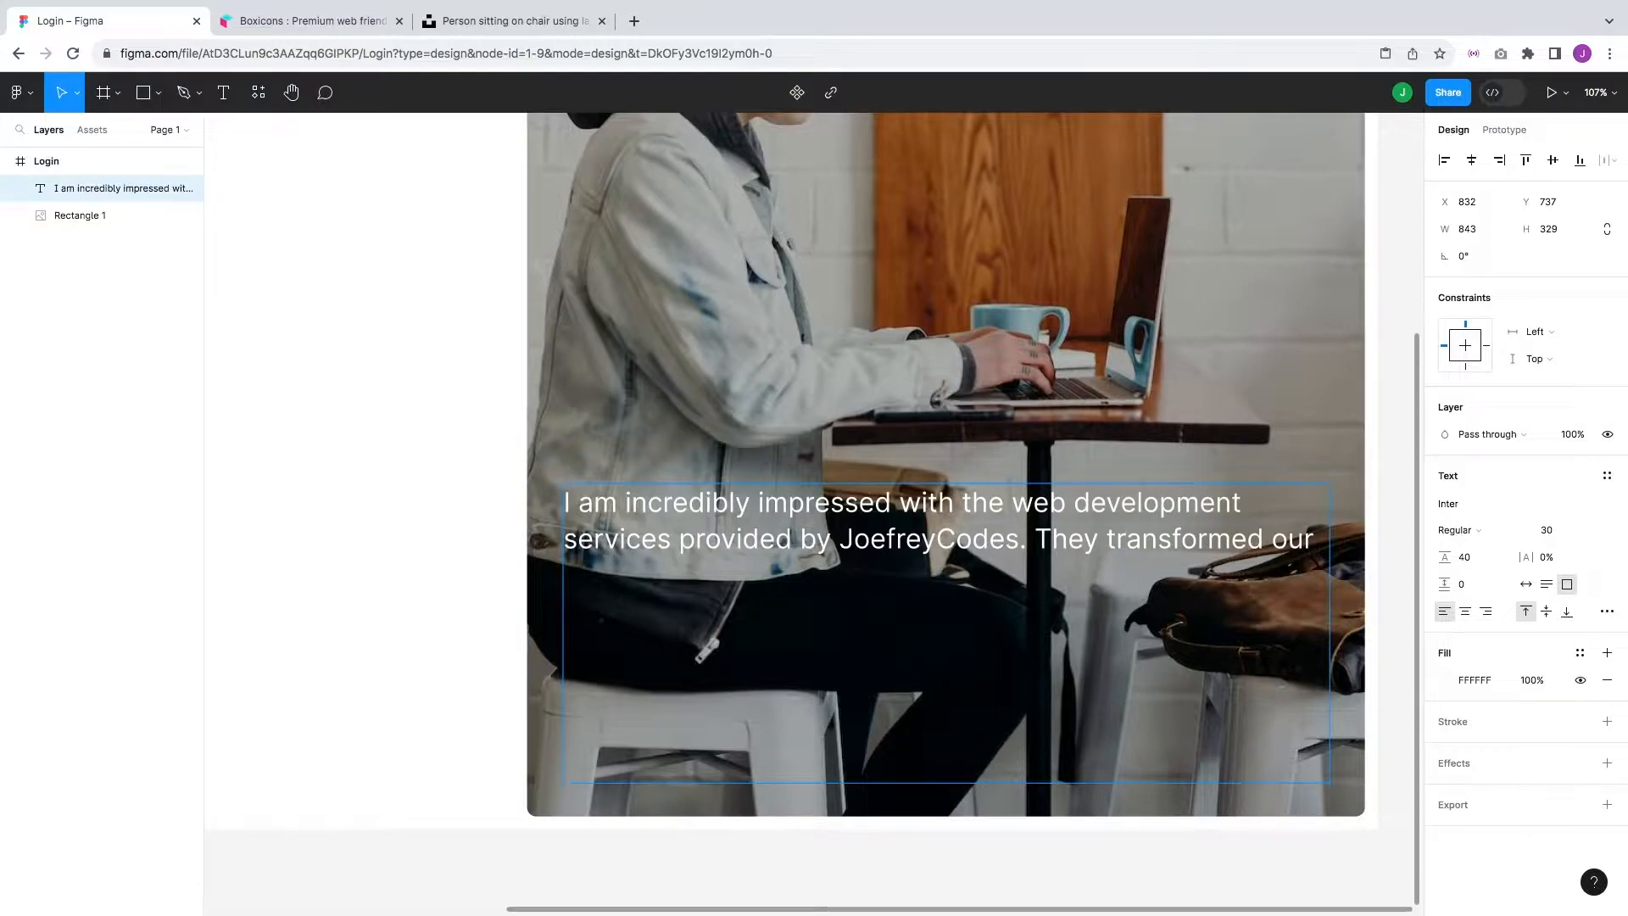
- Continue the testimonial text with "outdated website into a modern masterpiece that not only"
{"action": "type", "text": "utdated websites"}
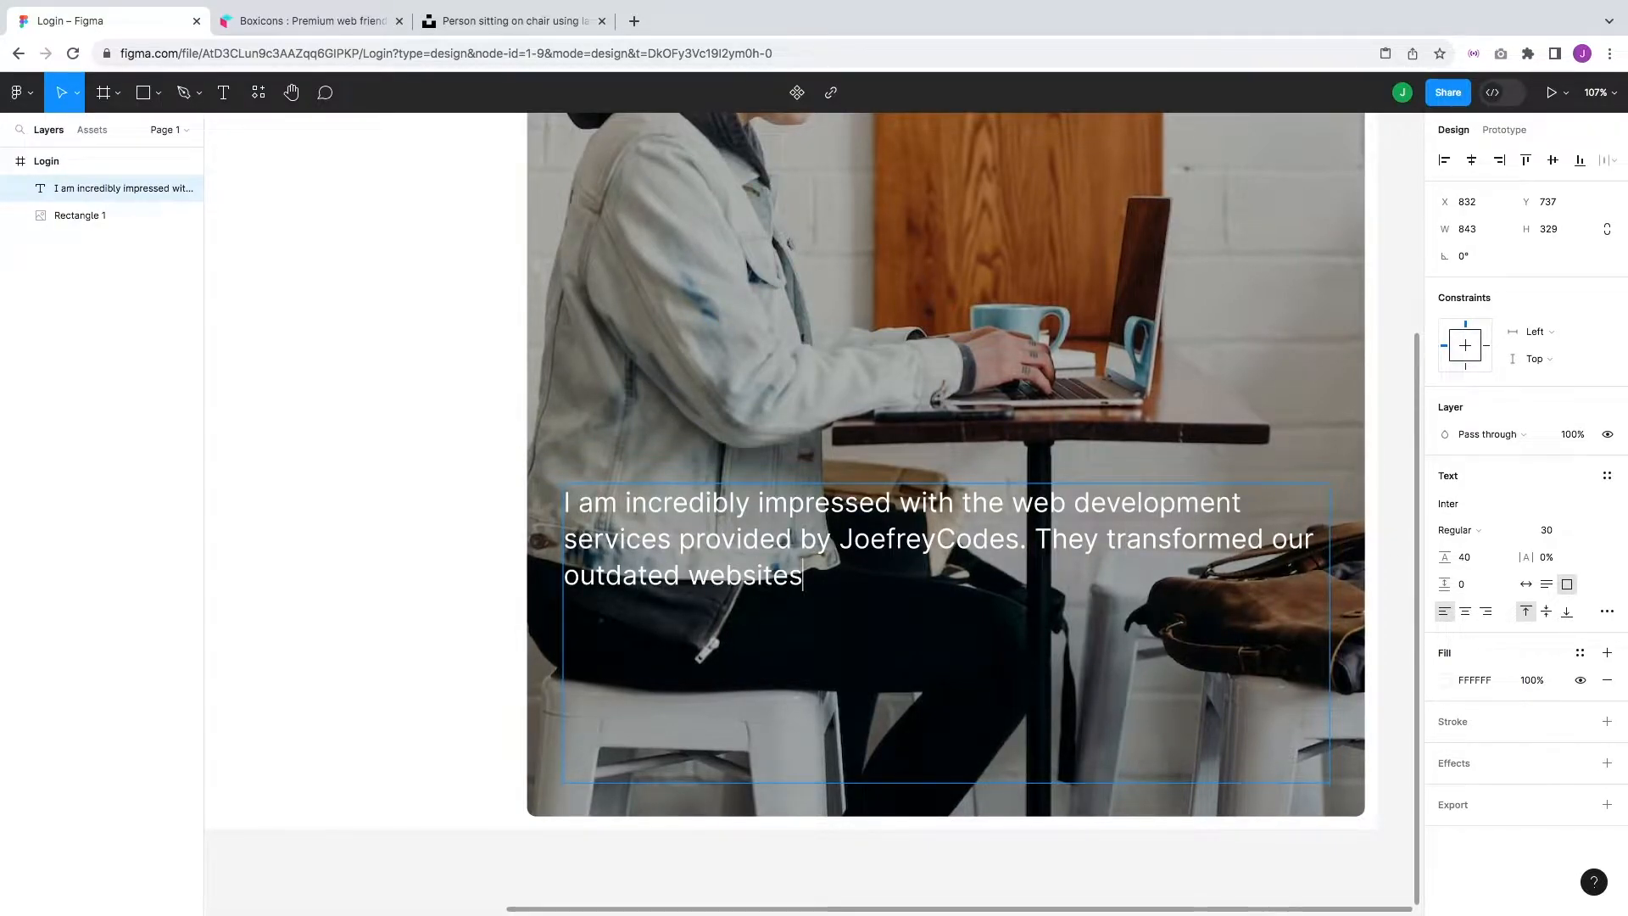
{"action": "key", "text": "BackSpace"}
{"action": "type", "text": "into a mod"}
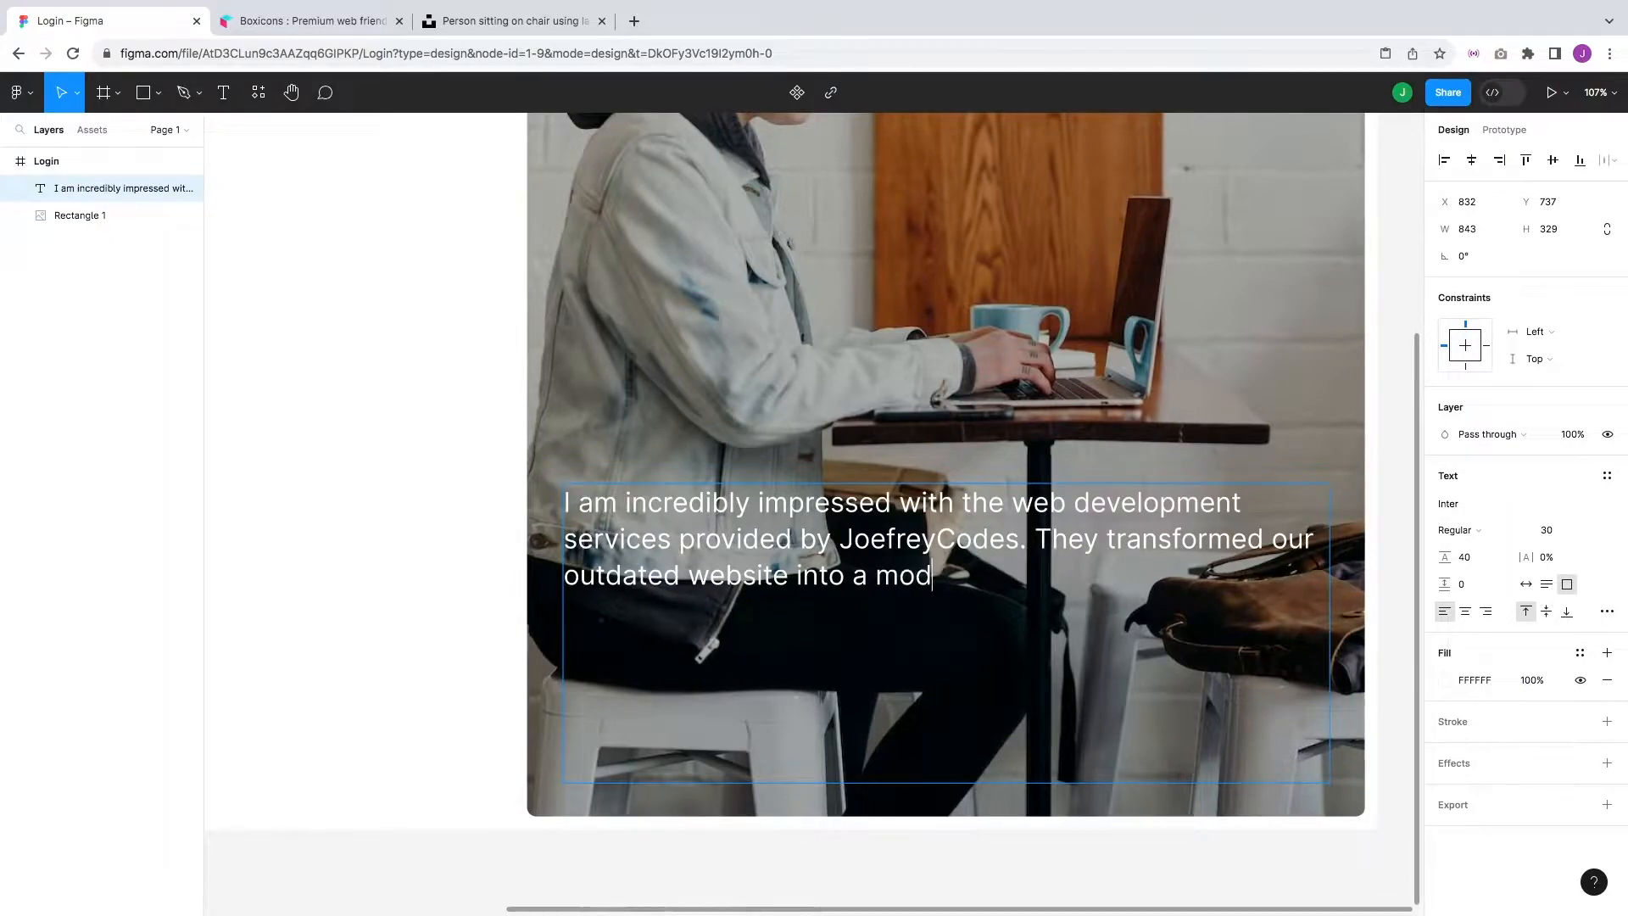
{"action": "type", "text": "ern masterpiece that not onk"}
{"action": "key", "text": "BackSpace"}
{"action": "type", "text": "ly "}
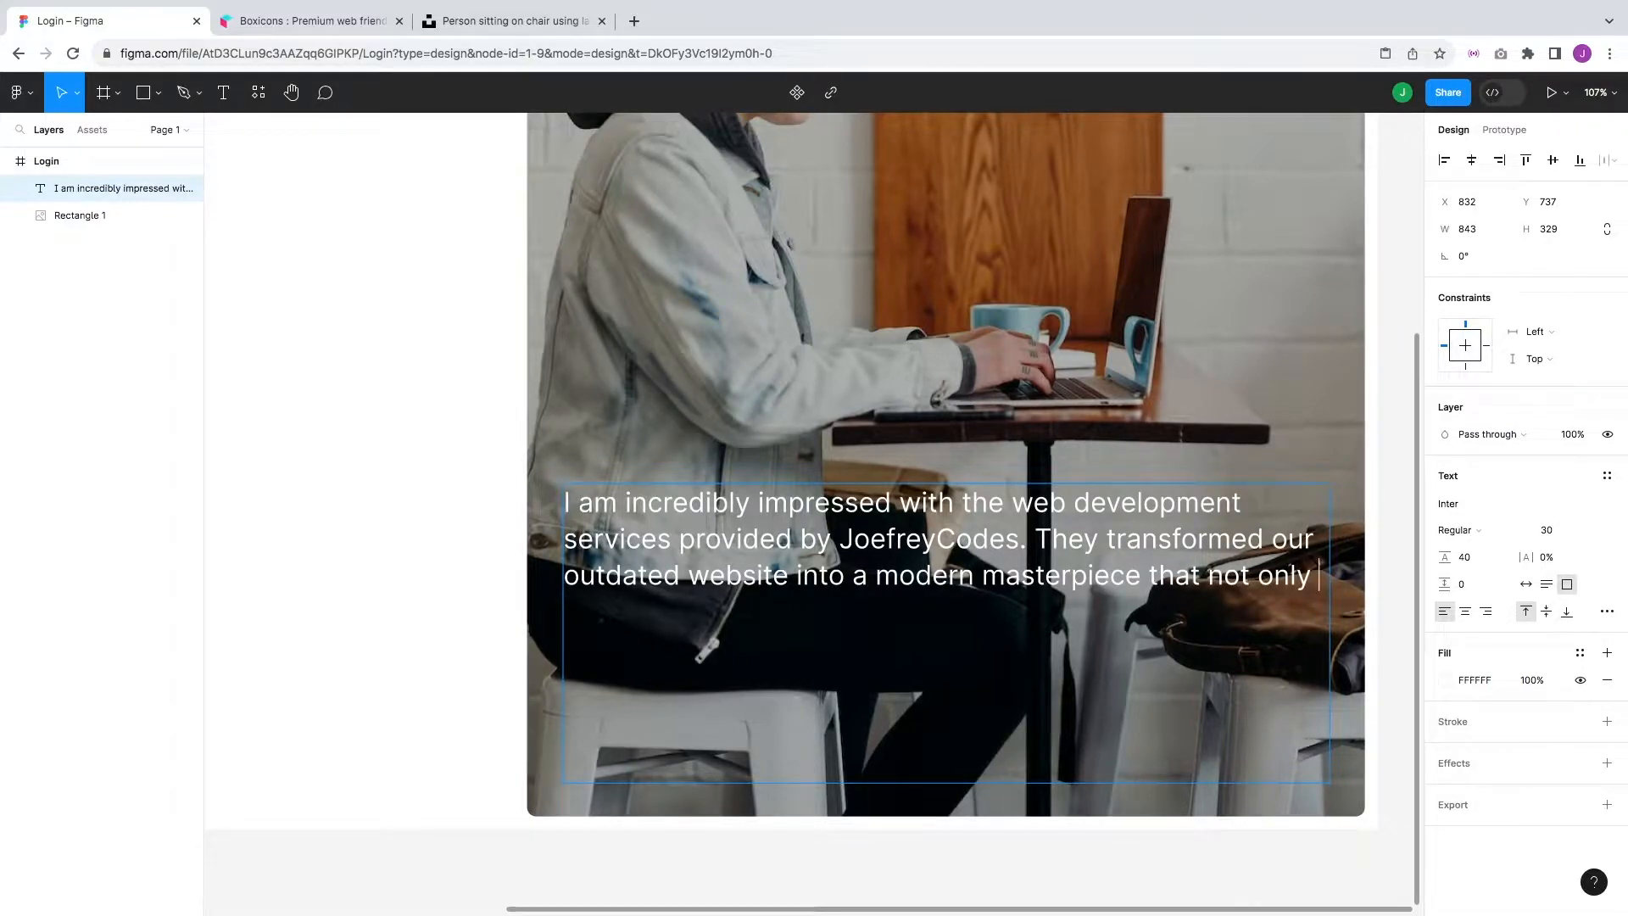
- Finish the testimonial with "looks great but also functions flawlessly." and enclose the whole text in quotation marks
{"action": "type", "text": "looks gf"}
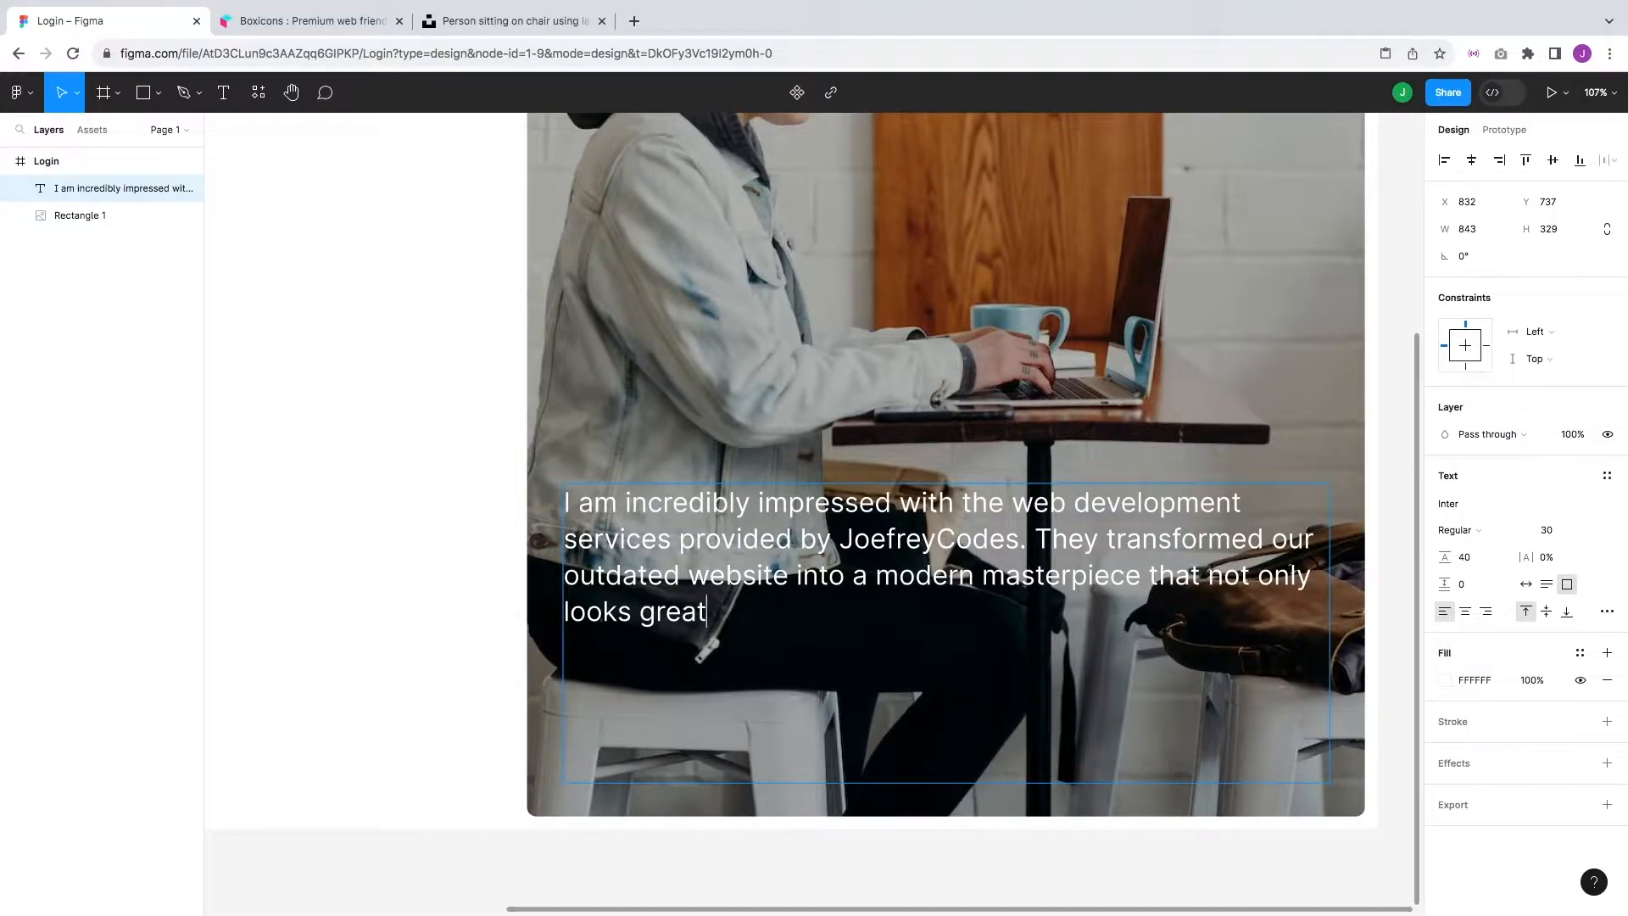
{"action": "type", "text": " al"}
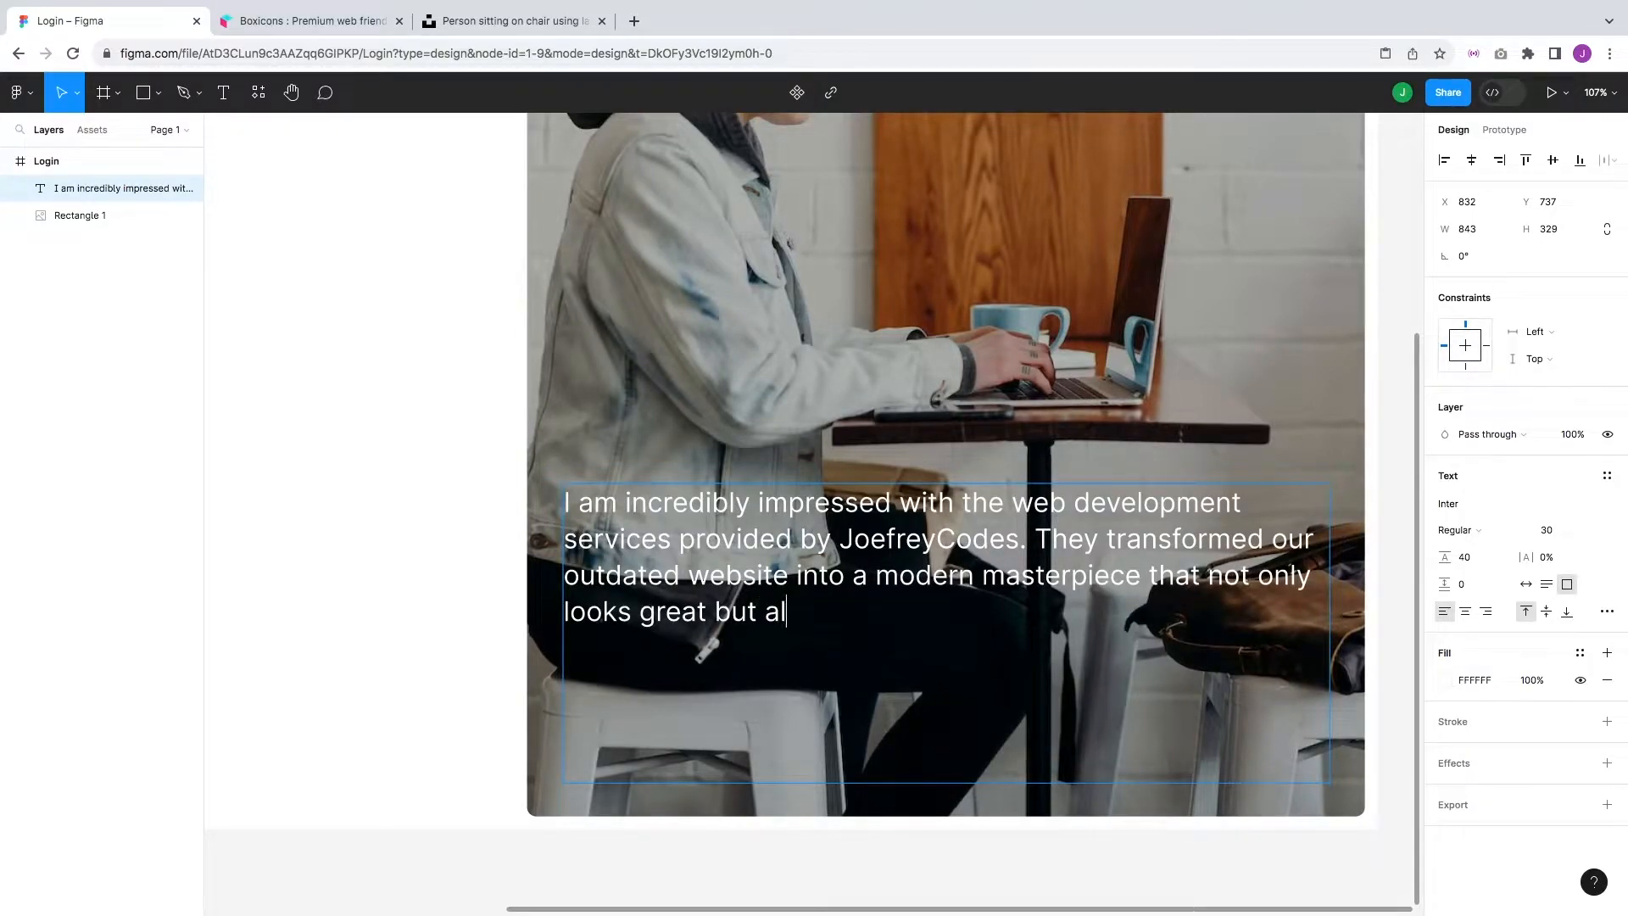
{"action": "type", "text": "so functions"}
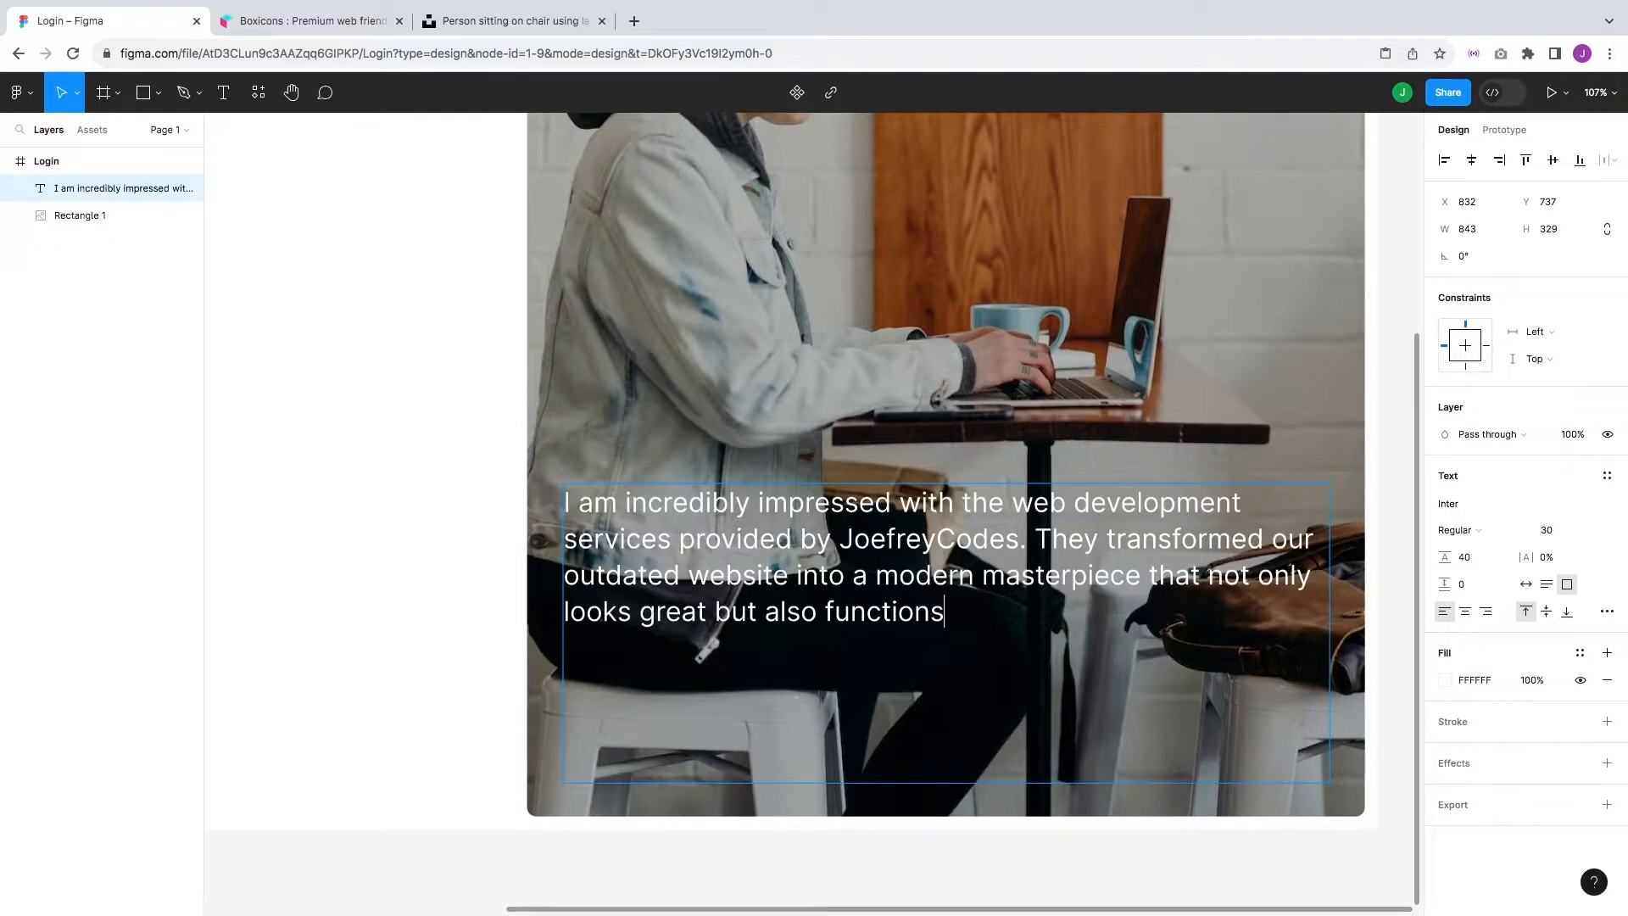
{"action": "type", "text": " flawlessly"}
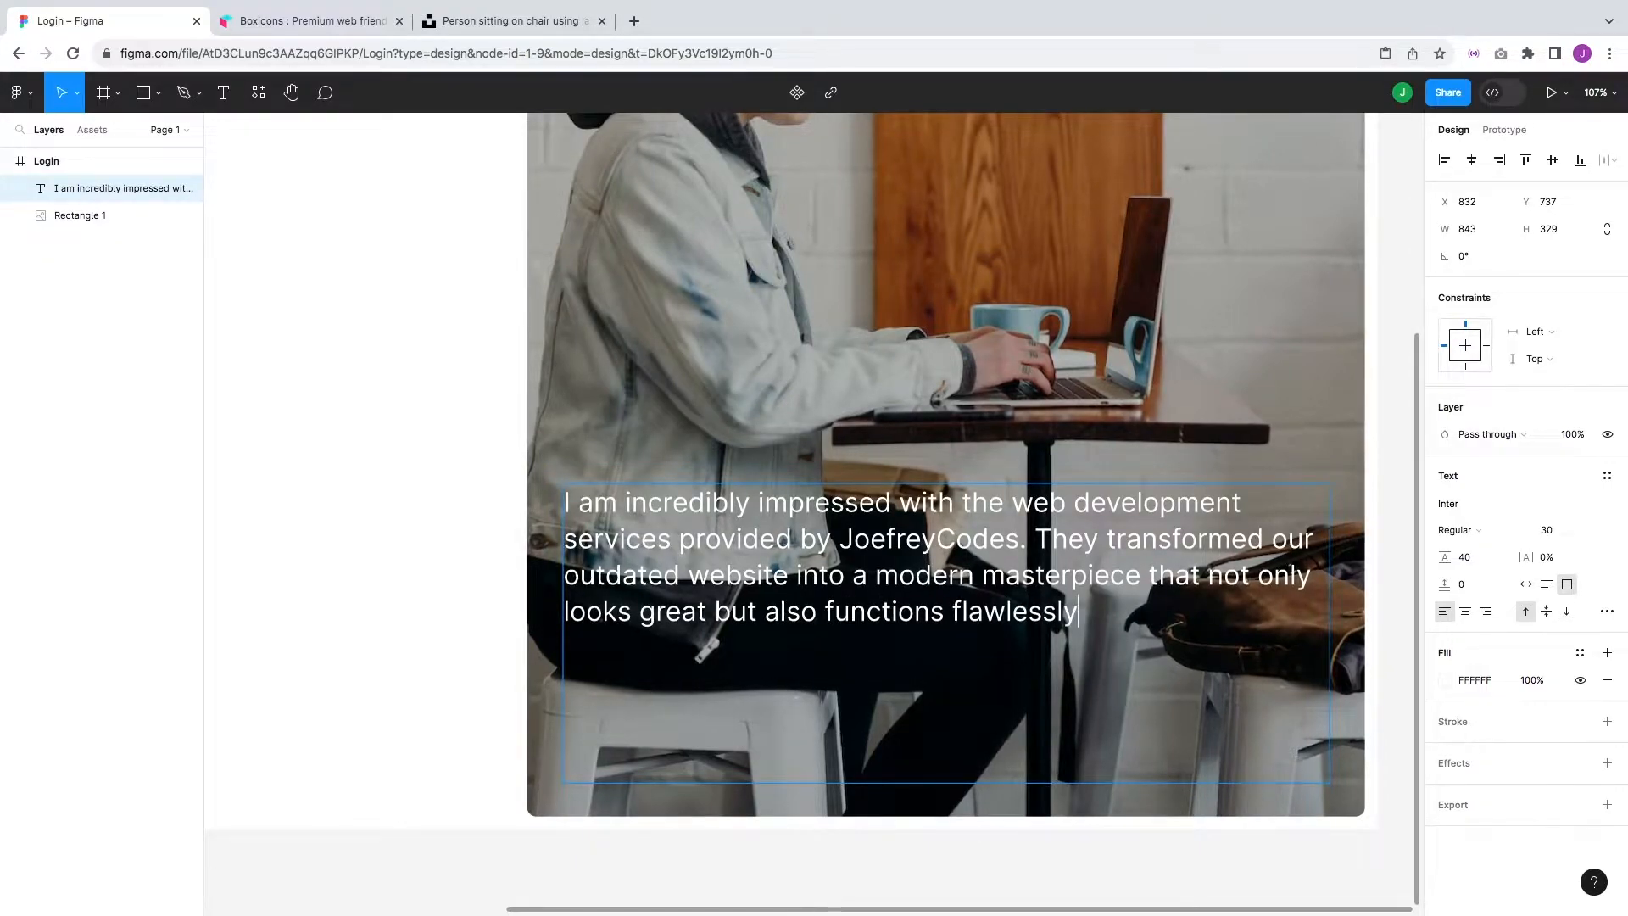
{"action": "type", "text": ".“"}
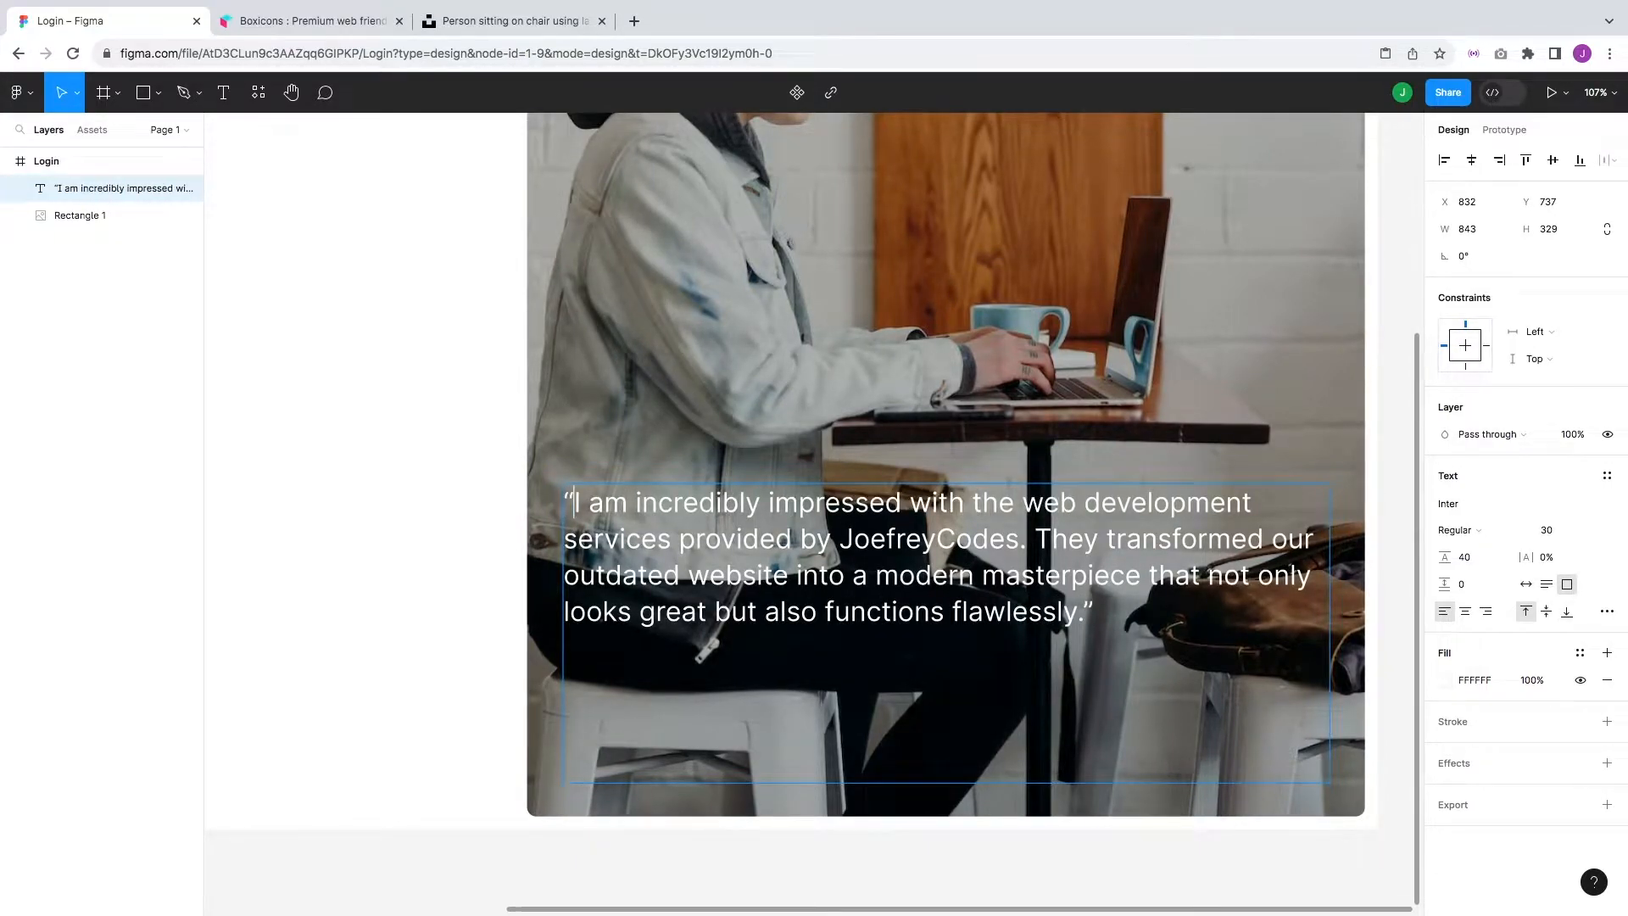
{"action": "scroll", "coordinate": [1139, 406], "scroll_direction": "up", "scroll_amount": 1}
{"action": "scroll", "coordinate": [1139, 405], "scroll_direction": "left", "scroll_amount": 1}
{"action": "key", "text": "Escape"}
{"action": "scroll", "coordinate": [1139, 406], "scroll_direction": "down", "scroll_amount": 1}
{"action": "scroll", "coordinate": [1139, 405], "scroll_direction": "right", "scroll_amount": 1}
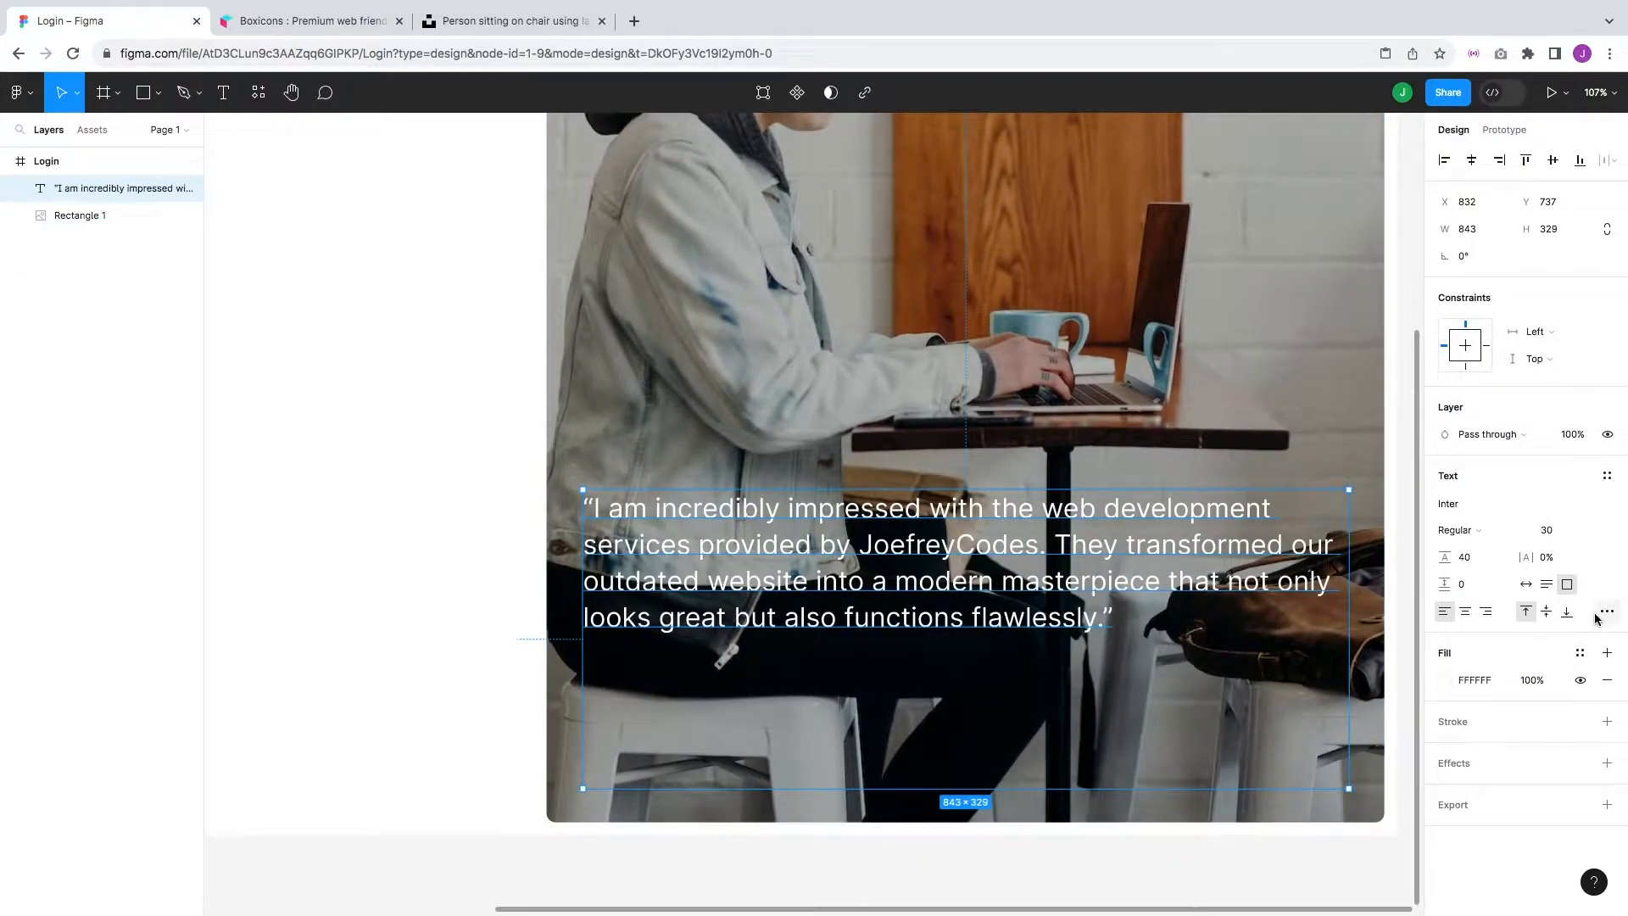
- Make the testimonial text box auto-height and narrow it from both sides to about 809 wide
{"action": "left_click", "coordinate": [1546, 584]}
{"action": "left_click_drag", "start_coordinate": [585, 560], "coordinate": [604, 556]}
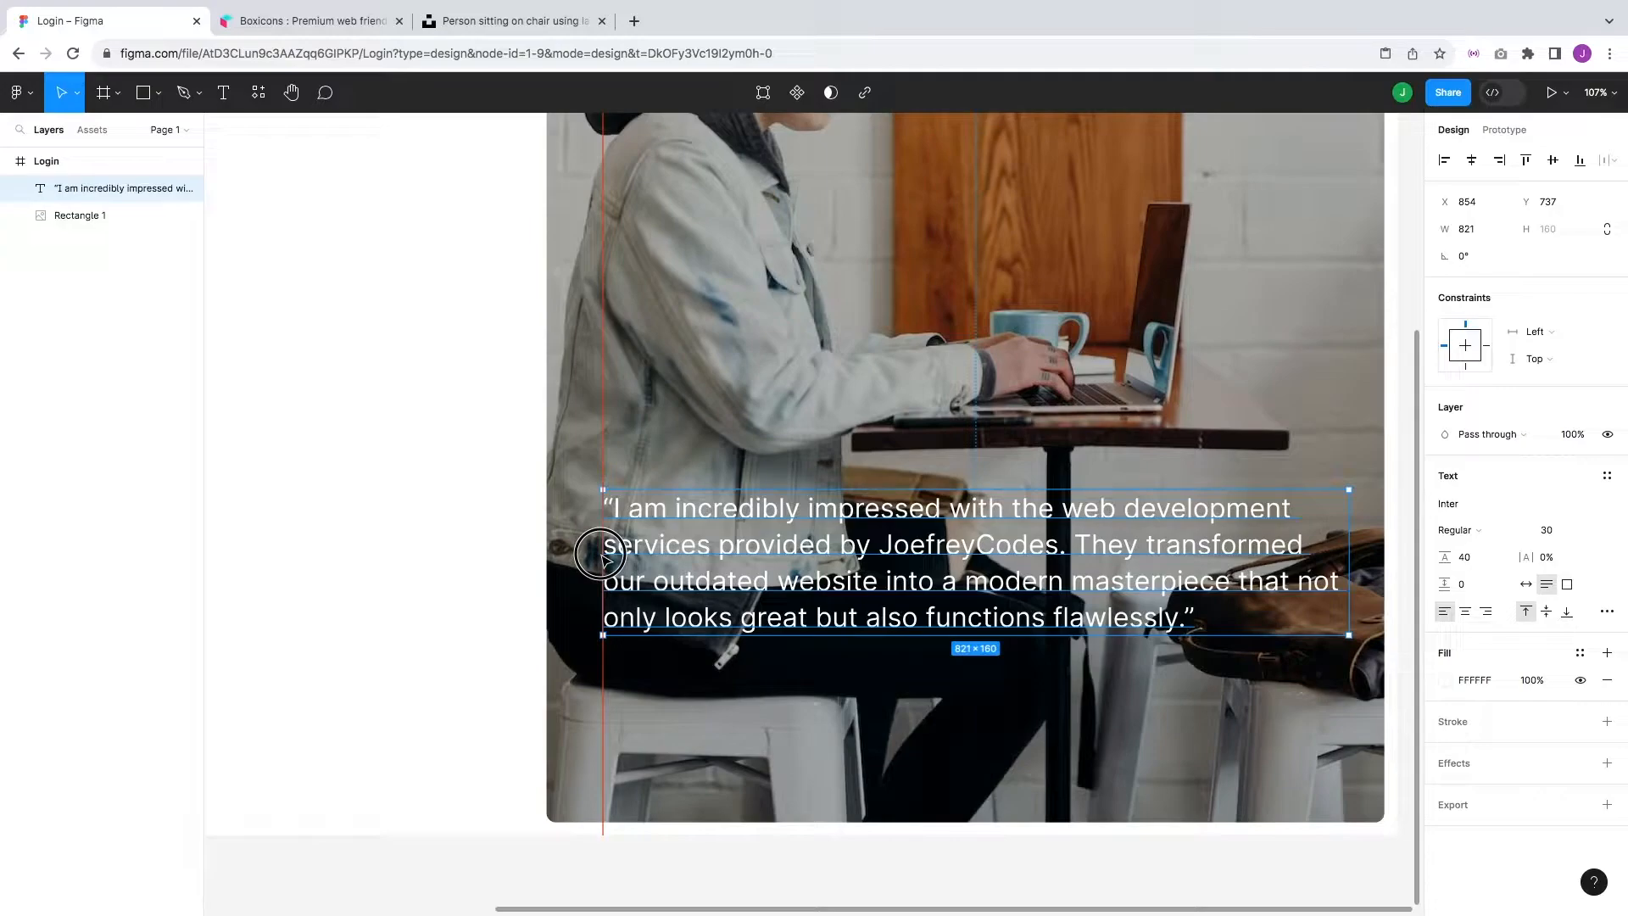
{"action": "left_click_drag", "start_coordinate": [1349, 585], "coordinate": [1342, 591]}
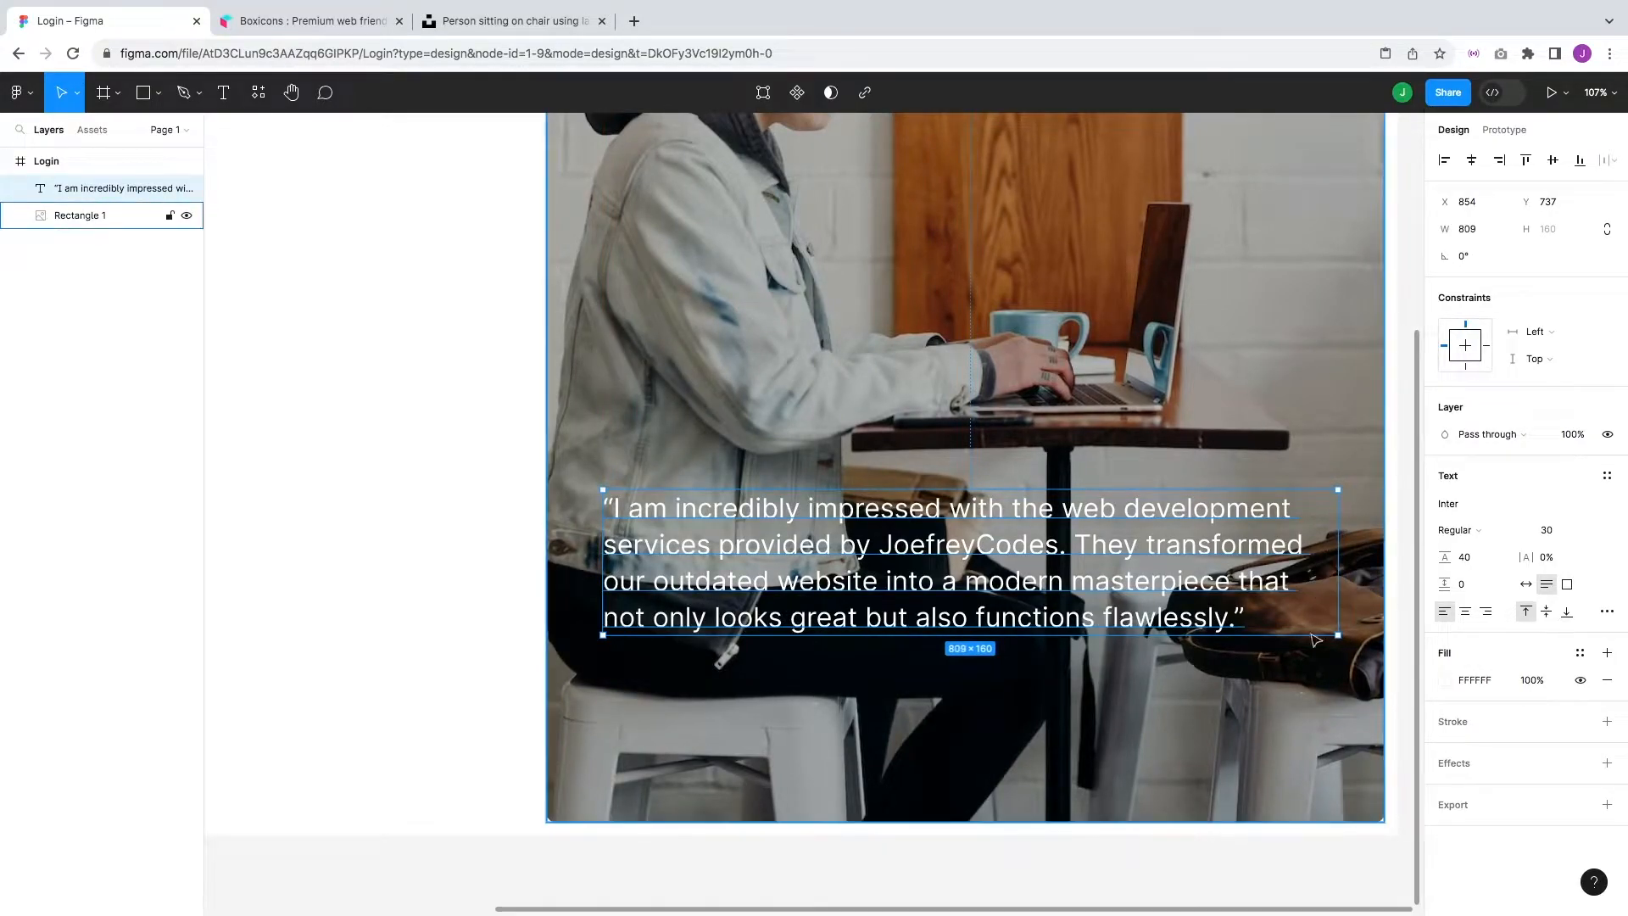
- Align the testimonial text and the photo rectangle on their horizontal centers
{"action": "left_click", "coordinate": [80, 216]}
{"action": "left_click", "coordinate": [123, 188], "text": "shift"}
{"action": "left_click", "coordinate": [1471, 168]}
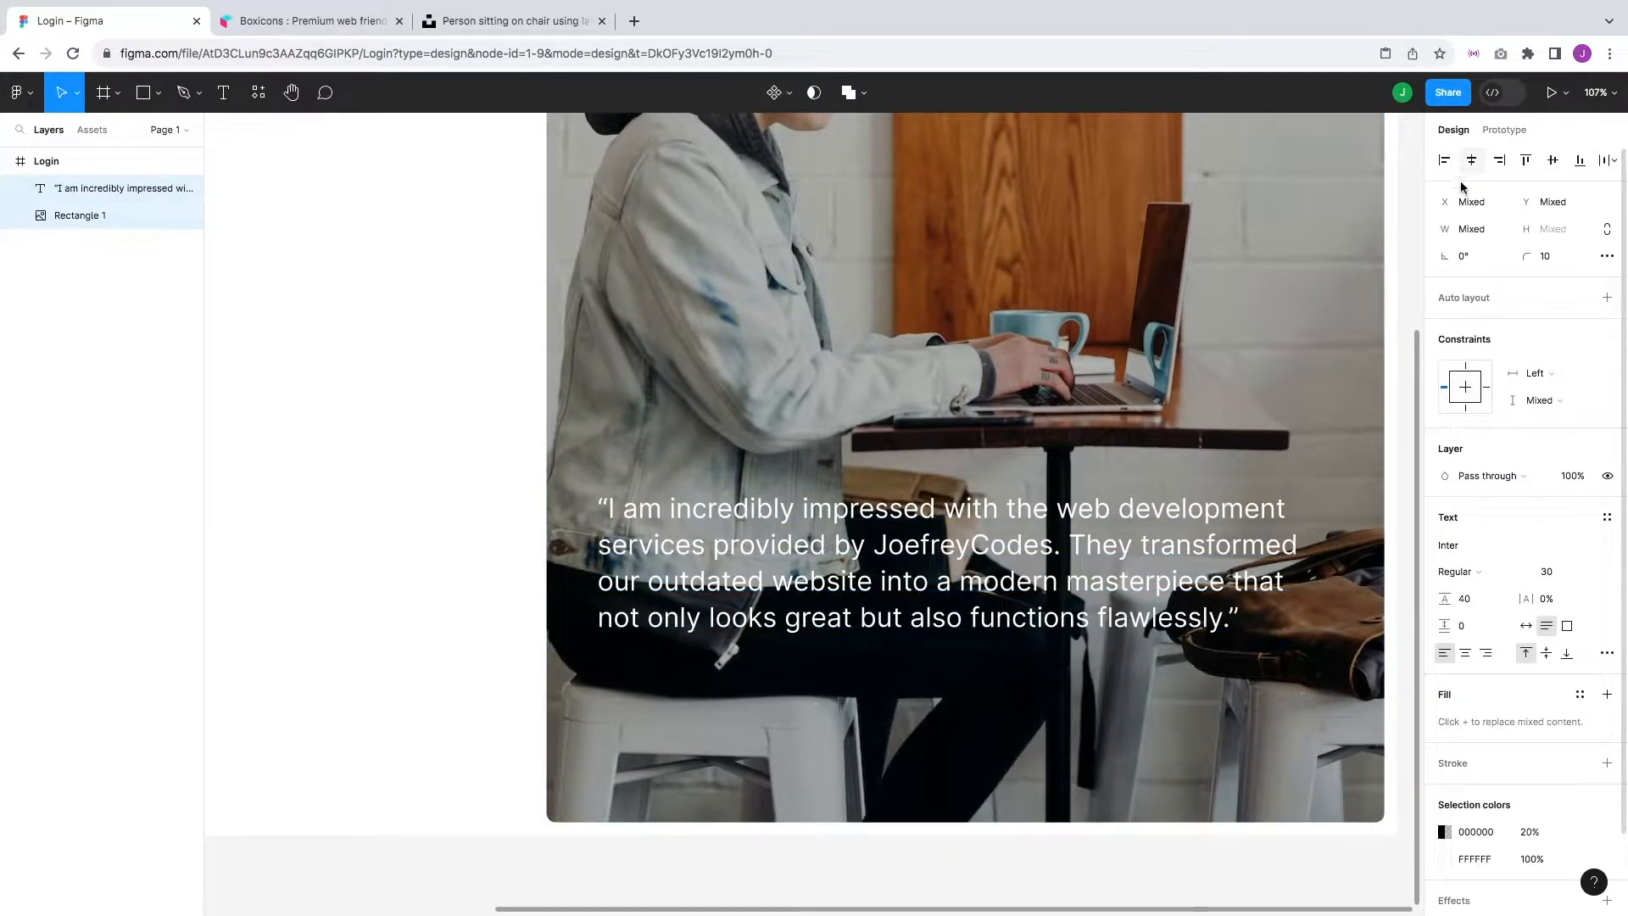
- Nudge the testimonial text 8 pixels to the right, to an X position of 856
{"action": "left_click", "coordinate": [1305, 461]}
{"action": "left_click", "coordinate": [1279, 550]}
{"action": "left_click", "coordinate": [1331, 549]}
{"action": "left_click", "coordinate": [1282, 550]}
{"action": "left_click_drag", "start_coordinate": [1333, 549], "coordinate": [1333, 550]}
{"action": "left_click", "coordinate": [1051, 682]}
{"action": "scroll", "coordinate": [1052, 683], "scroll_direction": "down", "scroll_amount": 1}
{"action": "left_click", "coordinate": [1027, 507]}
{"action": "key", "text": "Right"}
{"action": "key", "text": "Right"}
{"action": "key", "text": "Right"}
{"action": "key", "text": "Right"}
{"action": "key", "text": "Right"}
{"action": "key", "text": "Right"}
{"action": "key", "text": "Right"}
{"action": "key", "text": "Right"}
- Duplicate the testimonial below itself, replace the copy's text with the reviewer's name, and lower it slightly to leave a gap
{"action": "scroll", "coordinate": [1013, 496], "scroll_direction": "down", "scroll_amount": 1}
{"action": "scroll", "coordinate": [1013, 496], "scroll_direction": "left", "scroll_amount": 1}
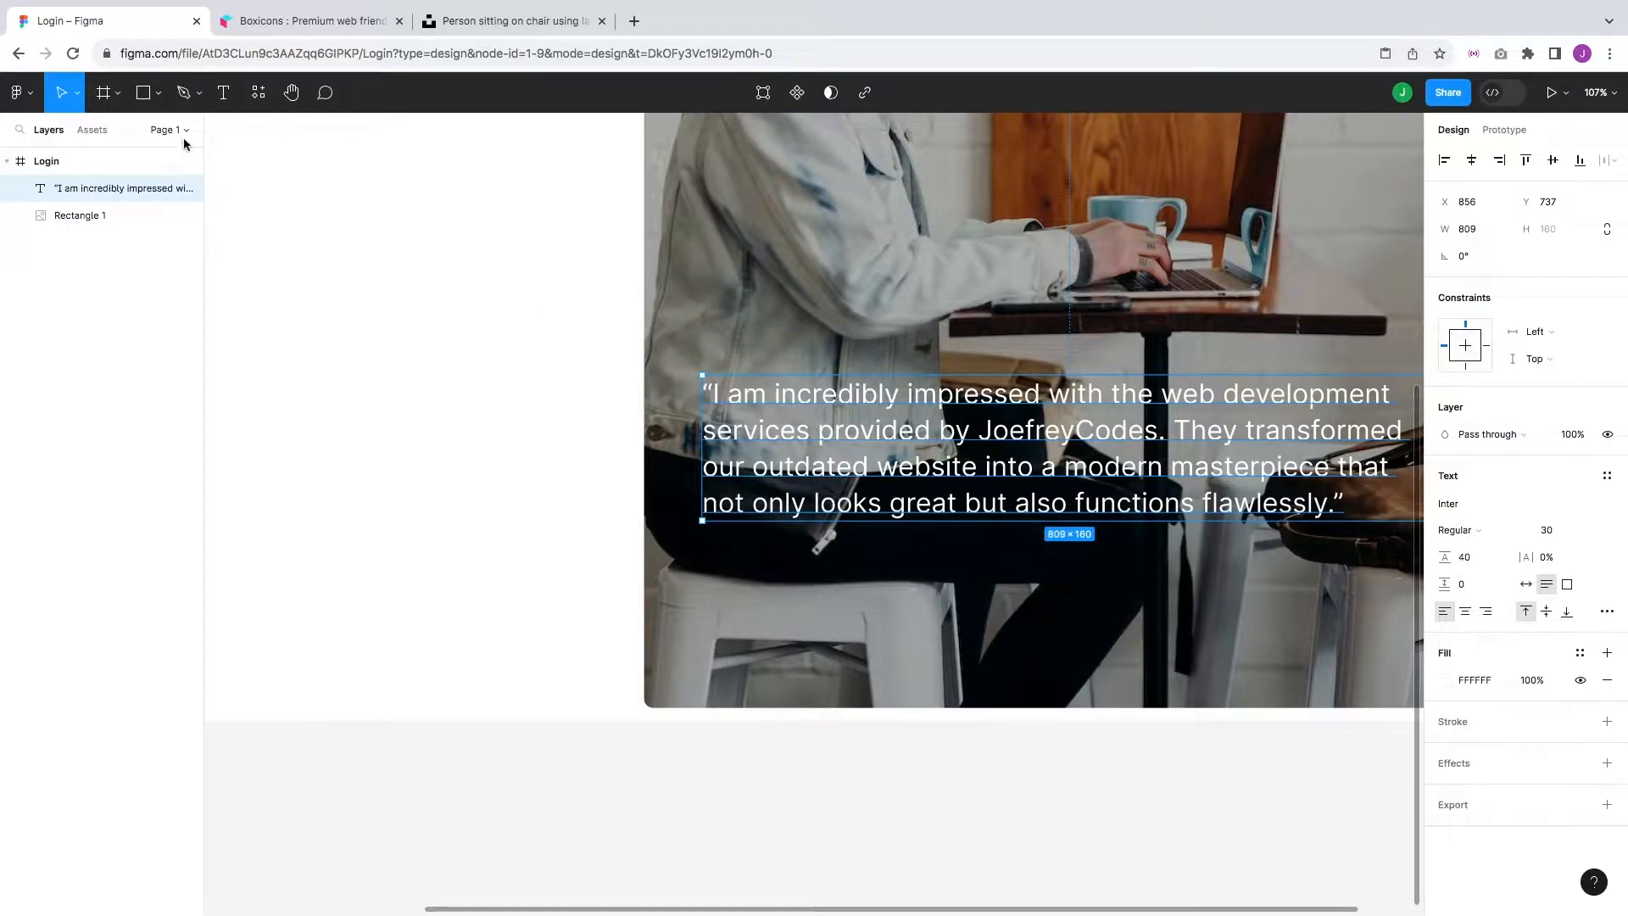
{"action": "left_click", "coordinate": [215, 100]}
{"action": "key", "text": "Escape"}
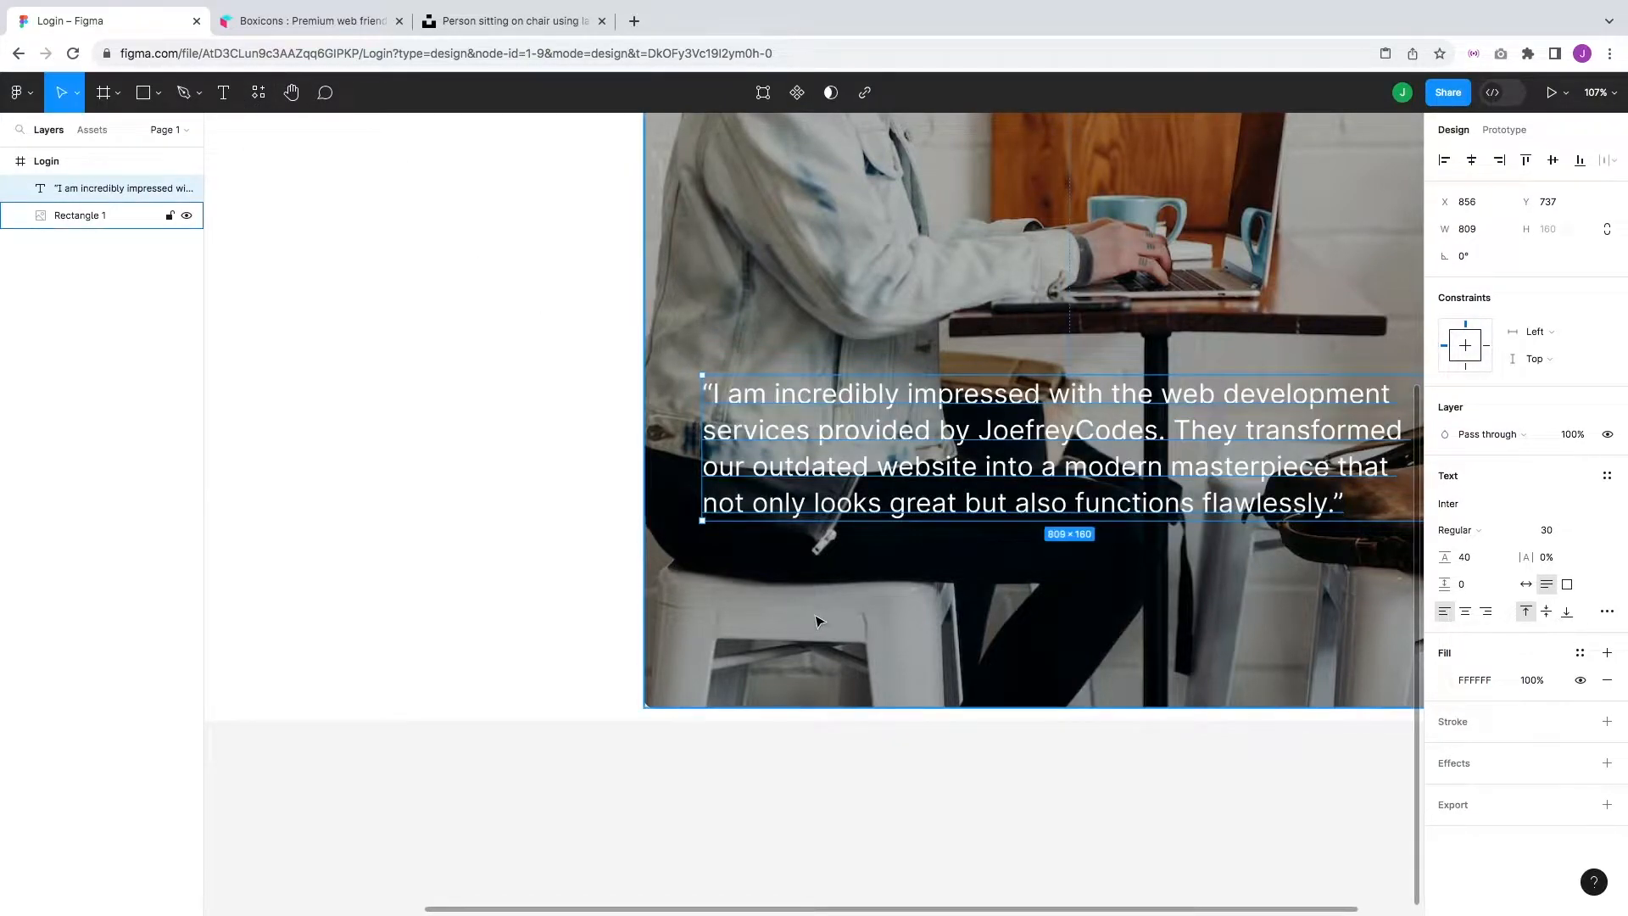
{"action": "key", "text": "ctrl+d"}
{"action": "left_click_drag", "start_coordinate": [1052, 443], "coordinate": [1056, 593]}
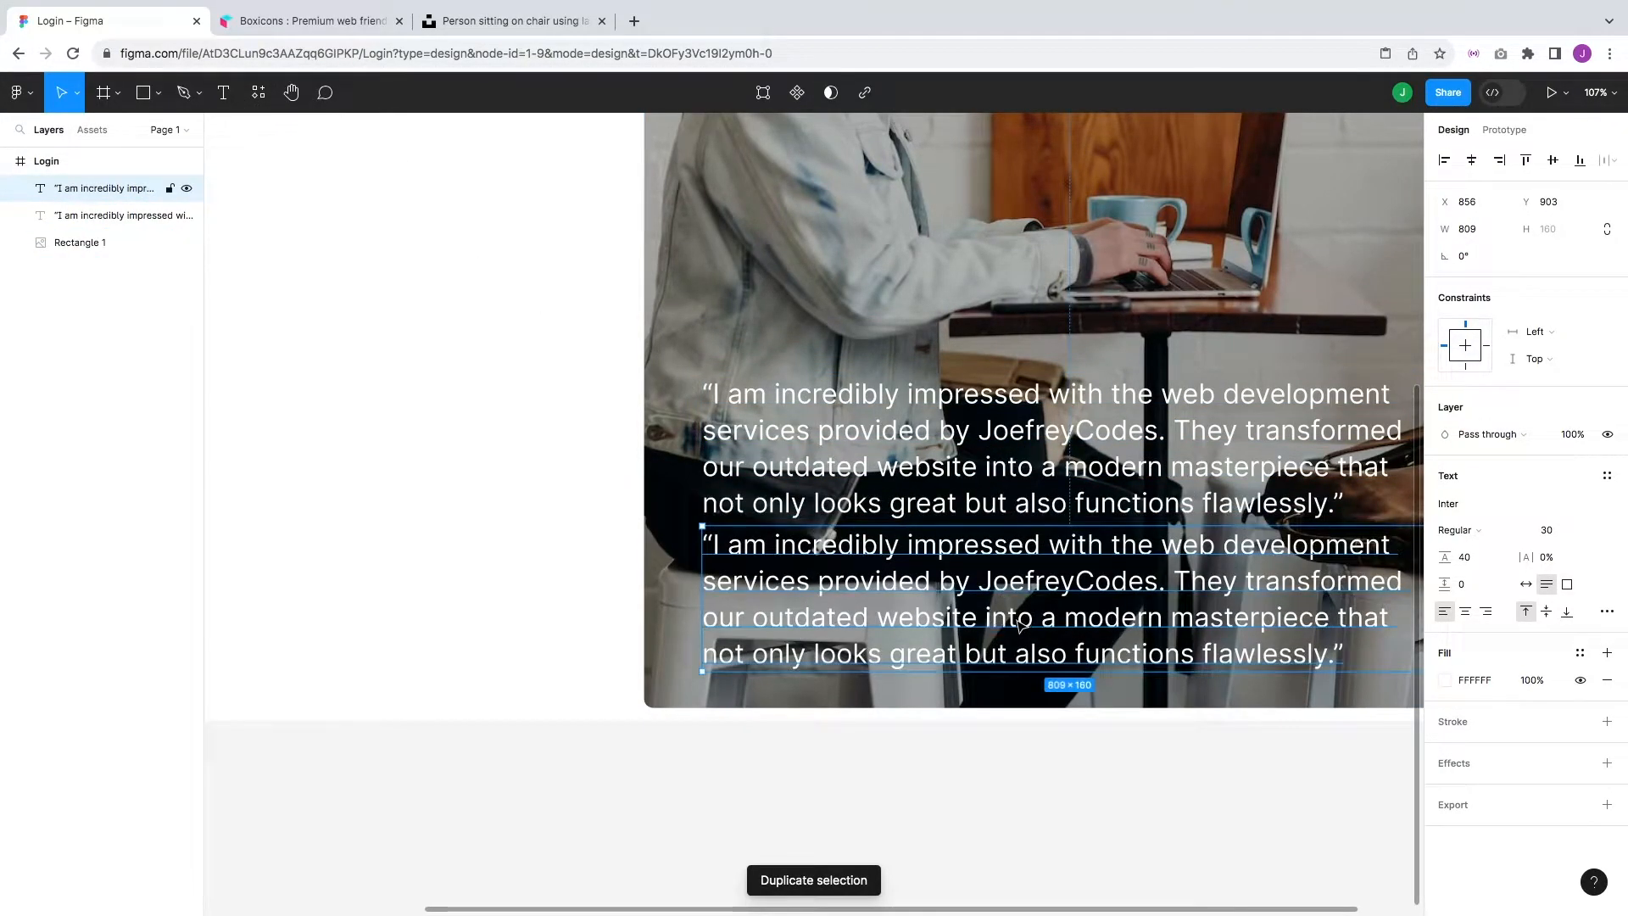
{"action": "key", "text": "Return"}
{"action": "type", "text": "Reon C."}
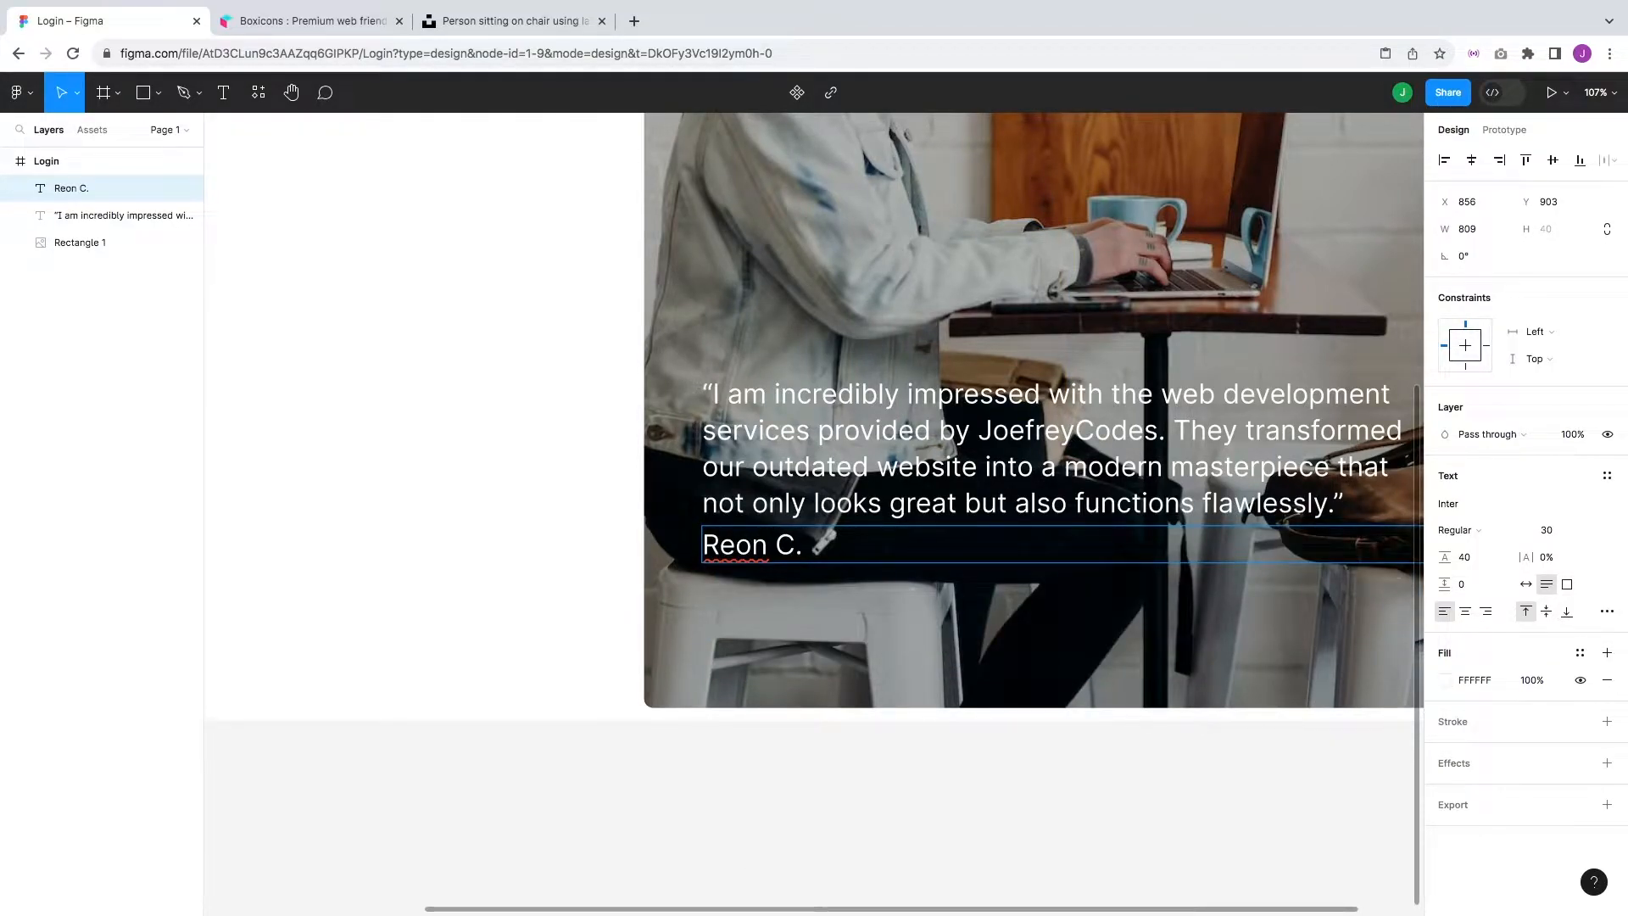
{"action": "key", "text": "Escape"}
{"action": "left_click_drag", "start_coordinate": [747, 545], "coordinate": [770, 602]}
- Duplicate the reviewer's name directly beneath it and change the copy to "Full-stack Developer at joefreycodes.com"
{"action": "key", "text": "ctrl+d"}
{"action": "key", "text": "Return"}
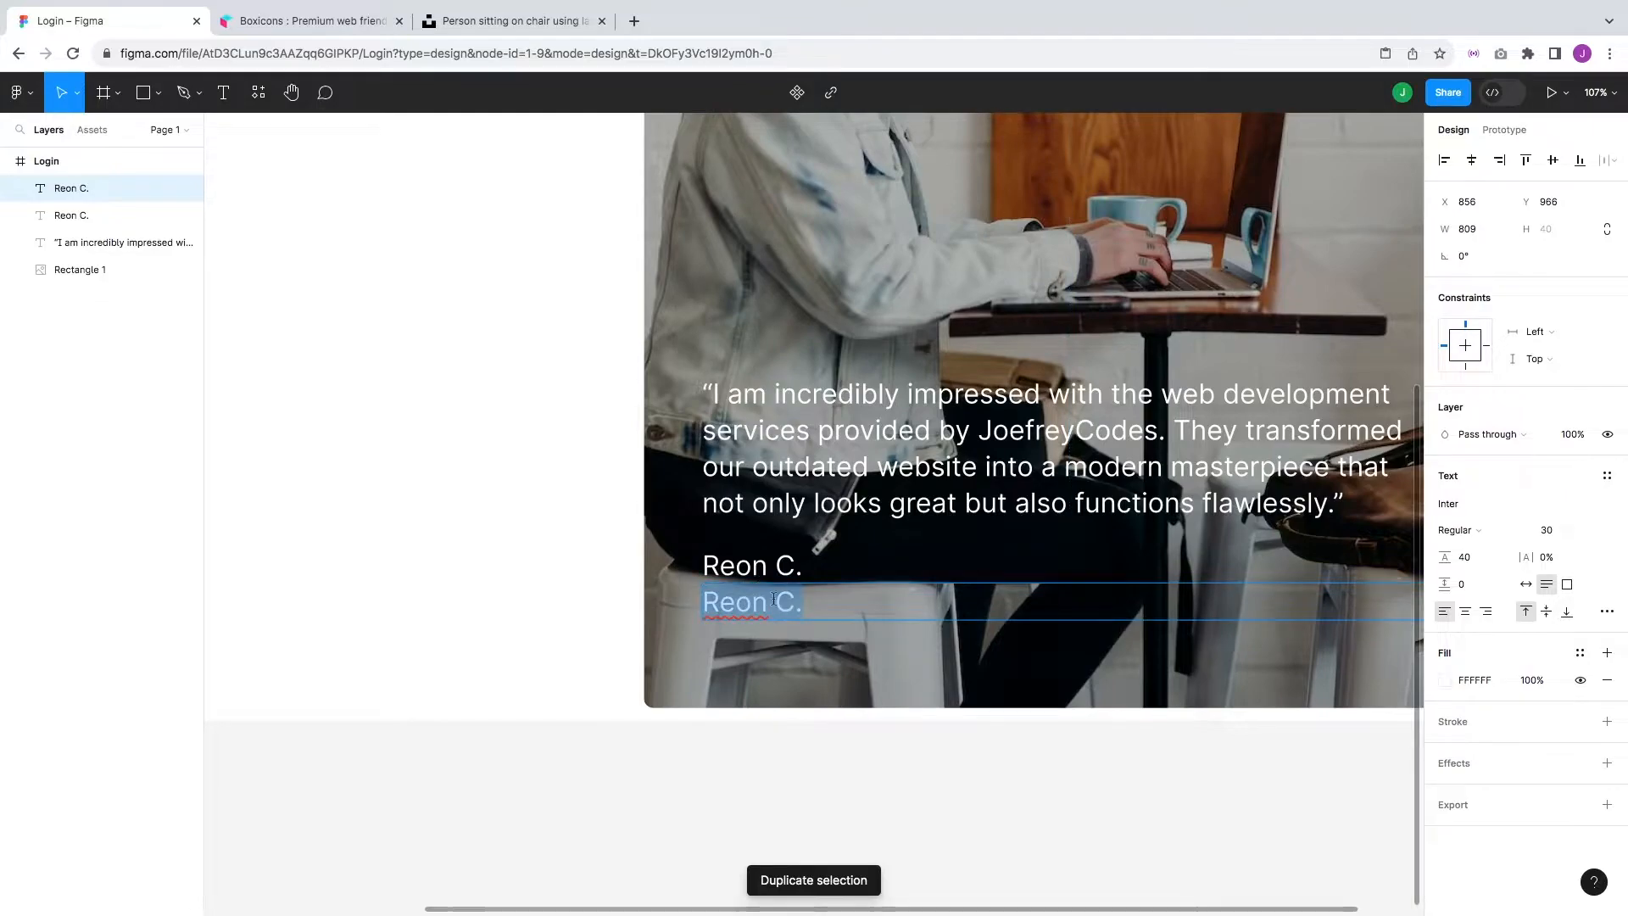
{"action": "type", "text": "Full"}
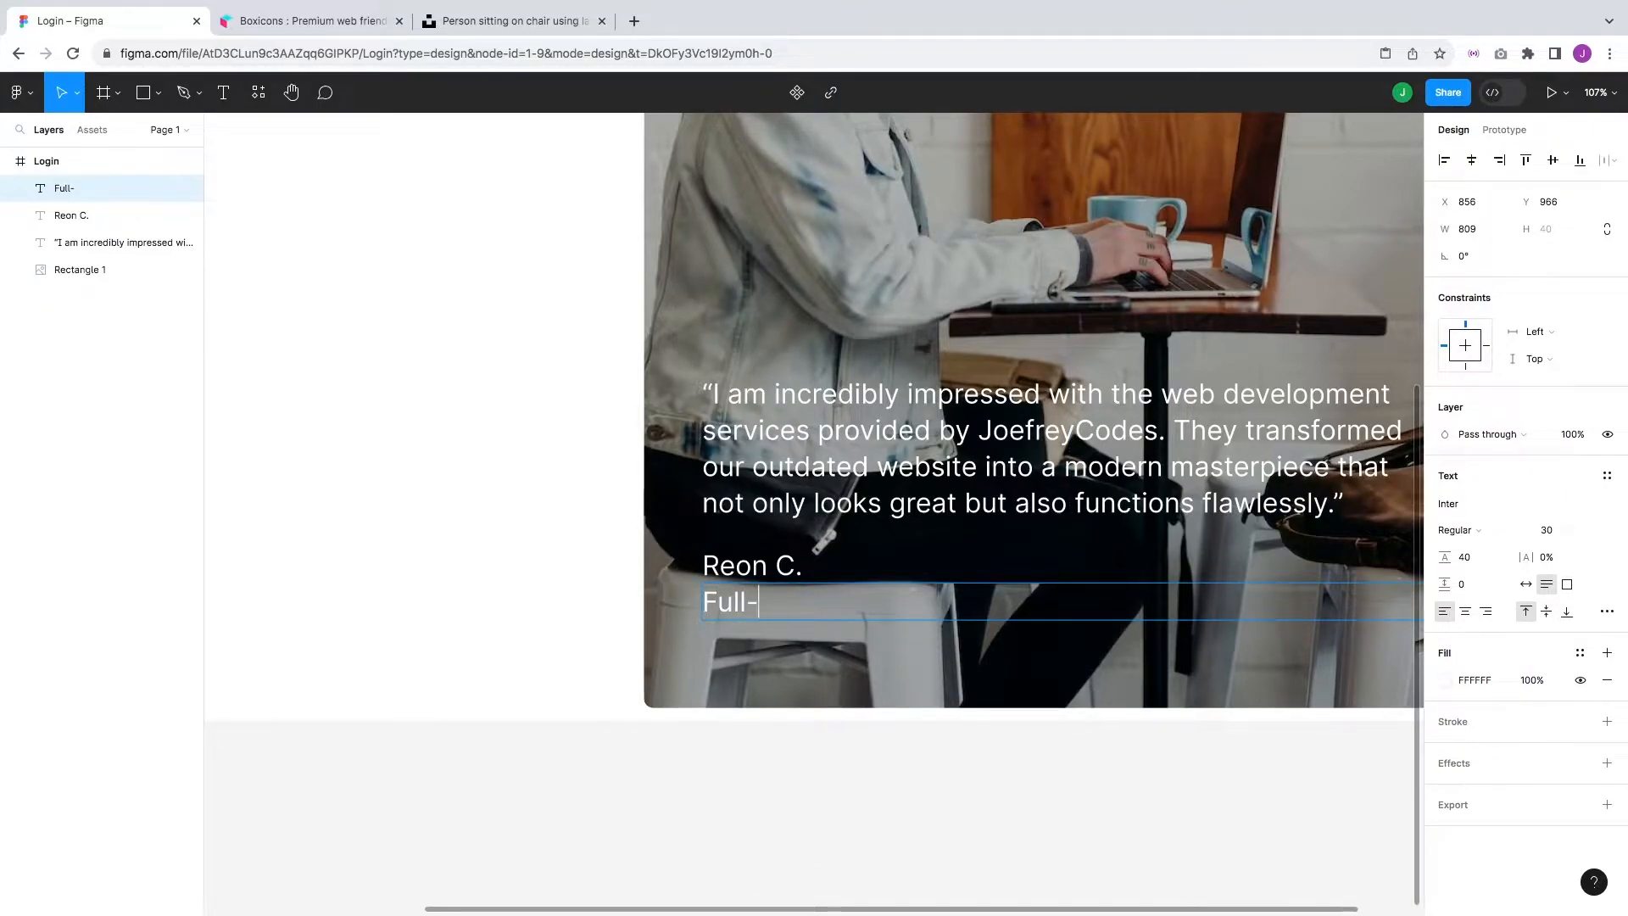
{"action": "type", "text": "-stack De"}
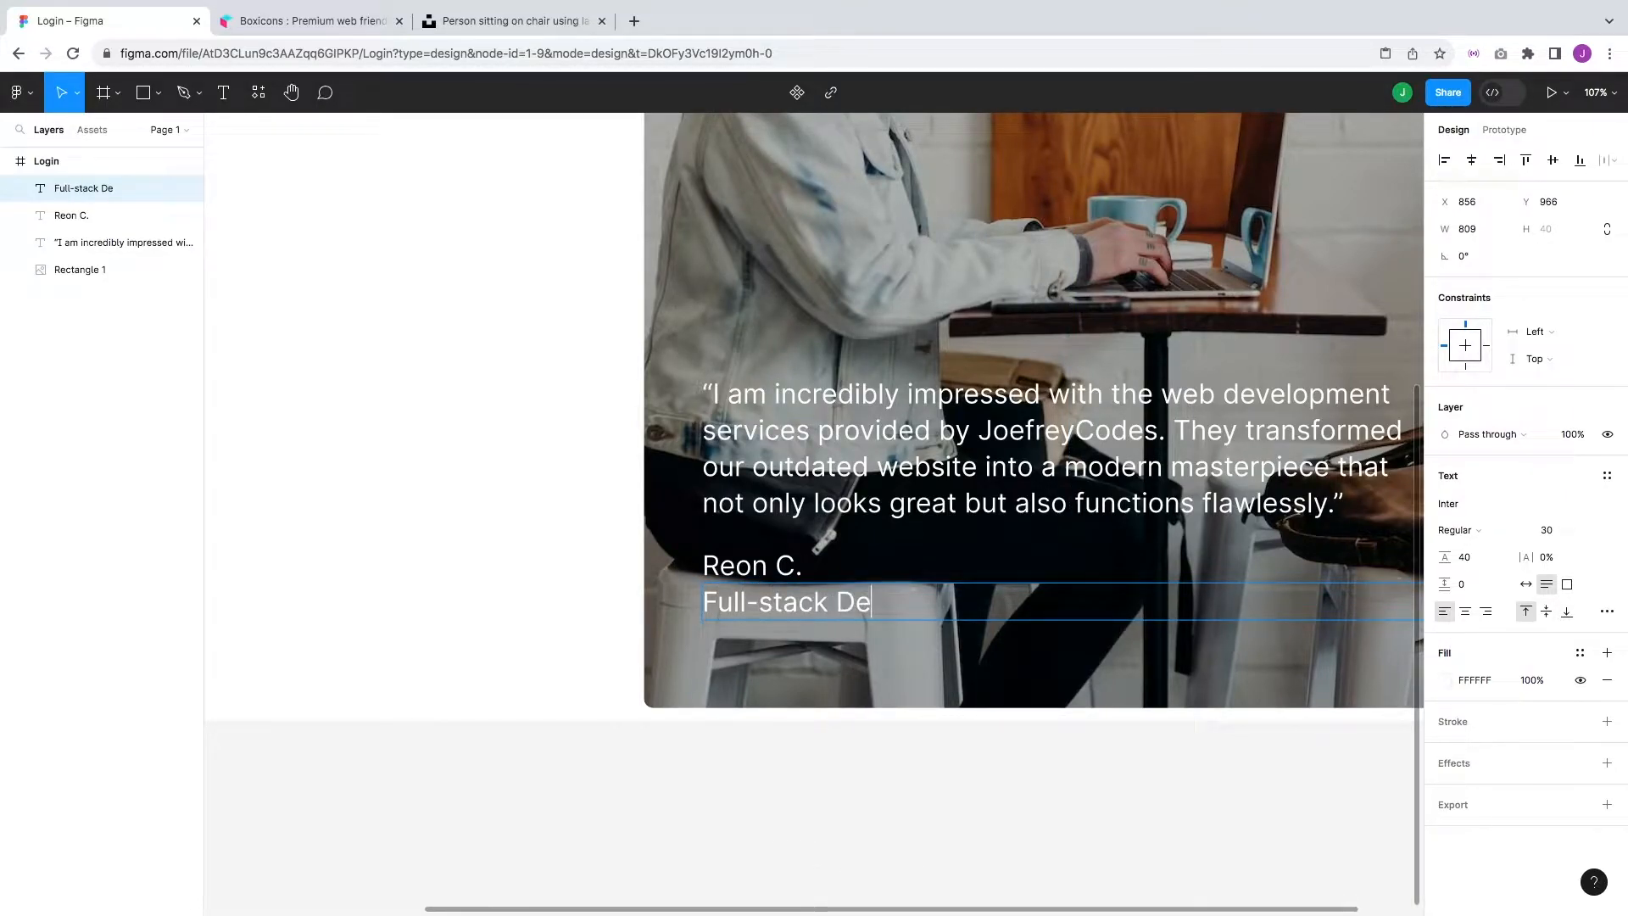
{"action": "type", "text": "veloper at joefreycodes.com"}
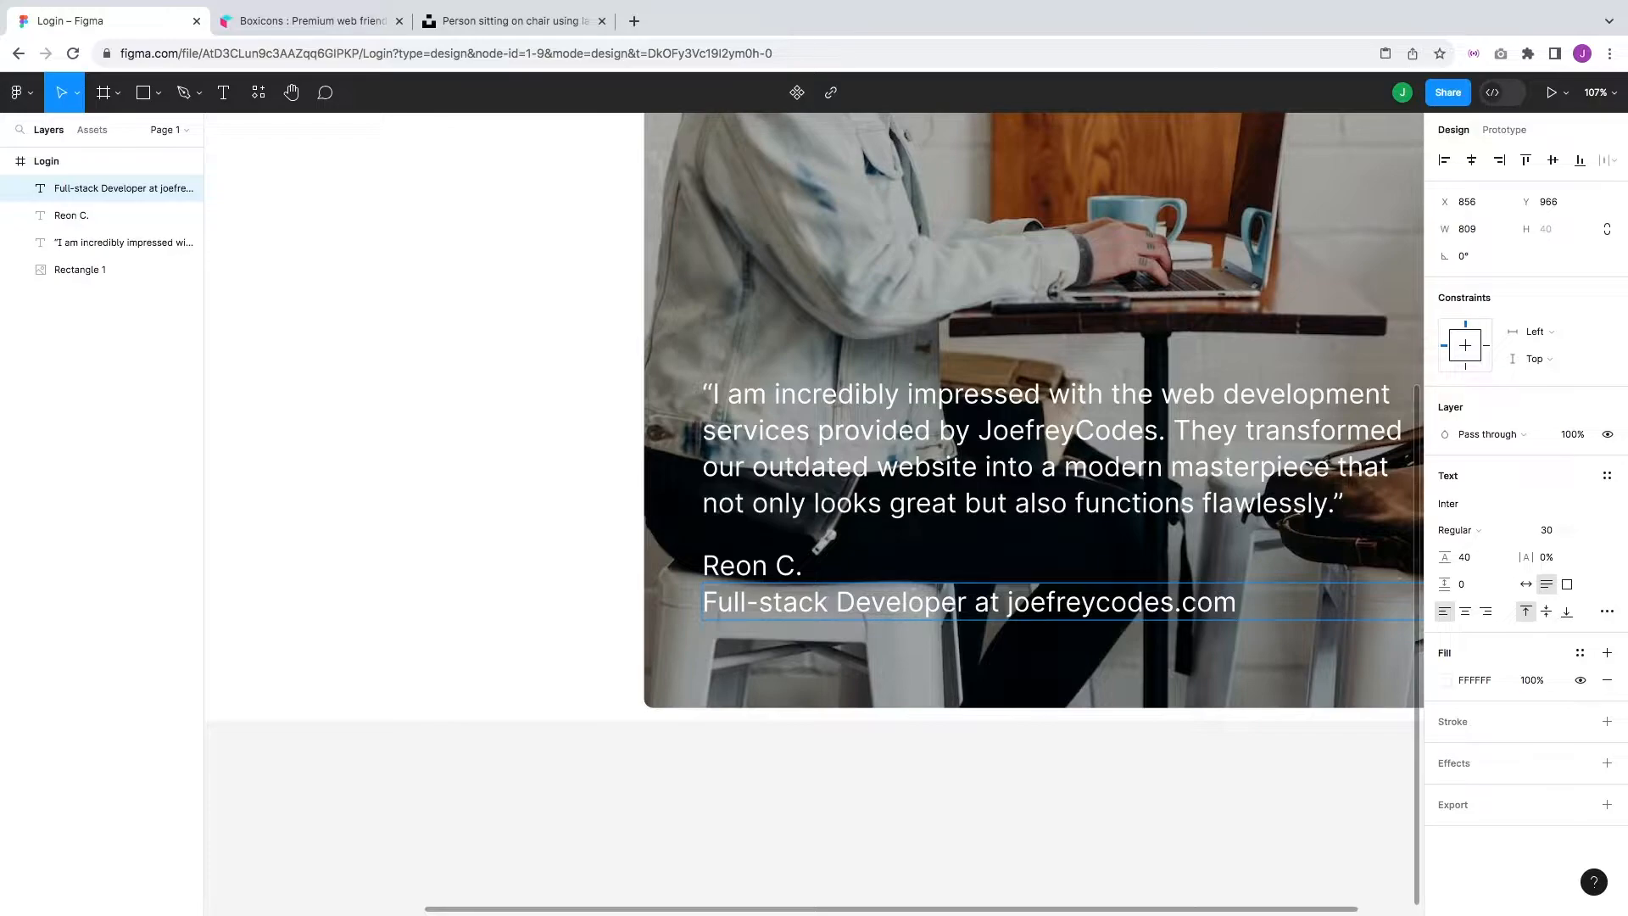
{"action": "key", "text": "Escape"}
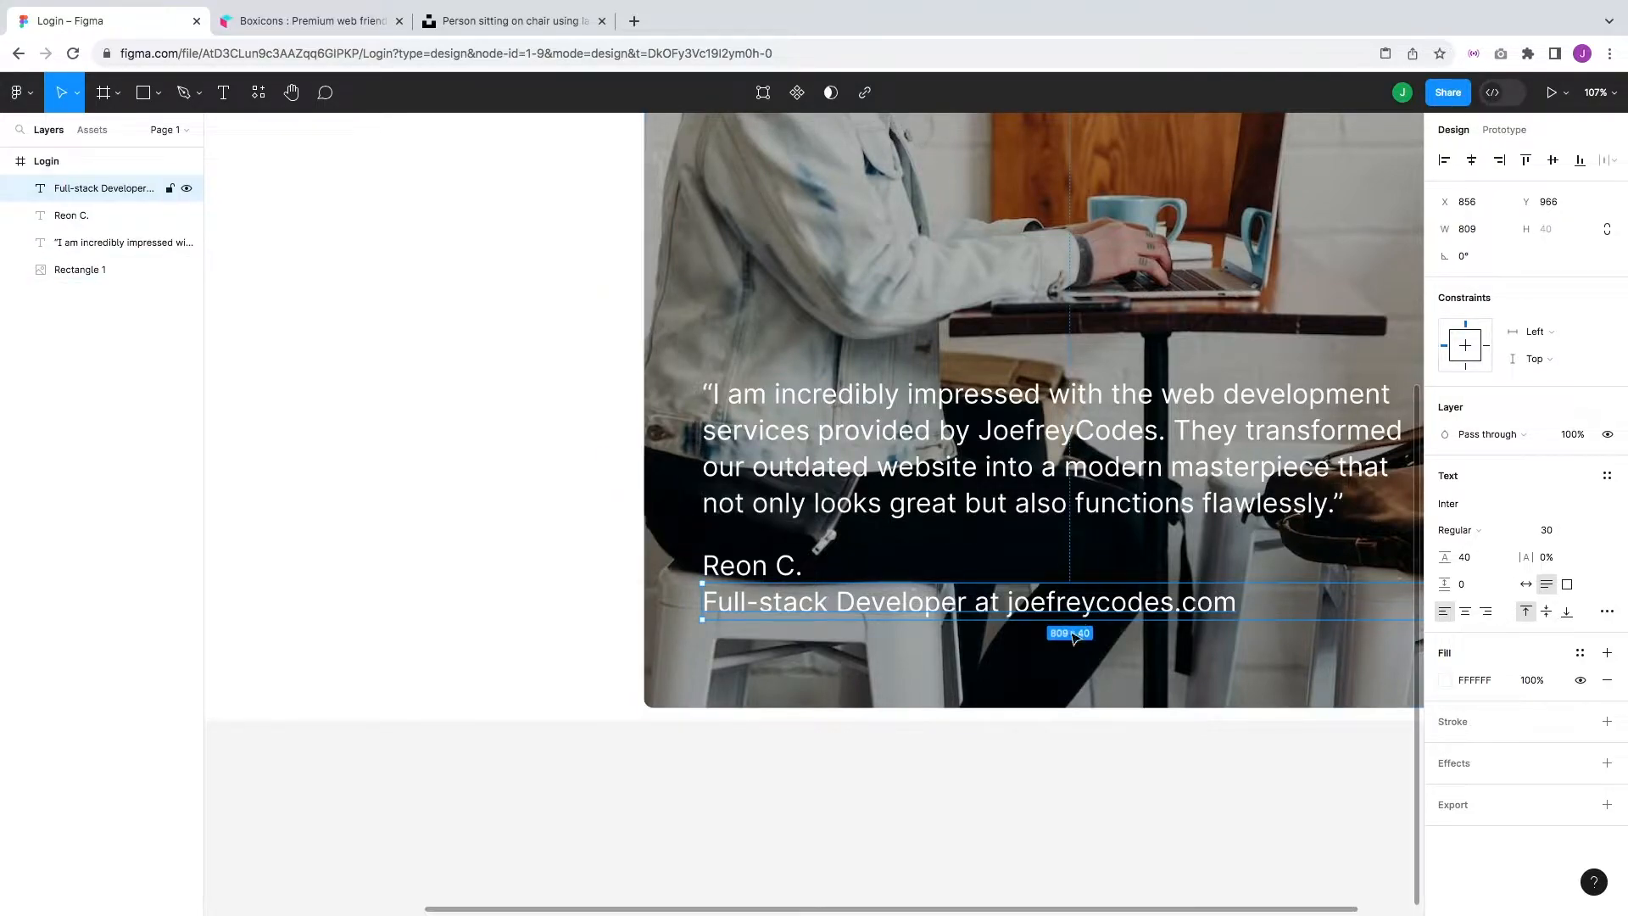
- Set the font size of the job title line to 20
{"action": "left_click", "coordinate": [1552, 533]}
{"action": "type", "text": "20"}
{"action": "key", "text": "Return"}
{"action": "key", "text": "Escape"}
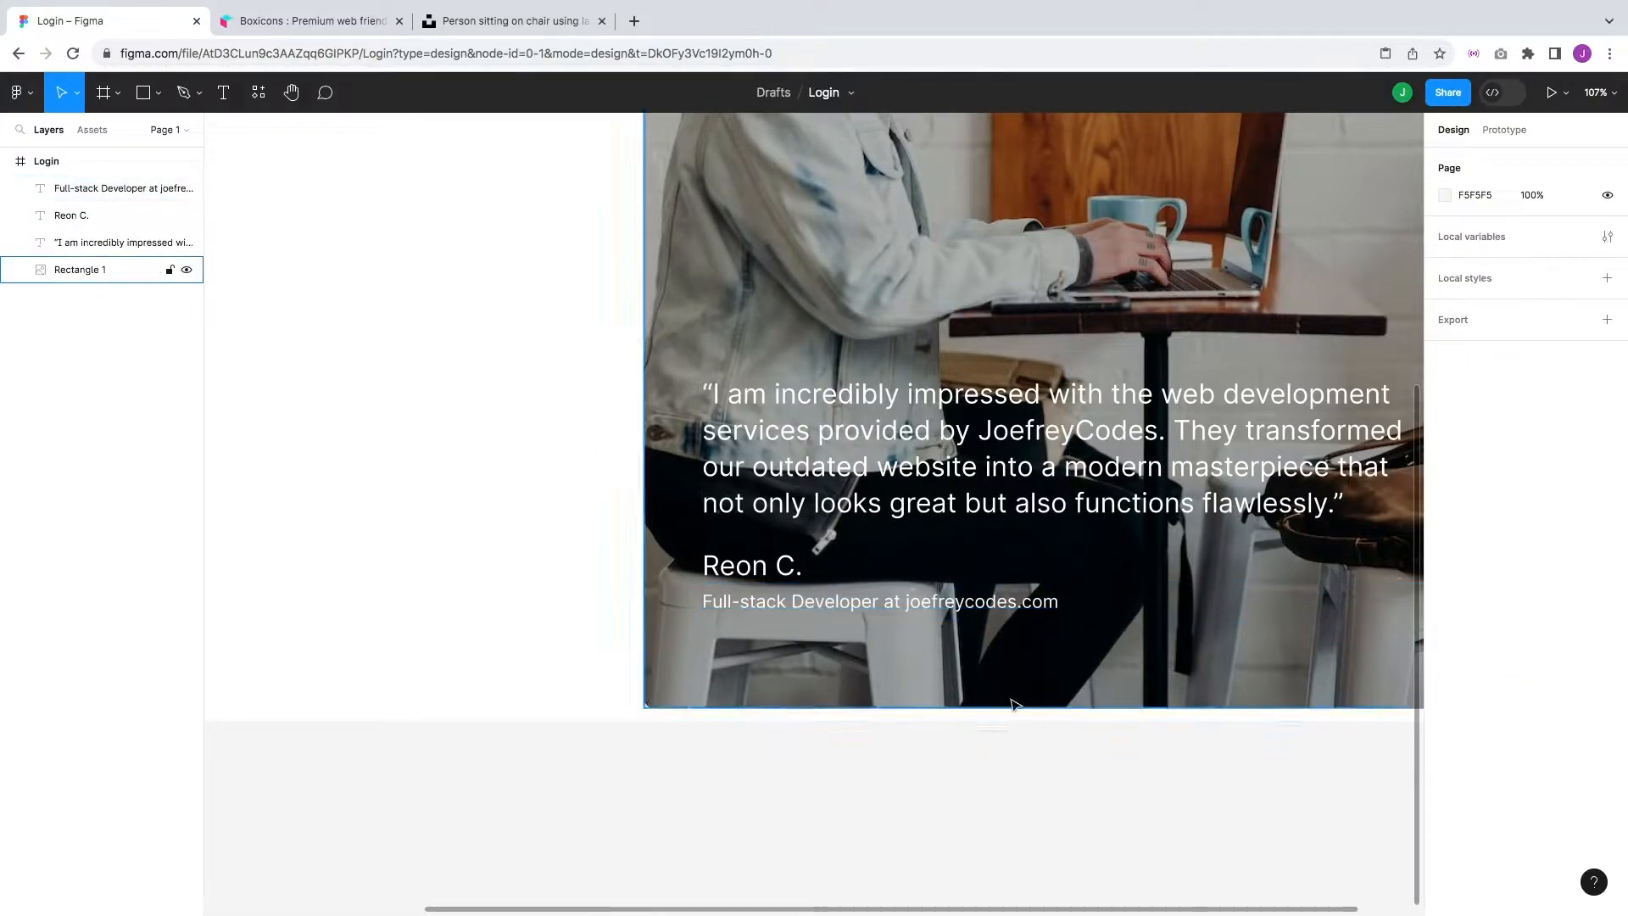
- Move the reviewer's name and job title lines down together to widen the gap below the testimonial
{"action": "left_click", "coordinate": [817, 610]}
{"action": "left_click", "coordinate": [775, 575], "text": "shift"}
{"action": "left_click_drag", "start_coordinate": [776, 576], "coordinate": [775, 587]}
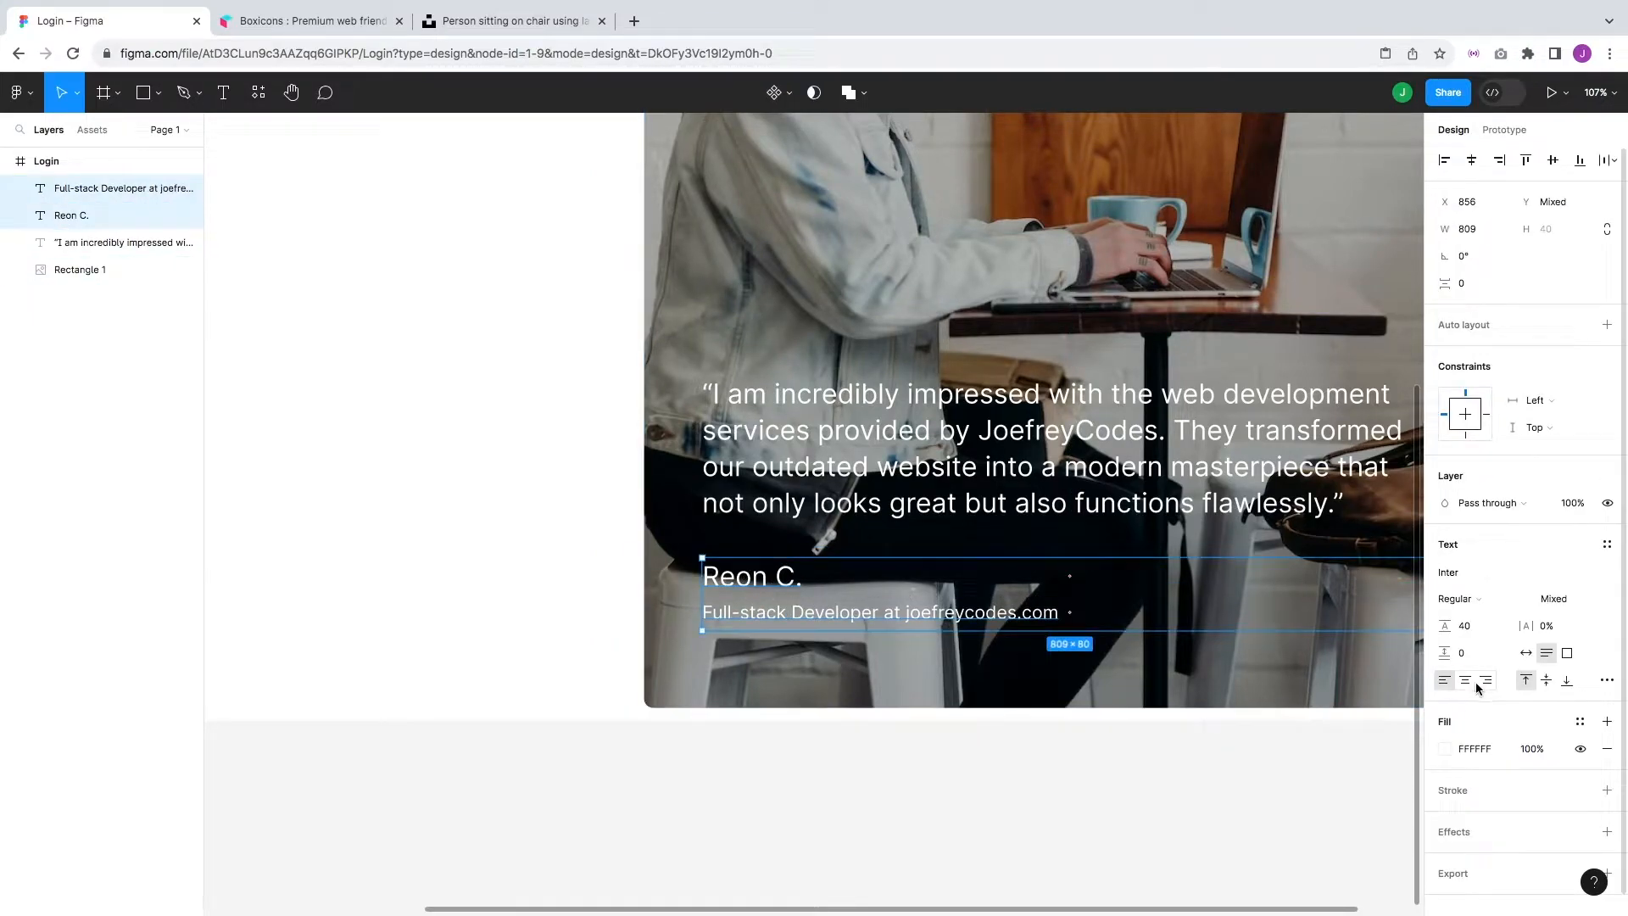
{"action": "left_click", "coordinate": [1196, 796]}
{"action": "scroll", "coordinate": [1162, 749], "scroll_direction": "up", "scroll_amount": 2}
{"action": "scroll", "coordinate": [1163, 748], "scroll_direction": "right", "scroll_amount": 1}
{"action": "left_click", "coordinate": [1017, 585]}
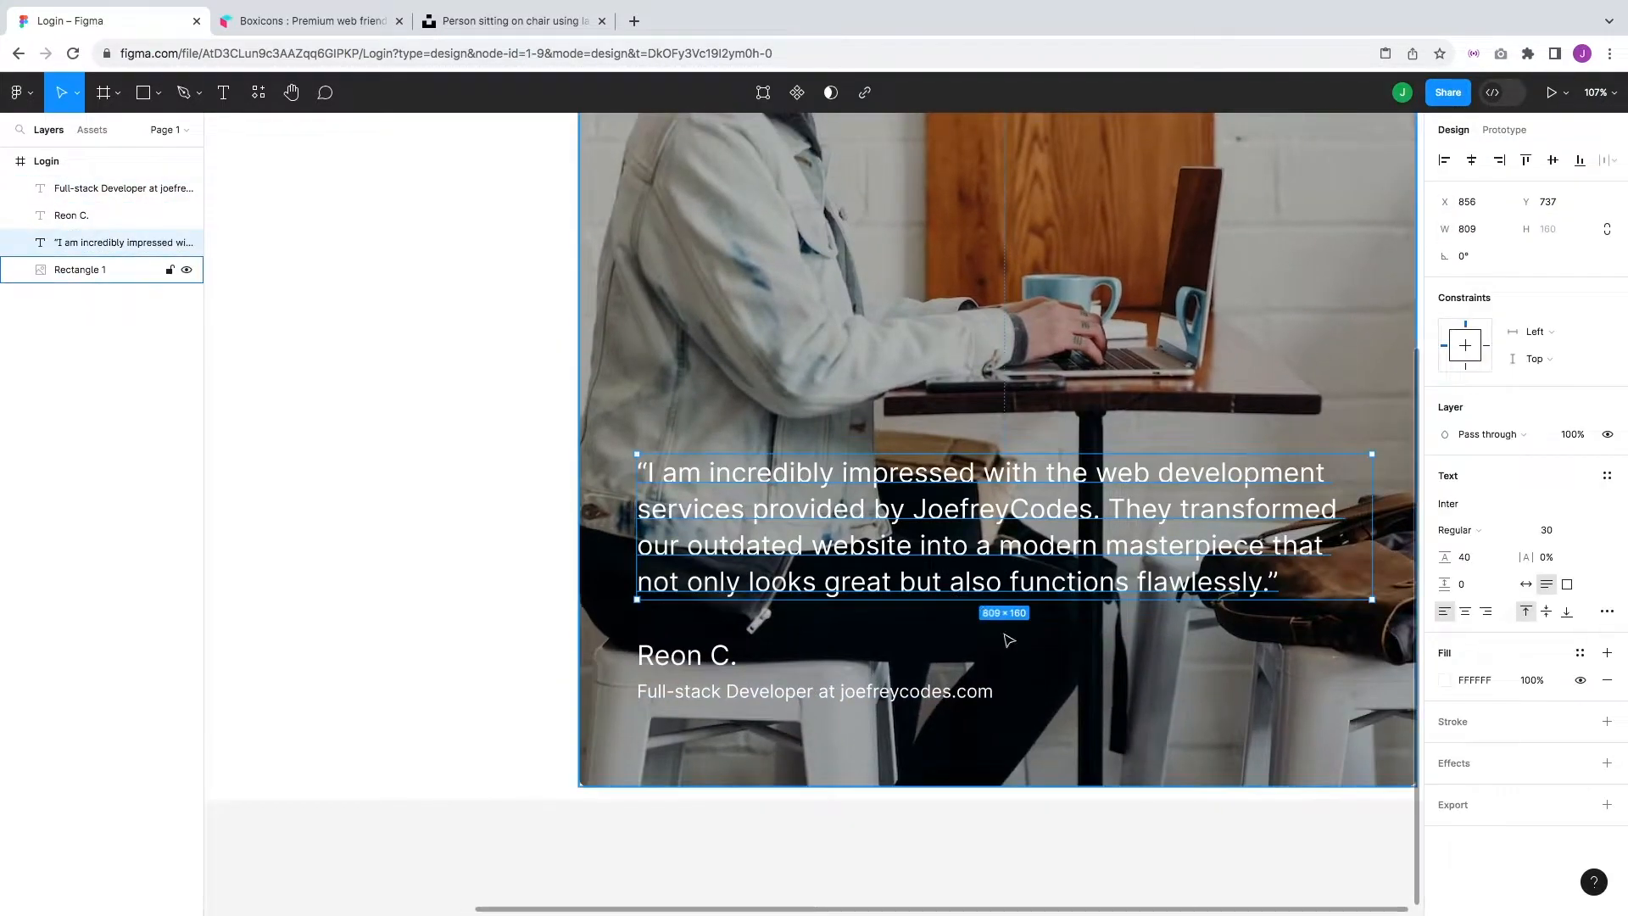
- Group the reviewer's name with the job title line
{"action": "left_click", "coordinate": [727, 697]}
{"action": "left_click", "coordinate": [704, 664], "text": "shift"}
{"action": "key", "text": "ctrl+g"}
{"action": "key", "text": "Tab"}
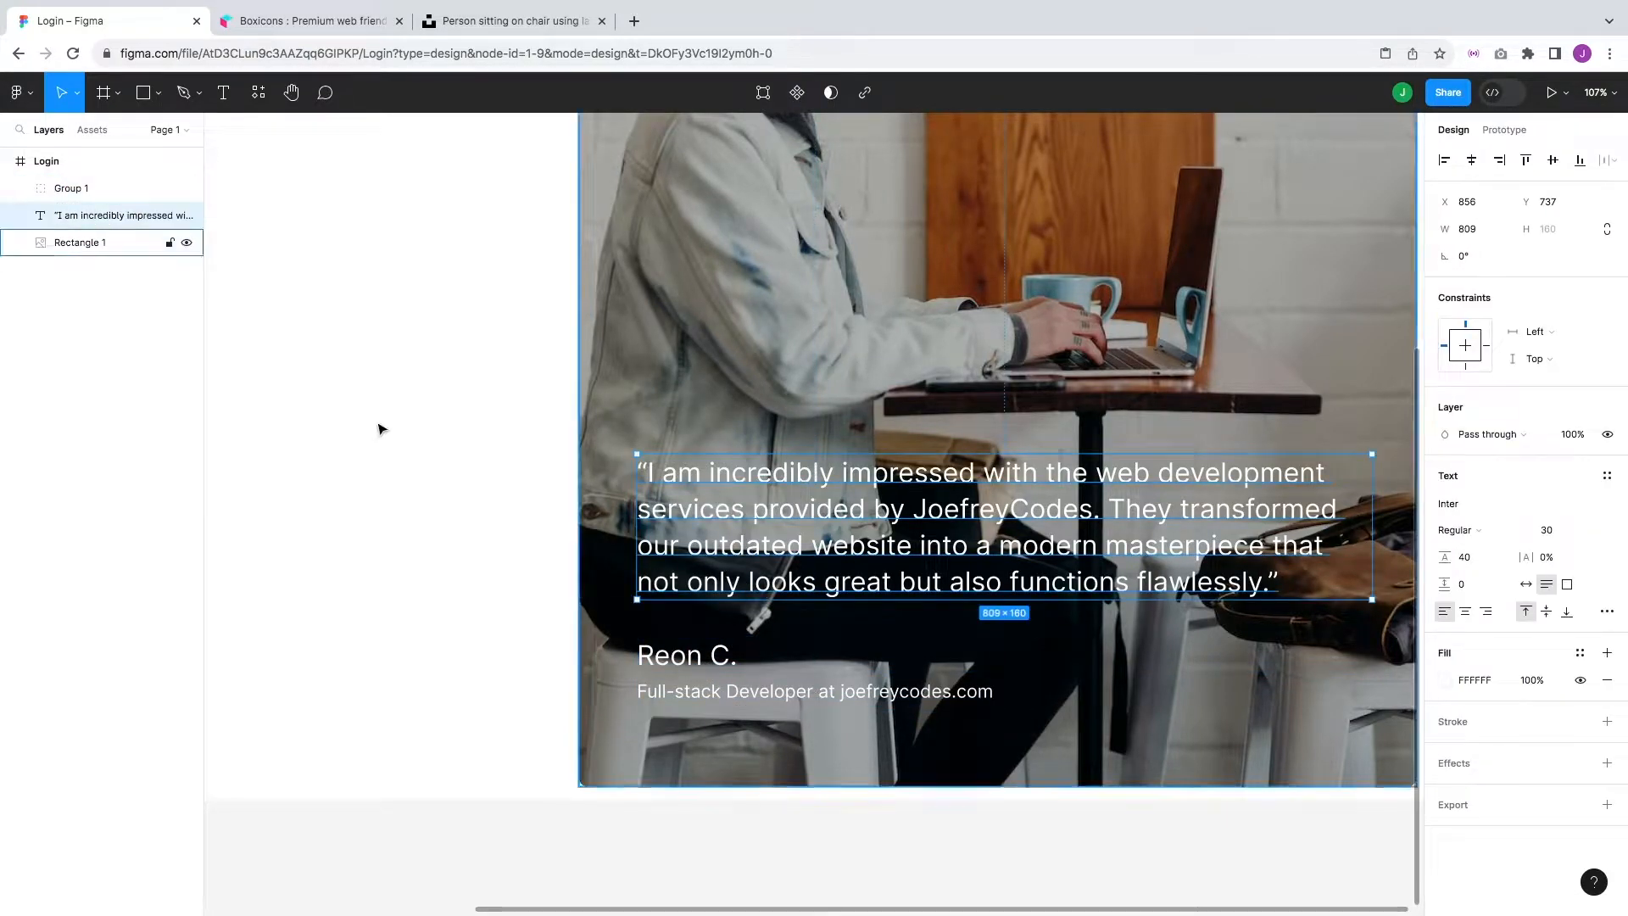
- Group the testimonial with the name and job title group, and move it down about 33 pixels on the photo
{"action": "left_click", "coordinate": [671, 666], "text": "shift"}
{"action": "key", "text": "ctrl+g"}
{"action": "left_click_drag", "start_coordinate": [810, 533], "coordinate": [812, 564]}
{"action": "left_click", "coordinate": [848, 831]}
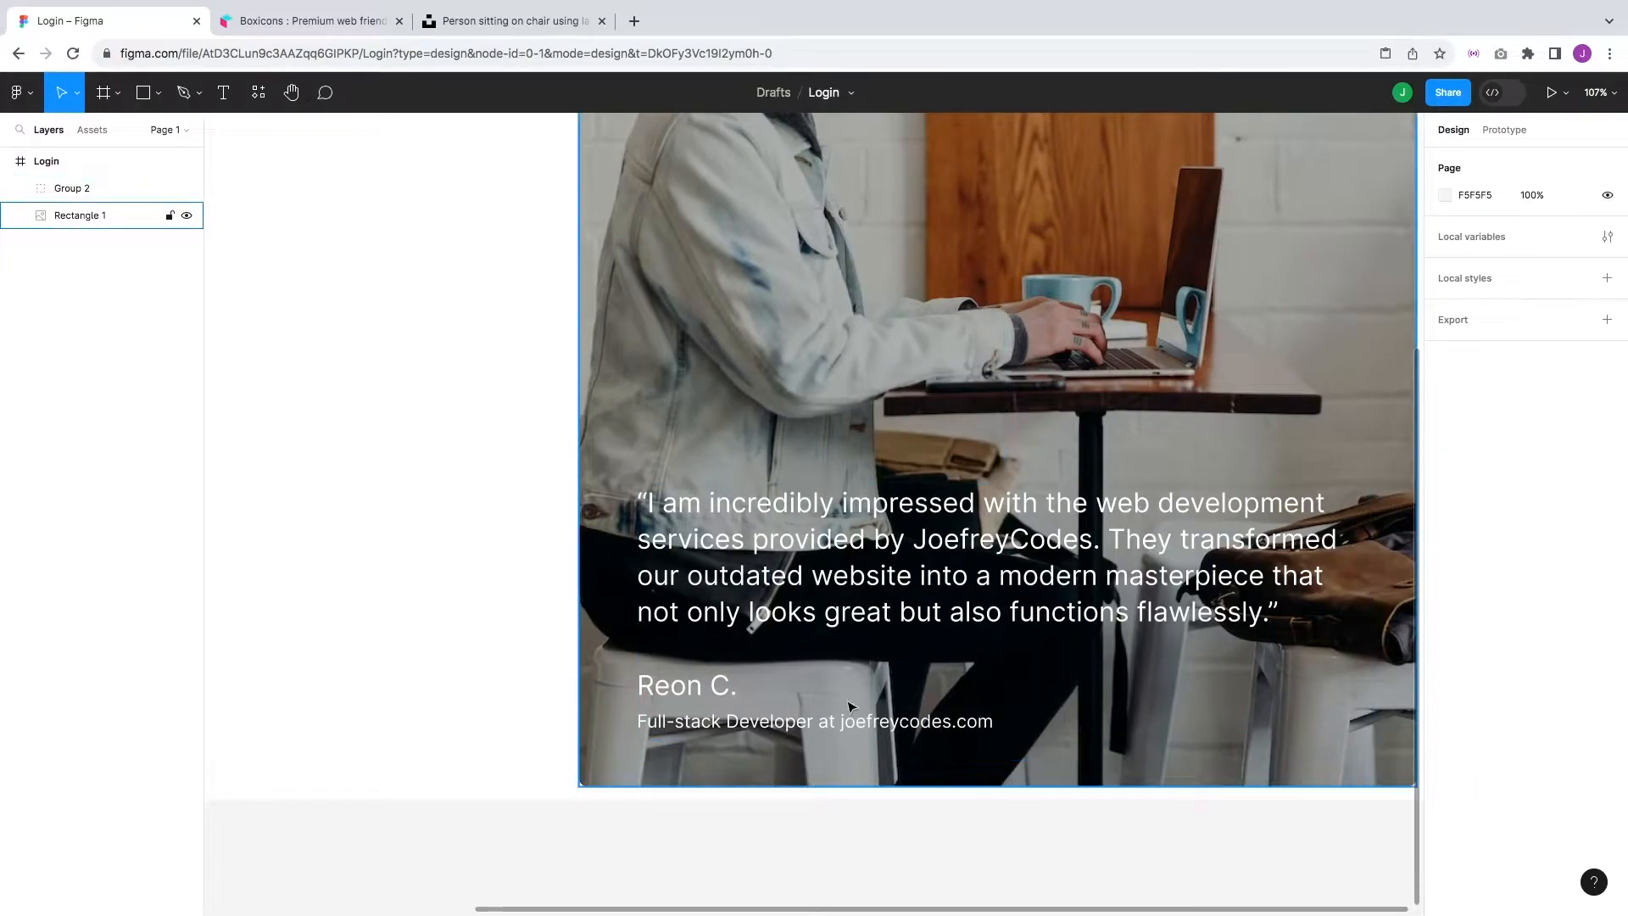
- Set the fill opacity of the job title text to 90%
{"action": "left_click", "coordinate": [855, 724]}
{"action": "double_click", "coordinate": [855, 727]}
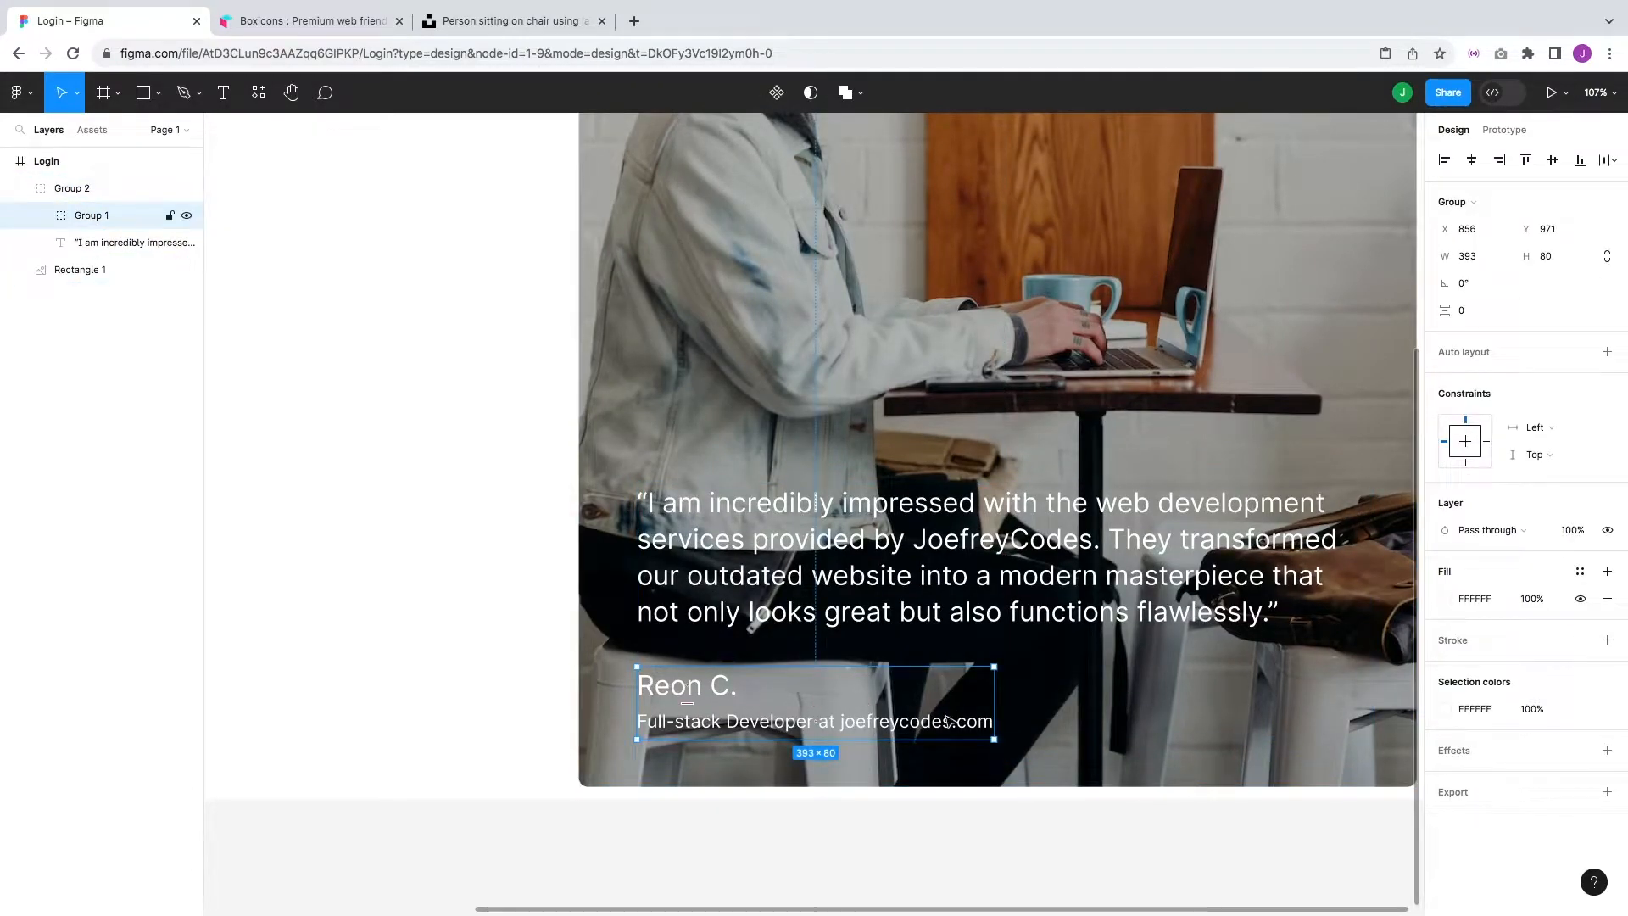
{"action": "double_click", "coordinate": [930, 731]}
{"action": "left_click", "coordinate": [1533, 684]}
{"action": "type", "text": "90"}
{"action": "key", "text": "Return"}
{"action": "left_click", "coordinate": [953, 873]}
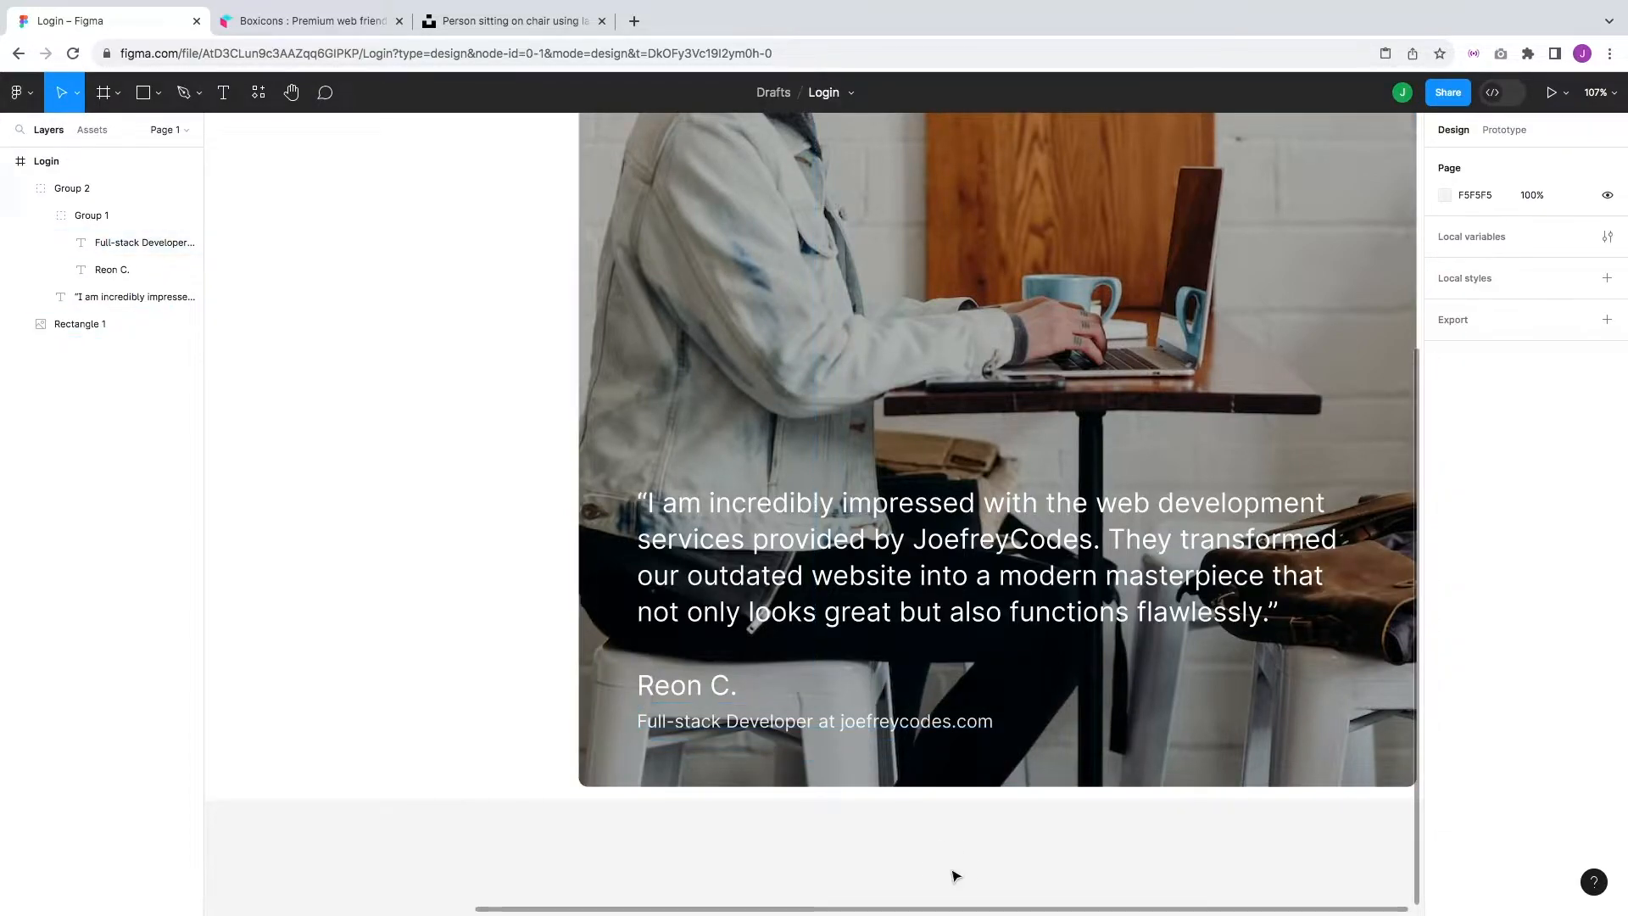
- Change the font weight of the reviewer's name to Medium
{"action": "double_click", "coordinate": [689, 680]}
{"action": "double_click", "coordinate": [688, 703]}
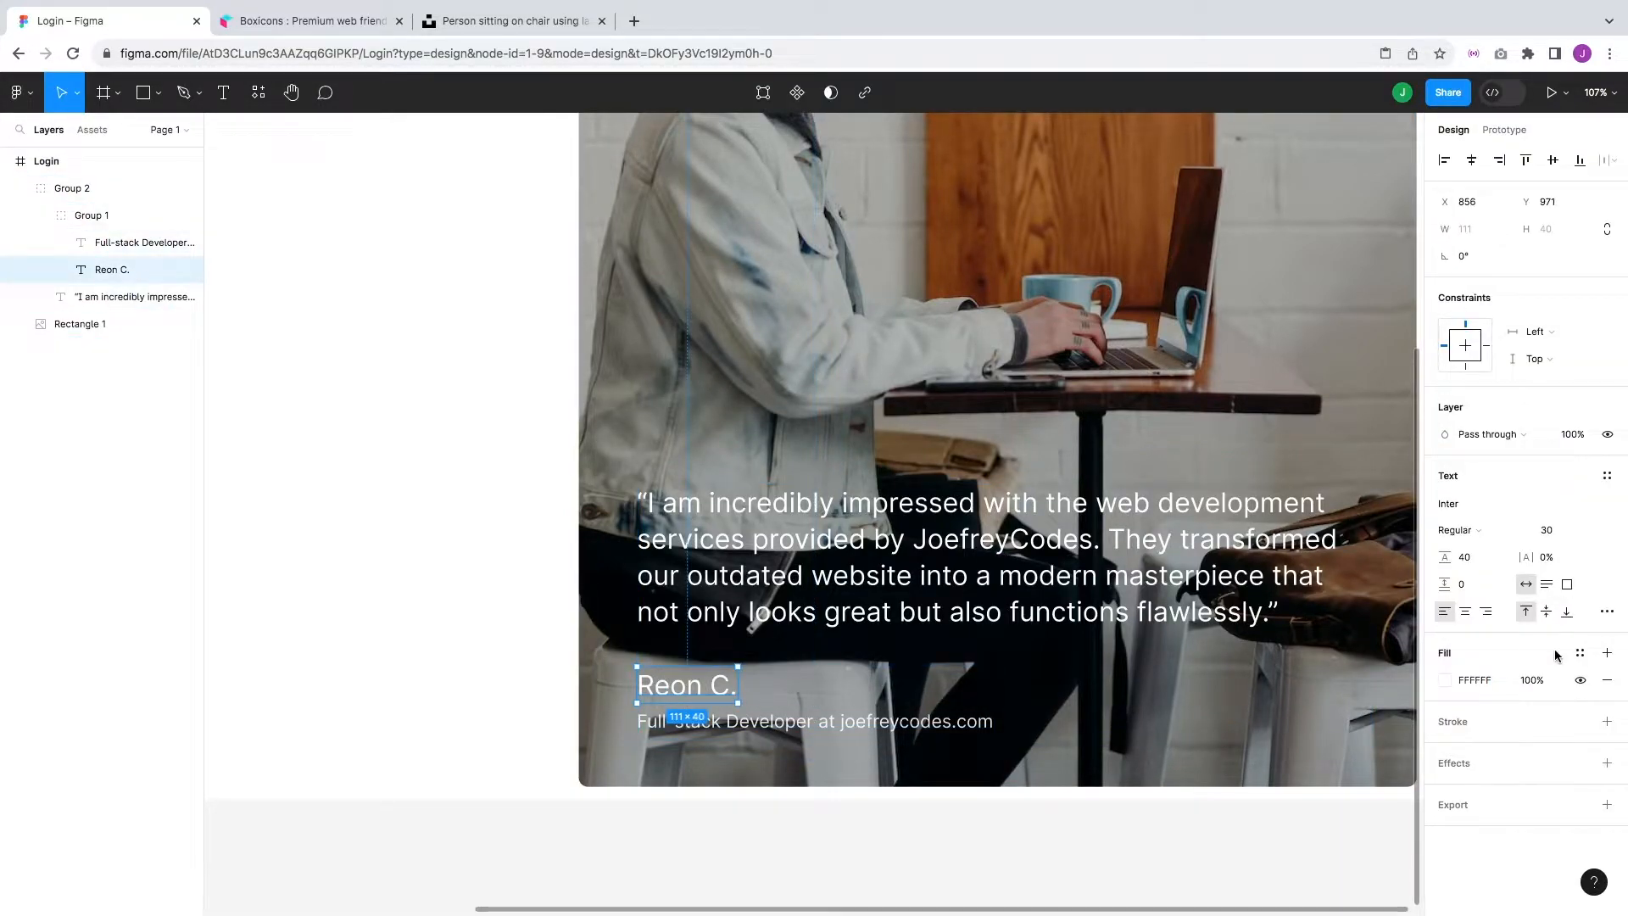
{"action": "left_click", "coordinate": [1483, 530]}
{"action": "left_click", "coordinate": [1486, 571]}
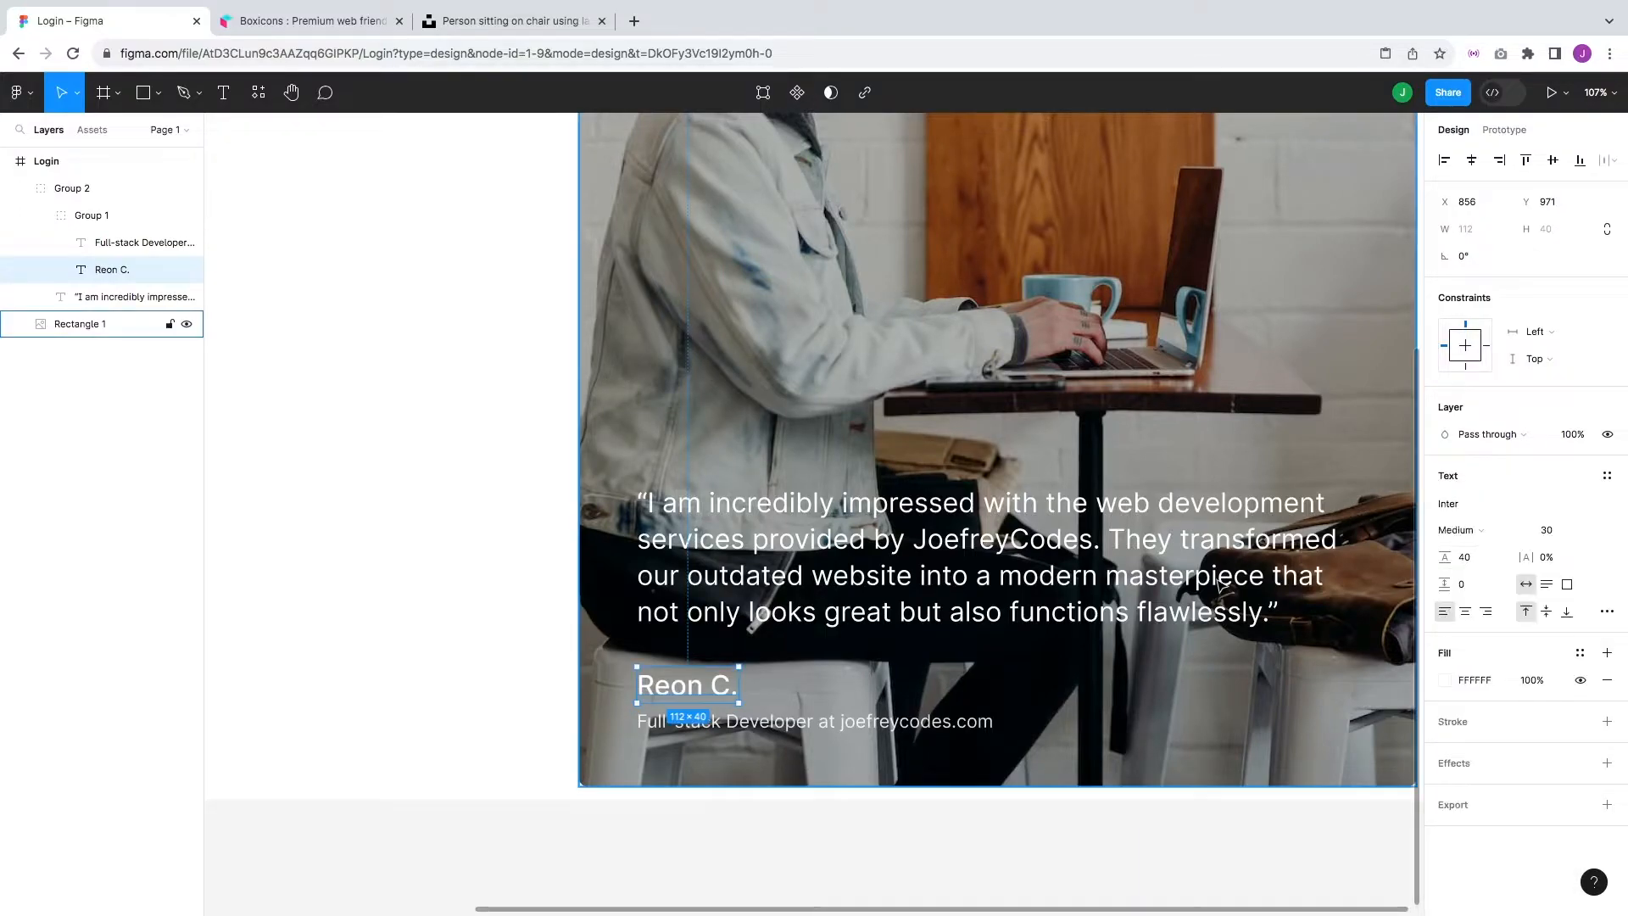
- Change the testimonial text's font weight to Medium
{"action": "left_click", "coordinate": [1026, 602]}
{"action": "left_click", "coordinate": [1479, 531]}
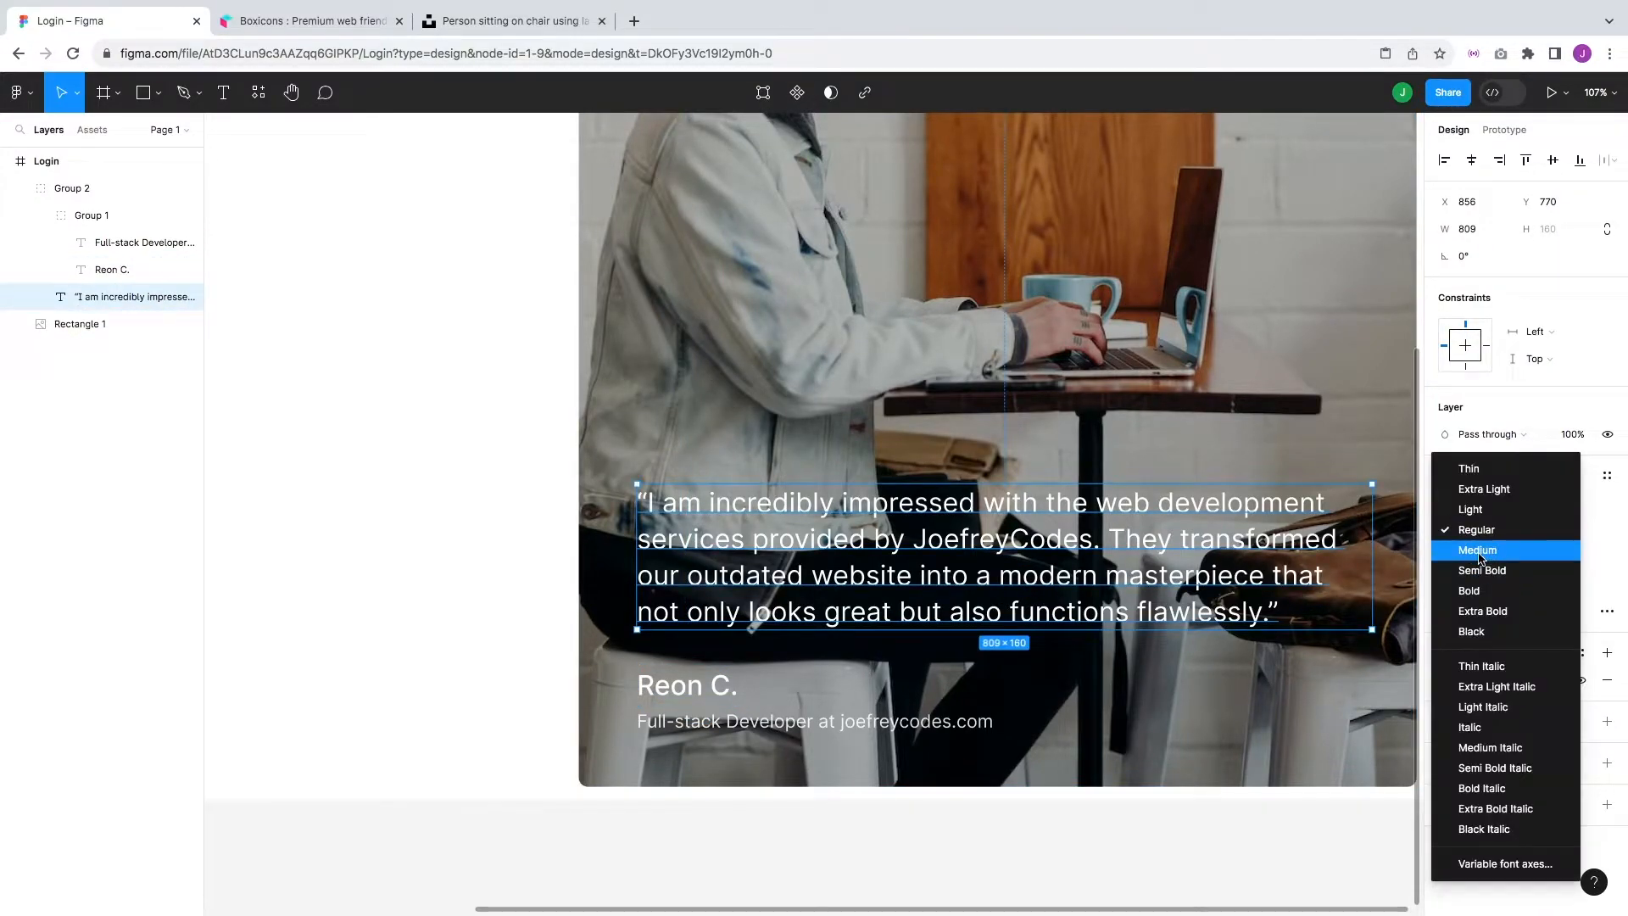
{"action": "left_click", "coordinate": [1486, 552]}
{"action": "left_click", "coordinate": [995, 807]}
{"action": "left_click", "coordinate": [930, 736]}
{"action": "left_click", "coordinate": [1030, 842]}
- Show the layout grid columns over the Login frame, with its empty left half in view
{"action": "left_click_drag", "start_coordinate": [1151, 570], "coordinate": [1122, 614]}
{"action": "scroll", "coordinate": [1111, 607], "scroll_direction": "down", "scroll_amount": 5}
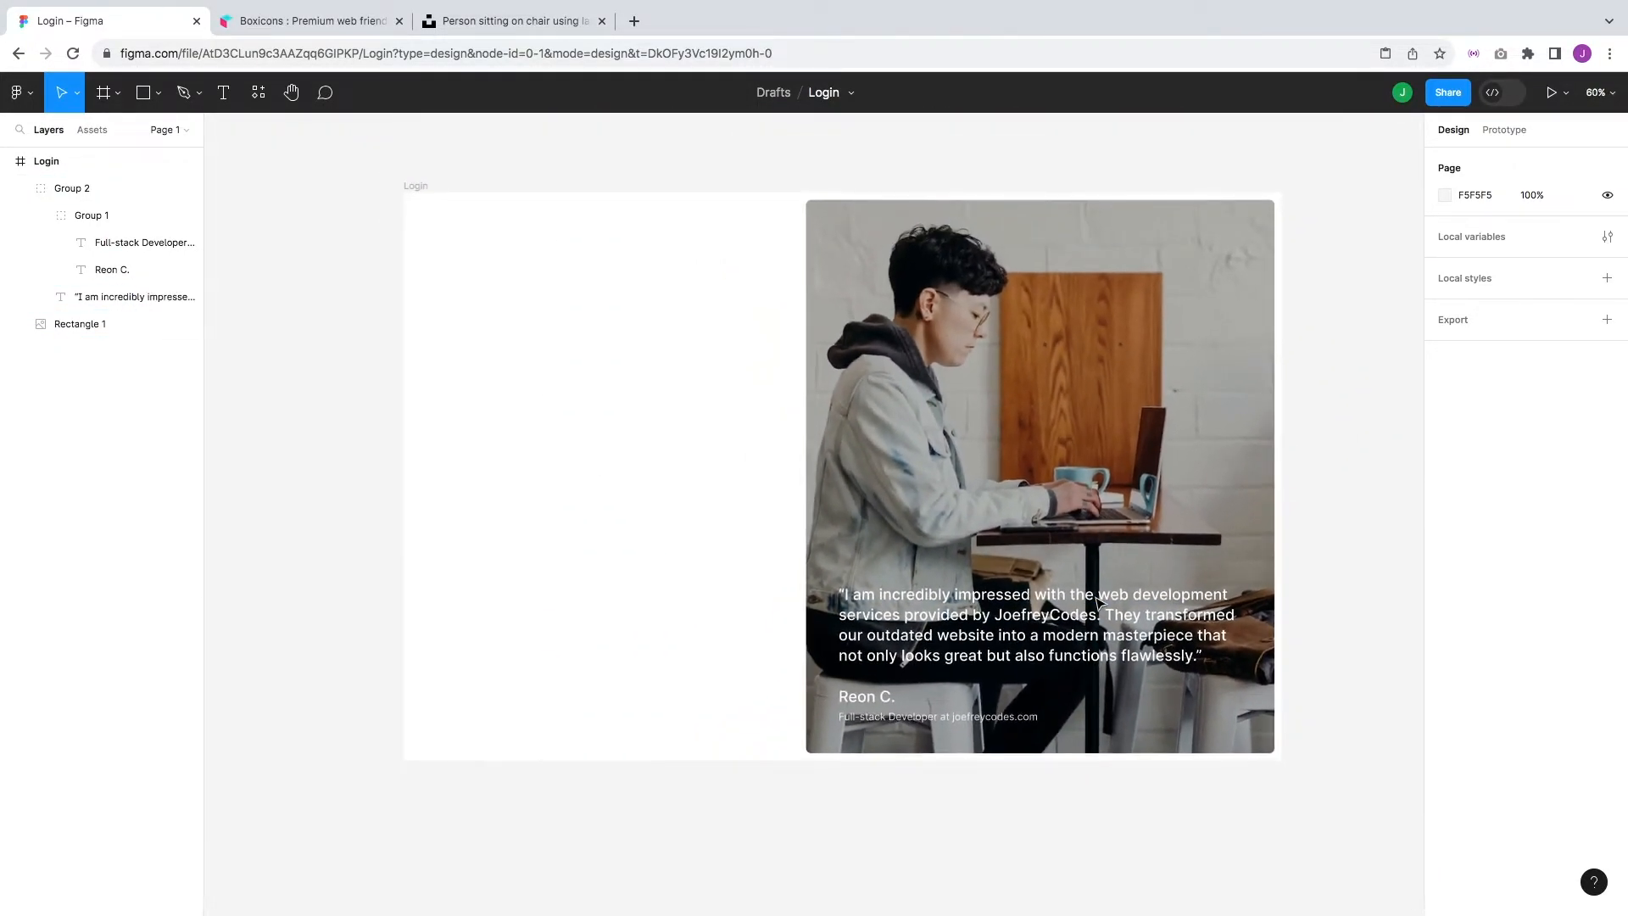
{"action": "left_click_drag", "start_coordinate": [955, 553], "coordinate": [1070, 550]}
{"action": "left_click_drag", "start_coordinate": [755, 442], "coordinate": [857, 465]}
{"action": "scroll", "coordinate": [768, 413], "scroll_direction": "up", "scroll_amount": 3}
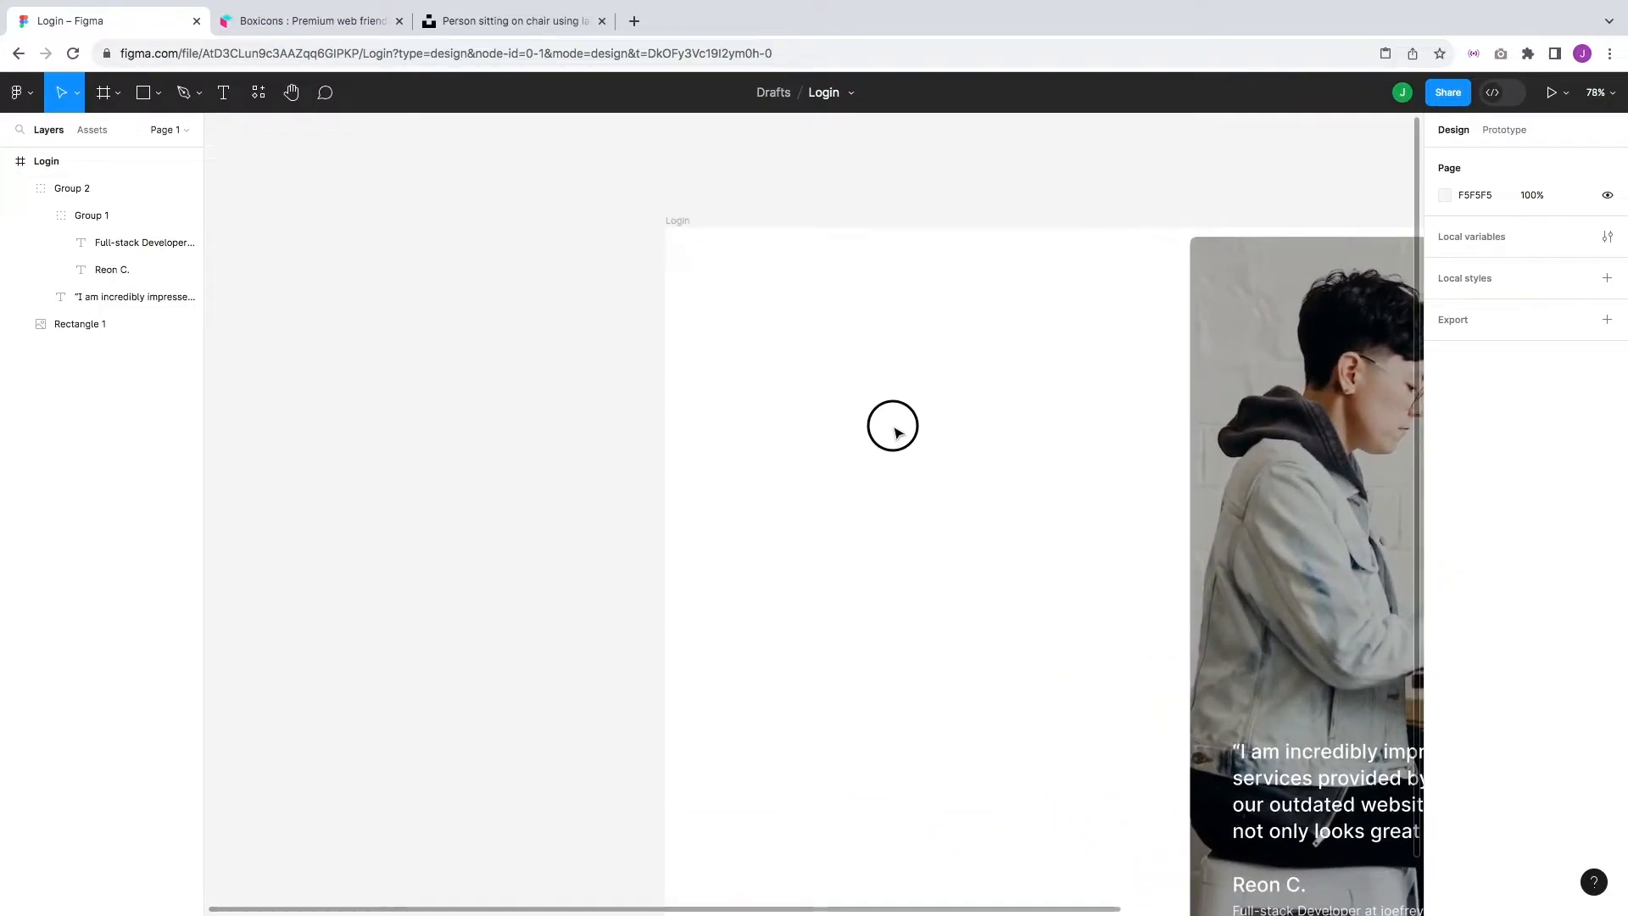
{"action": "scroll", "coordinate": [817, 416], "scroll_direction": "up", "scroll_amount": 3}
{"action": "scroll", "coordinate": [817, 416], "scroll_direction": "down", "scroll_amount": 1}
{"action": "key", "text": "ctrl+g"}
{"action": "left_click_drag", "start_coordinate": [883, 523], "coordinate": [816, 533]}
{"action": "key", "text": "r"}
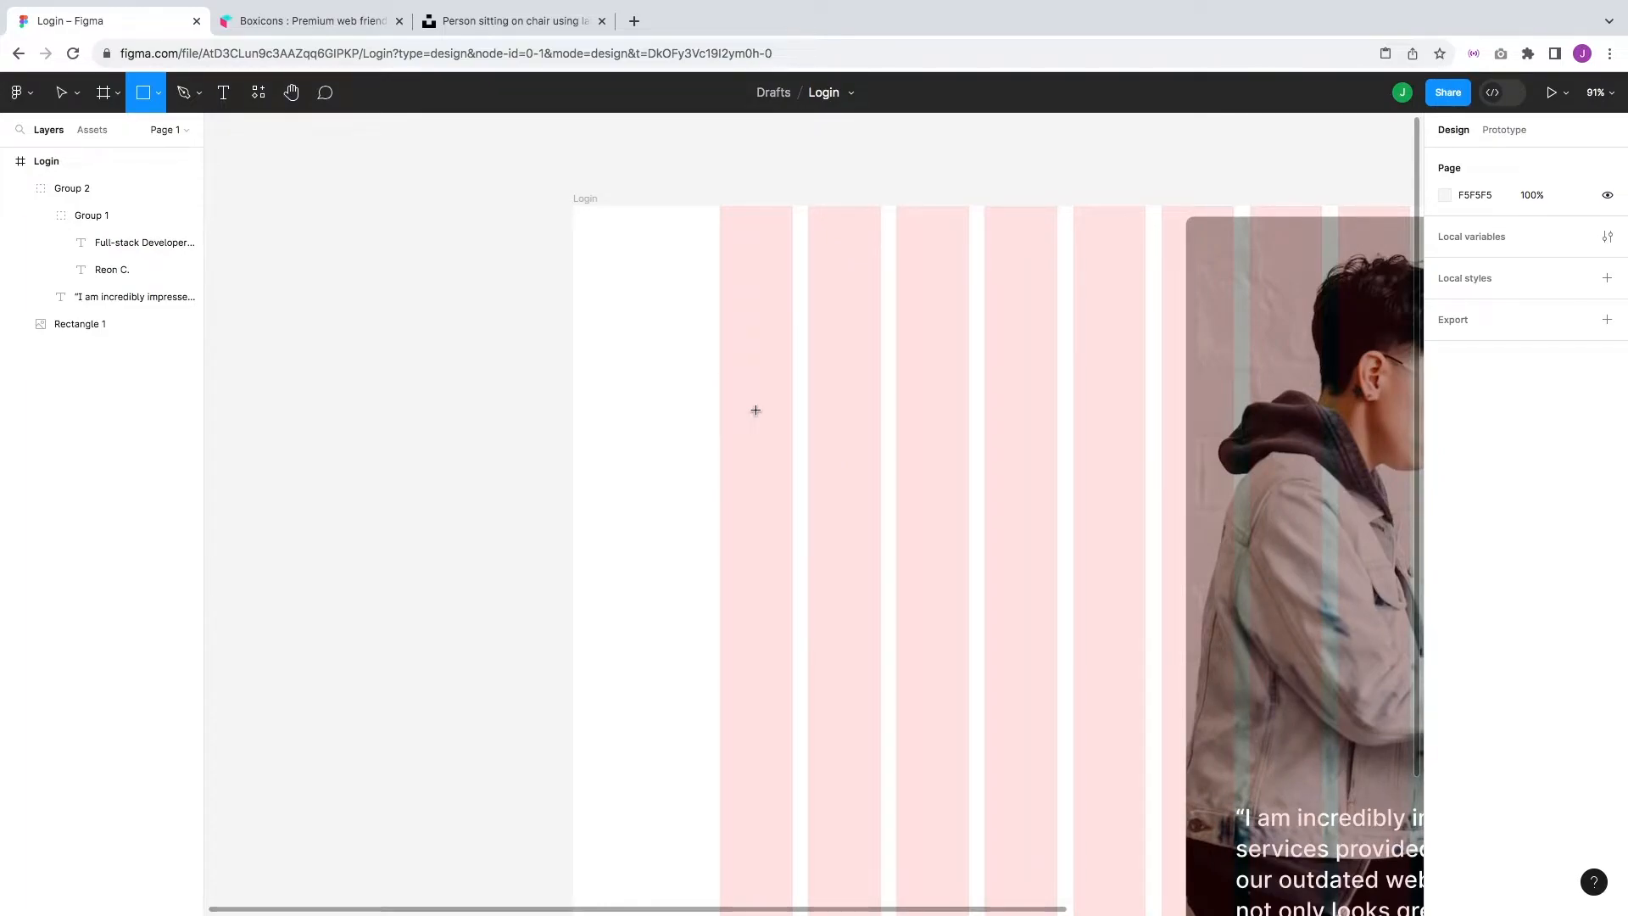
{"action": "key", "text": "v"}
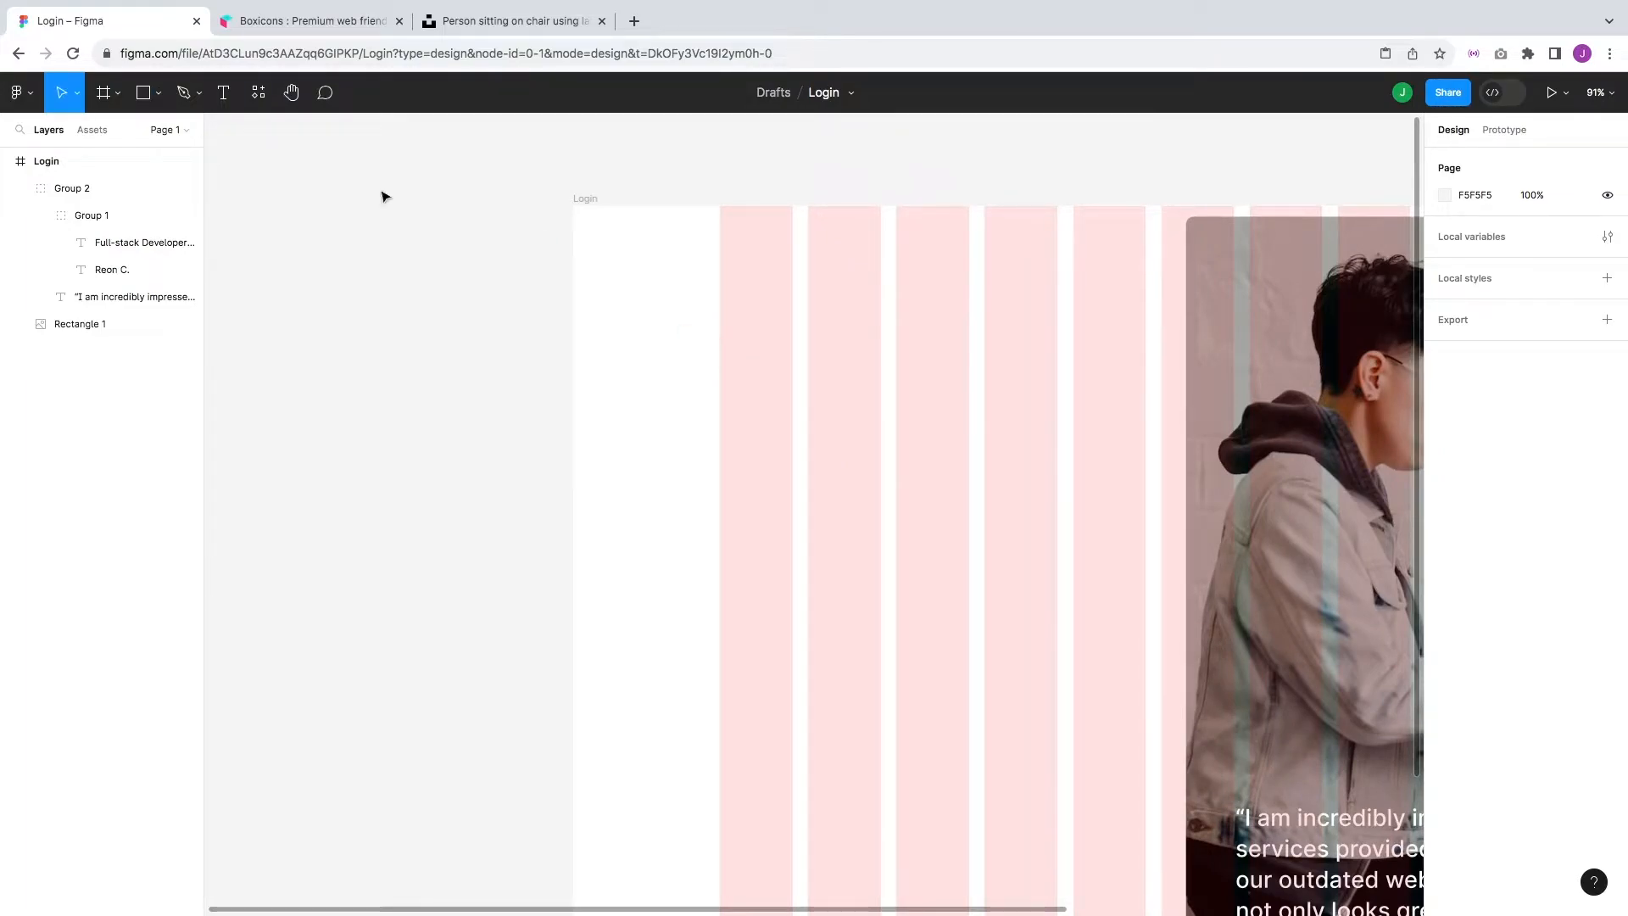
- Draw a square at the left edge of the first grid column and set its size to 30 × 30
{"action": "left_click", "coordinate": [158, 93]}
{"action": "left_click", "coordinate": [98, 132]}
{"action": "left_click_drag", "start_coordinate": [724, 361], "coordinate": [745, 399]}
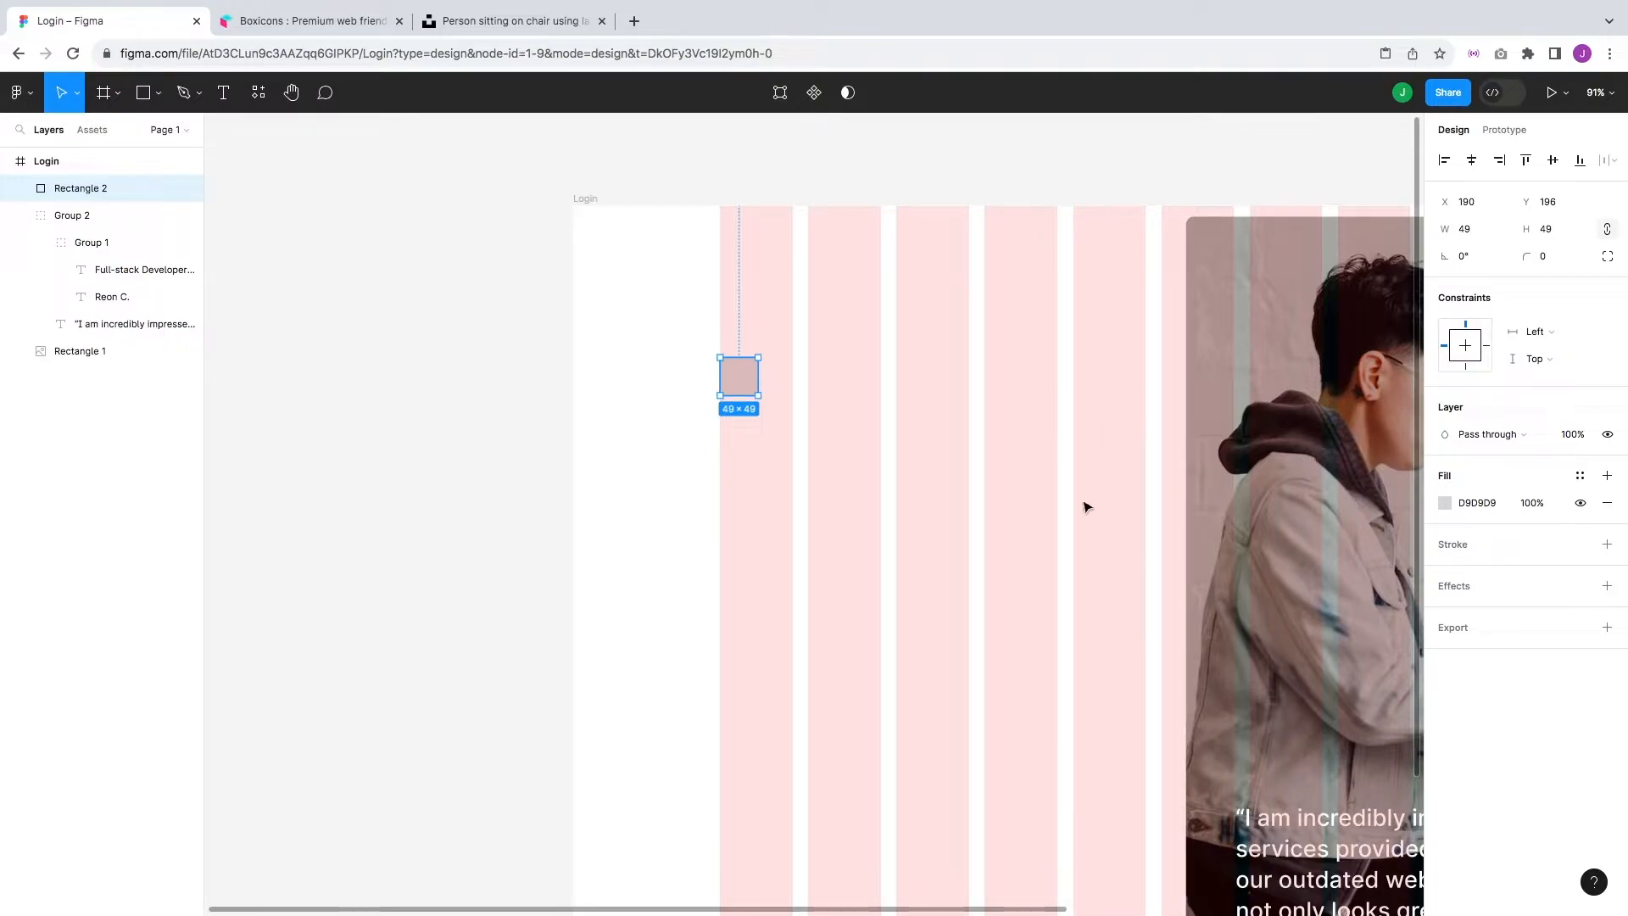
{"action": "scroll", "coordinate": [730, 475], "scroll_direction": "up", "scroll_amount": 3}
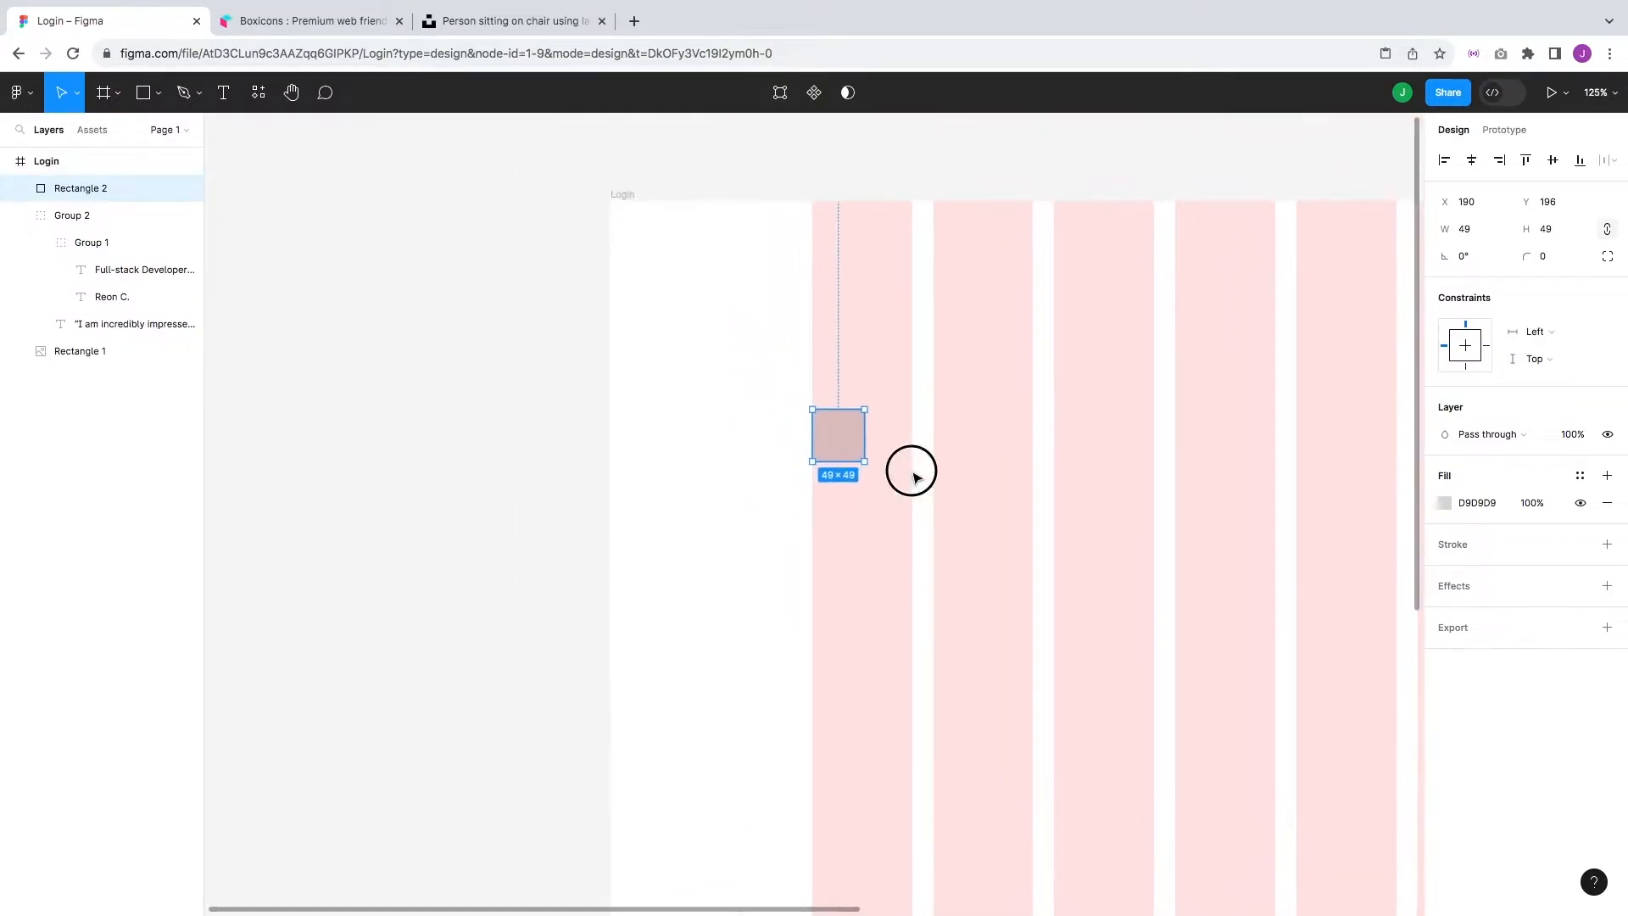
{"action": "left_click", "coordinate": [1482, 229]}
{"action": "type", "text": "30"}
{"action": "key", "text": "Return"}
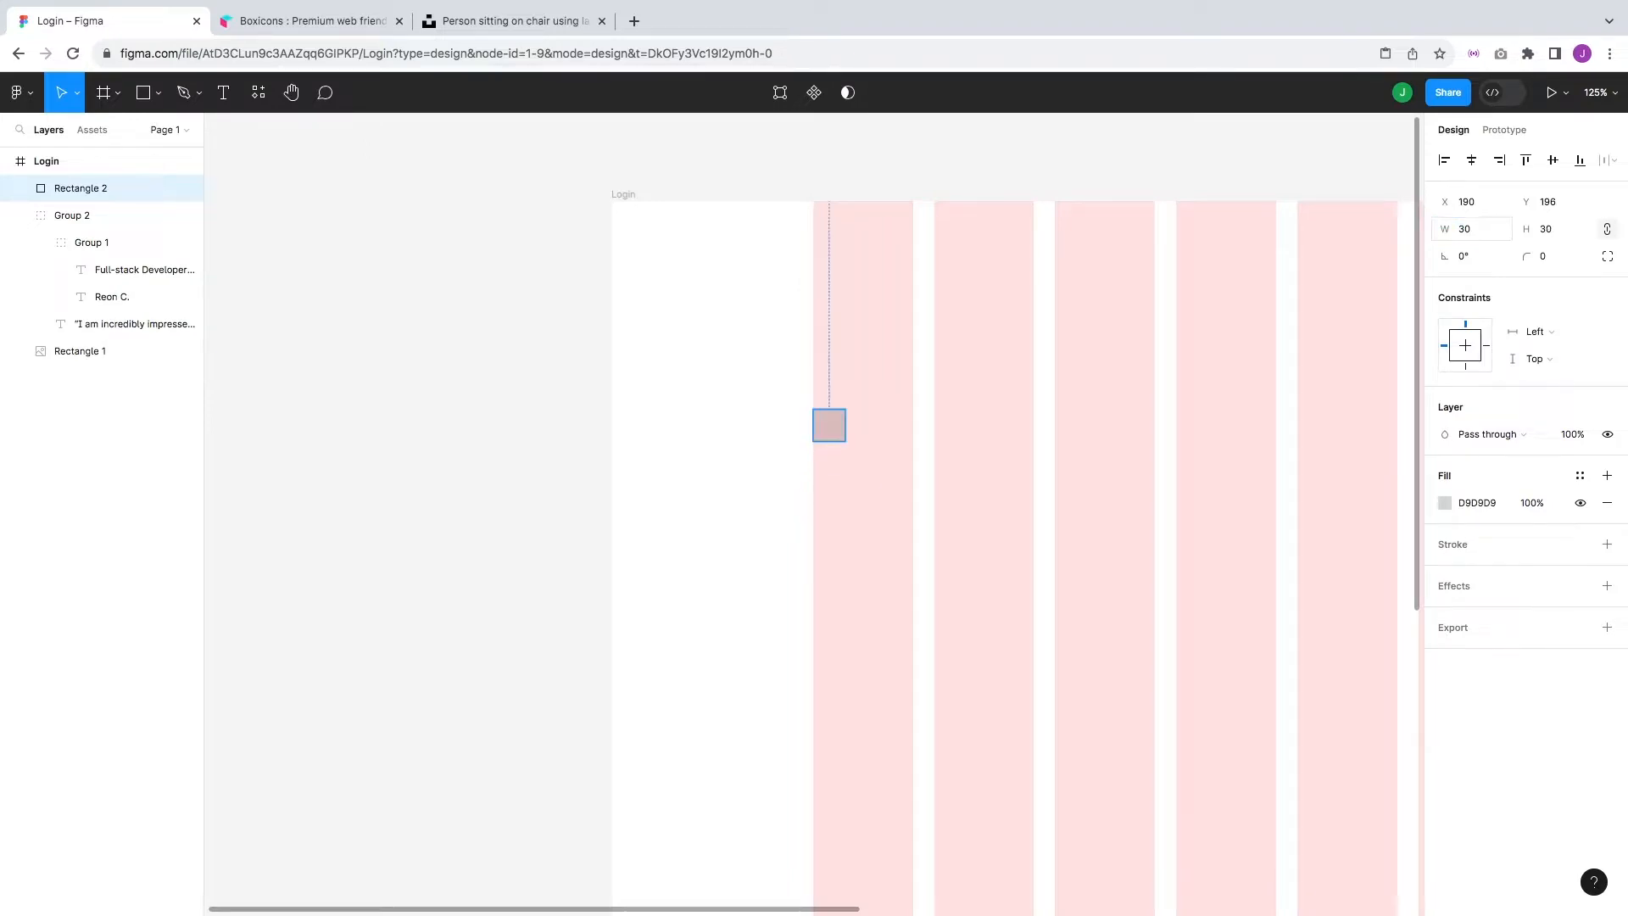
- Set the small square's corner radius to 10
{"action": "scroll", "coordinate": [835, 543], "scroll_direction": "up", "scroll_amount": 1}
{"action": "scroll", "coordinate": [836, 544], "scroll_direction": "up", "scroll_amount": 2}
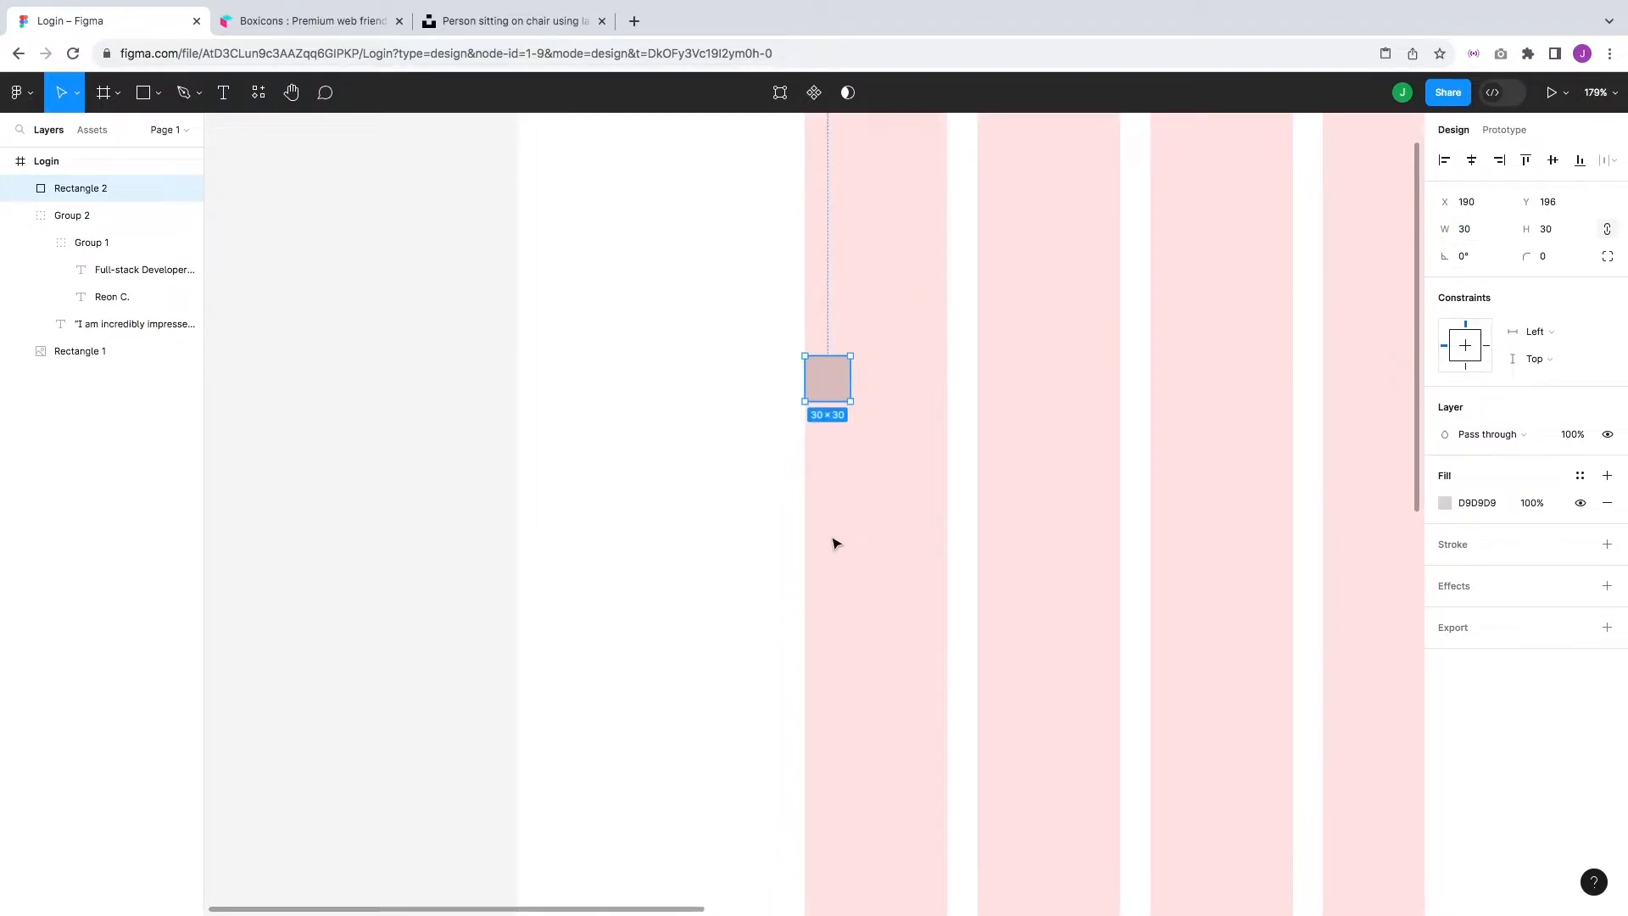
{"action": "left_click", "coordinate": [1561, 255]}
{"action": "type", "text": "10"}
{"action": "key", "text": "Return"}
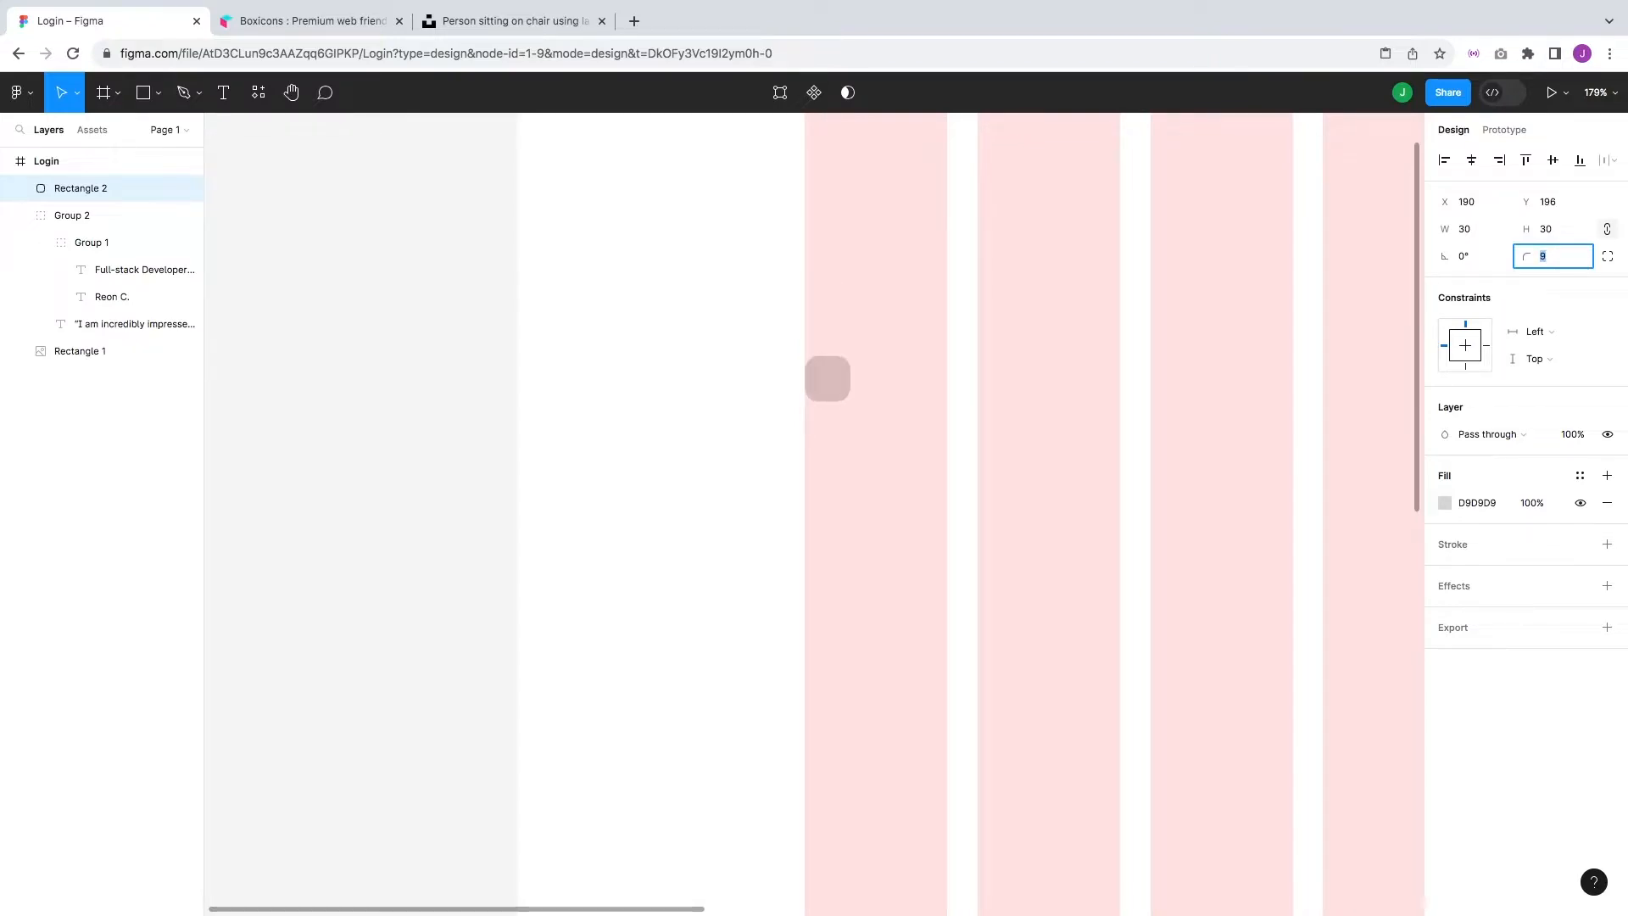
- Change the rounded square's fill colour to 2622E4
{"action": "left_click", "coordinate": [772, 404]}
{"action": "left_click", "coordinate": [835, 389]}
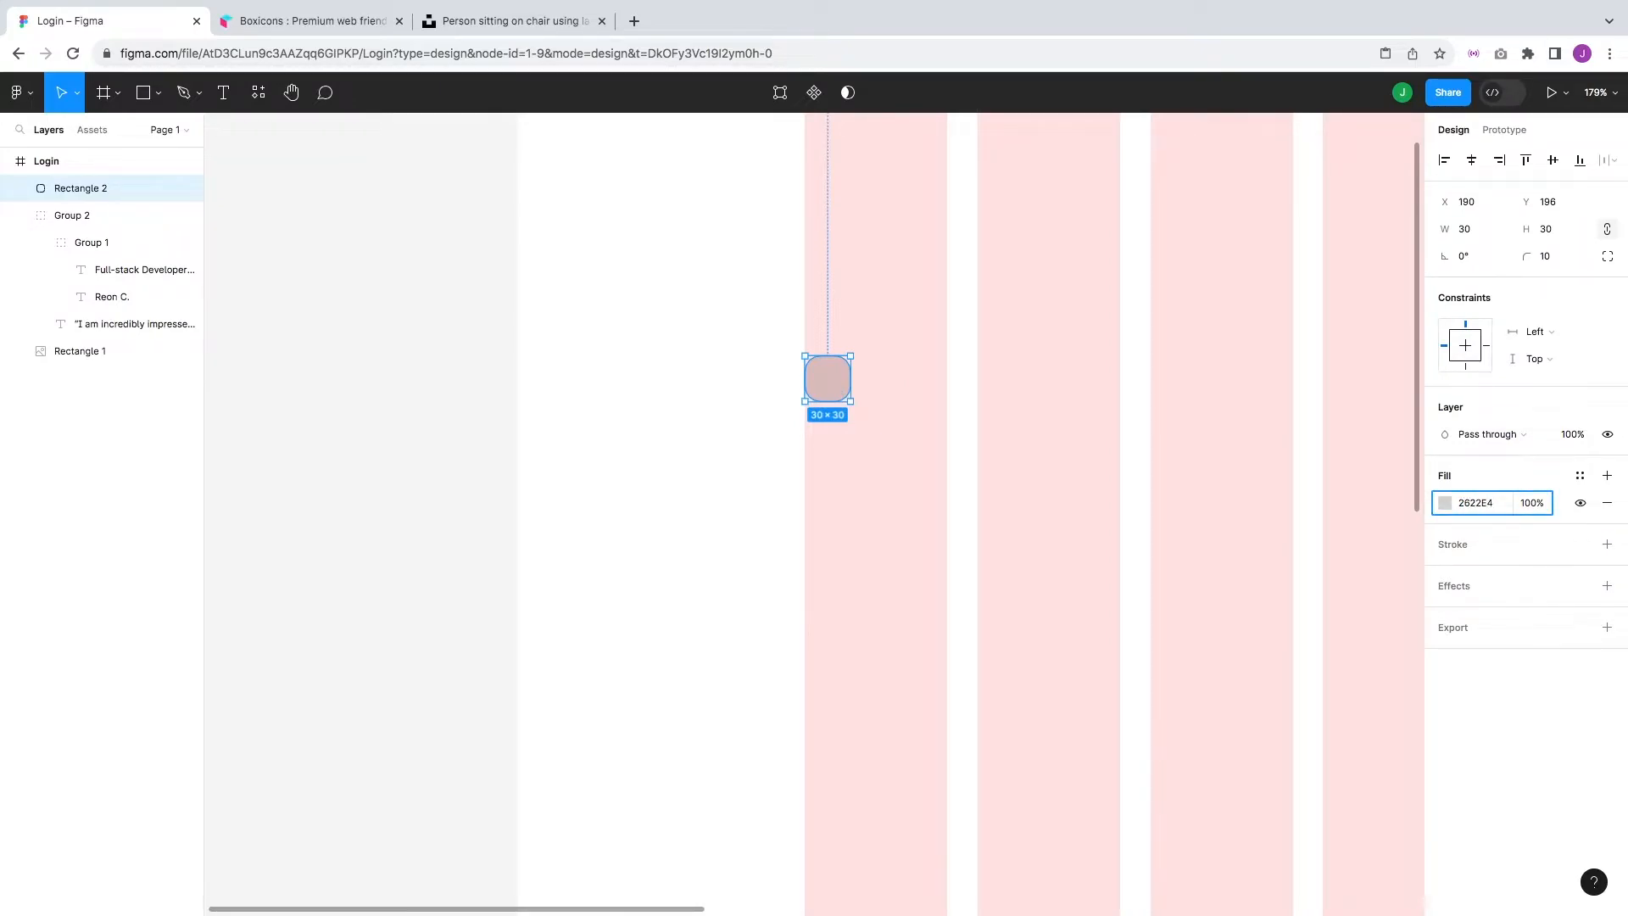
{"action": "key", "text": "Return"}
{"action": "left_click", "coordinate": [1196, 484]}
- Draw a 10 × 10 circle inside the blue square's upper-left area and position it at X 195, Y 201
{"action": "scroll", "coordinate": [947, 527], "scroll_direction": "right", "scroll_amount": 1}
{"action": "scroll", "coordinate": [945, 527], "scroll_direction": "left", "scroll_amount": 1}
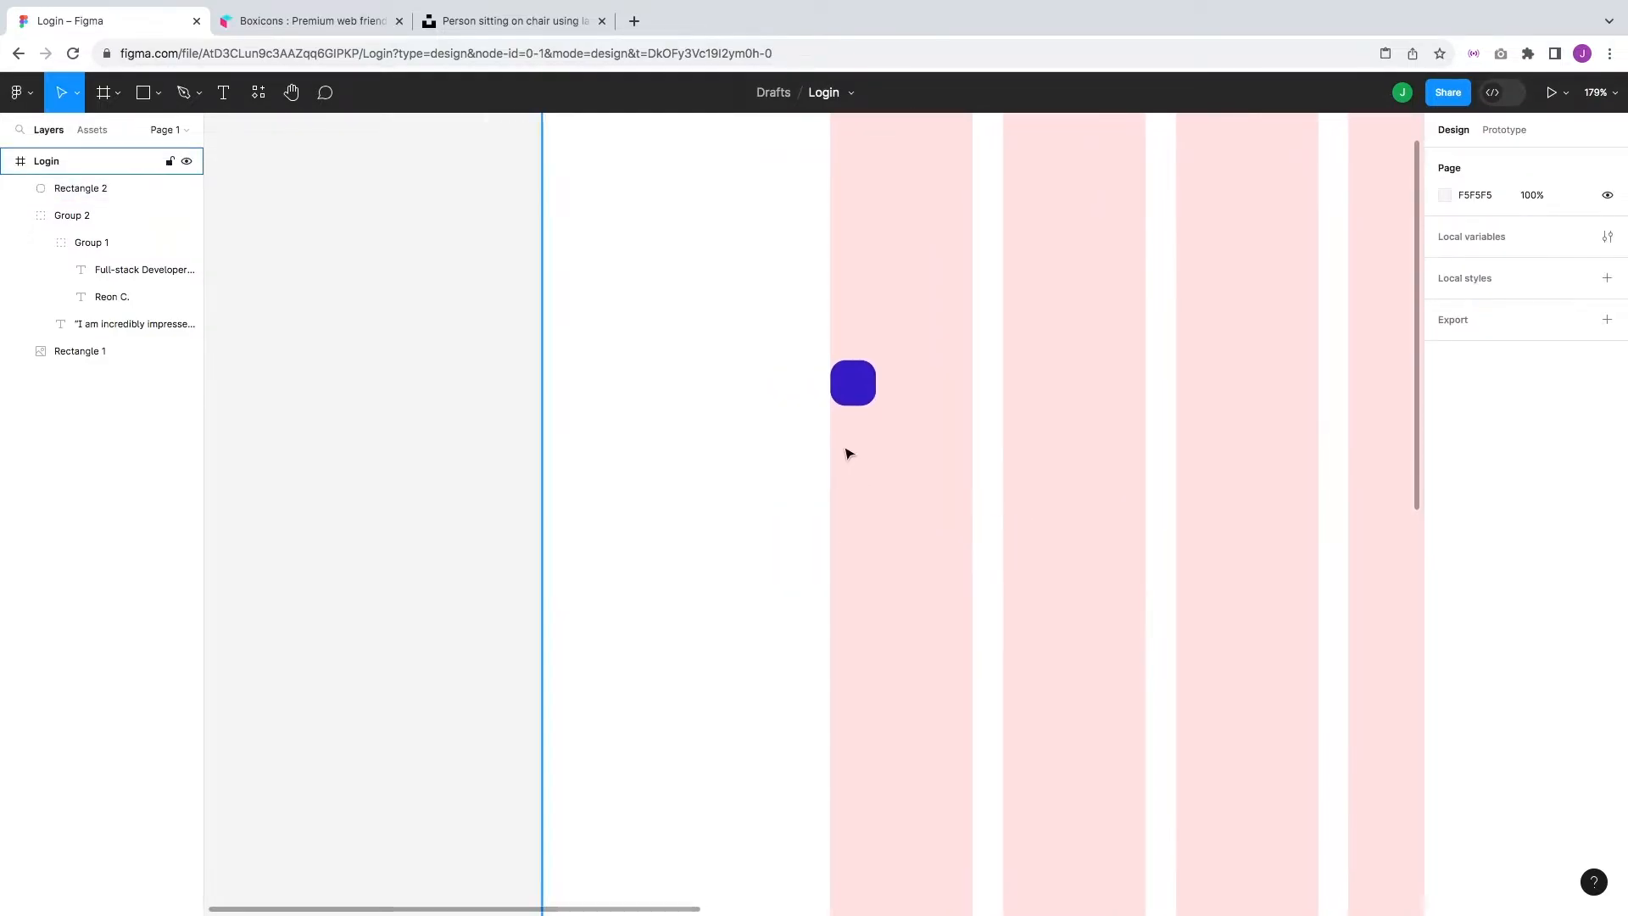
{"action": "scroll", "coordinate": [852, 459], "scroll_direction": "up", "scroll_amount": 10}
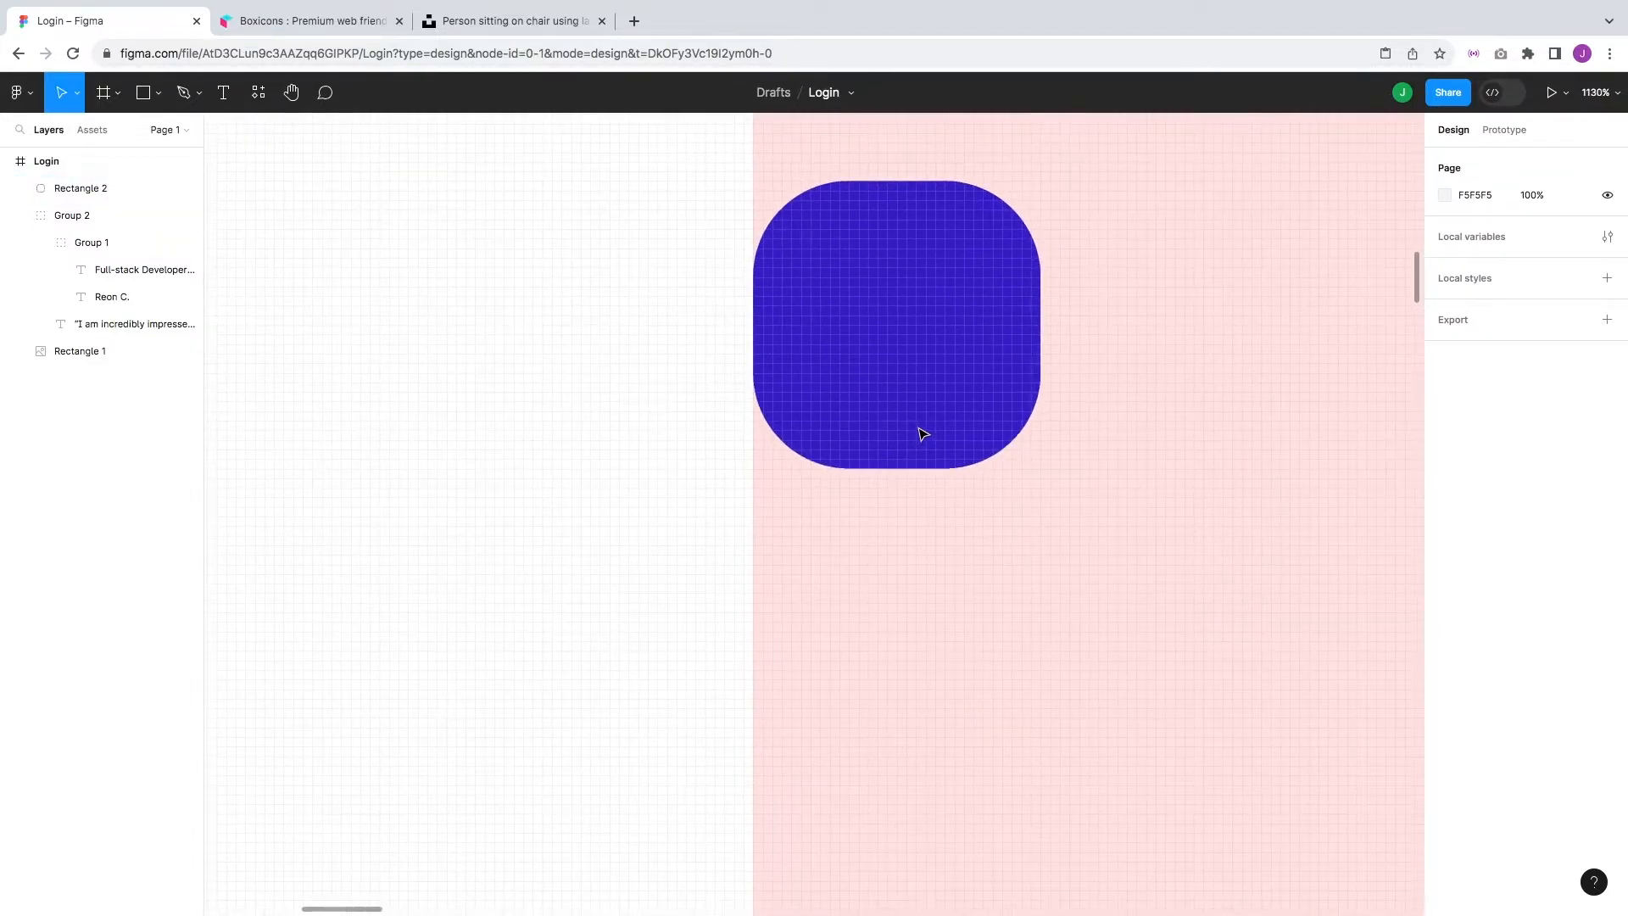
{"action": "scroll", "coordinate": [1123, 498], "scroll_direction": "up", "scroll_amount": 2}
{"action": "scroll", "coordinate": [873, 483], "scroll_direction": "up", "scroll_amount": 3}
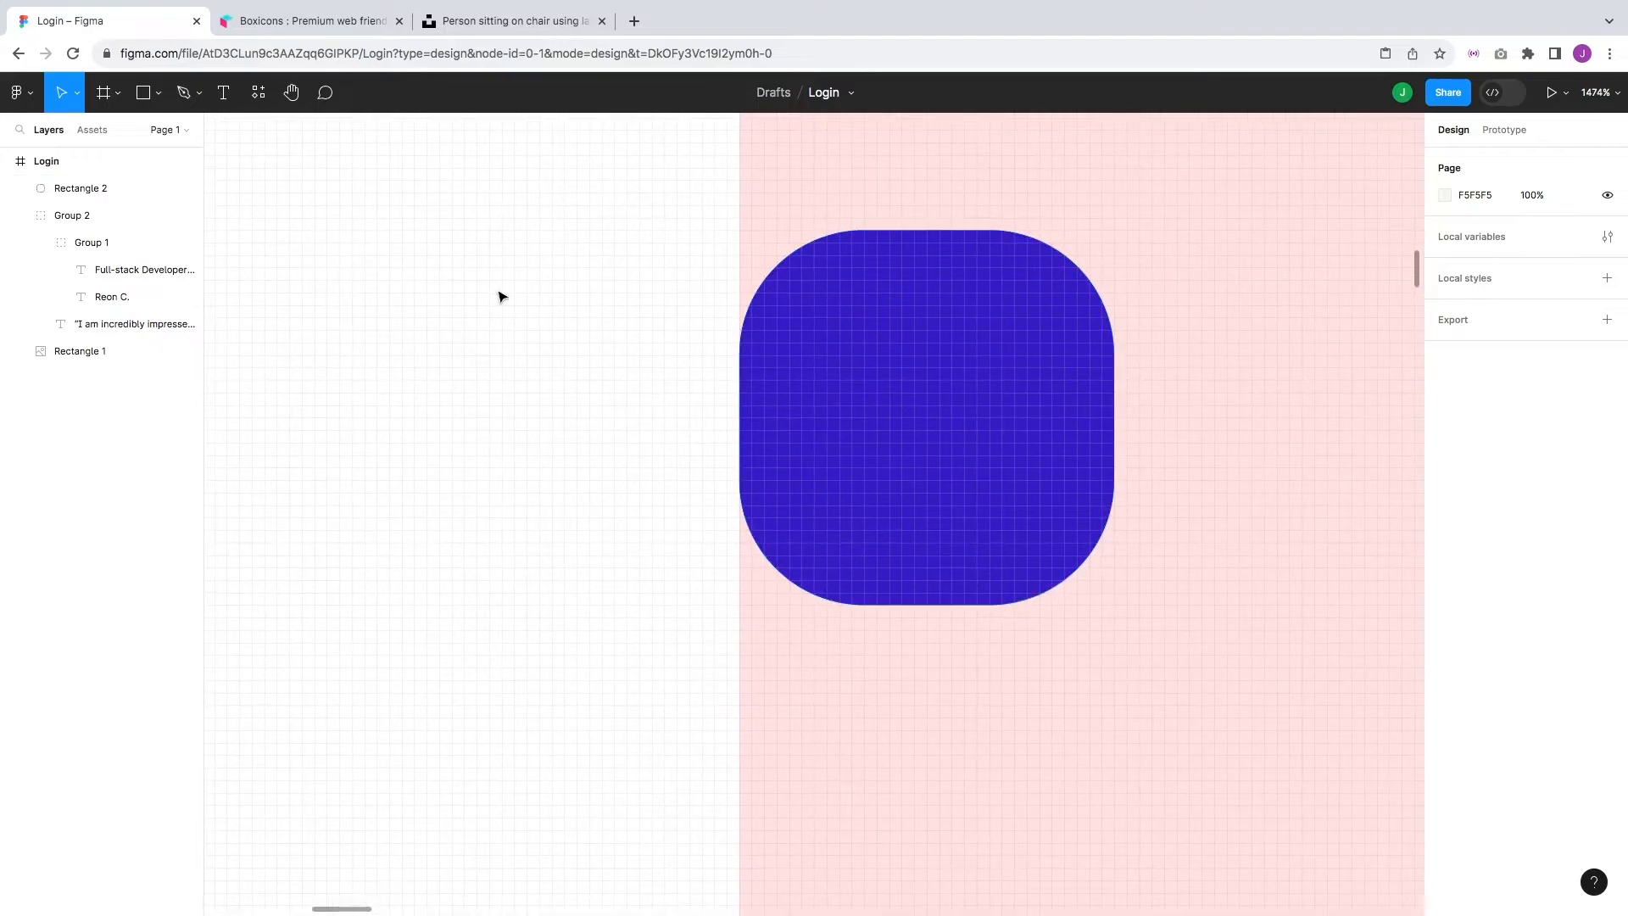
{"action": "left_click", "coordinate": [158, 92]}
{"action": "left_click", "coordinate": [153, 191]}
{"action": "left_click_drag", "start_coordinate": [802, 293], "coordinate": [926, 417]}
{"action": "mouse_move", "coordinate": [882, 354]}
{"action": "left_mouse_down"}
{"action": "mouse_move", "coordinate": [865, 331]}
{"action": "mouse_move", "coordinate": [870, 350]}
{"action": "left_mouse_up"}
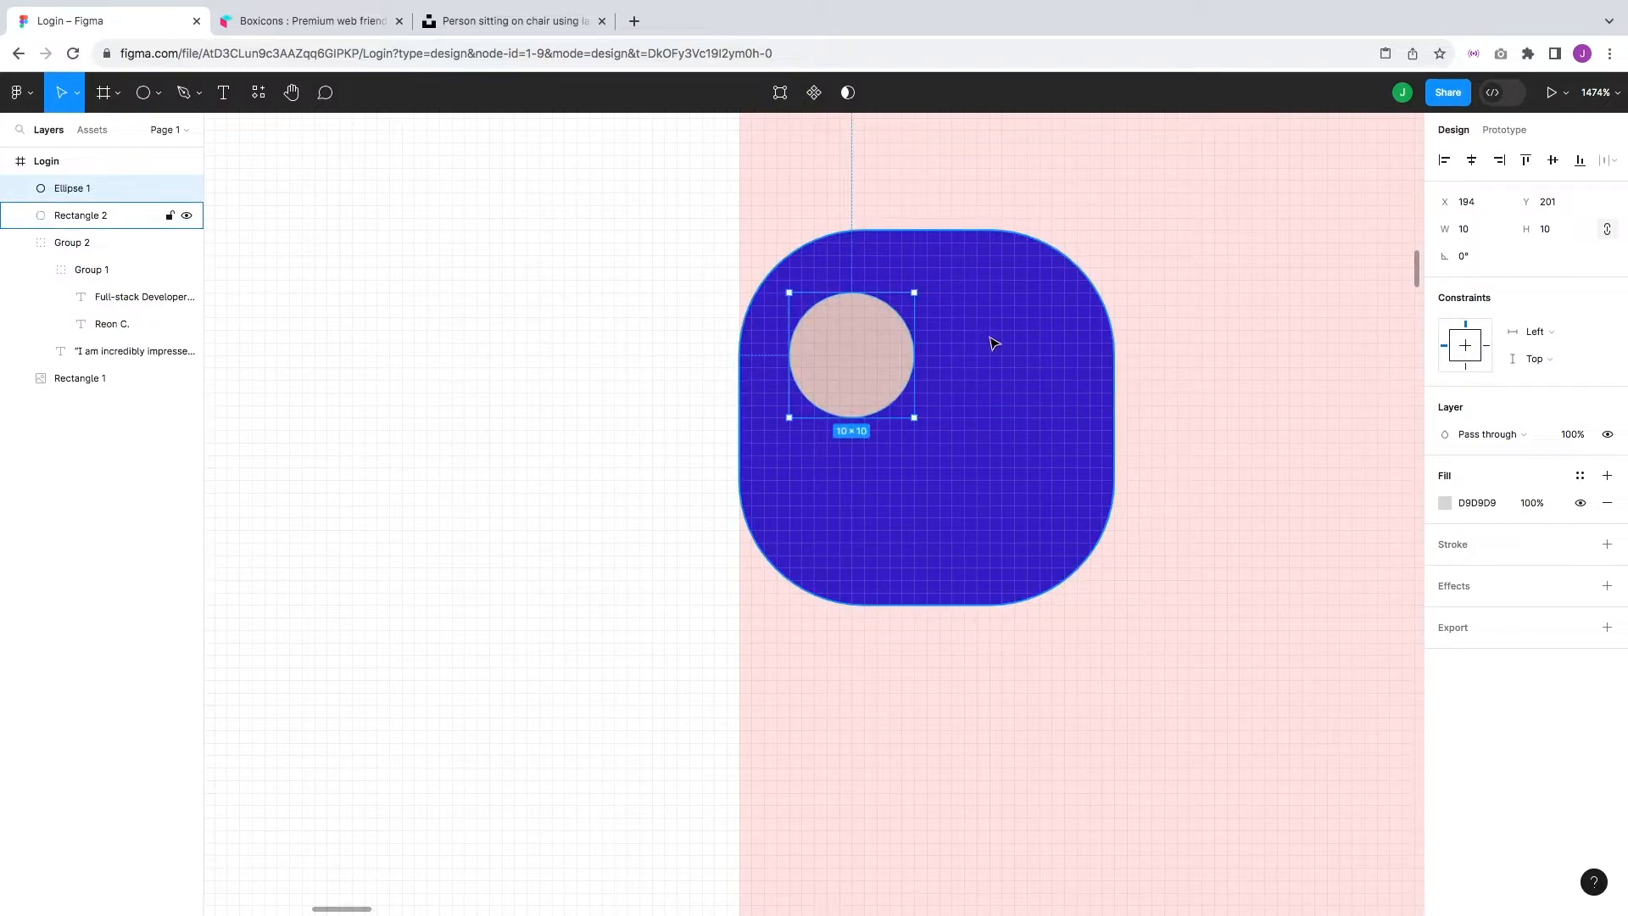
{"action": "key", "text": "Up"}
{"action": "key", "text": "Down"}
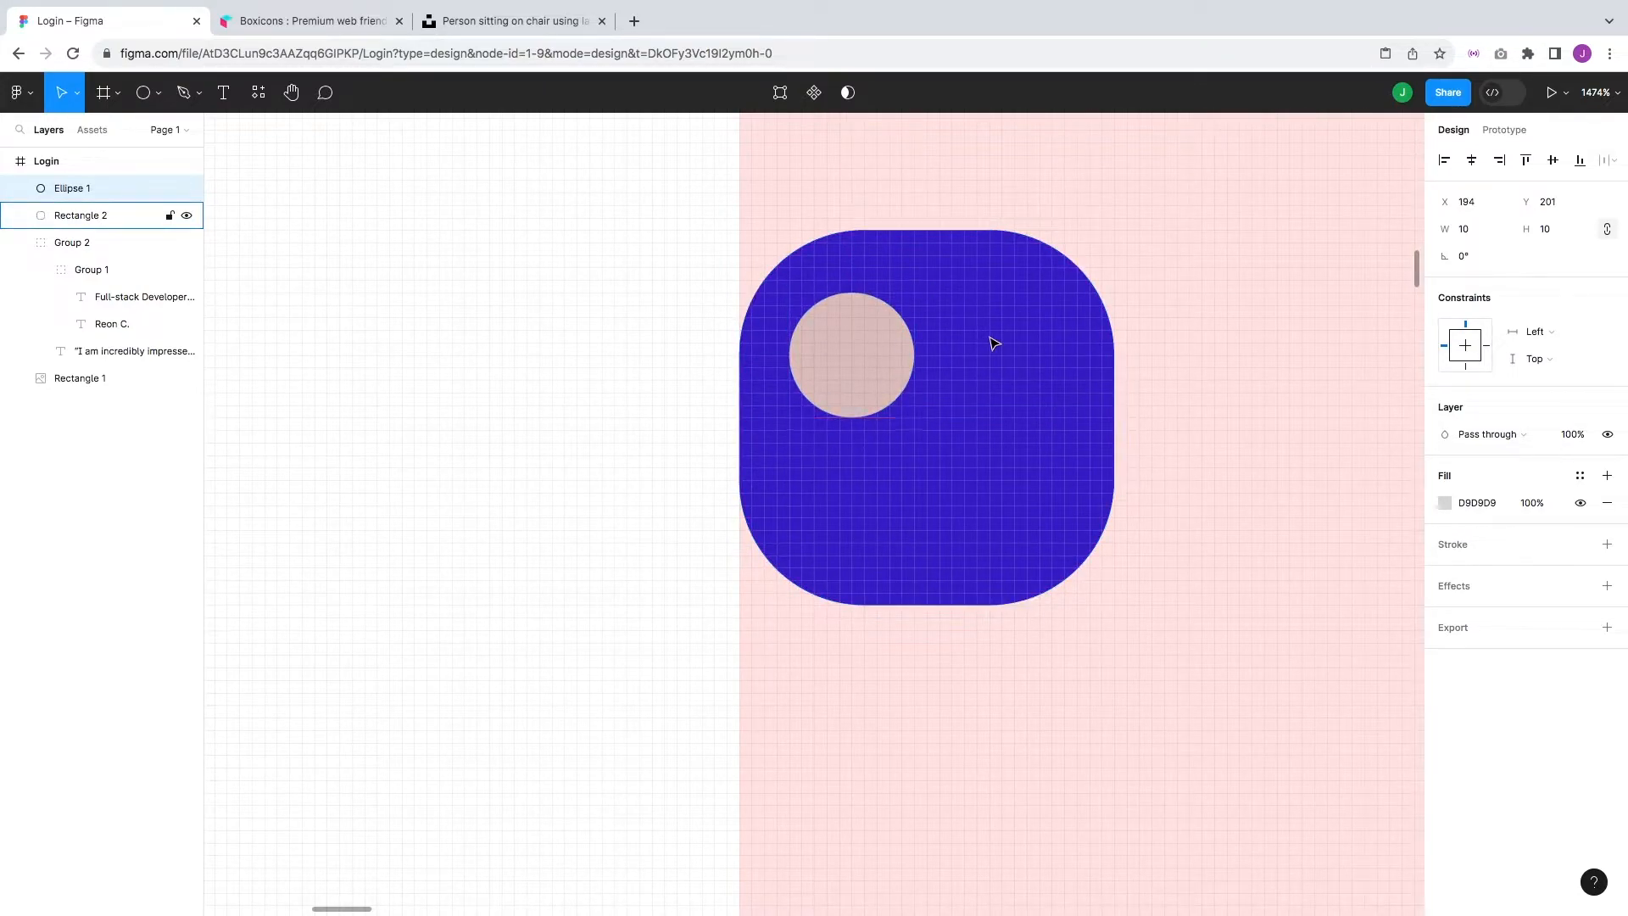
{"action": "key", "text": "Right"}
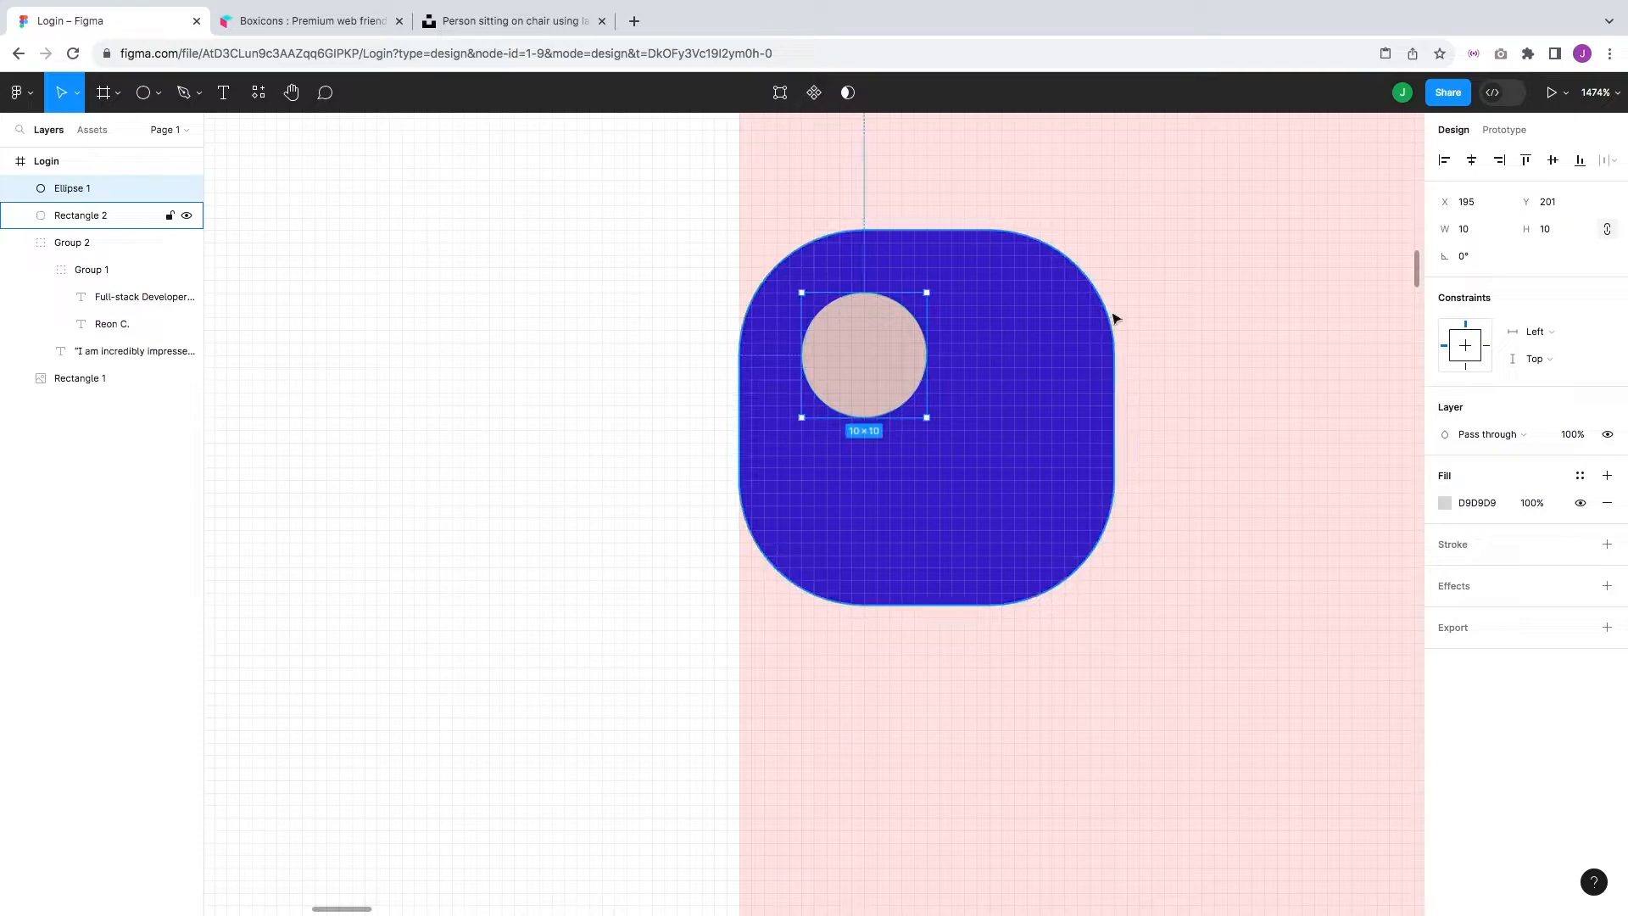
- Set the circle's fill to white (fff)
{"action": "left_click", "coordinate": [1501, 499]}
{"action": "type", "text": "fff"}
{"action": "key", "text": "Return"}
{"action": "key", "text": "Escape"}
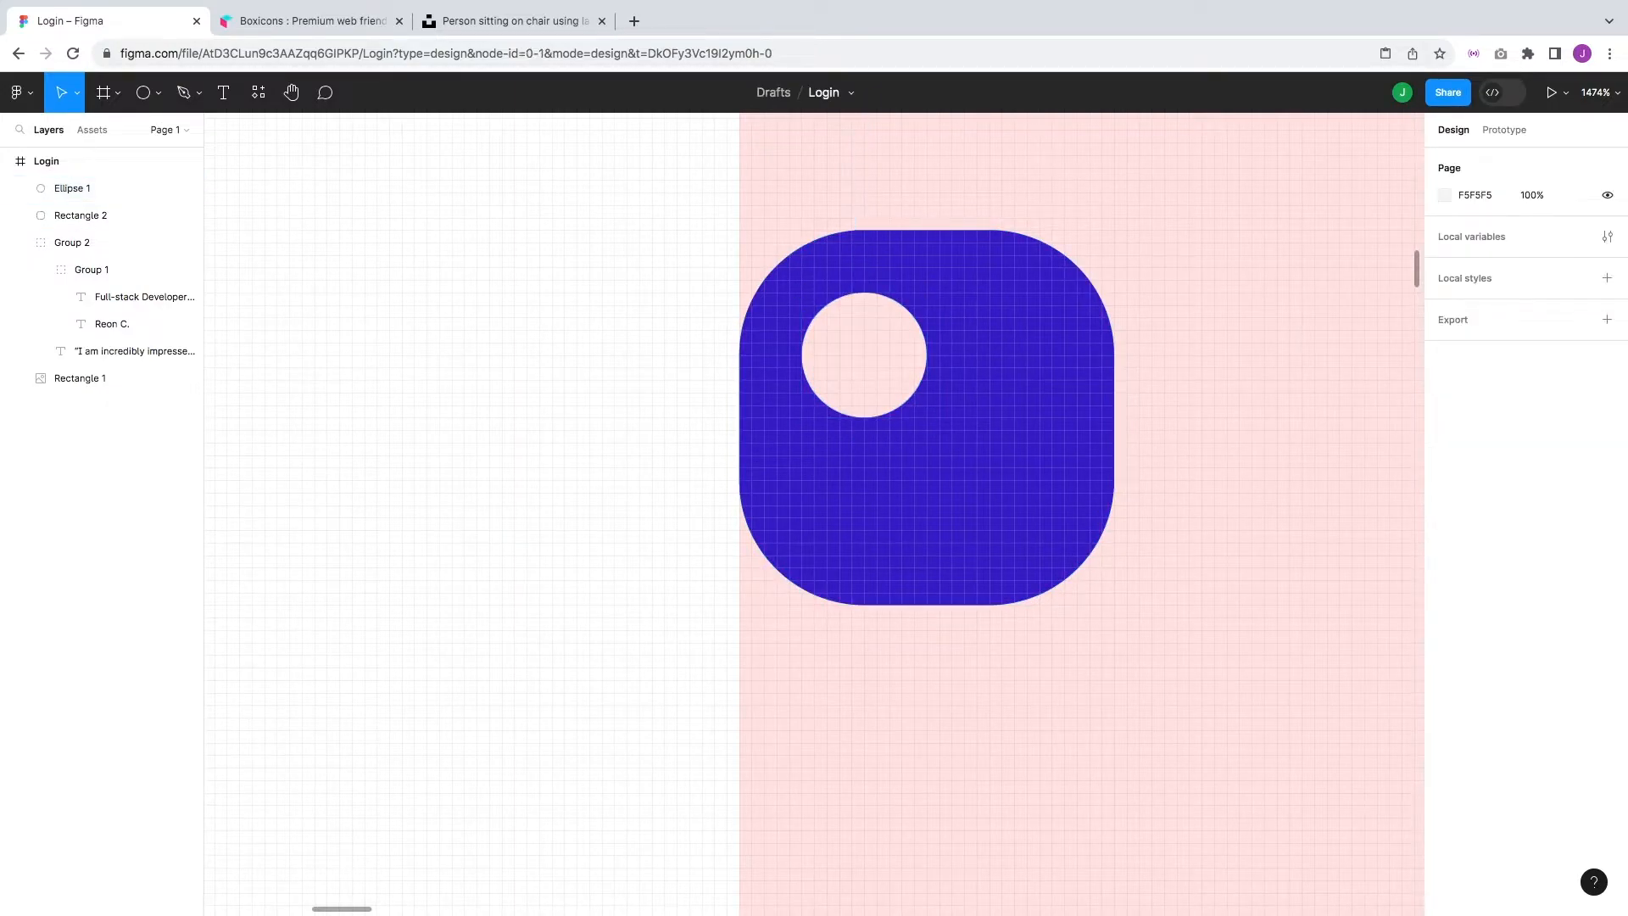
- Add the heading text "Join over 300K+ members" below the logo
{"action": "scroll", "coordinate": [901, 546], "scroll_direction": "down", "scroll_amount": 15, "text": "ctrl"}
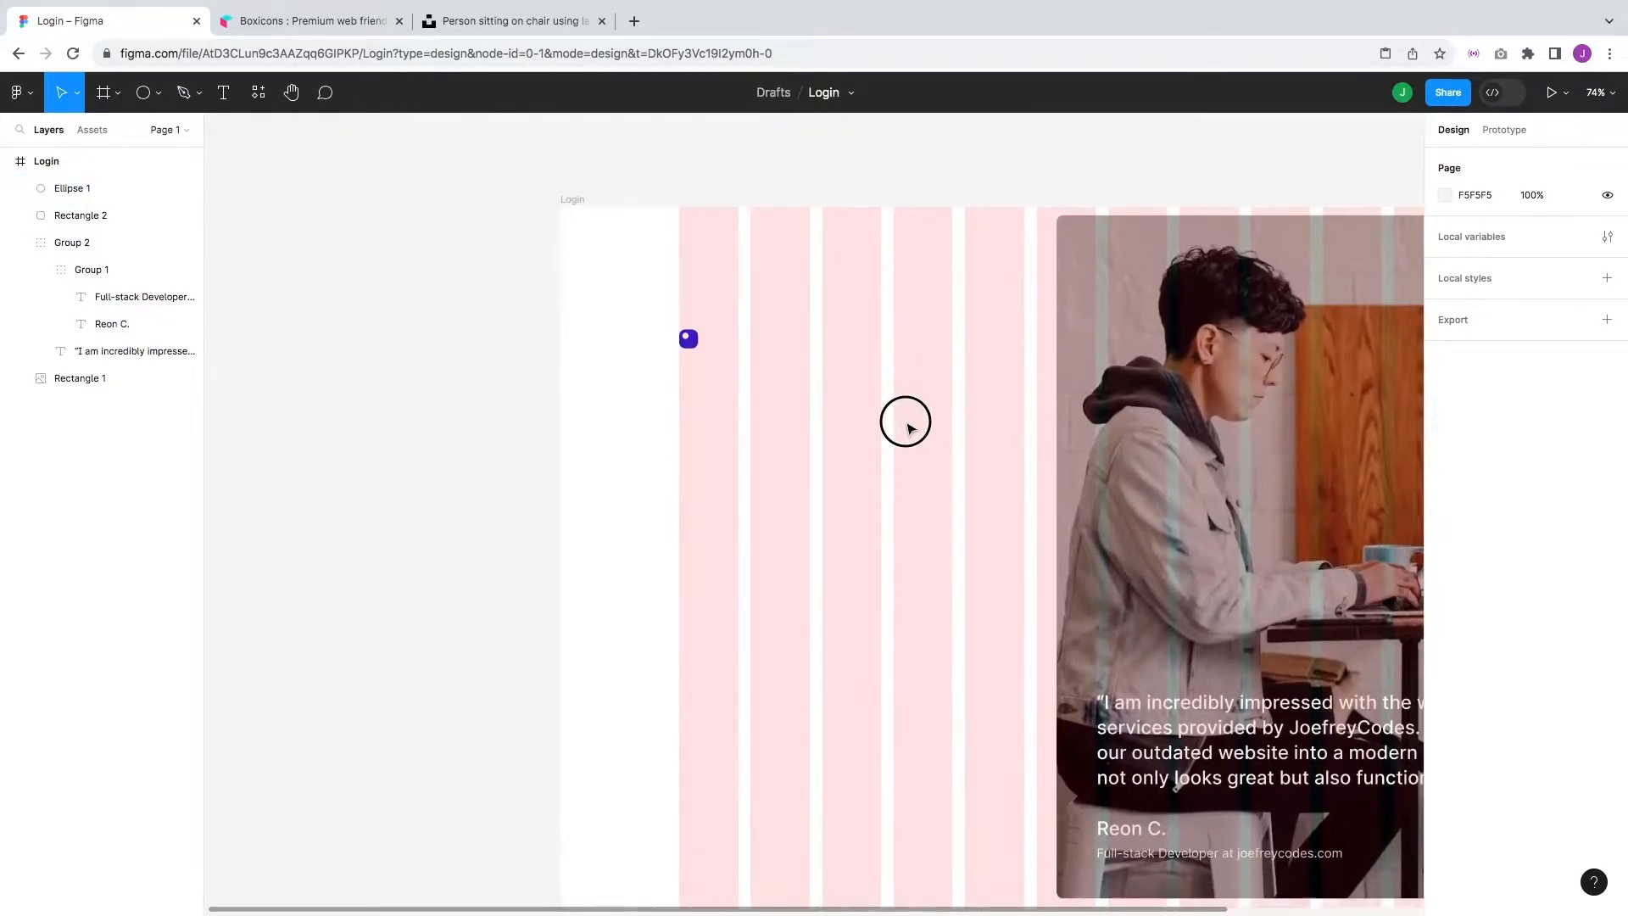
{"action": "scroll", "coordinate": [665, 371], "scroll_direction": "up", "scroll_amount": 5, "text": "ctrl"}
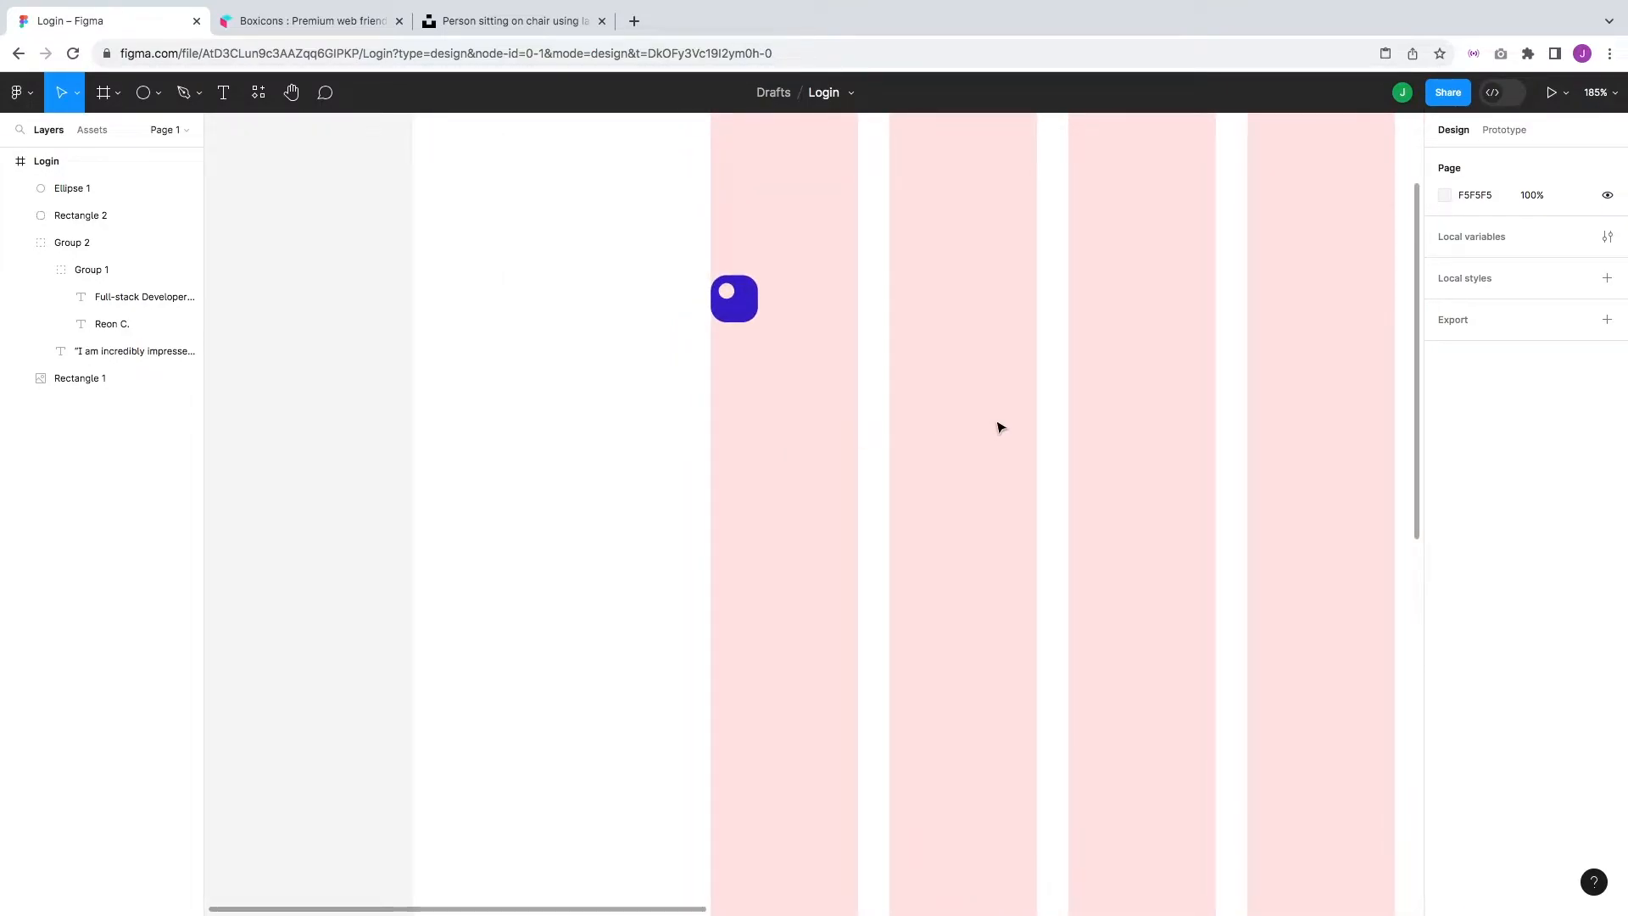
{"action": "scroll", "coordinate": [897, 436], "scroll_direction": "left", "scroll_amount": 3}
{"action": "key", "text": "t"}
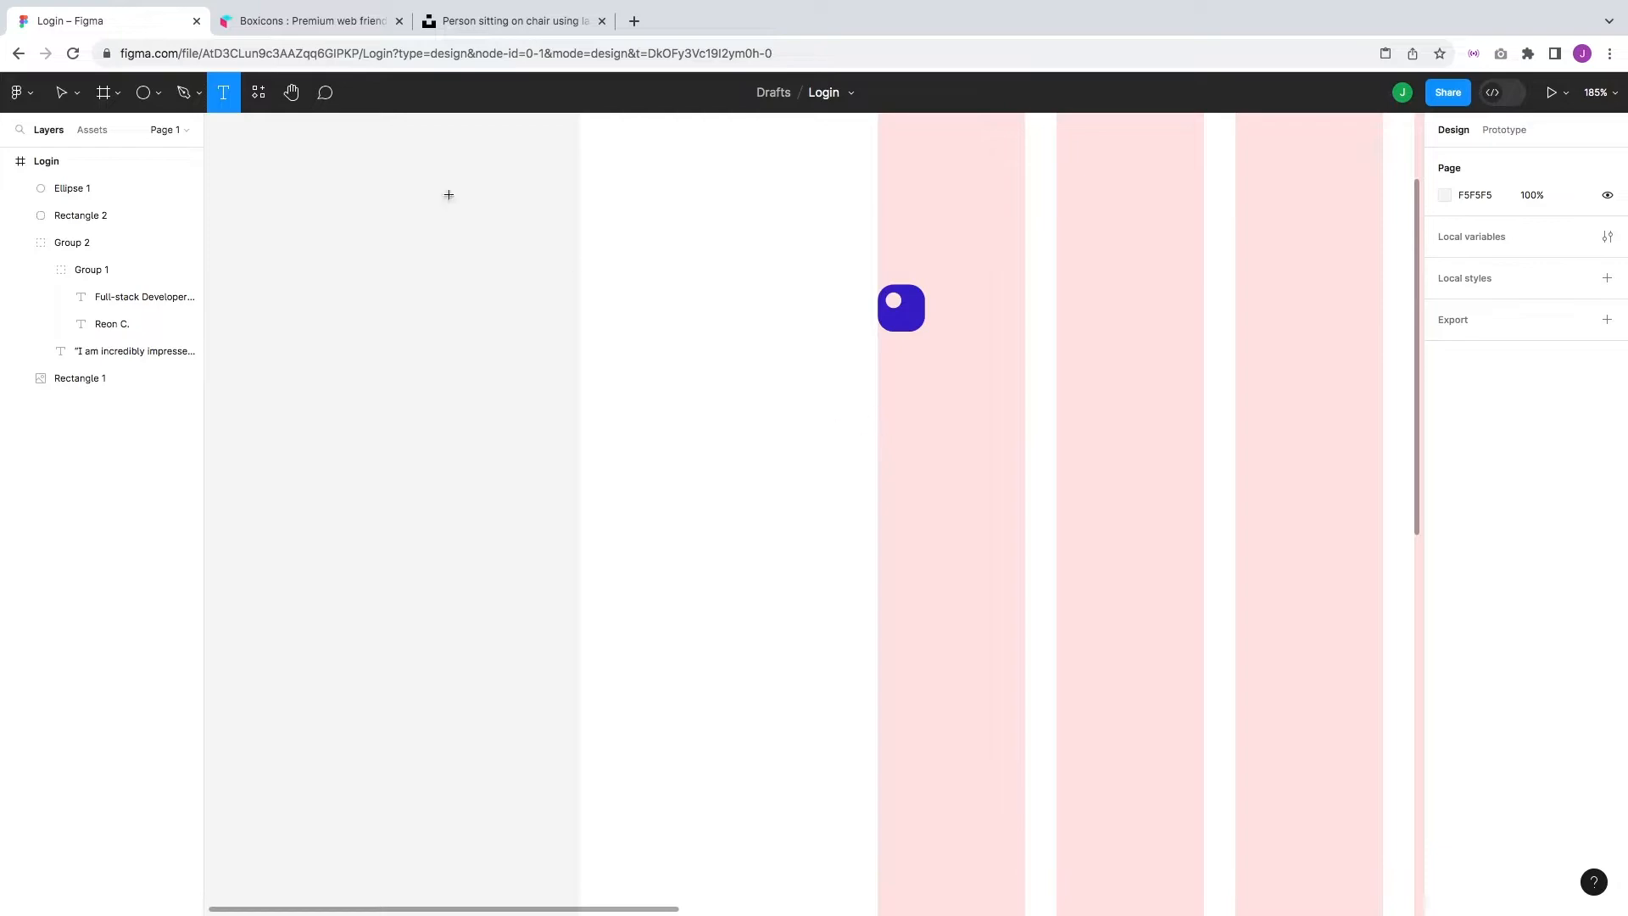
{"action": "left_click", "coordinate": [910, 428]}
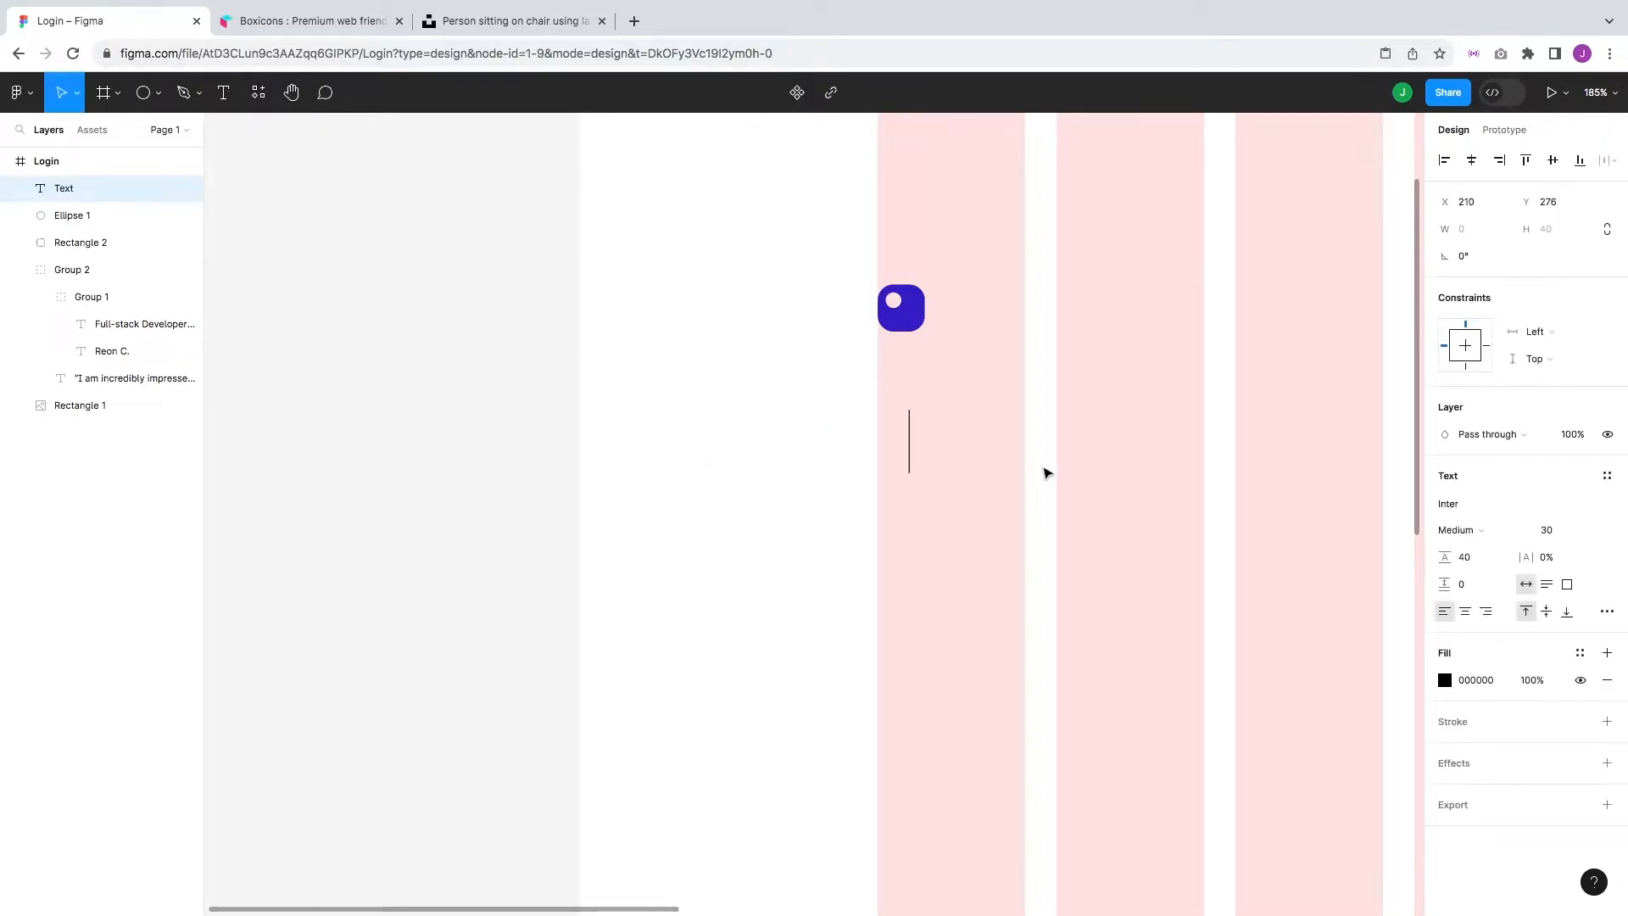
{"action": "type", "text": "Join o"}
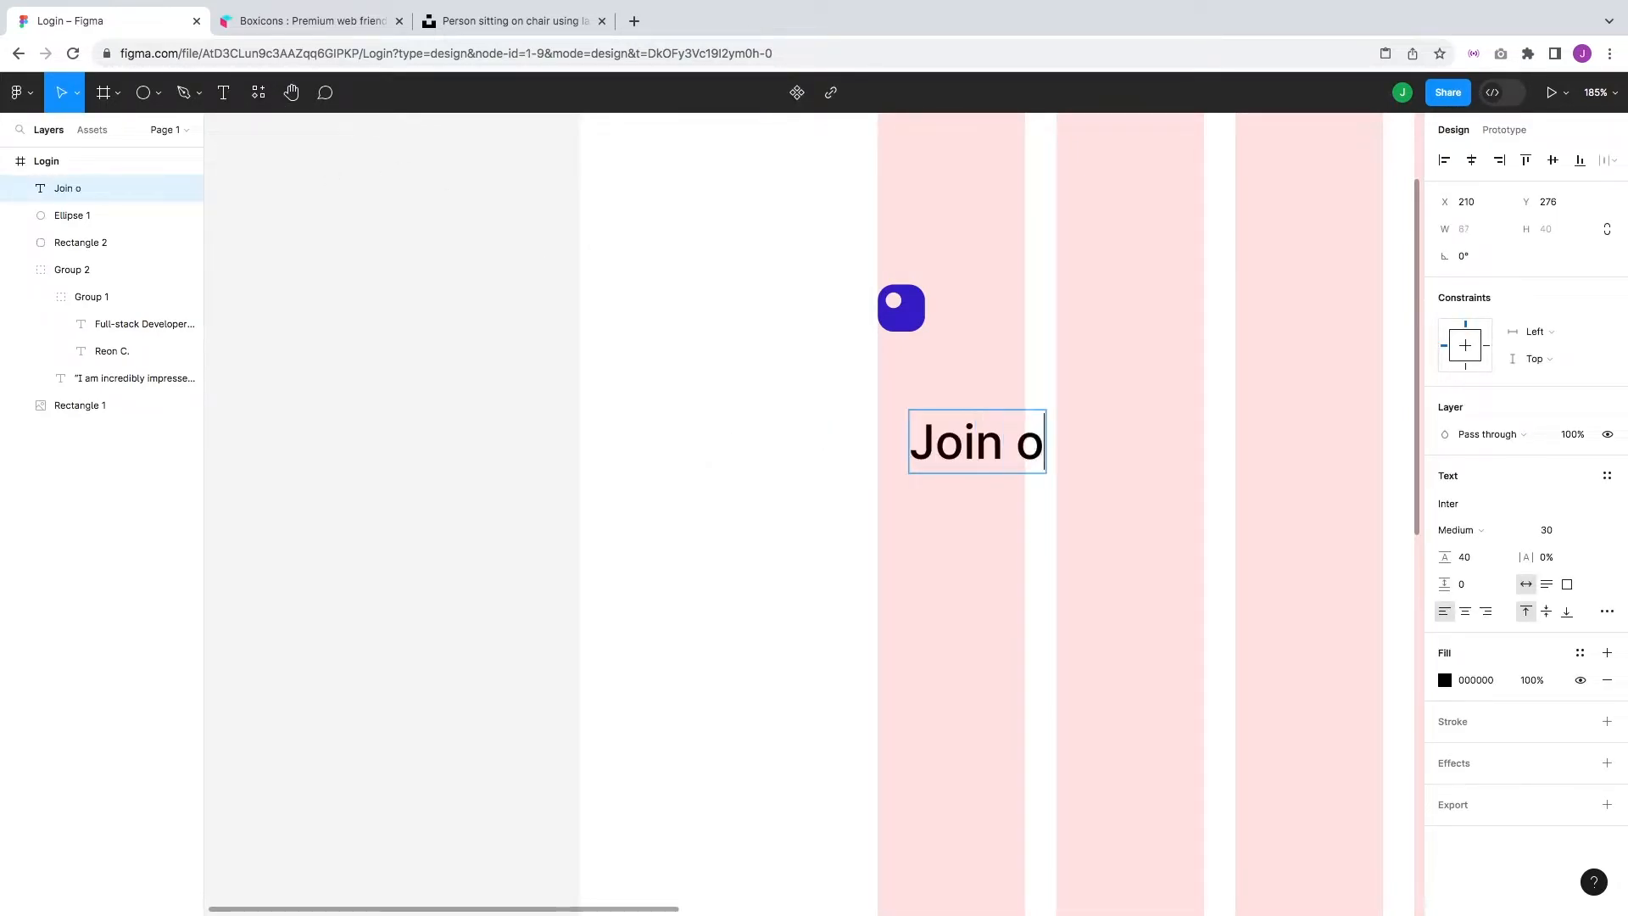
{"action": "type", "text": "ver 300"}
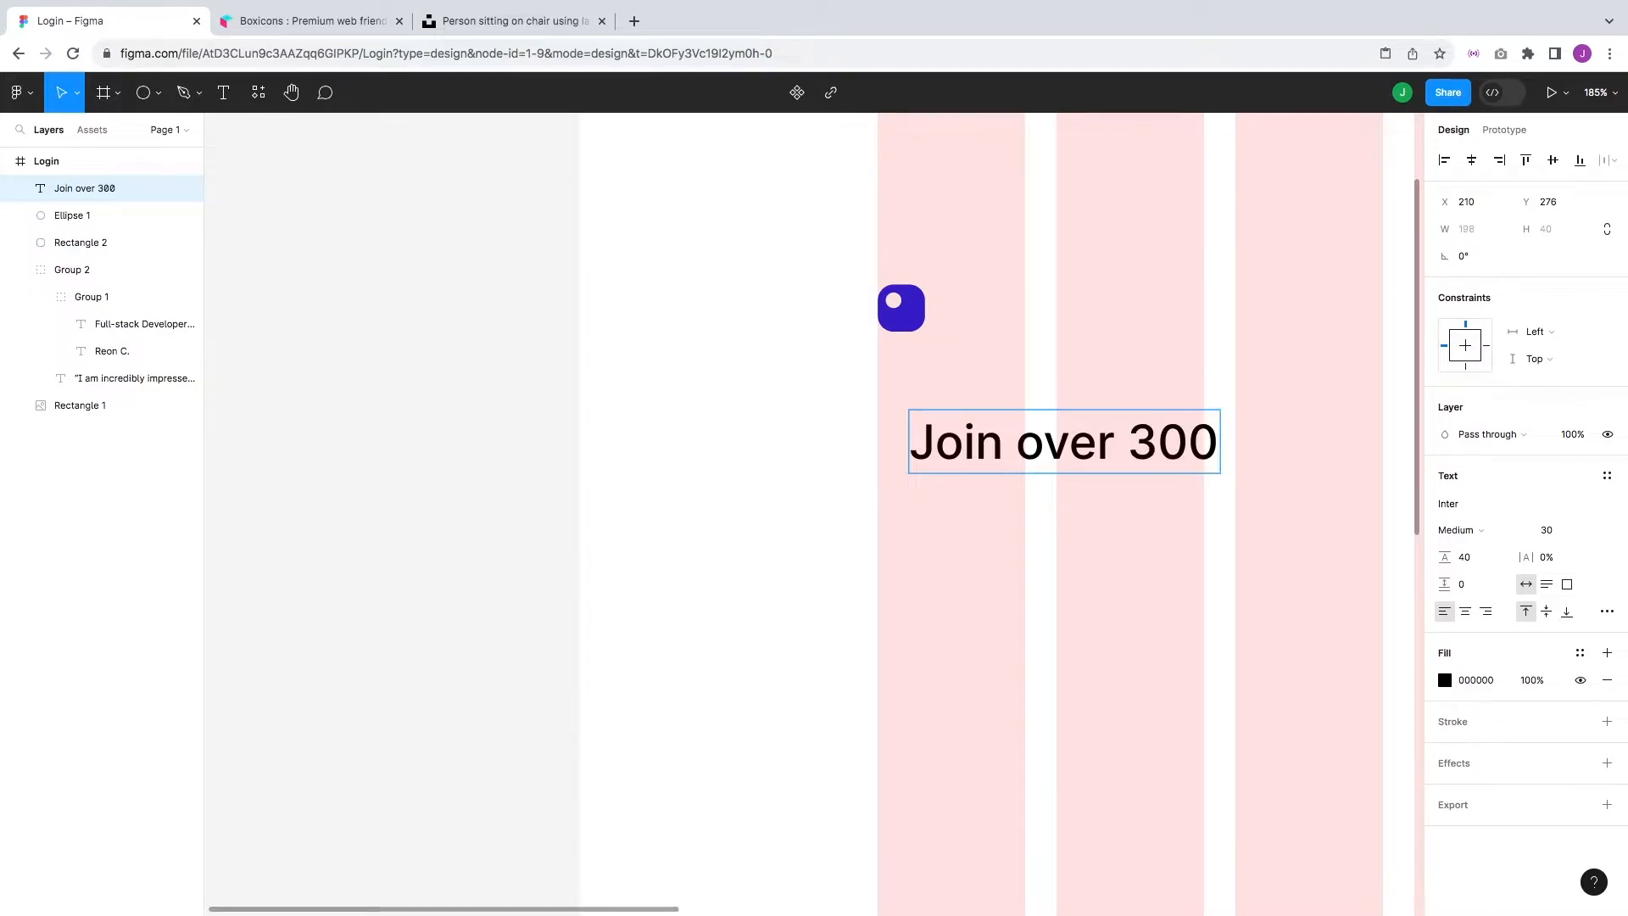
{"action": "type", "text": "K+"}
{"action": "scroll", "coordinate": [1014, 527], "scroll_direction": "right", "scroll_amount": 2}
{"action": "type", "text": "members"}
{"action": "key", "text": "Escape"}
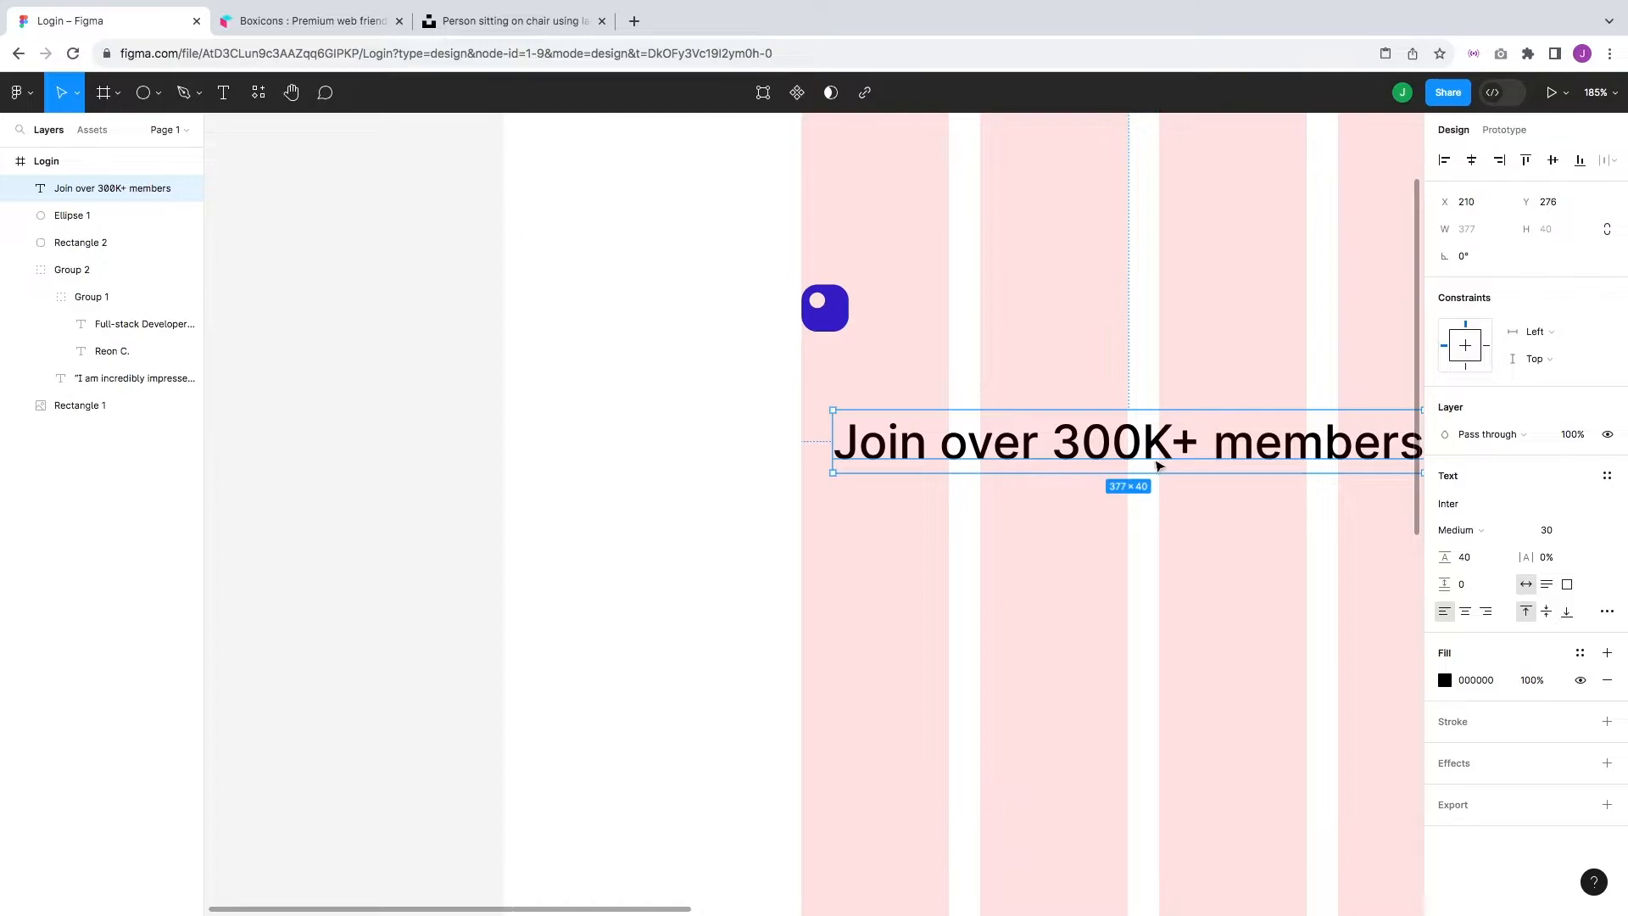
- Align the heading with the logo's left edge at the first grid column and make its font weight Bold
{"action": "left_click_drag", "start_coordinate": [1077, 442], "coordinate": [1108, 455]}
{"action": "left_click", "coordinate": [1459, 530]}
{"action": "left_click", "coordinate": [1480, 553]}
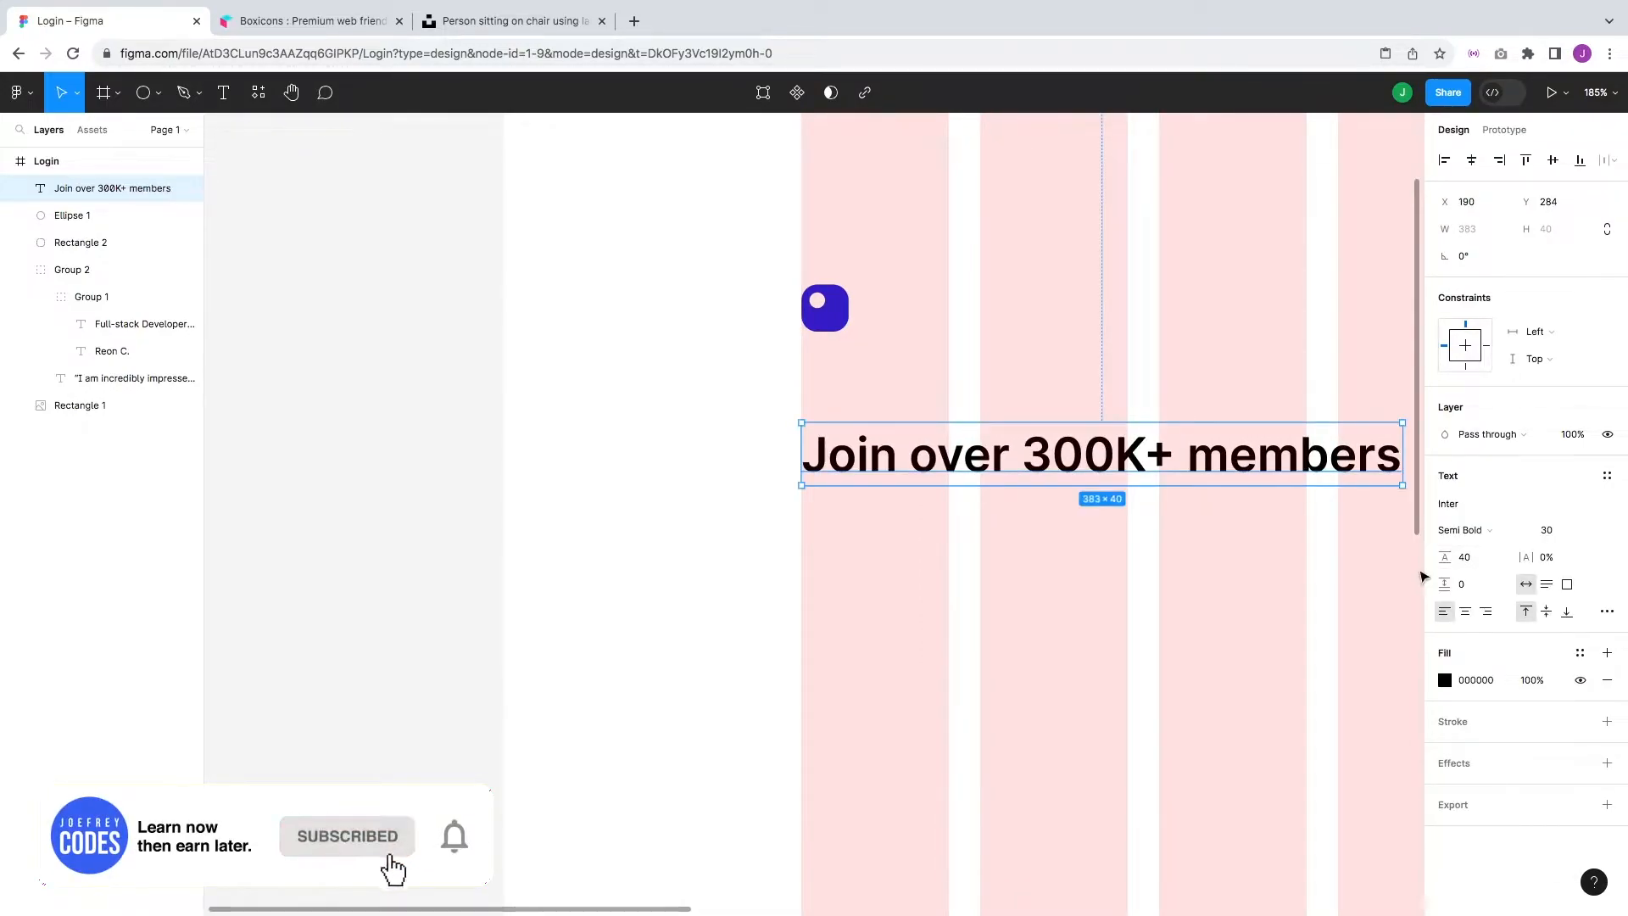
{"action": "left_click", "coordinate": [1492, 530]}
{"action": "left_click", "coordinate": [1488, 552]}
- Move the heading closer to the logo, place a duplicate below it, and replace the copy's text with "With an impressive"
{"action": "left_click_drag", "start_coordinate": [1139, 609], "coordinate": [1025, 586]}
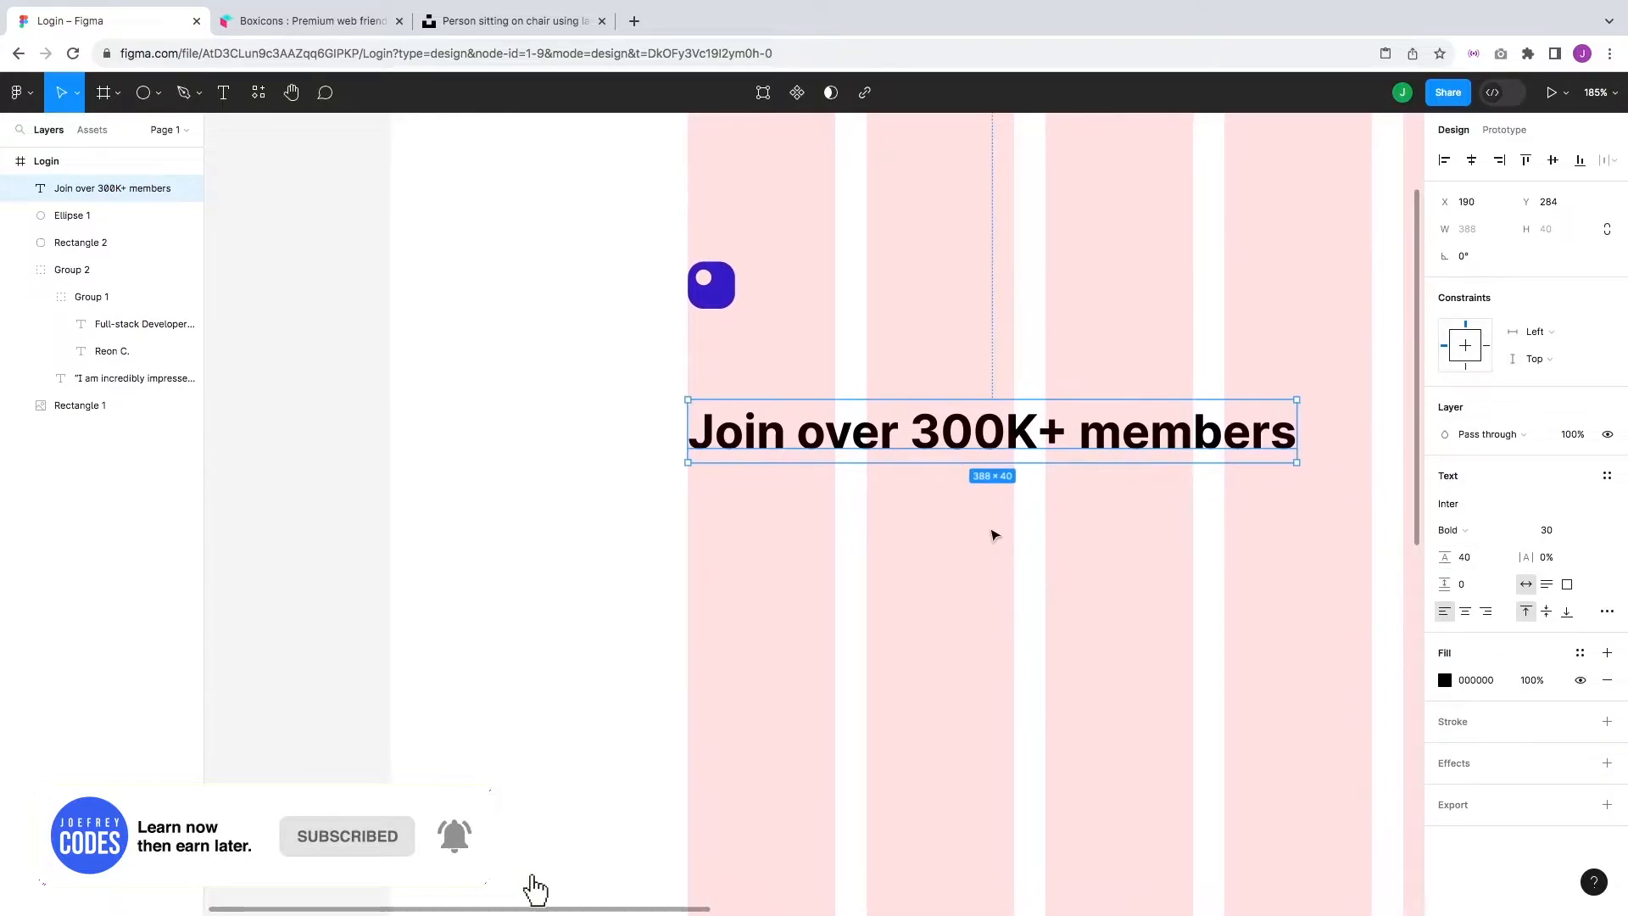
{"action": "left_click_drag", "start_coordinate": [883, 426], "coordinate": [901, 505]}
{"action": "key", "text": "ctrl+d"}
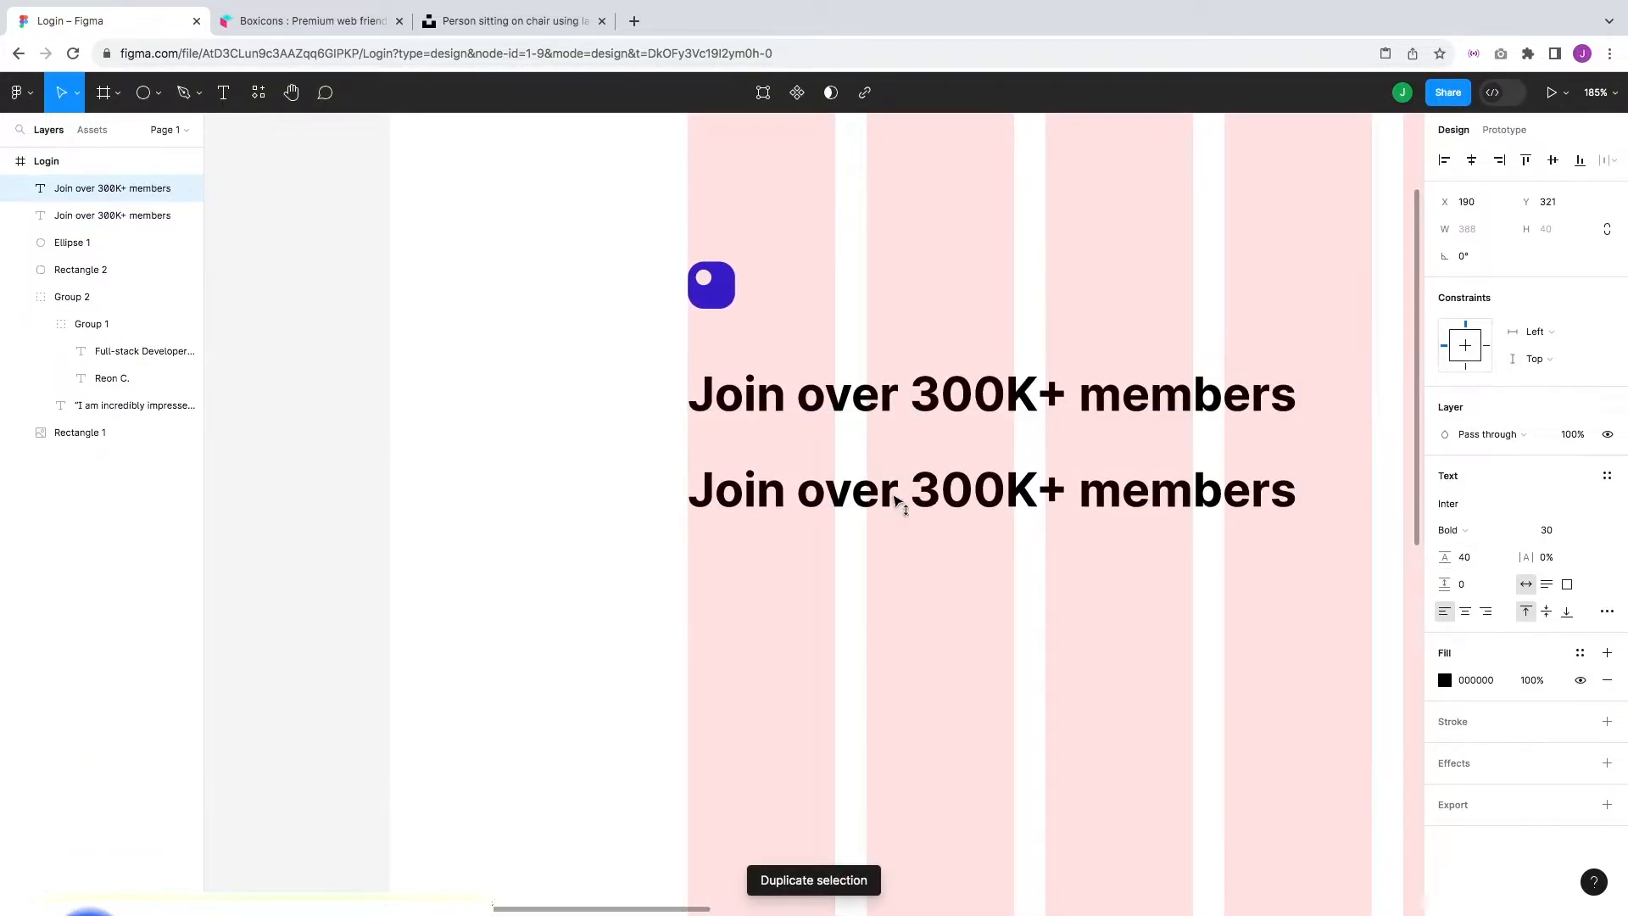
{"action": "double_click", "coordinate": [891, 495]}
{"action": "type", "text": "With "}
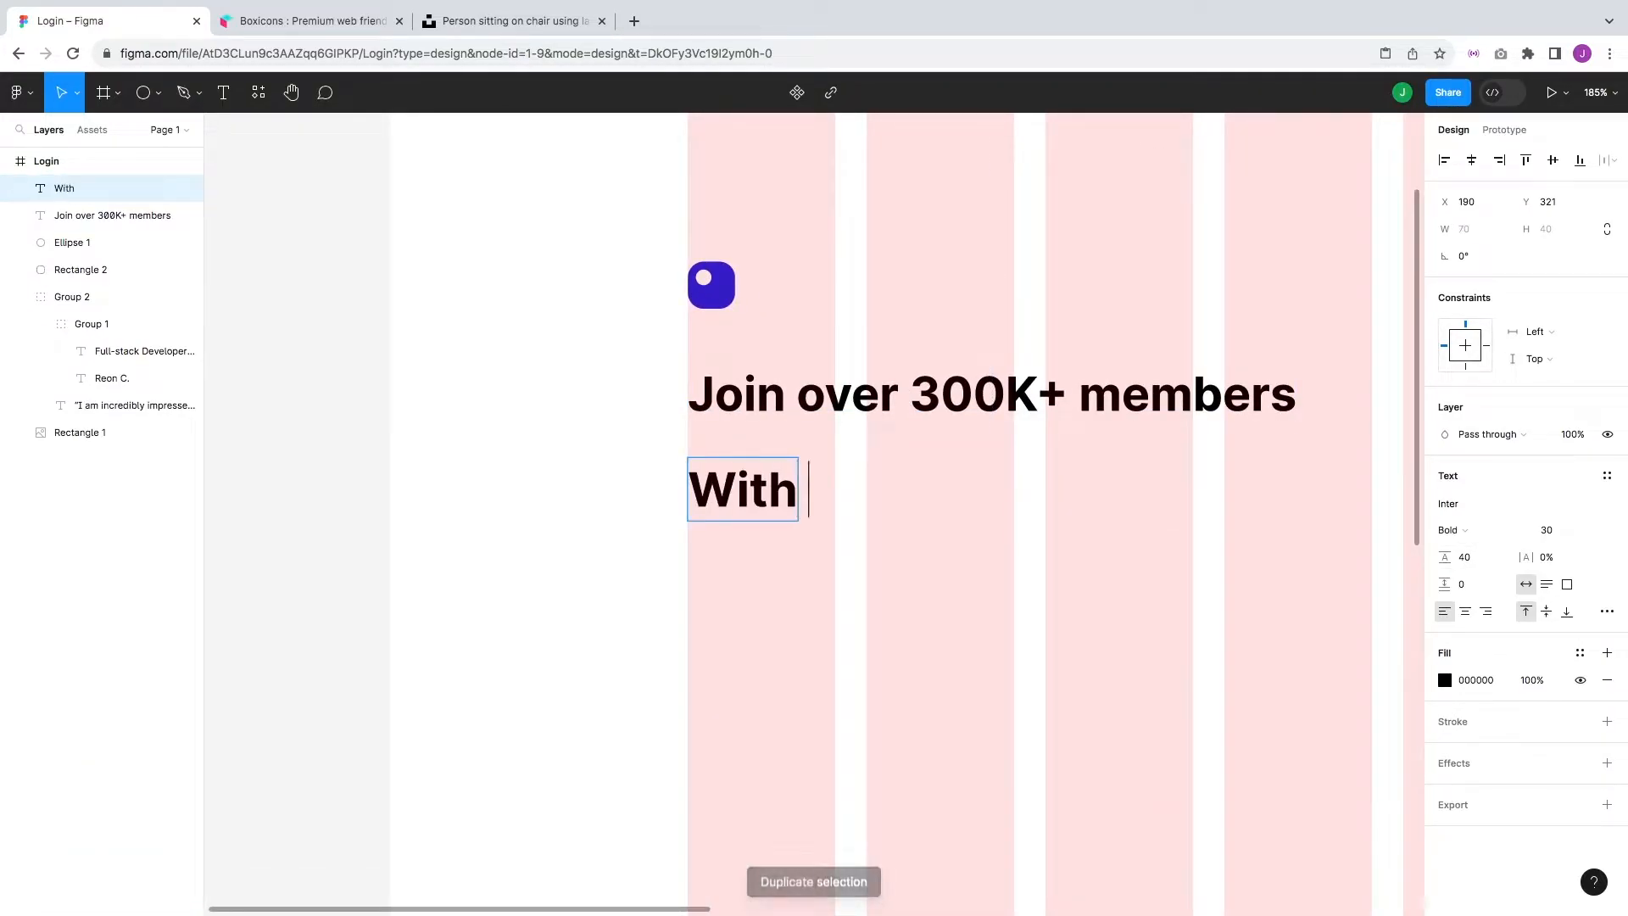
{"action": "type", "text": "an impressive"}
{"action": "key", "text": "Escape"}
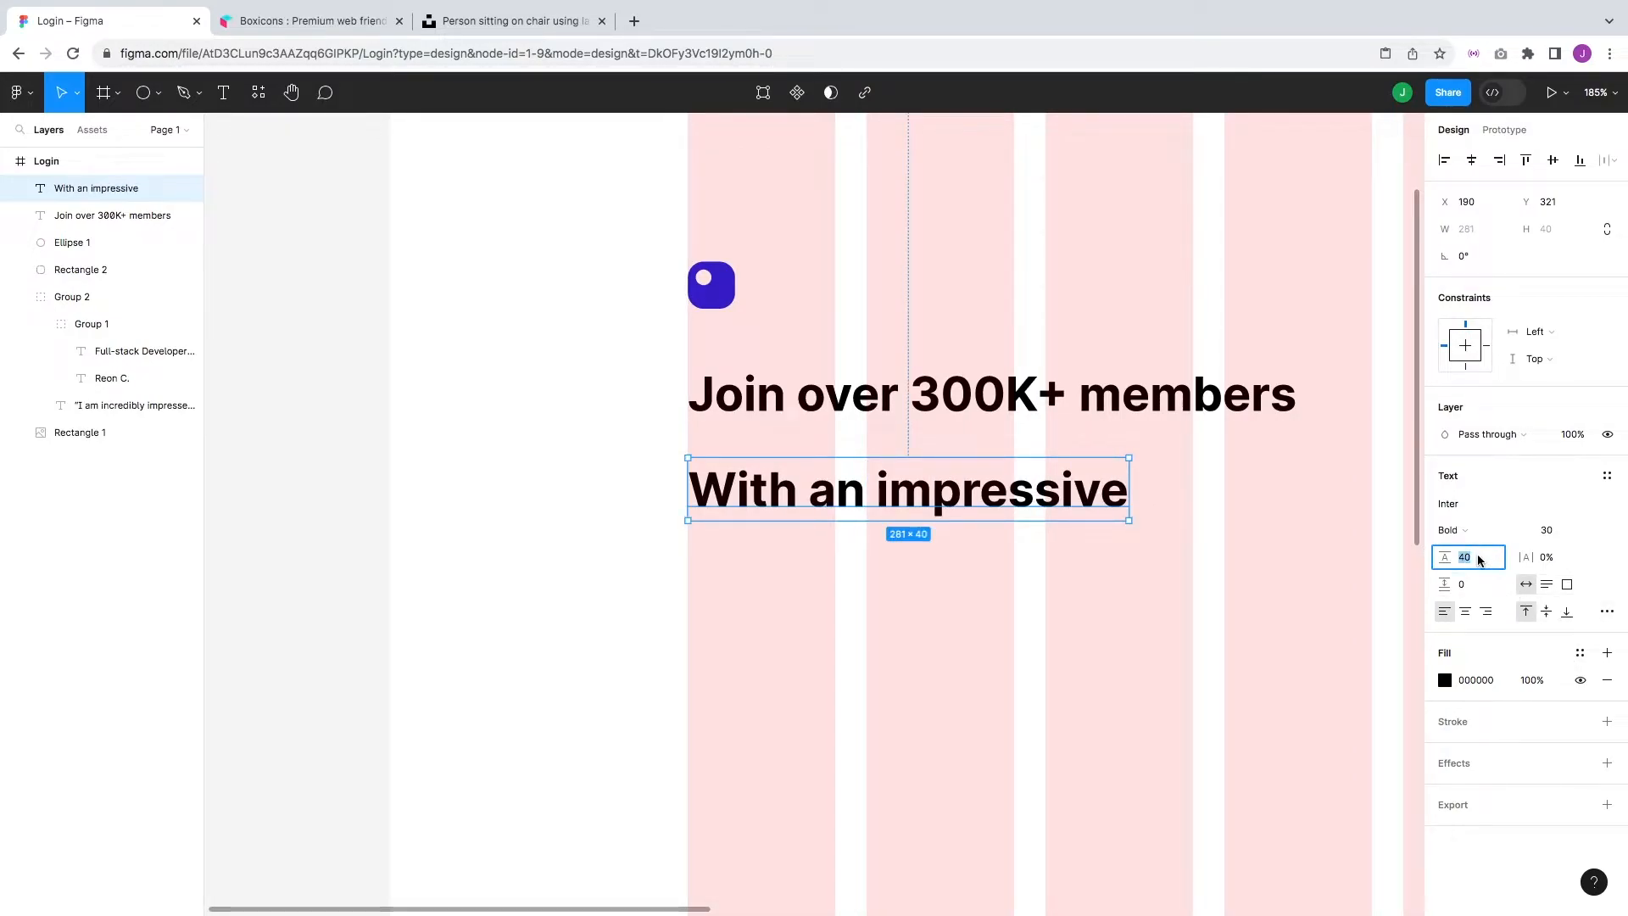
- Format the "With an impressive" text with font size 16, line height 26 and Regular weight
{"action": "left_click", "coordinate": [1558, 531]}
{"action": "type", "text": "16"}
{"action": "key", "text": "Return"}
{"action": "left_click", "coordinate": [1490, 560]}
{"action": "type", "text": "26"}
{"action": "key", "text": "Return"}
{"action": "left_click", "coordinate": [1469, 537]}
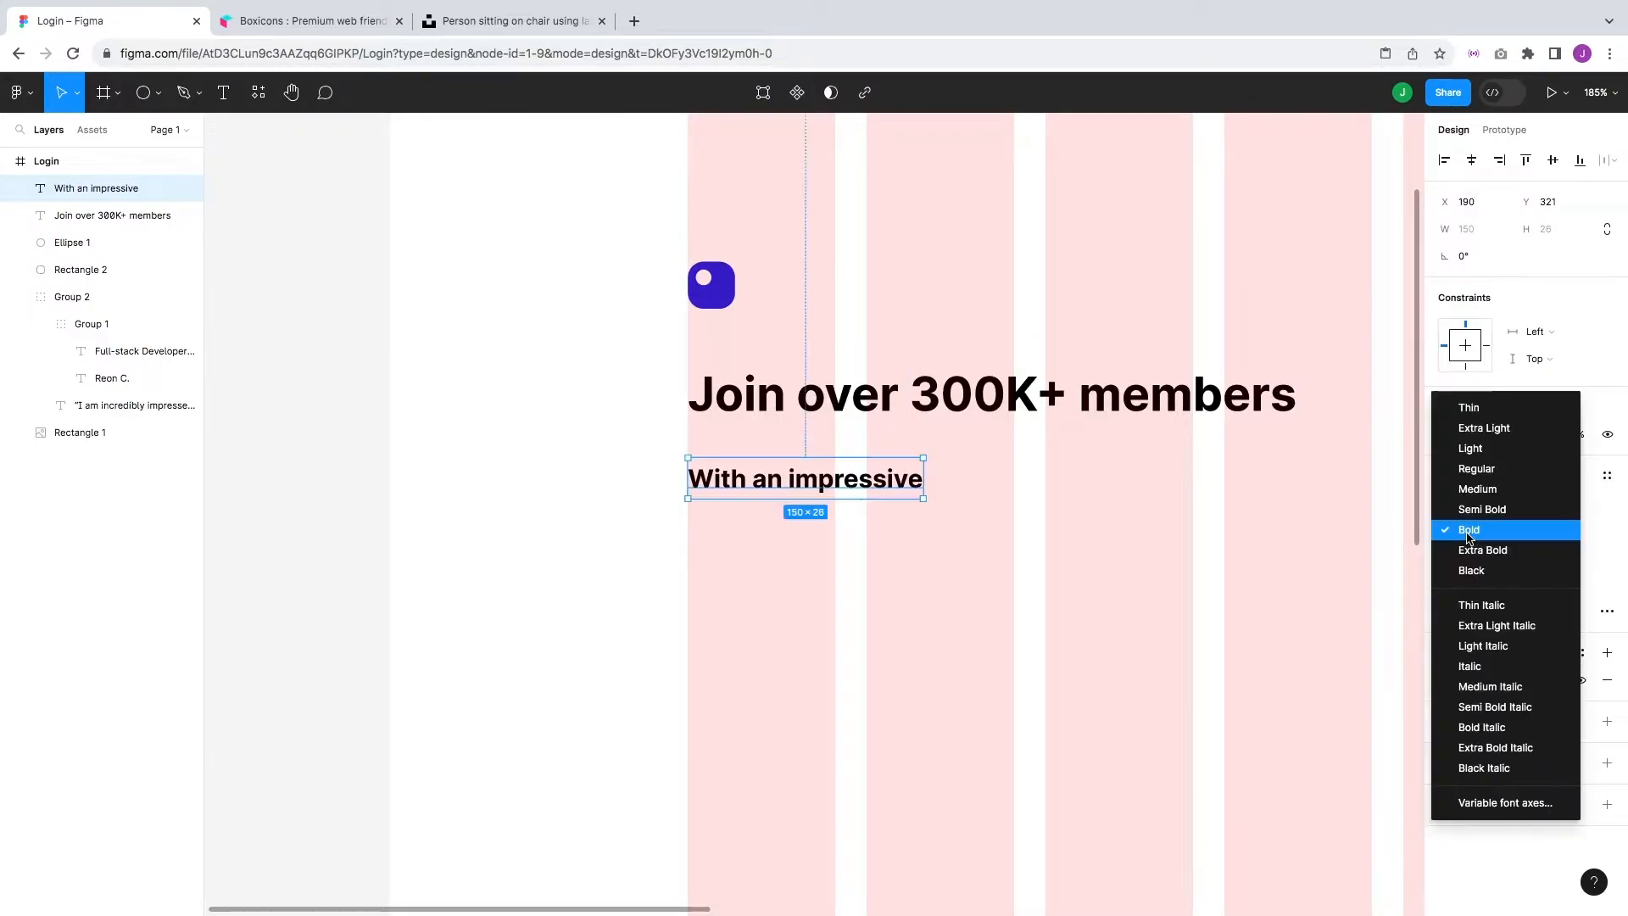
{"action": "left_click", "coordinate": [1480, 467]}
{"action": "left_click", "coordinate": [1142, 625]}
- Change the description text's fill colour to grey 717171
{"action": "scroll", "coordinate": [933, 577], "scroll_direction": "right", "scroll_amount": 1}
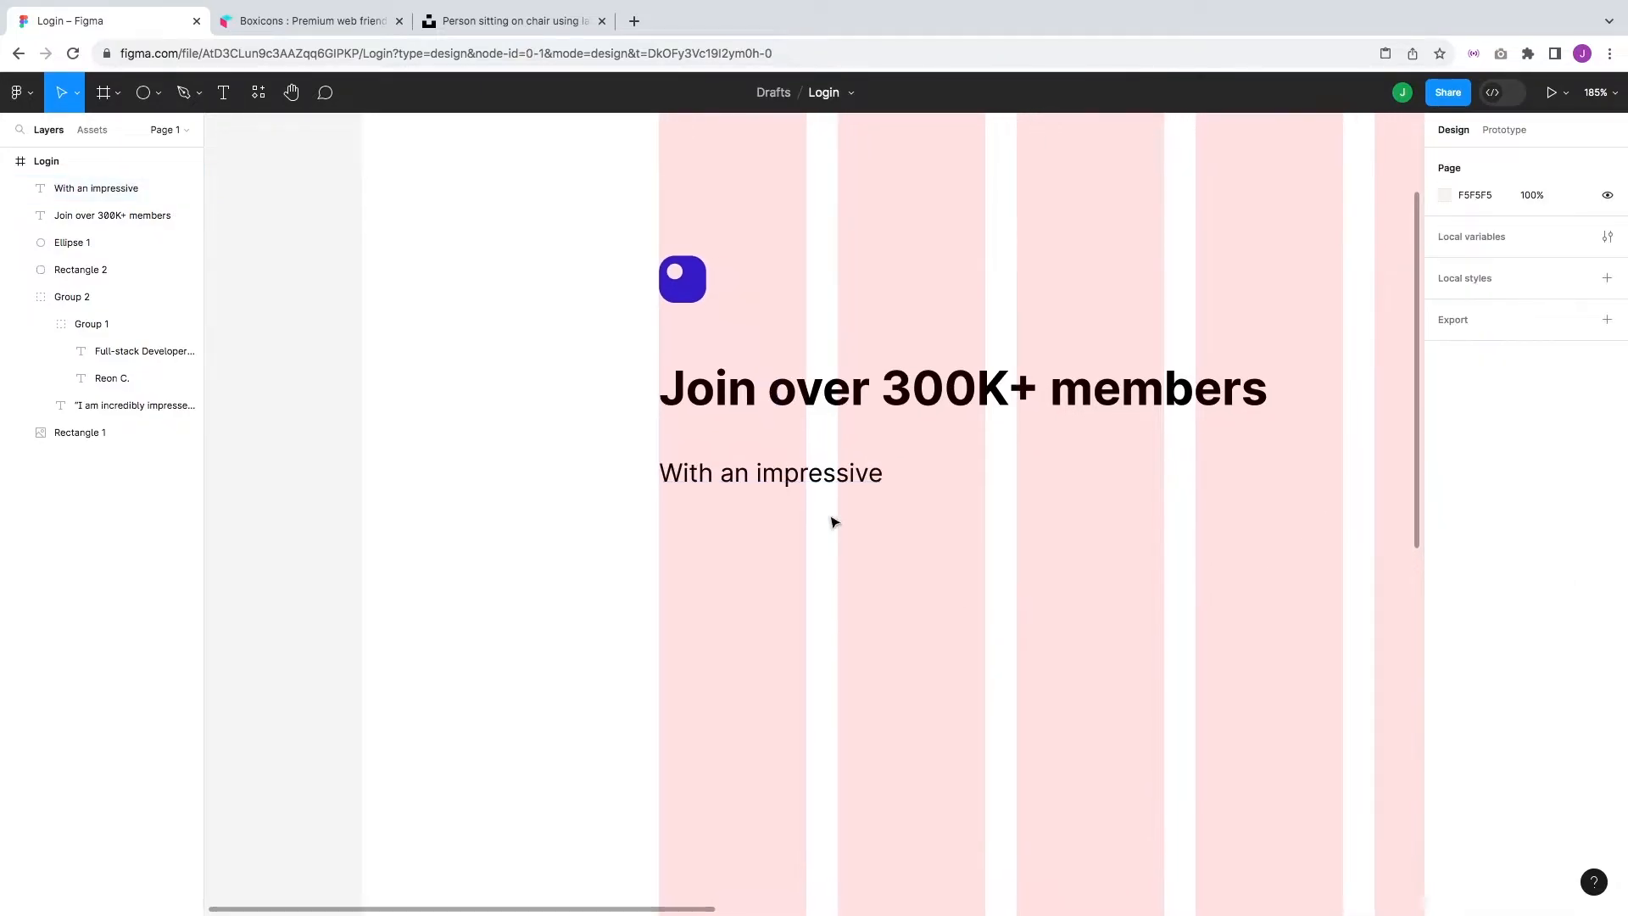
{"action": "left_click", "coordinate": [814, 475]}
{"action": "type", "text": "555555"}
{"action": "key", "text": "Return"}
{"action": "left_click", "coordinate": [959, 559]}
- Extend the description after "With an impressive" with "count of over 300,000 participants our program as"
{"action": "double_click", "coordinate": [855, 483]}
{"action": "left_click", "coordinate": [871, 475]}
{"action": "type", "text": "oun"}
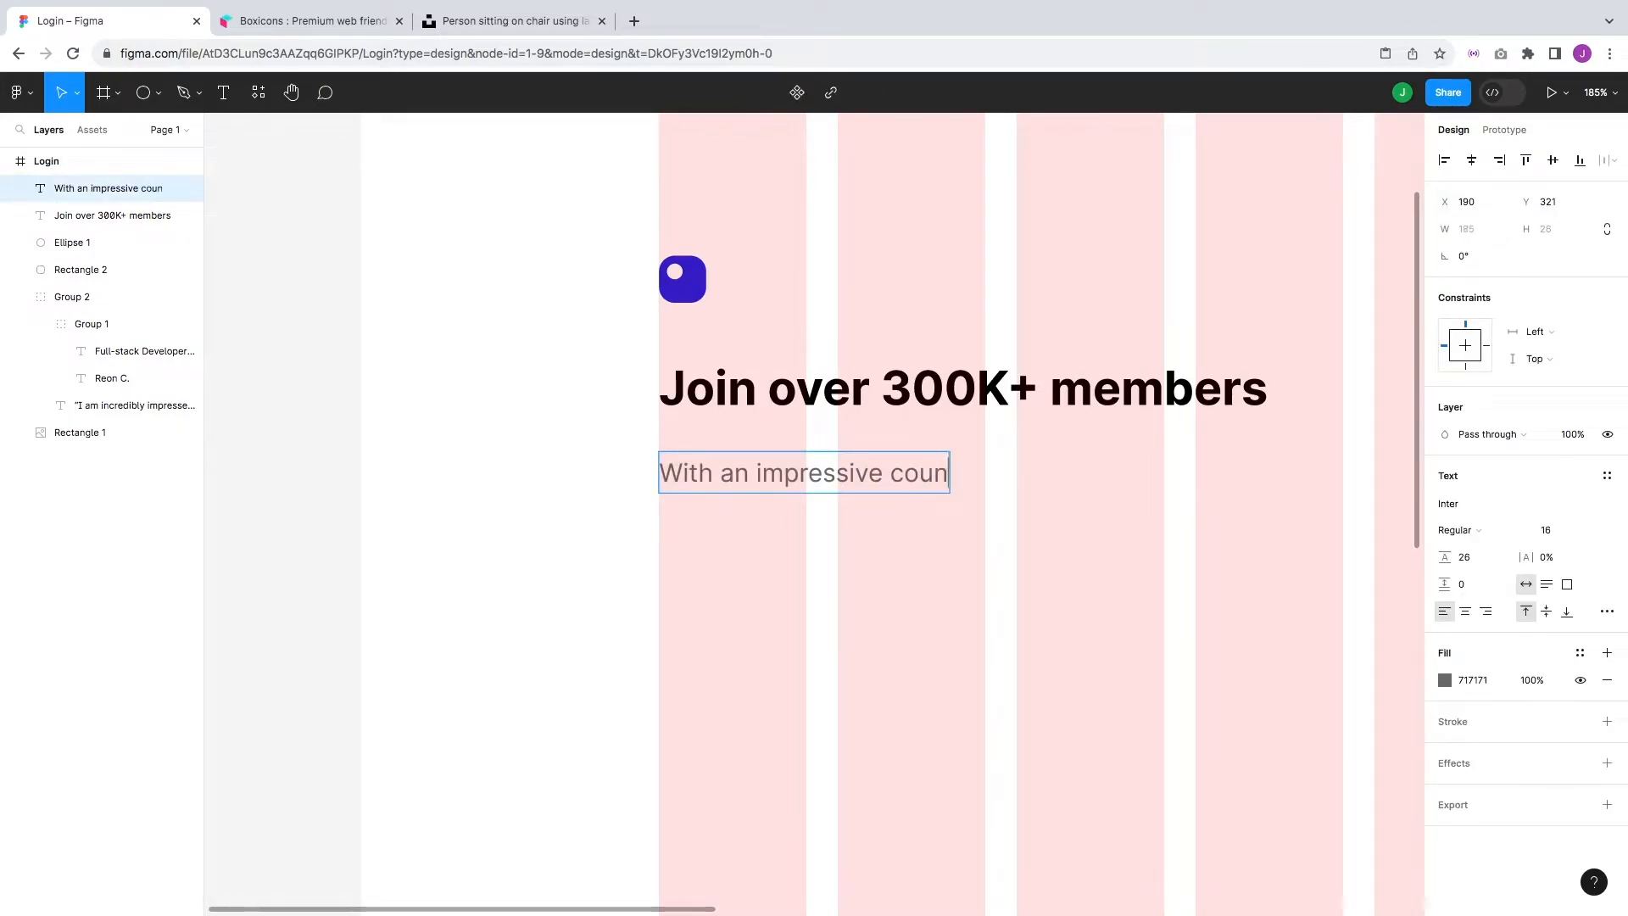
{"action": "type", "text": "t of over 300,000 participants"}
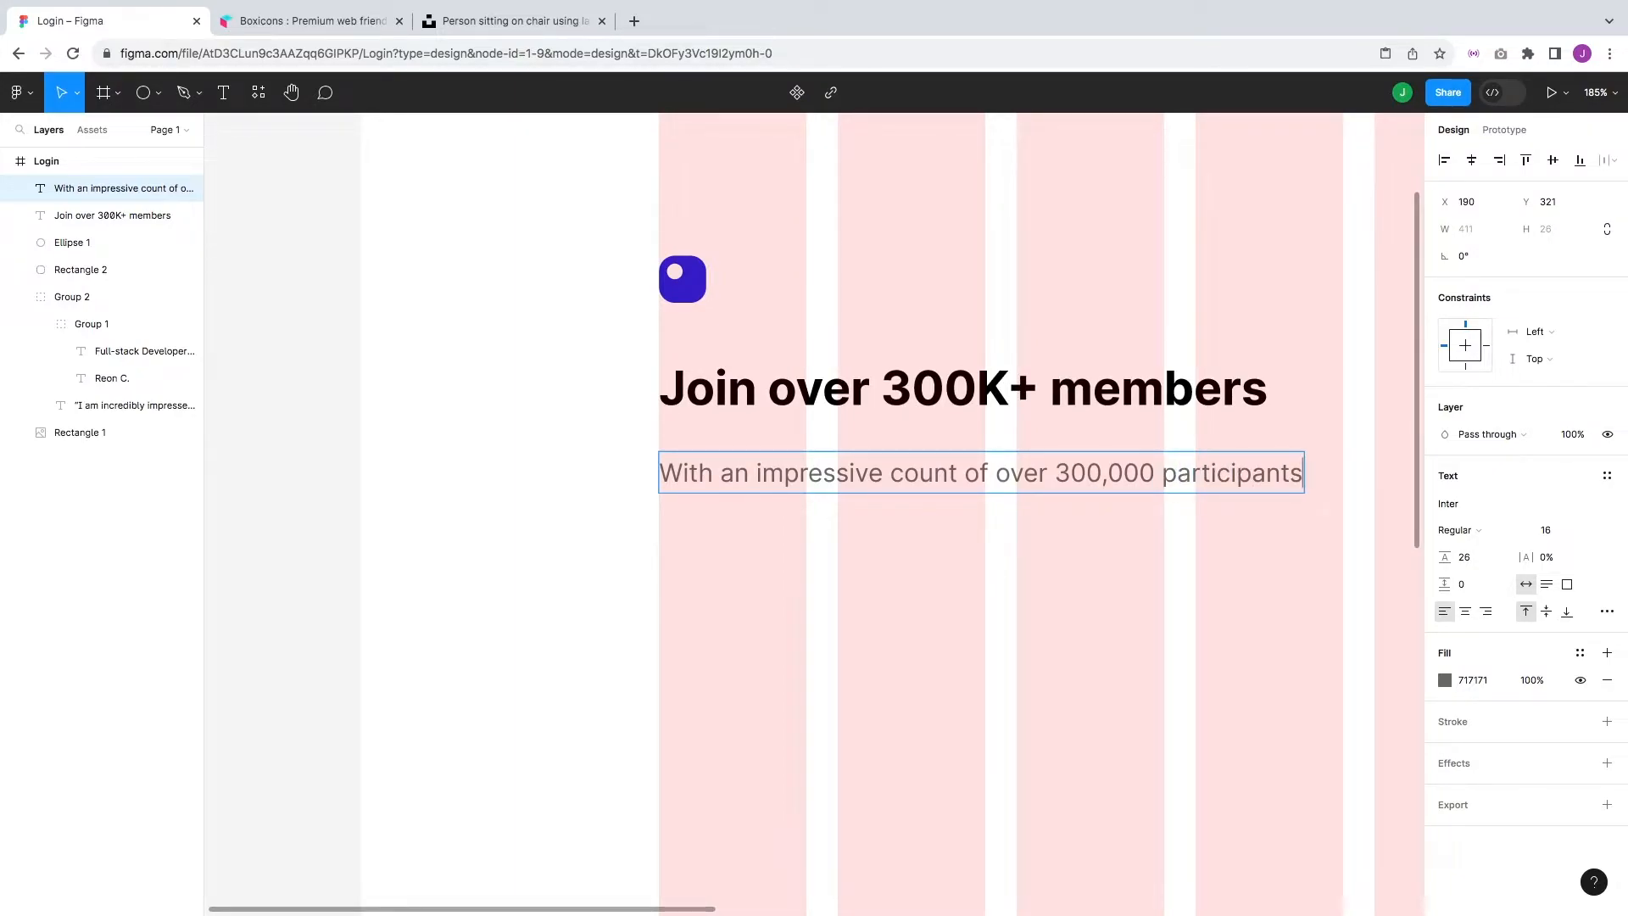
{"action": "type", "text": " our program as"}
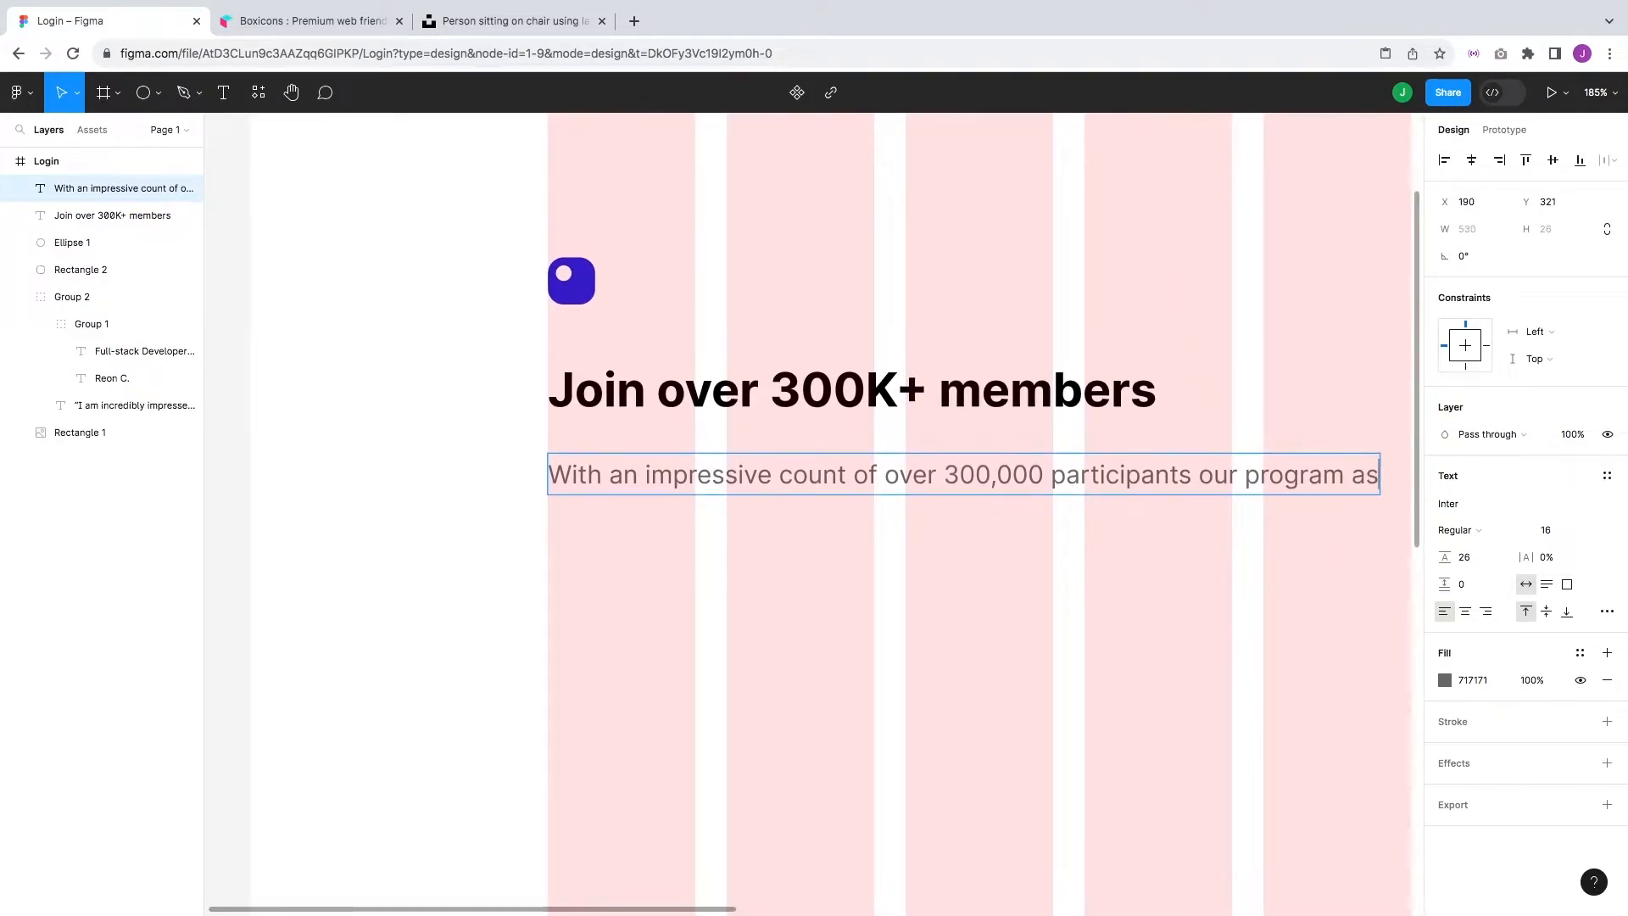
- Narrow the description's text box to a width of 364 so the text wraps beneath the heading
{"action": "key", "text": "Escape"}
{"action": "left_click_drag", "start_coordinate": [1380, 475], "coordinate": [1119, 488]}
{"action": "left_click_drag", "start_coordinate": [1021, 634], "coordinate": [1226, 603]}
- Correct "as" to "has" in the description and append "garnered substantial enrollment"
{"action": "double_click", "coordinate": [964, 484]}
{"action": "key", "text": "Right"}
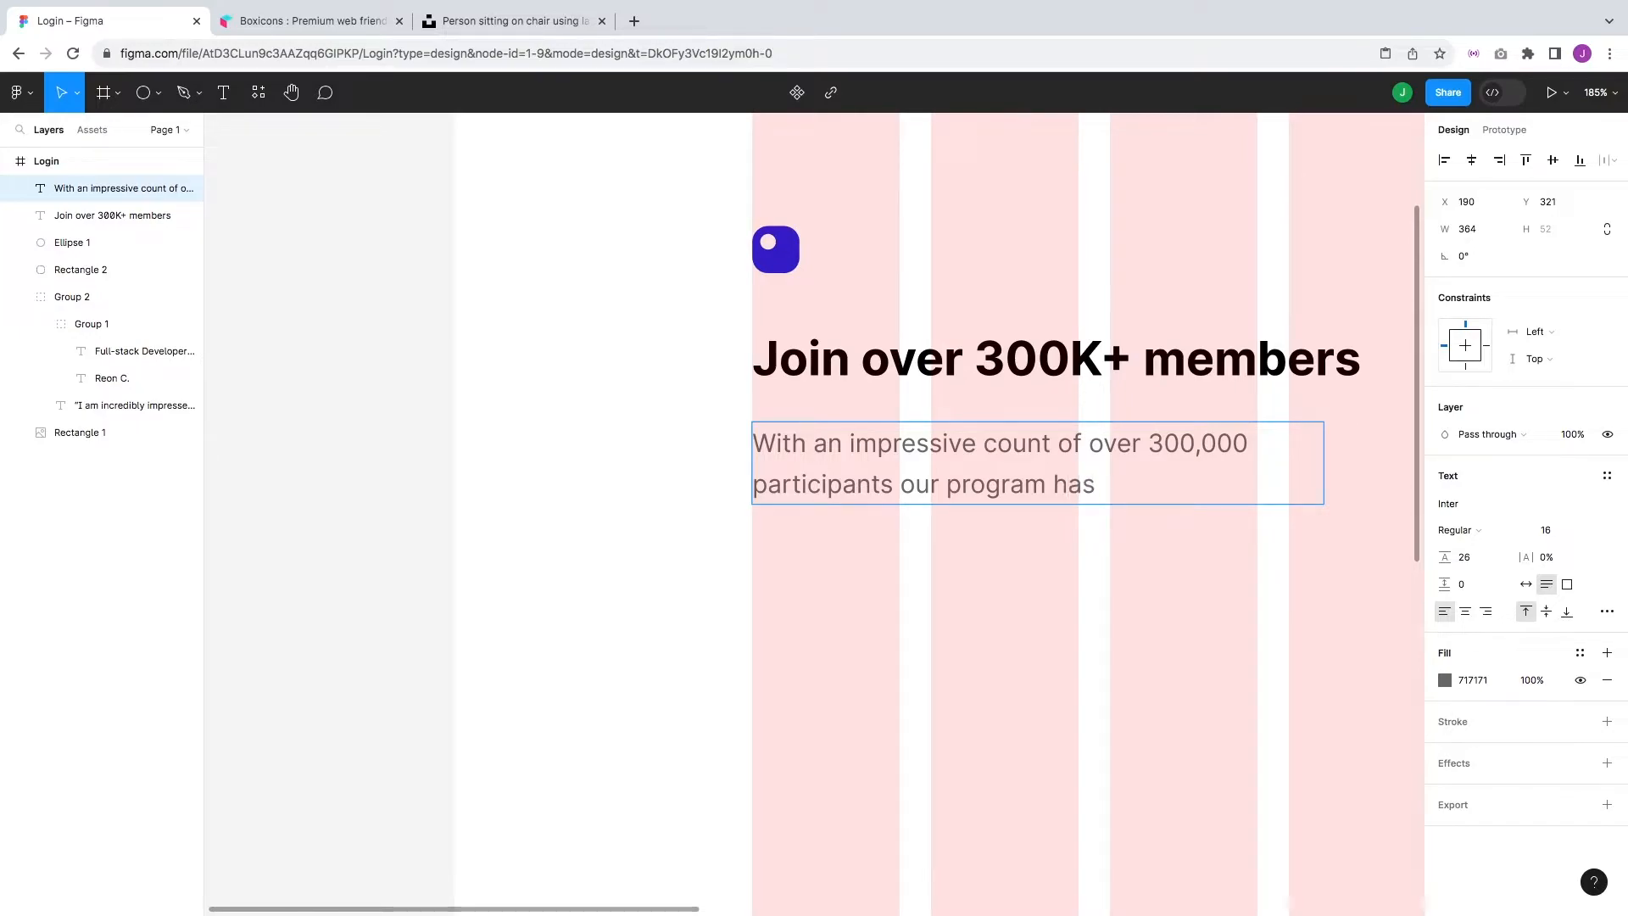
{"action": "type", "text": "garnered substan"}
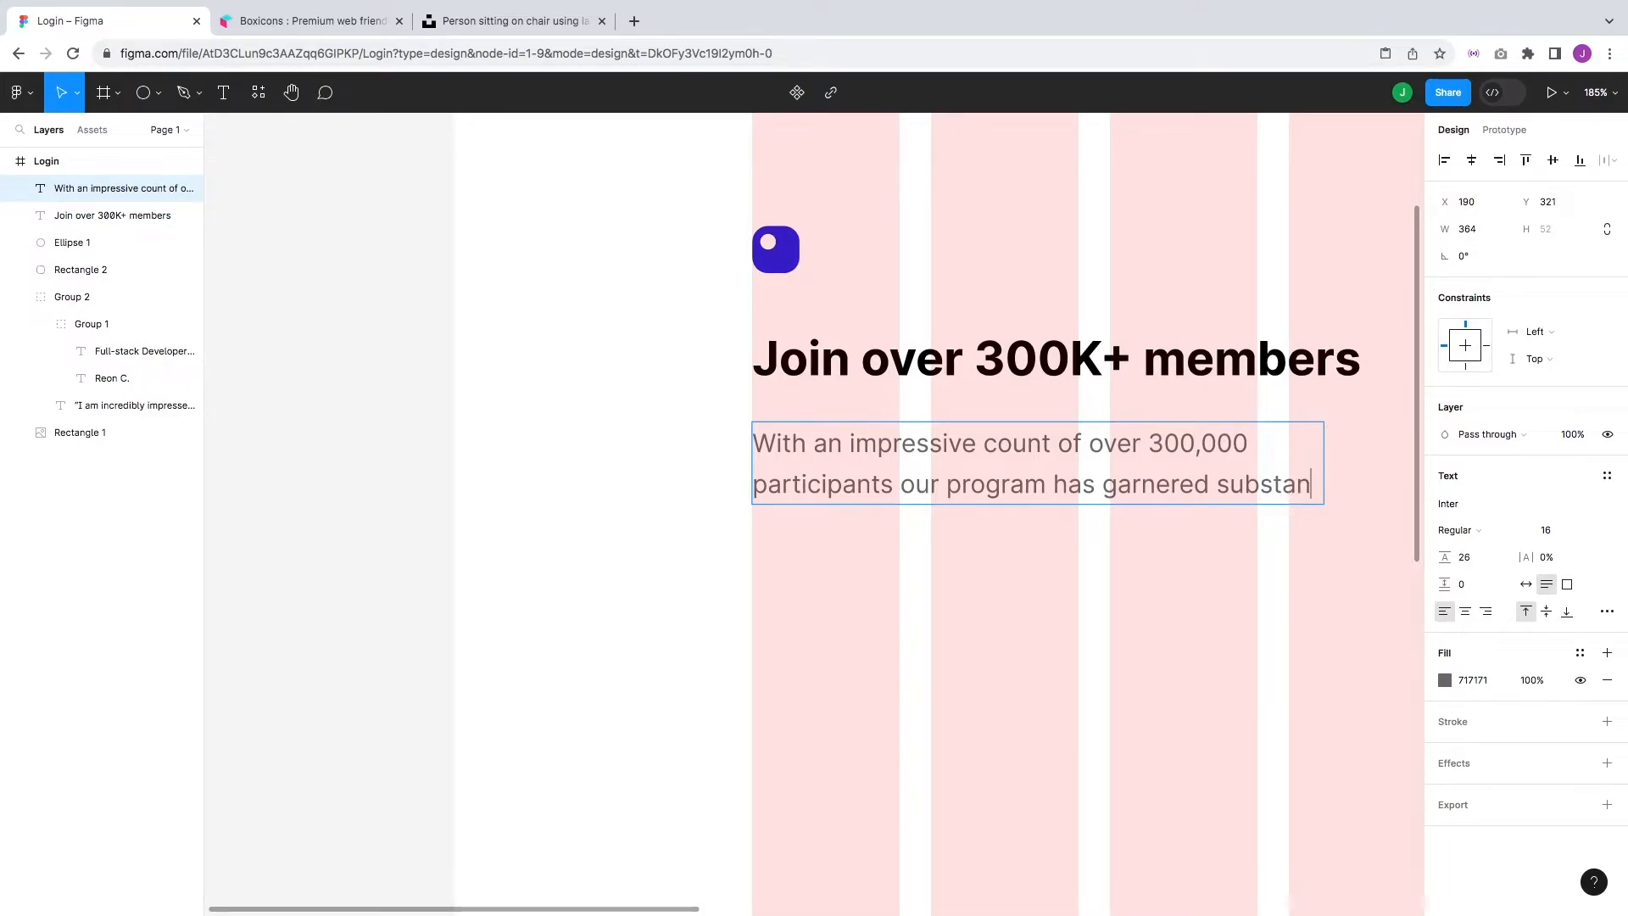
{"action": "type", "text": "tial e"}
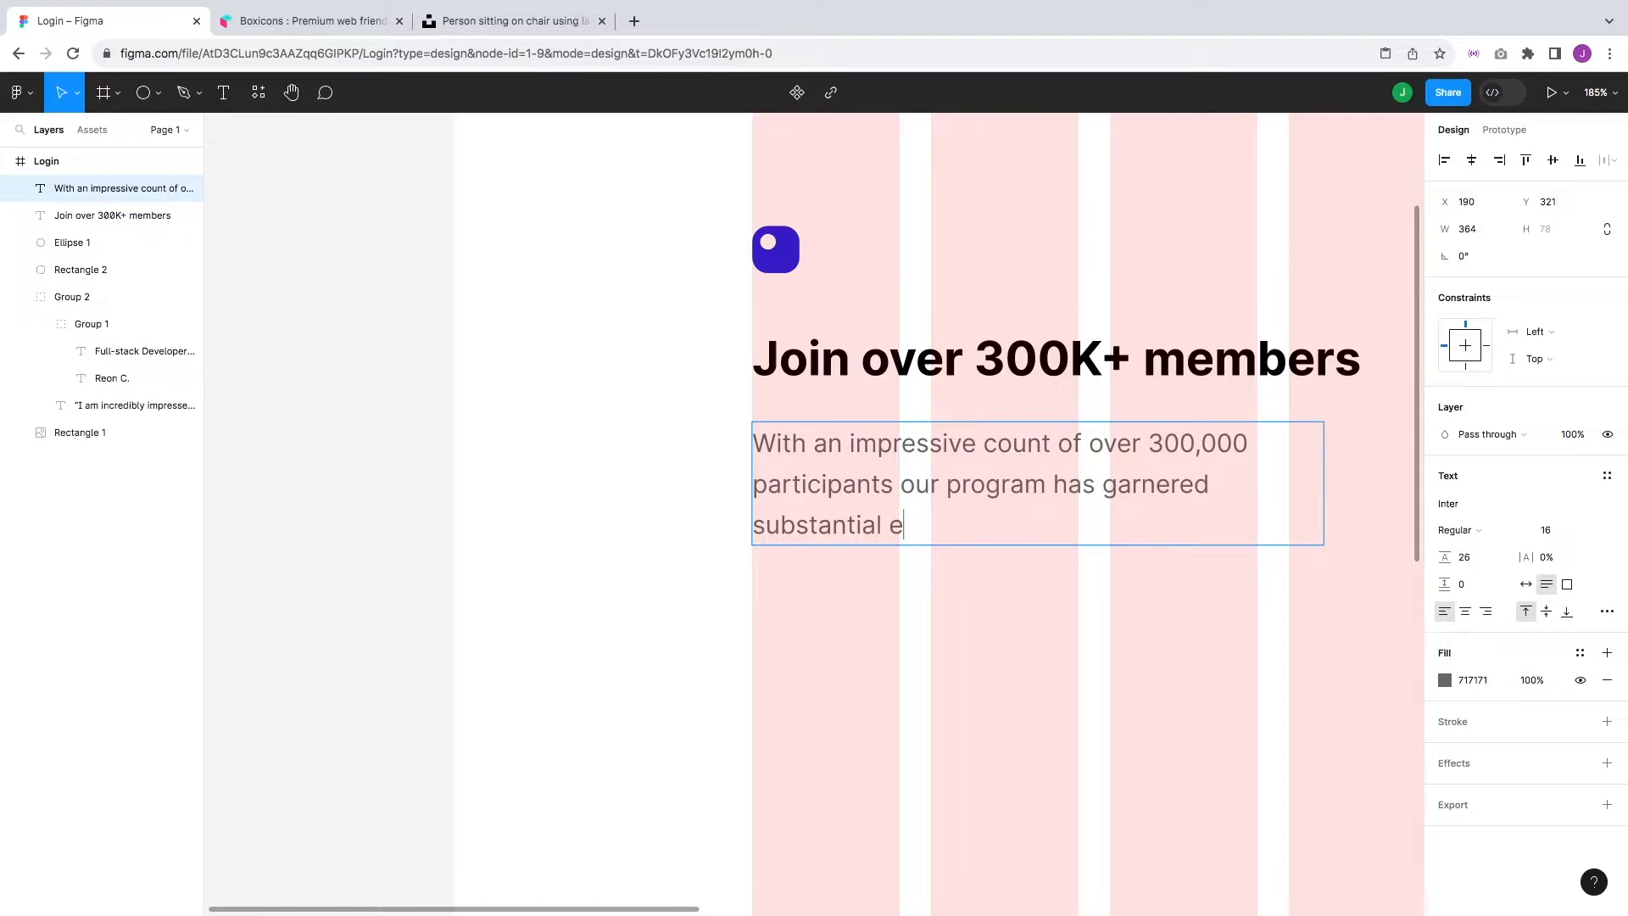
{"action": "type", "text": "nrollment"}
{"action": "left_click", "coordinate": [1116, 617]}
{"action": "scroll", "coordinate": [1116, 617], "scroll_direction": "down", "scroll_amount": 5}
{"action": "scroll", "coordinate": [1176, 621], "scroll_direction": "right", "scroll_amount": 2}
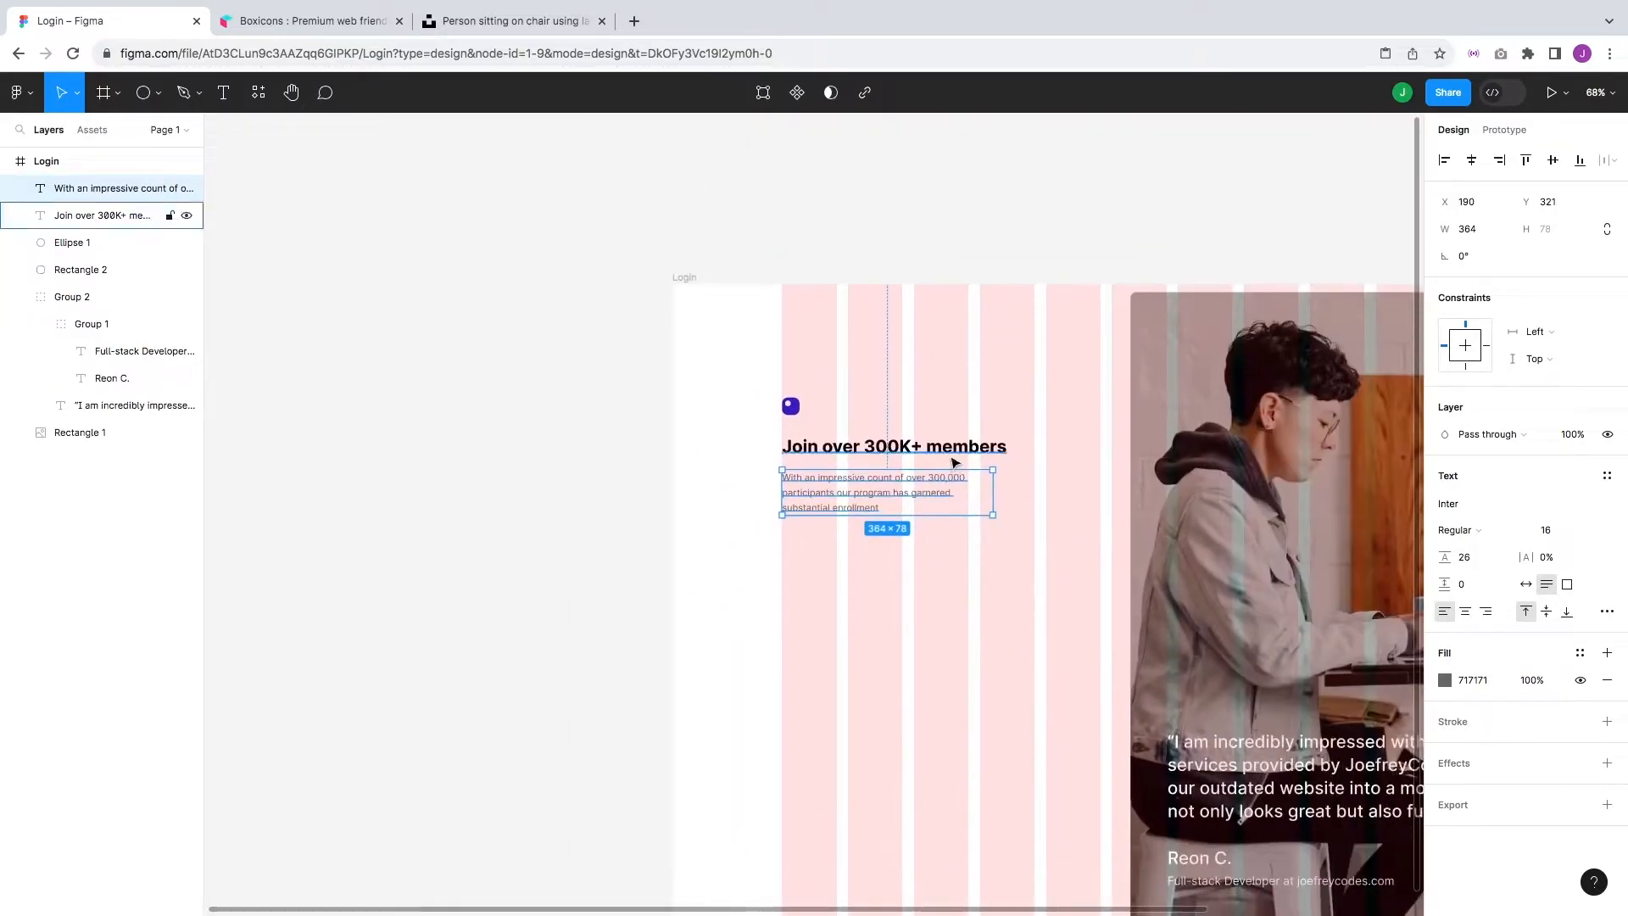
- Widen the description's text box until the text wraps onto two lines, and hide the layout grid
{"action": "mouse_move", "coordinate": [993, 492]}
{"action": "left_mouse_down"}
{"action": "mouse_move", "coordinate": [1064, 483]}
{"action": "mouse_move", "coordinate": [974, 475]}
{"action": "left_mouse_up"}
{"action": "left_click", "coordinate": [1033, 609]}
{"action": "scroll", "coordinate": [1033, 609], "scroll_direction": "left", "scroll_amount": 2}
{"action": "left_click", "coordinate": [974, 476]}
{"action": "left_click", "coordinate": [1007, 545]}
{"action": "key", "text": "ctrl+shift+4"}
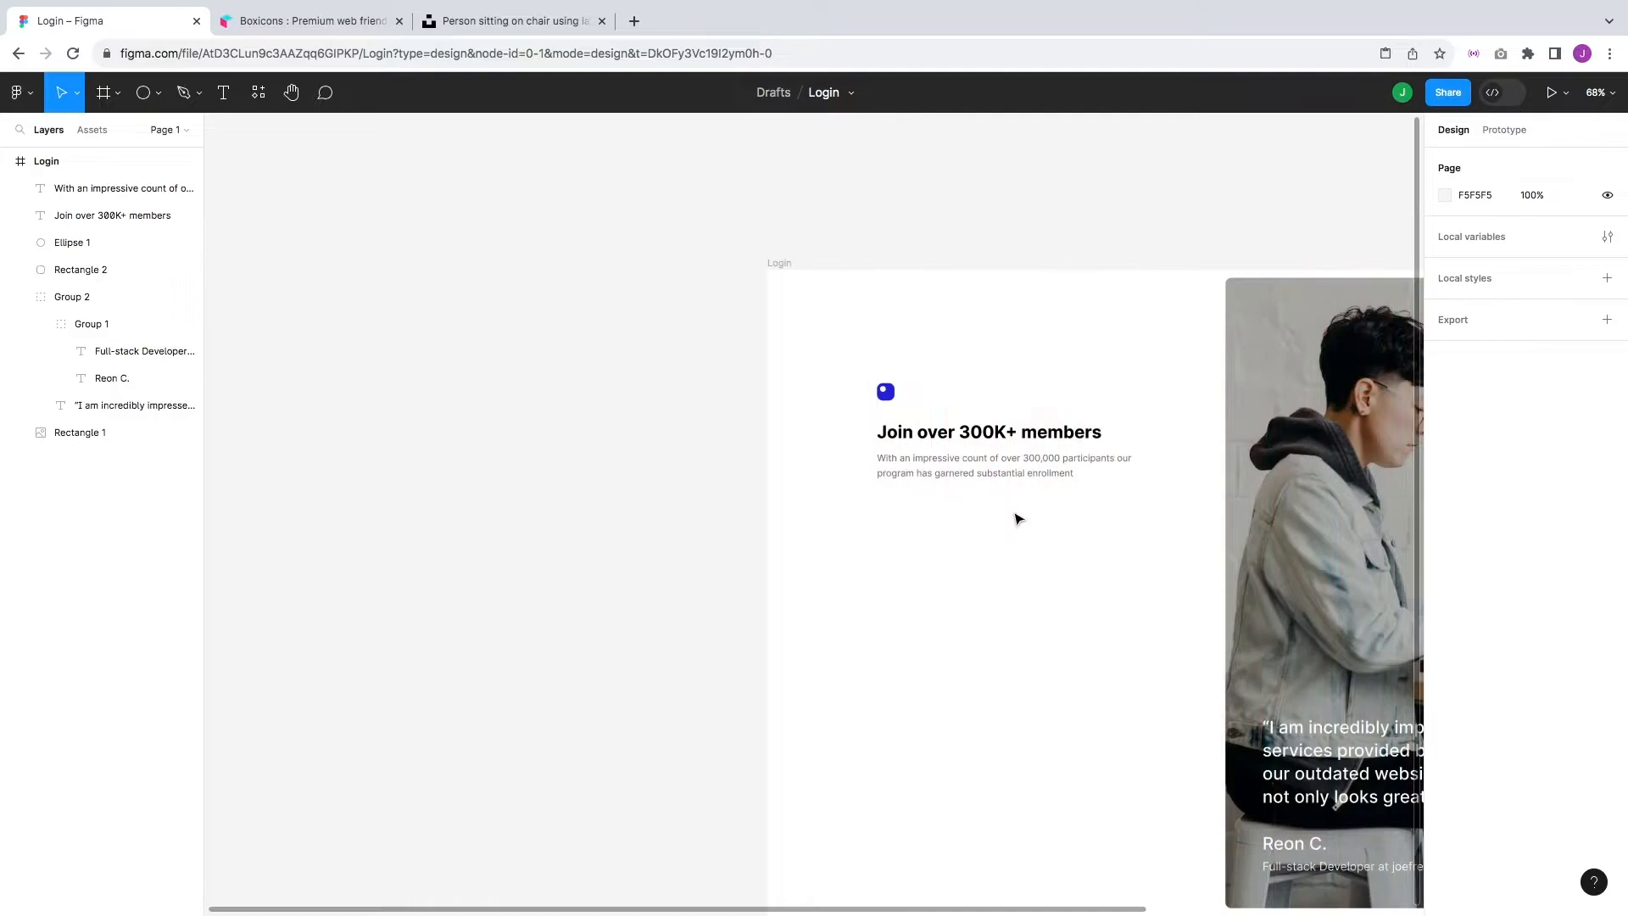
- Duplicate the description, place the copy beneath the original, and replace its text with "First name"
{"action": "left_click_drag", "start_coordinate": [1089, 514], "coordinate": [1008, 482]}
{"action": "left_click_drag", "start_coordinate": [1042, 588], "coordinate": [976, 549]}
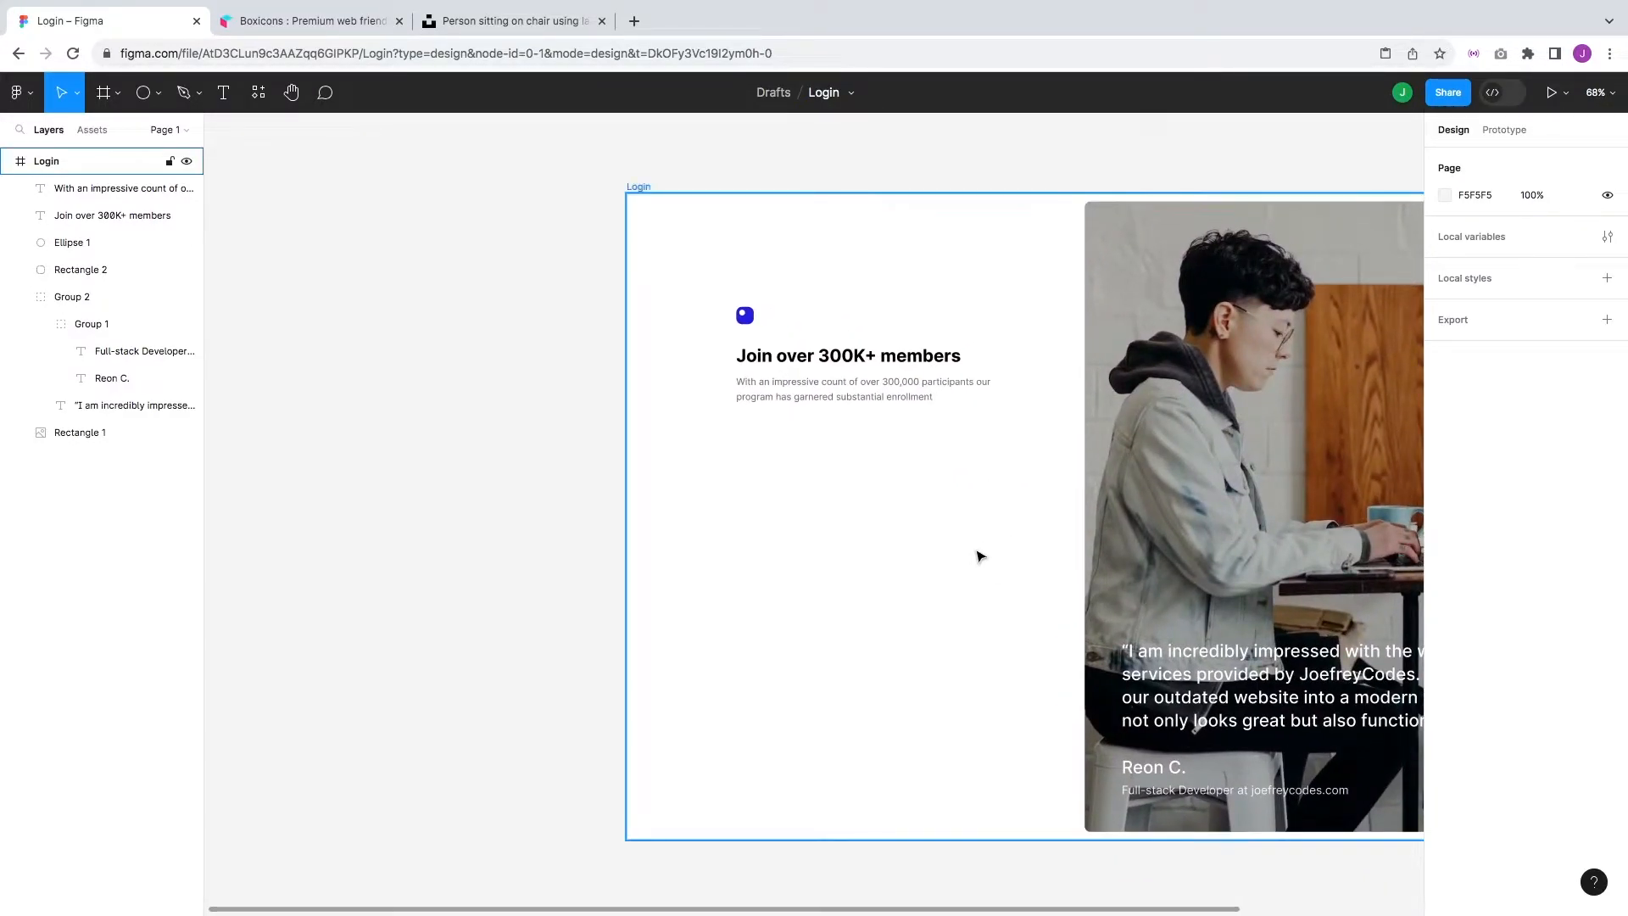
{"action": "left_click_drag", "start_coordinate": [918, 441], "coordinate": [875, 426]}
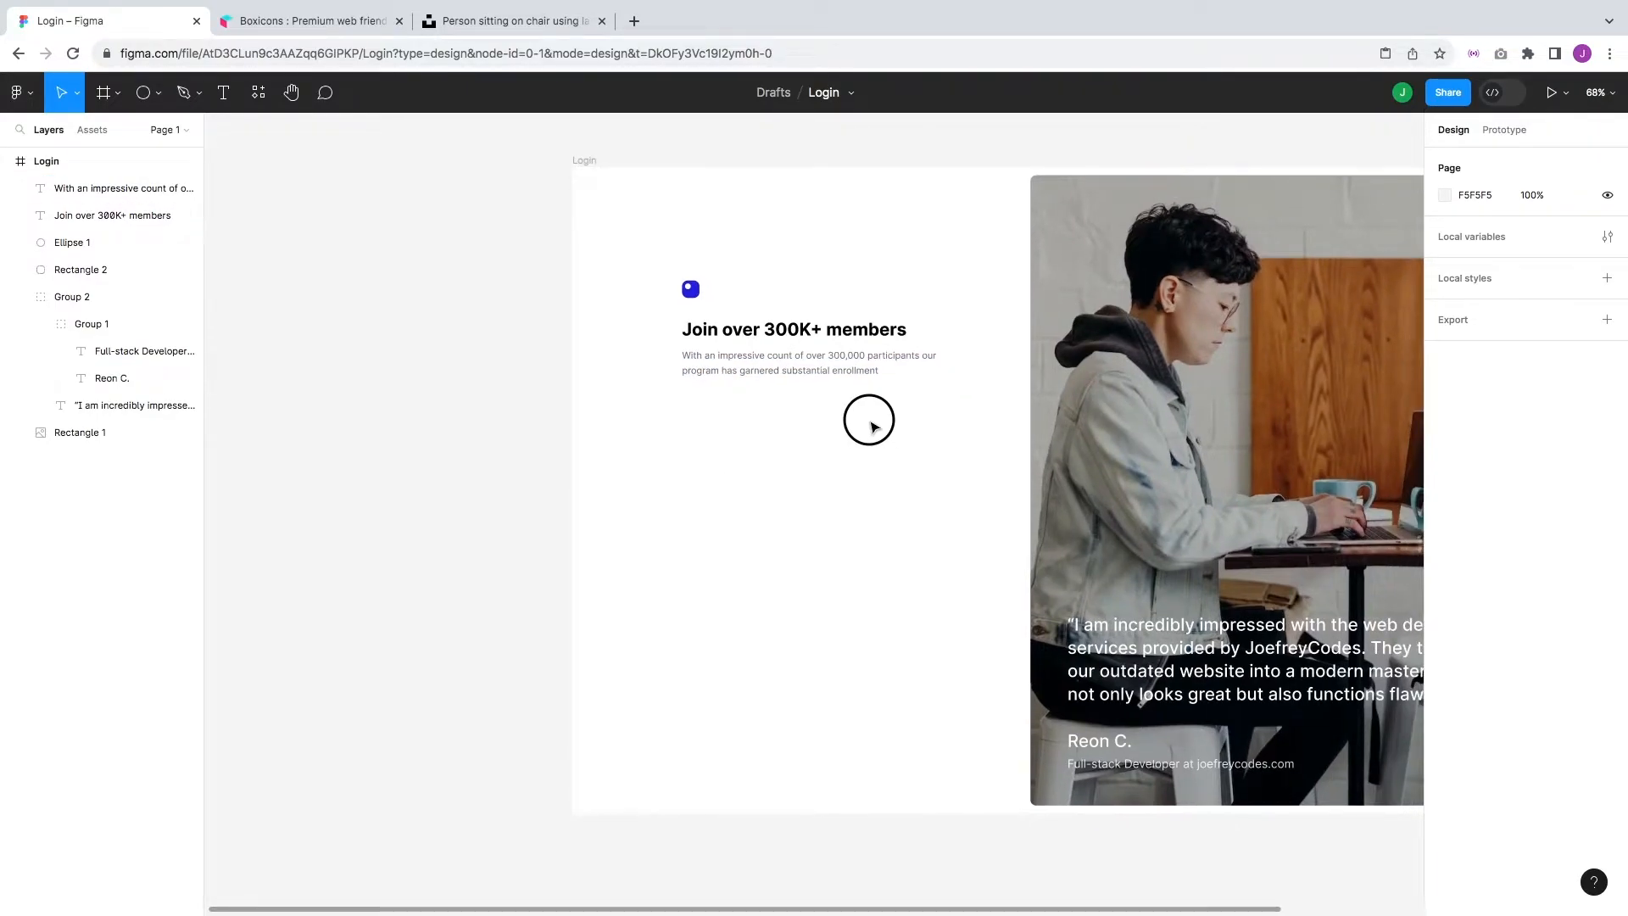
{"action": "left_click_drag", "start_coordinate": [837, 441], "coordinate": [829, 437]}
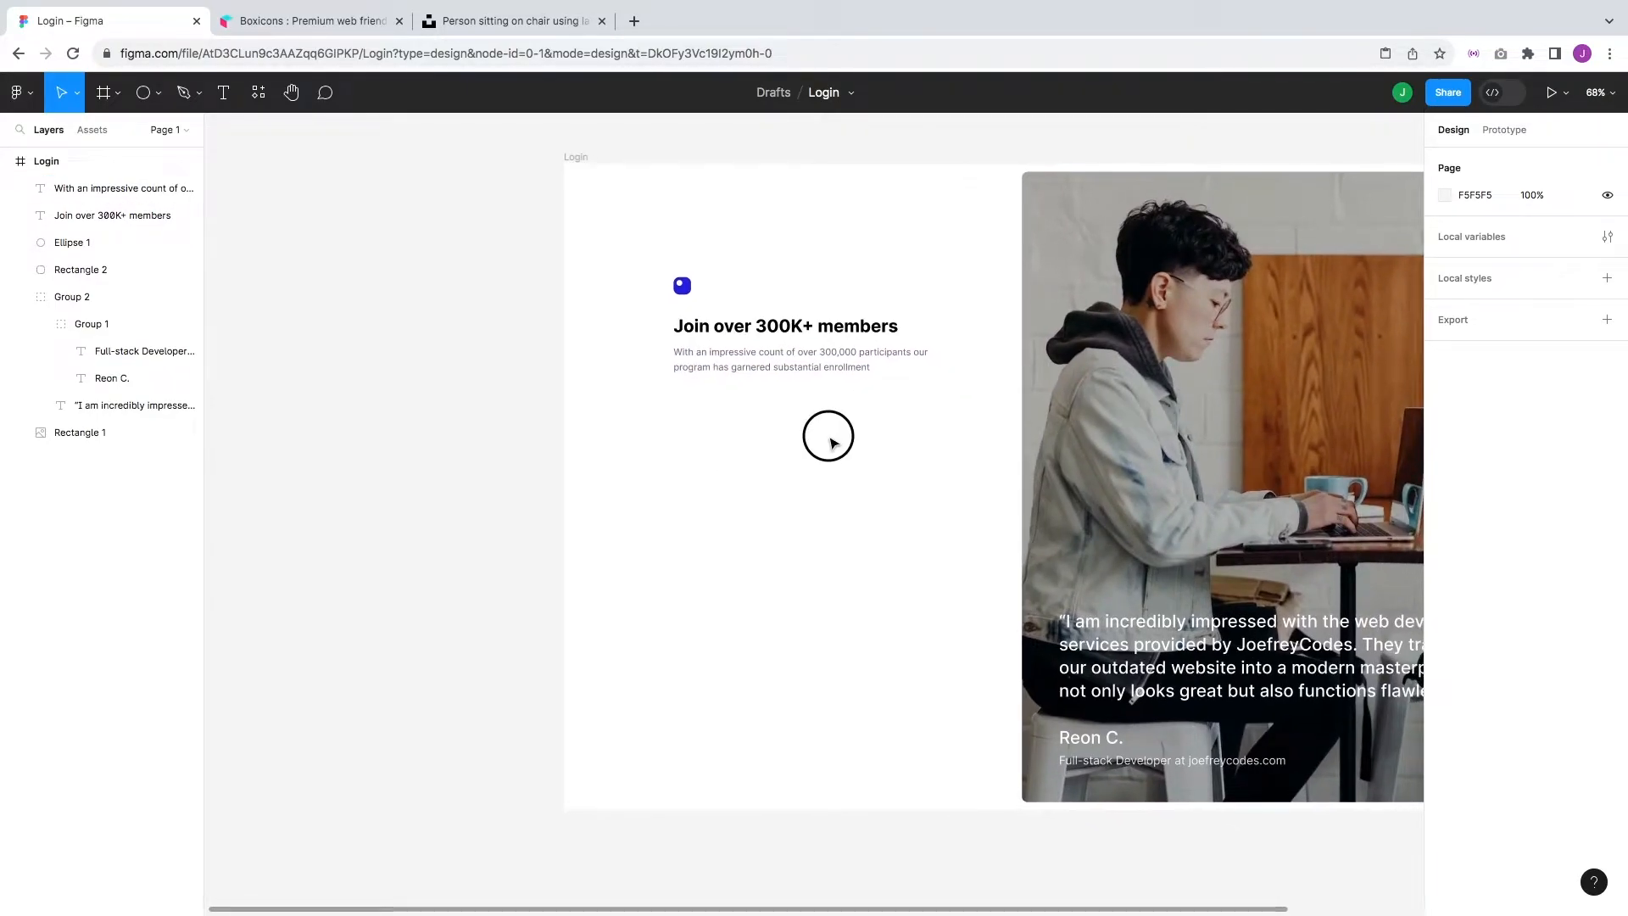
{"action": "left_click", "coordinate": [760, 378]}
{"action": "key", "text": "ctrl+d"}
{"action": "left_click_drag", "start_coordinate": [746, 374], "coordinate": [743, 419]}
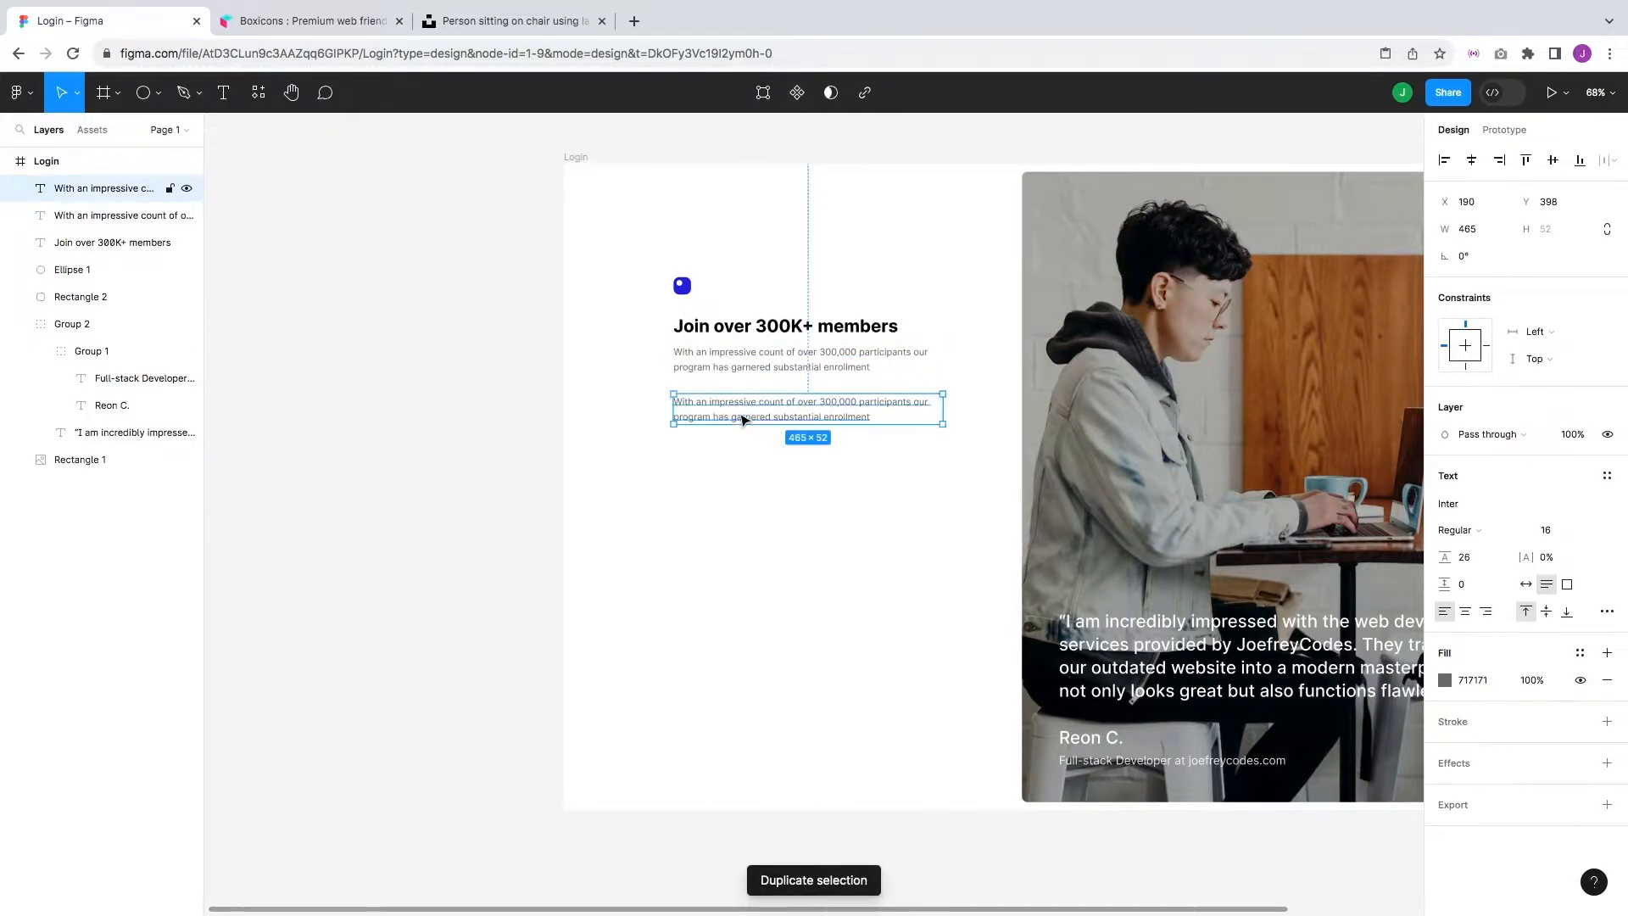
{"action": "key", "text": "Return"}
{"action": "key", "text": "BackSpace"}
{"action": "type", "text": "First name"}
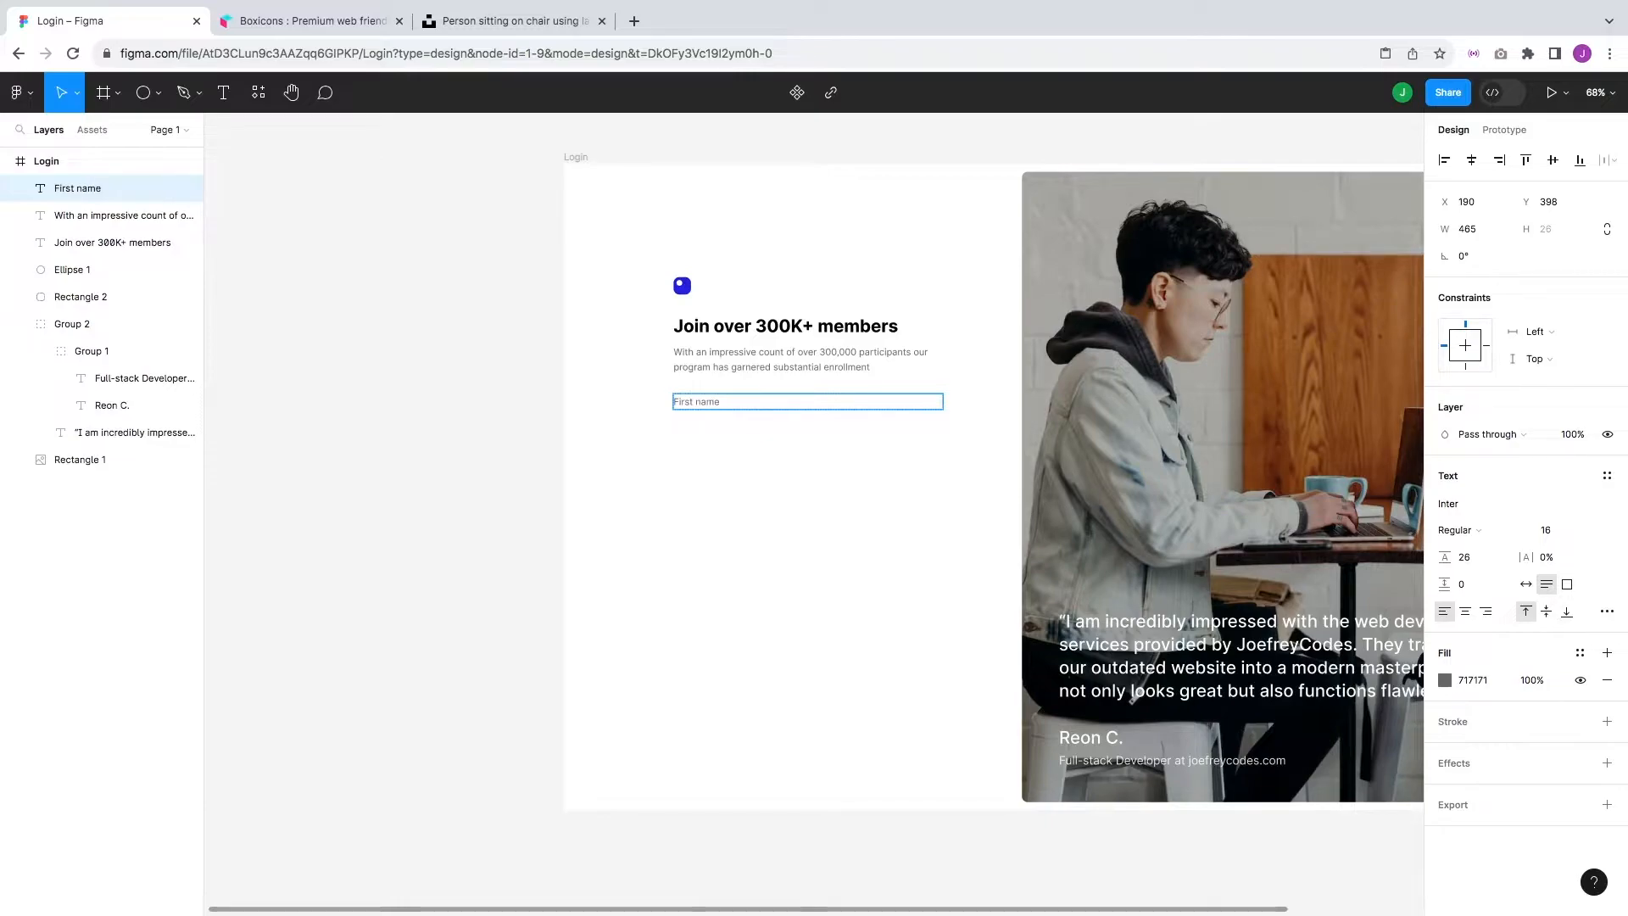
- Set the "First name" text box to auto width and move it down to Y 406
{"action": "left_click", "coordinate": [1525, 584]}
{"action": "left_click_drag", "start_coordinate": [886, 478], "coordinate": [975, 502]}
{"action": "scroll", "coordinate": [784, 464], "scroll_direction": "up", "scroll_amount": 5}
{"action": "scroll", "coordinate": [956, 486], "scroll_direction": "up", "scroll_amount": 3}
{"action": "left_click", "coordinate": [844, 594]}
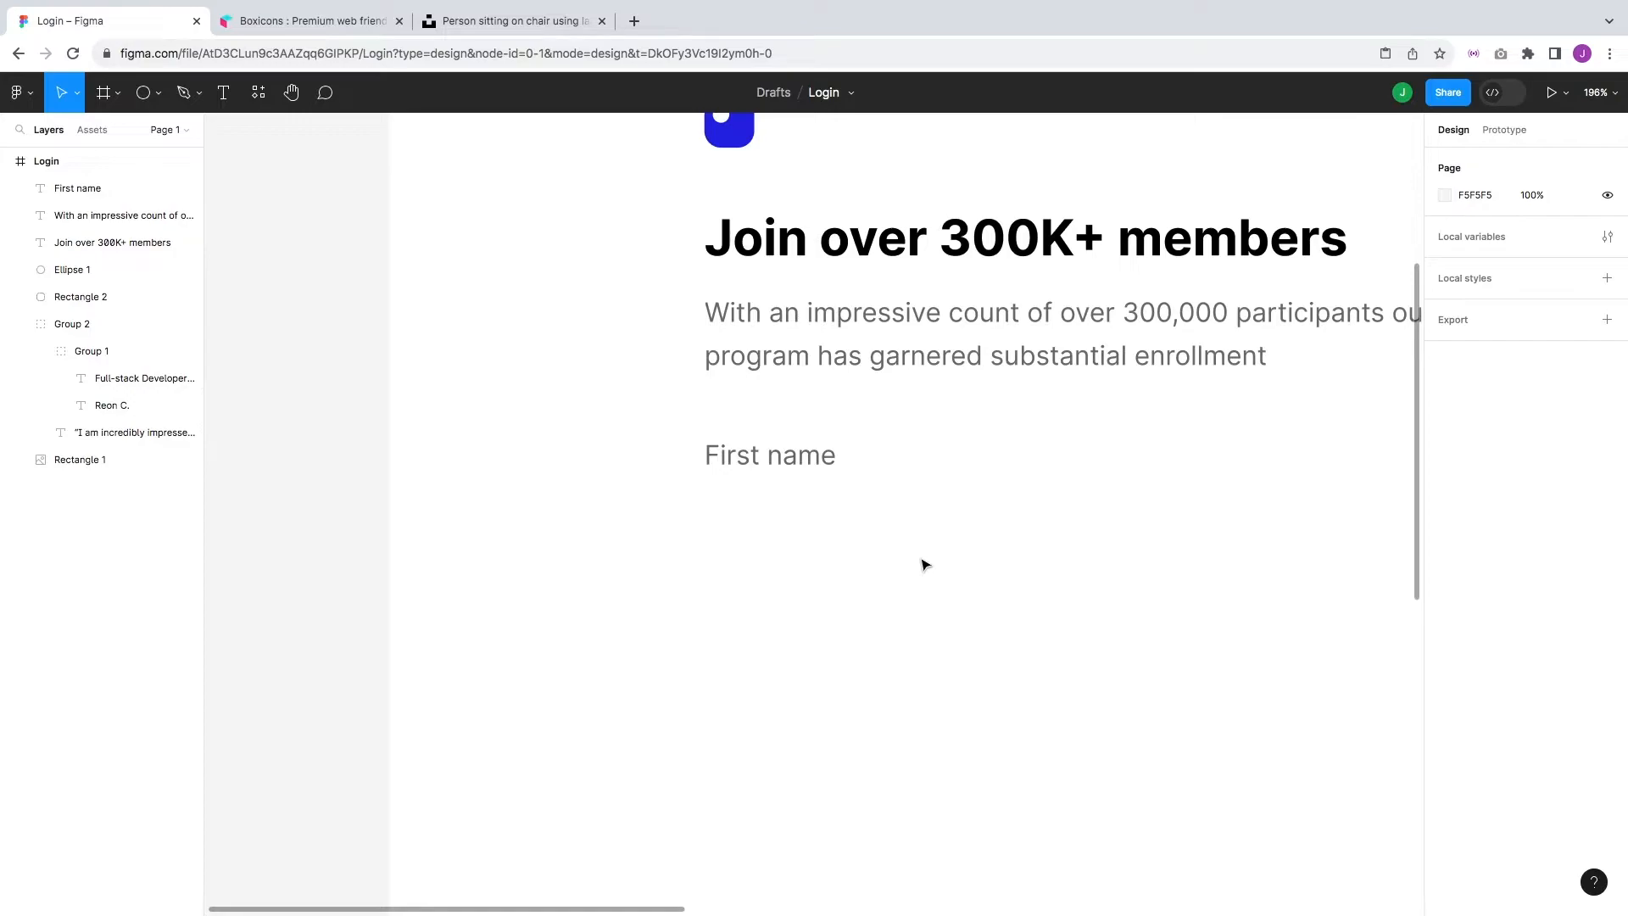
{"action": "left_click", "coordinate": [831, 475]}
{"action": "scroll", "coordinate": [926, 501], "scroll_direction": "right", "scroll_amount": 3}
{"action": "scroll", "coordinate": [927, 501], "scroll_direction": "up", "scroll_amount": 2}
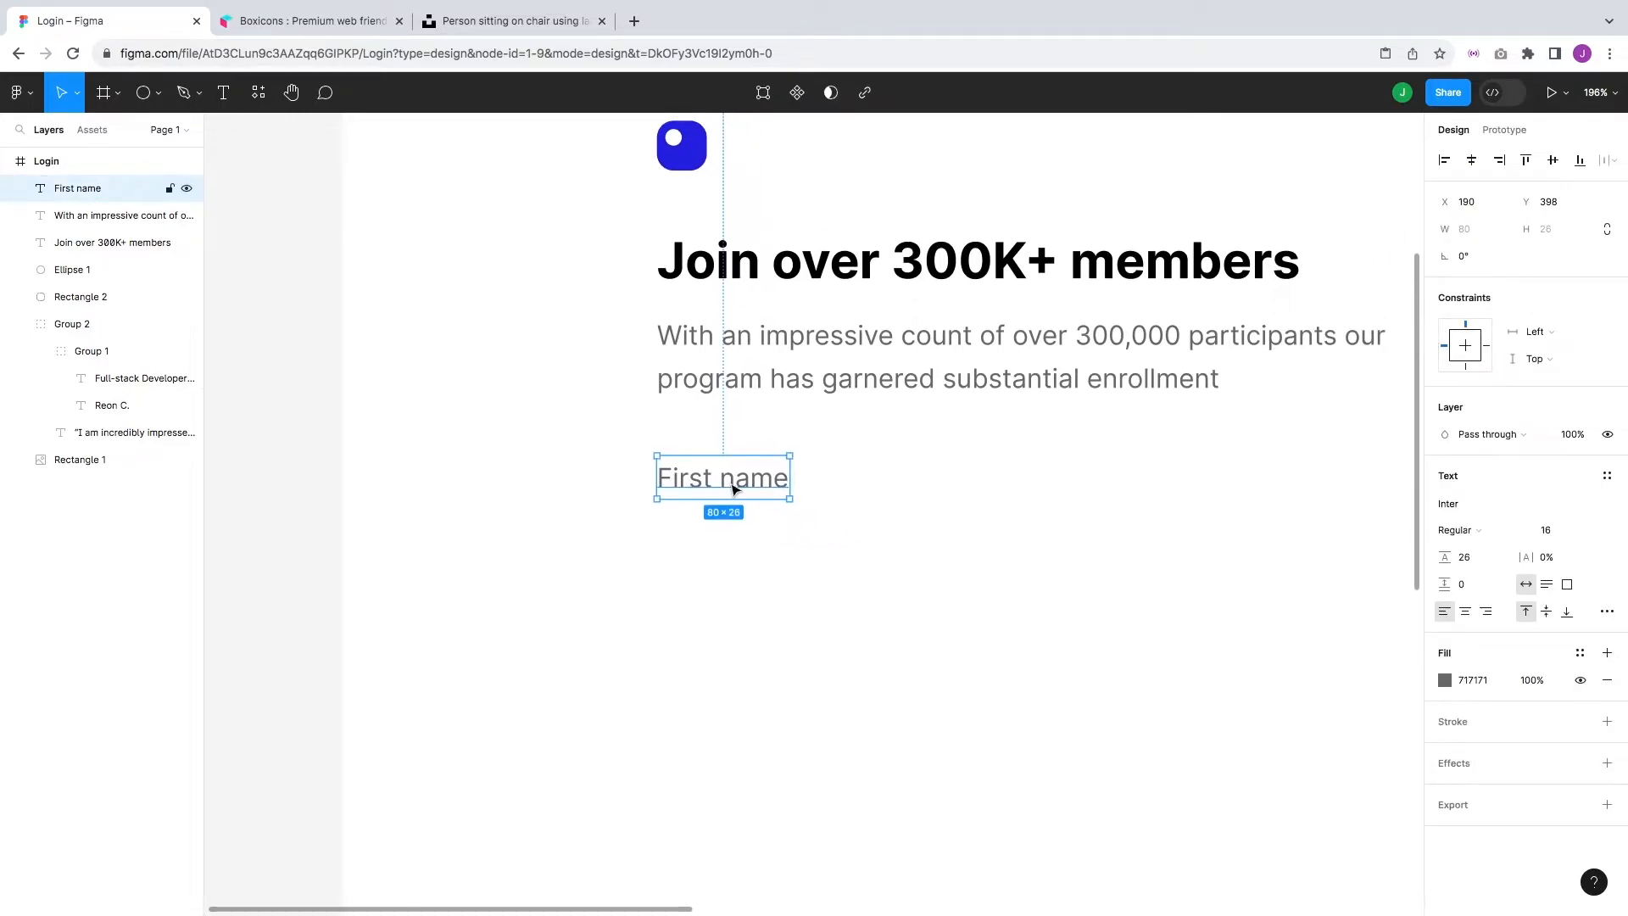
{"action": "left_click", "coordinate": [732, 501]}
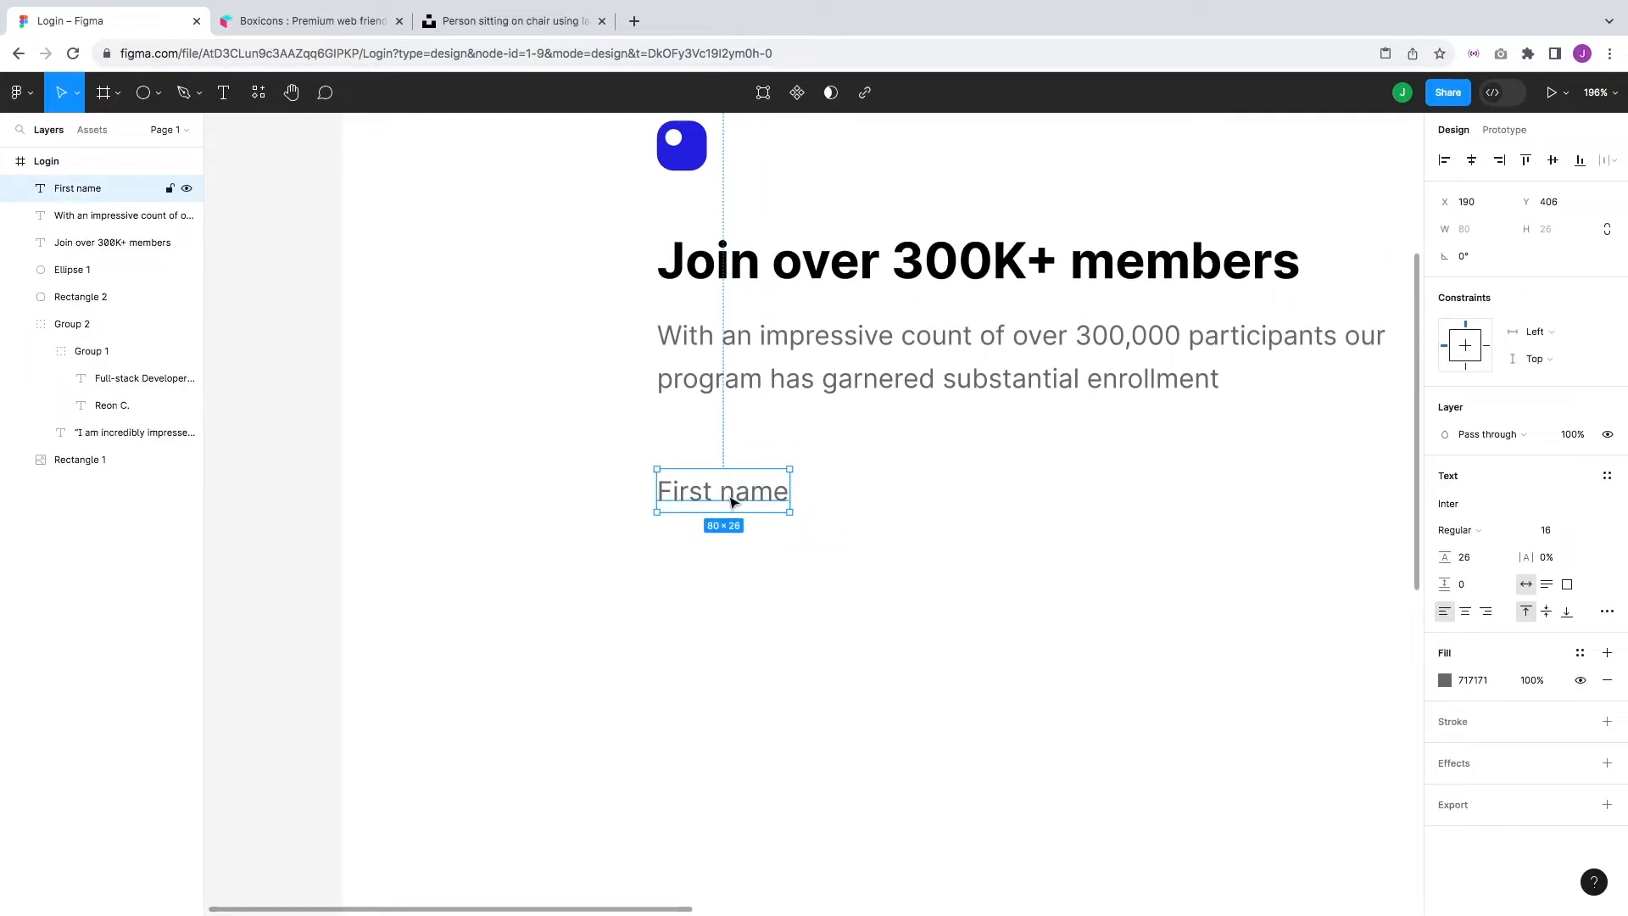
{"action": "left_click", "coordinate": [882, 572]}
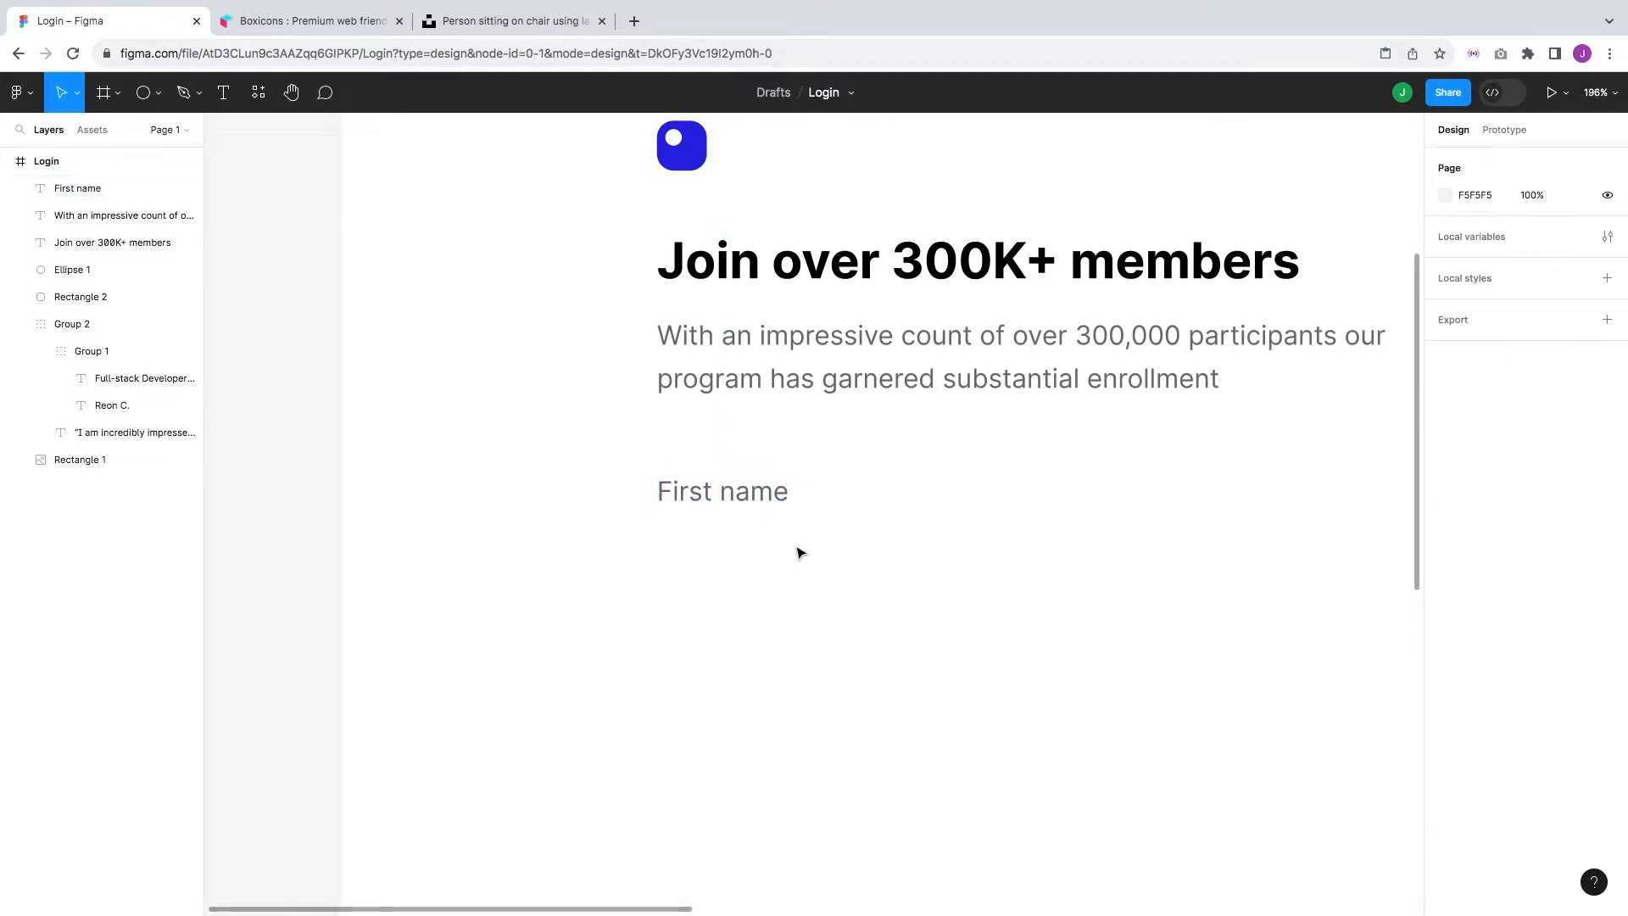
- Draw a horizontal line beneath the "First name" label and set its width to 210
{"action": "key", "text": "l"}
{"action": "left_click", "coordinate": [159, 94]}
{"action": "left_click", "coordinate": [151, 154]}
{"action": "left_click_drag", "start_coordinate": [662, 530], "coordinate": [981, 528]}
{"action": "left_click", "coordinate": [1470, 230]}
{"action": "type", "text": "210"}
{"action": "key", "text": "Return"}
{"action": "left_click", "coordinate": [1098, 615]}
- Nudge the line up to Y 438, closer to the "First name" label
{"action": "left_click", "coordinate": [829, 529]}
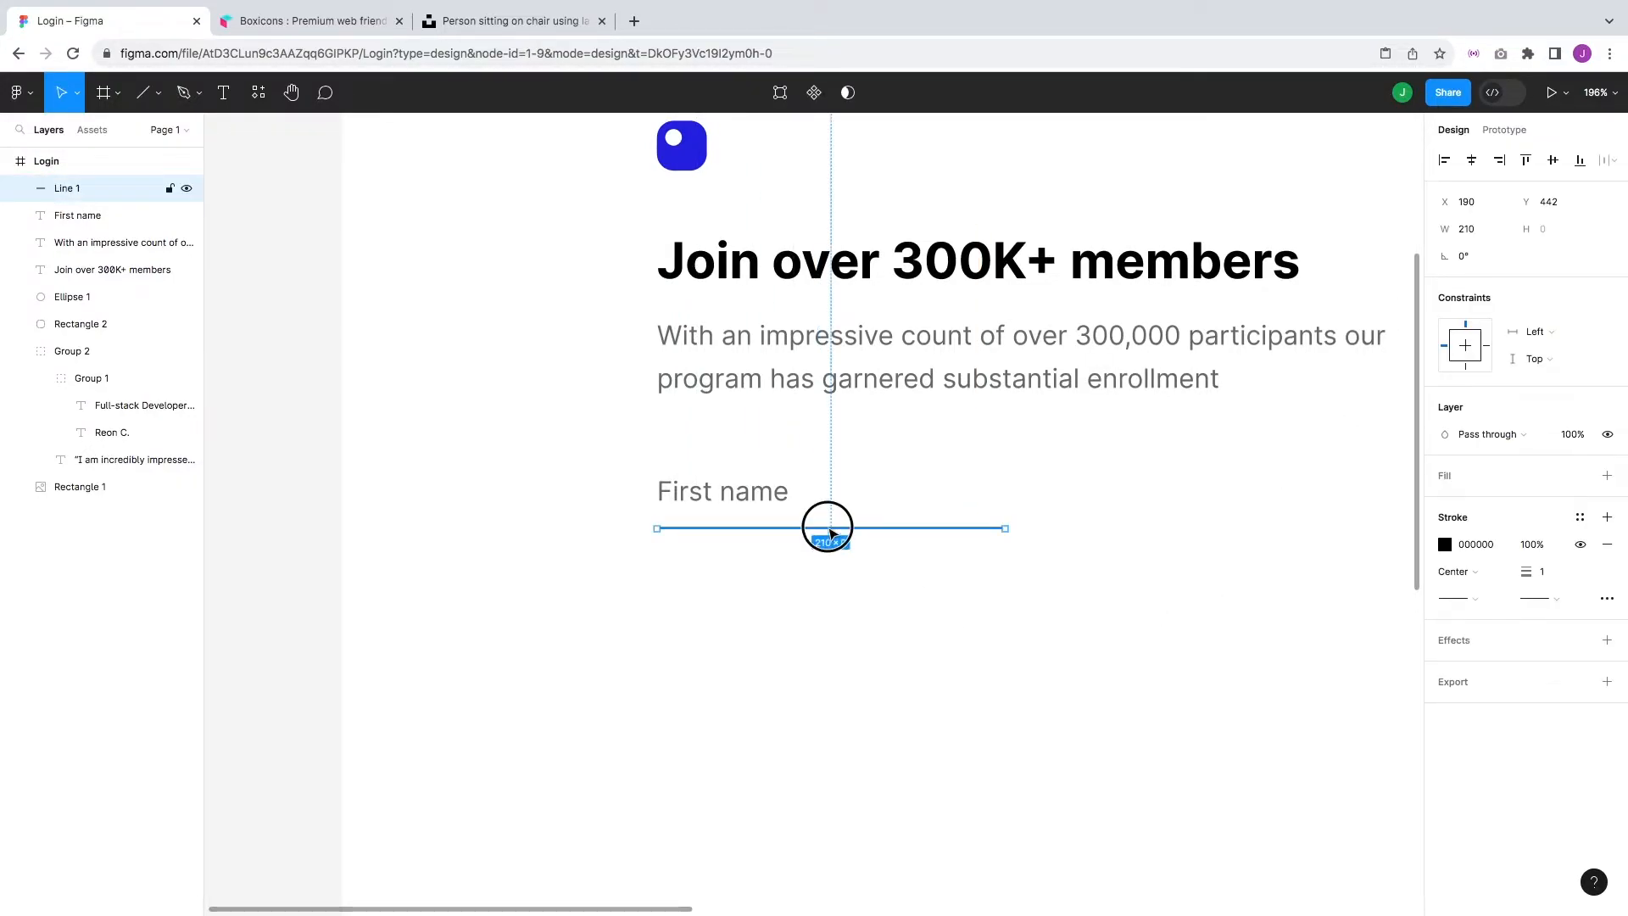
{"action": "key", "text": "Up"}
{"action": "key", "text": "Up"}
{"action": "key", "text": "Up"}
{"action": "key", "text": "Up"}
{"action": "left_click_drag", "start_coordinate": [829, 531], "coordinate": [831, 530]}
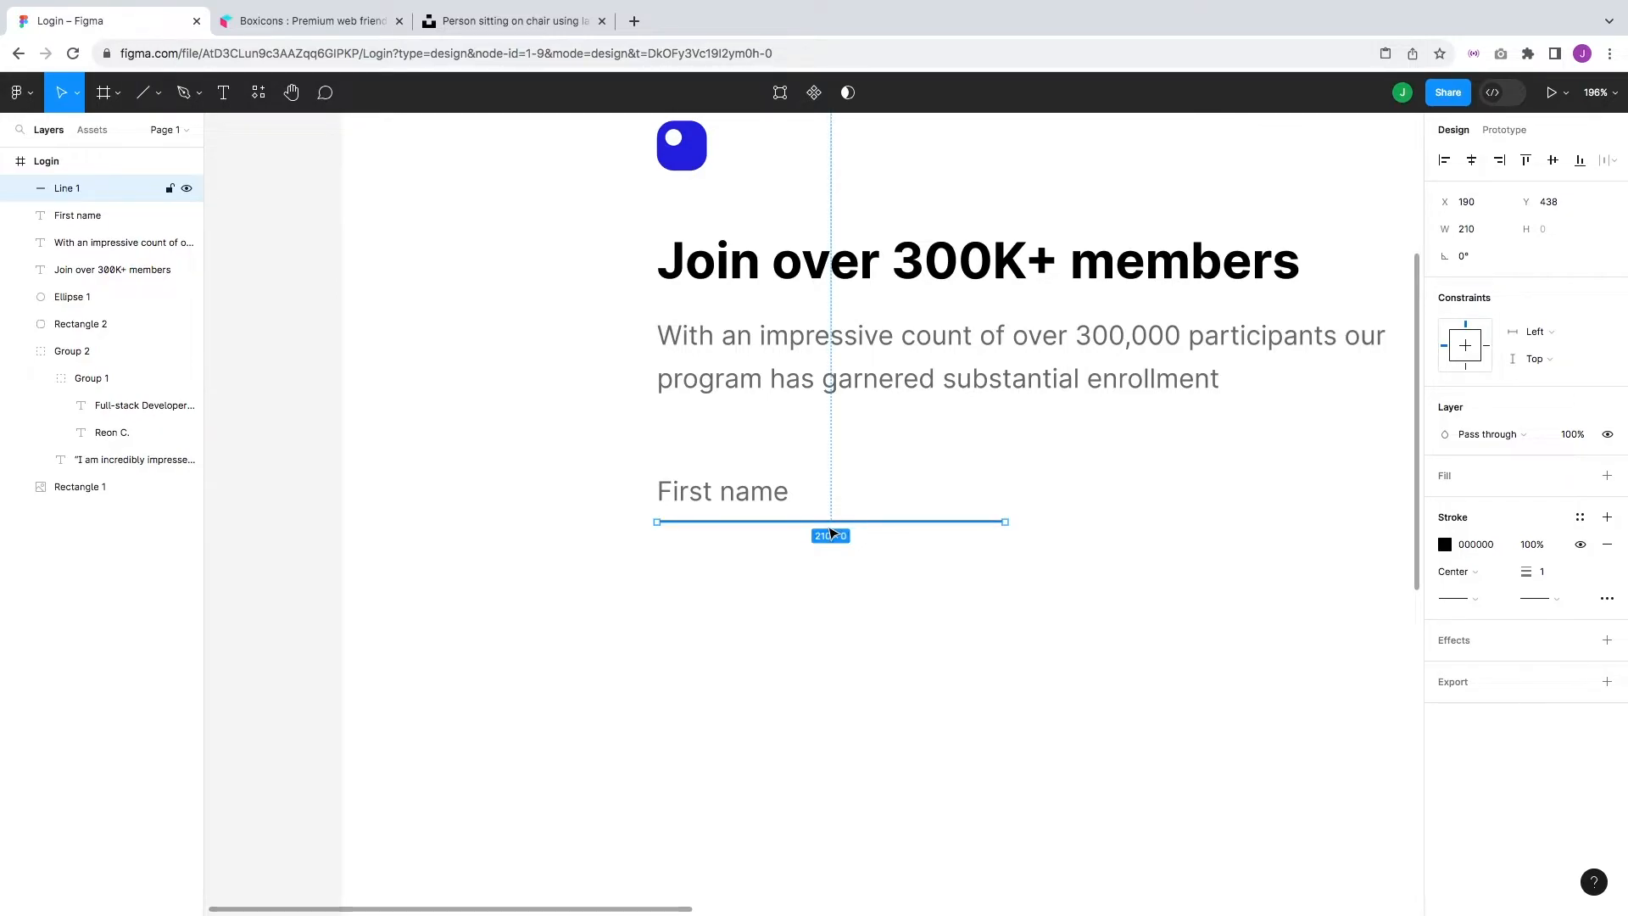
- Change the line's stroke color to light gray D6D6D6
{"action": "left_click", "coordinate": [1444, 545]}
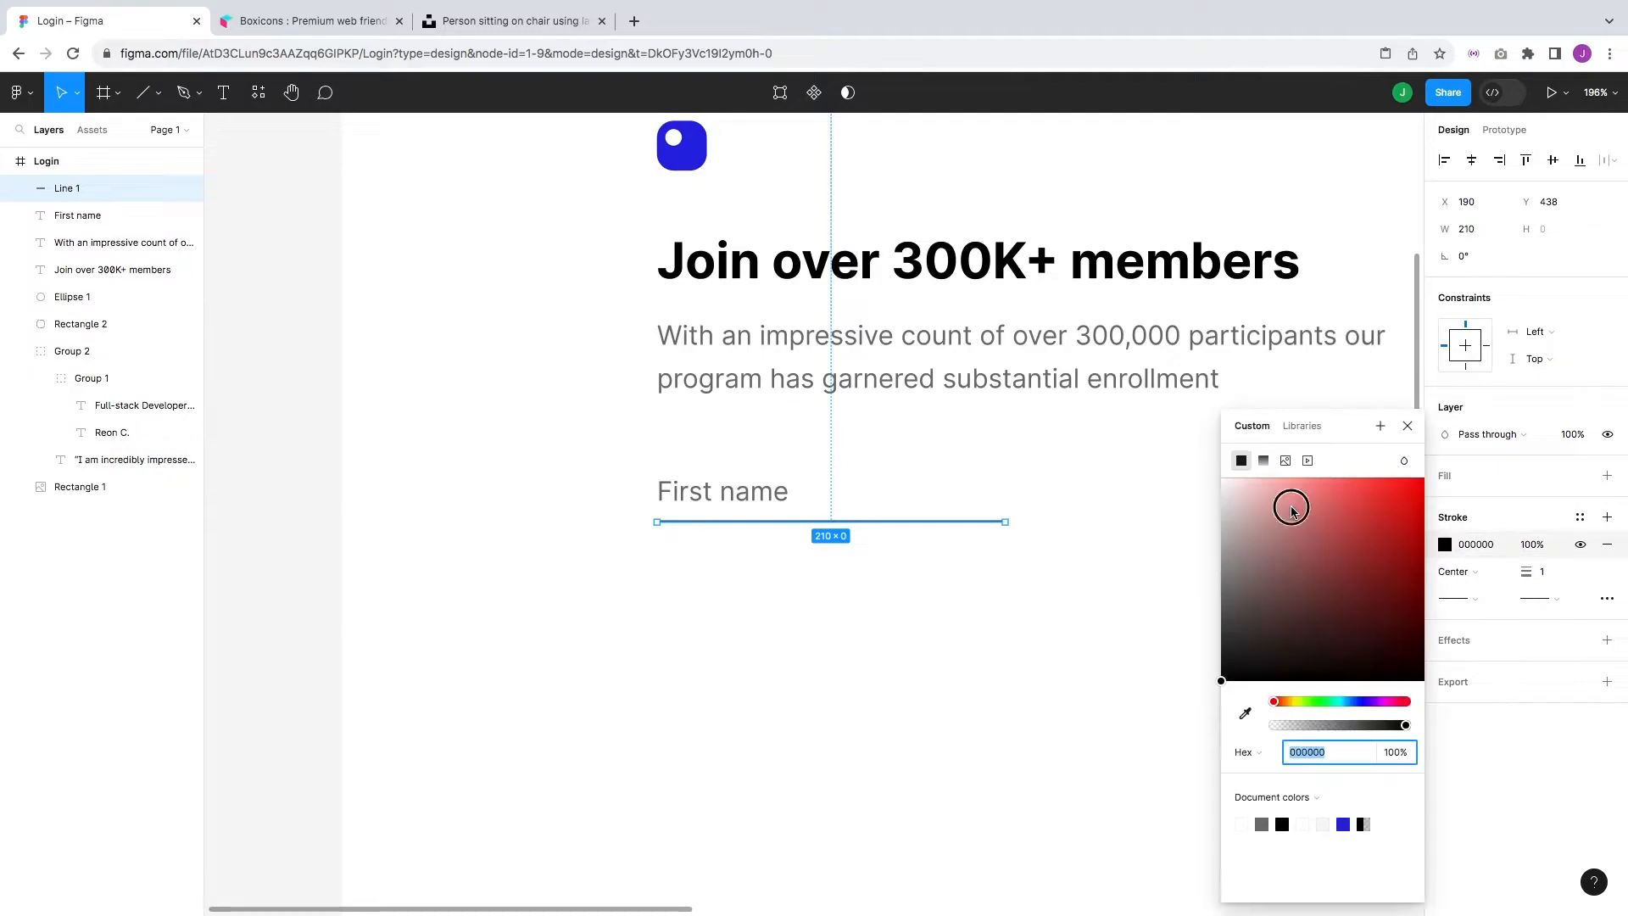
{"action": "type", "text": "D8D8D8"}
{"action": "key", "text": "Return"}
{"action": "left_click_drag", "start_coordinate": [1162, 516], "coordinate": [1161, 518]}
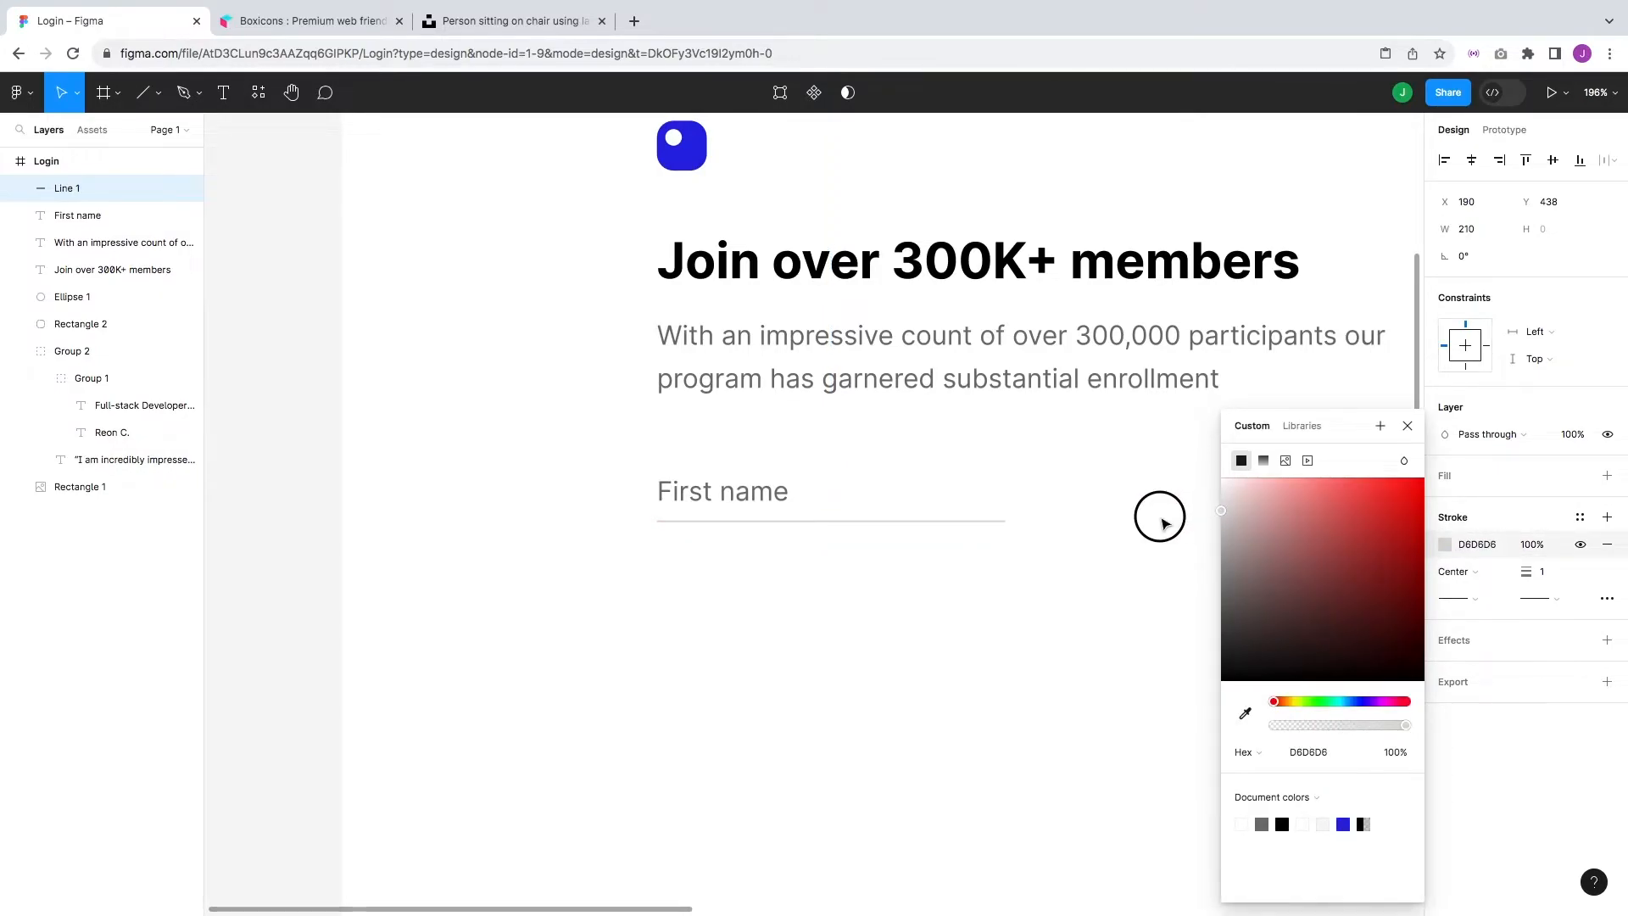
{"action": "left_click", "coordinate": [1062, 634]}
- Group the "First name" label with its underline
{"action": "scroll", "coordinate": [1061, 635], "scroll_direction": "right", "scroll_amount": 2}
{"action": "scroll", "coordinate": [1062, 635], "scroll_direction": "up", "scroll_amount": 1}
{"action": "left_click", "coordinate": [573, 531]}
{"action": "left_click", "coordinate": [731, 611]}
{"action": "mouse_move", "coordinate": [626, 540]}
{"action": "left_mouse_down"}
{"action": "mouse_move", "coordinate": [708, 511]}
{"action": "mouse_move", "coordinate": [627, 540]}
{"action": "left_mouse_up"}
{"action": "left_click", "coordinate": [636, 620]}
{"action": "left_click_drag", "start_coordinate": [597, 626], "coordinate": [603, 519]}
{"action": "left_click", "coordinate": [1437, 156]}
{"action": "left_click", "coordinate": [955, 647]}
{"action": "left_click_drag", "start_coordinate": [647, 618], "coordinate": [404, 423]}
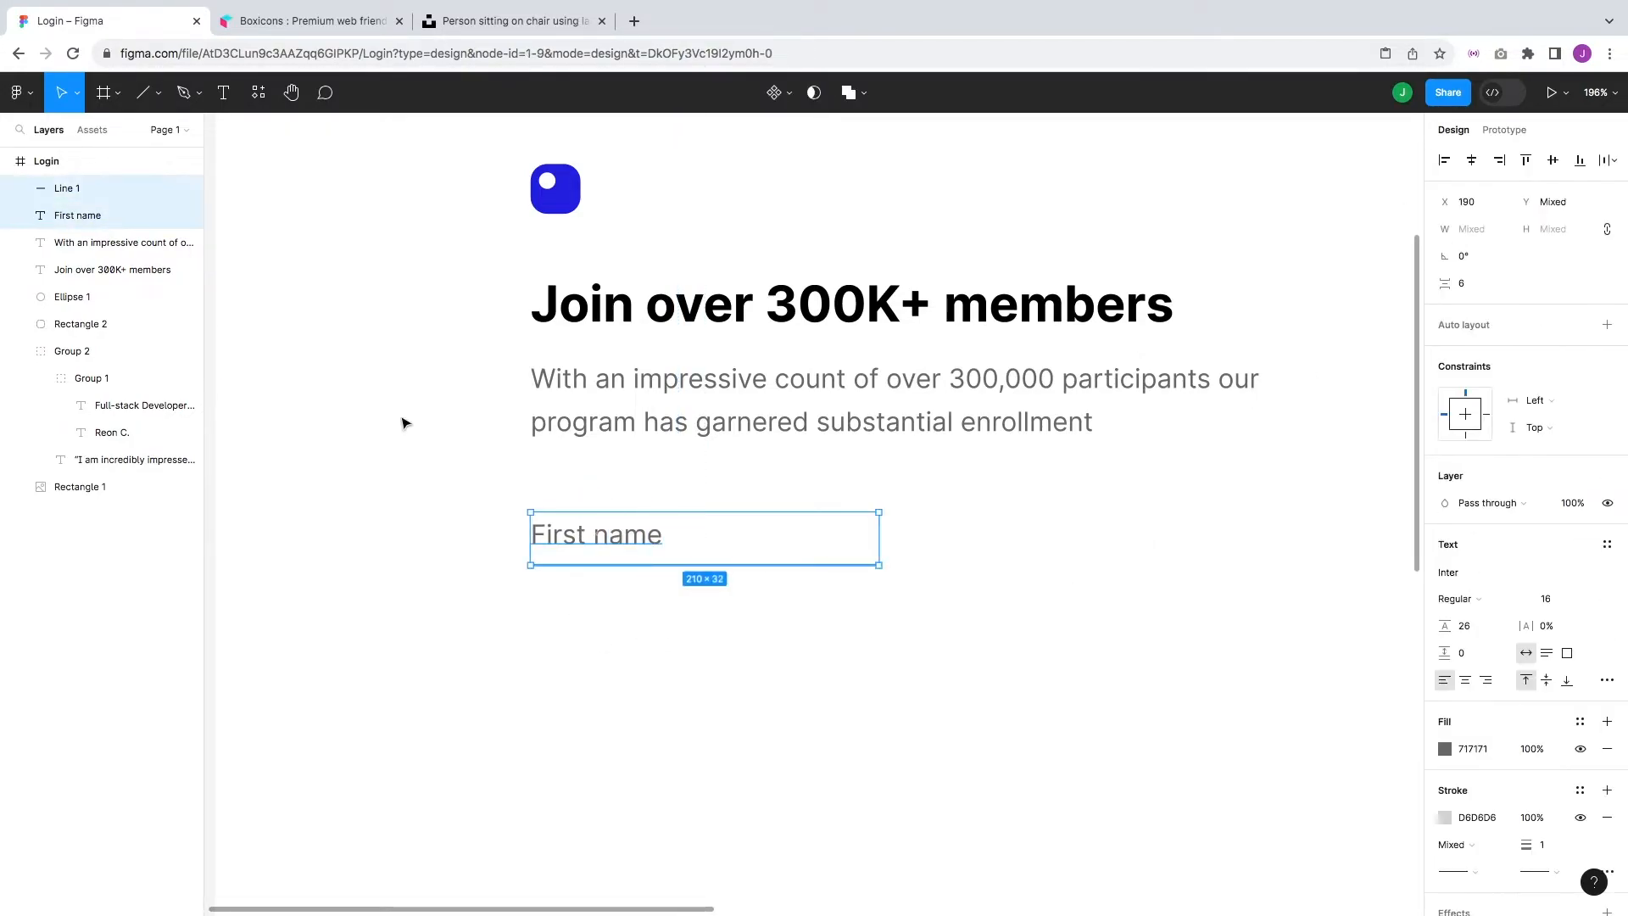
{"action": "key", "text": "ctrl+g"}
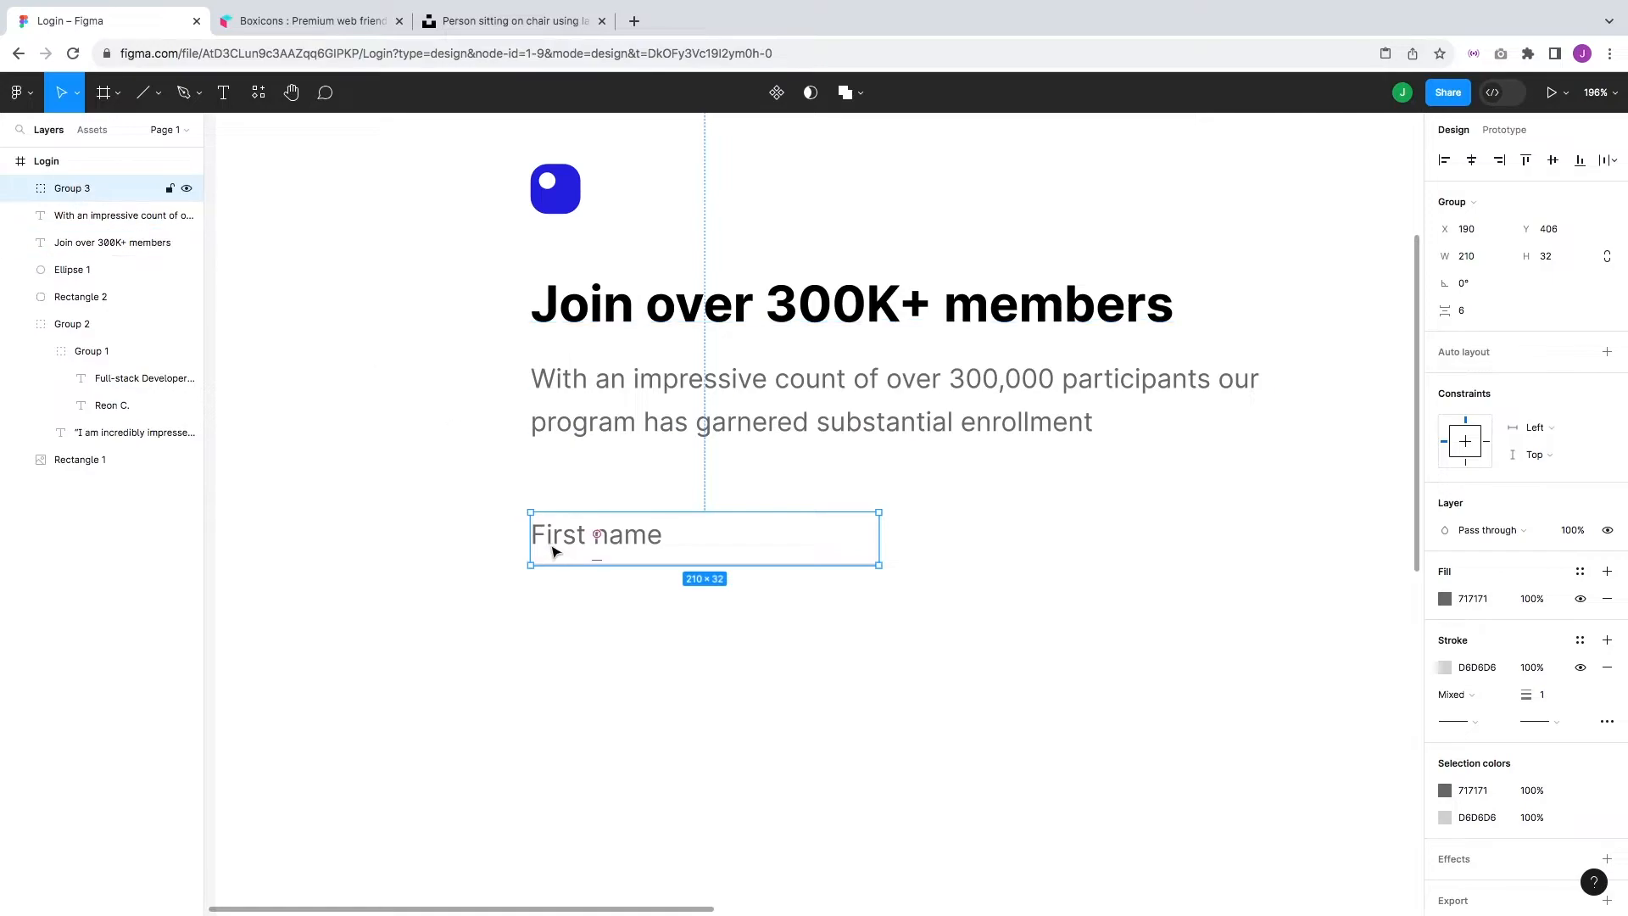
- Duplicate the "First name" field group and place the copy beside it at X 422 on the same row
{"action": "key", "text": "ctrl+d"}
{"action": "left_click_drag", "start_coordinate": [637, 543], "coordinate": [1021, 548]}
{"action": "left_click", "coordinate": [981, 658]}
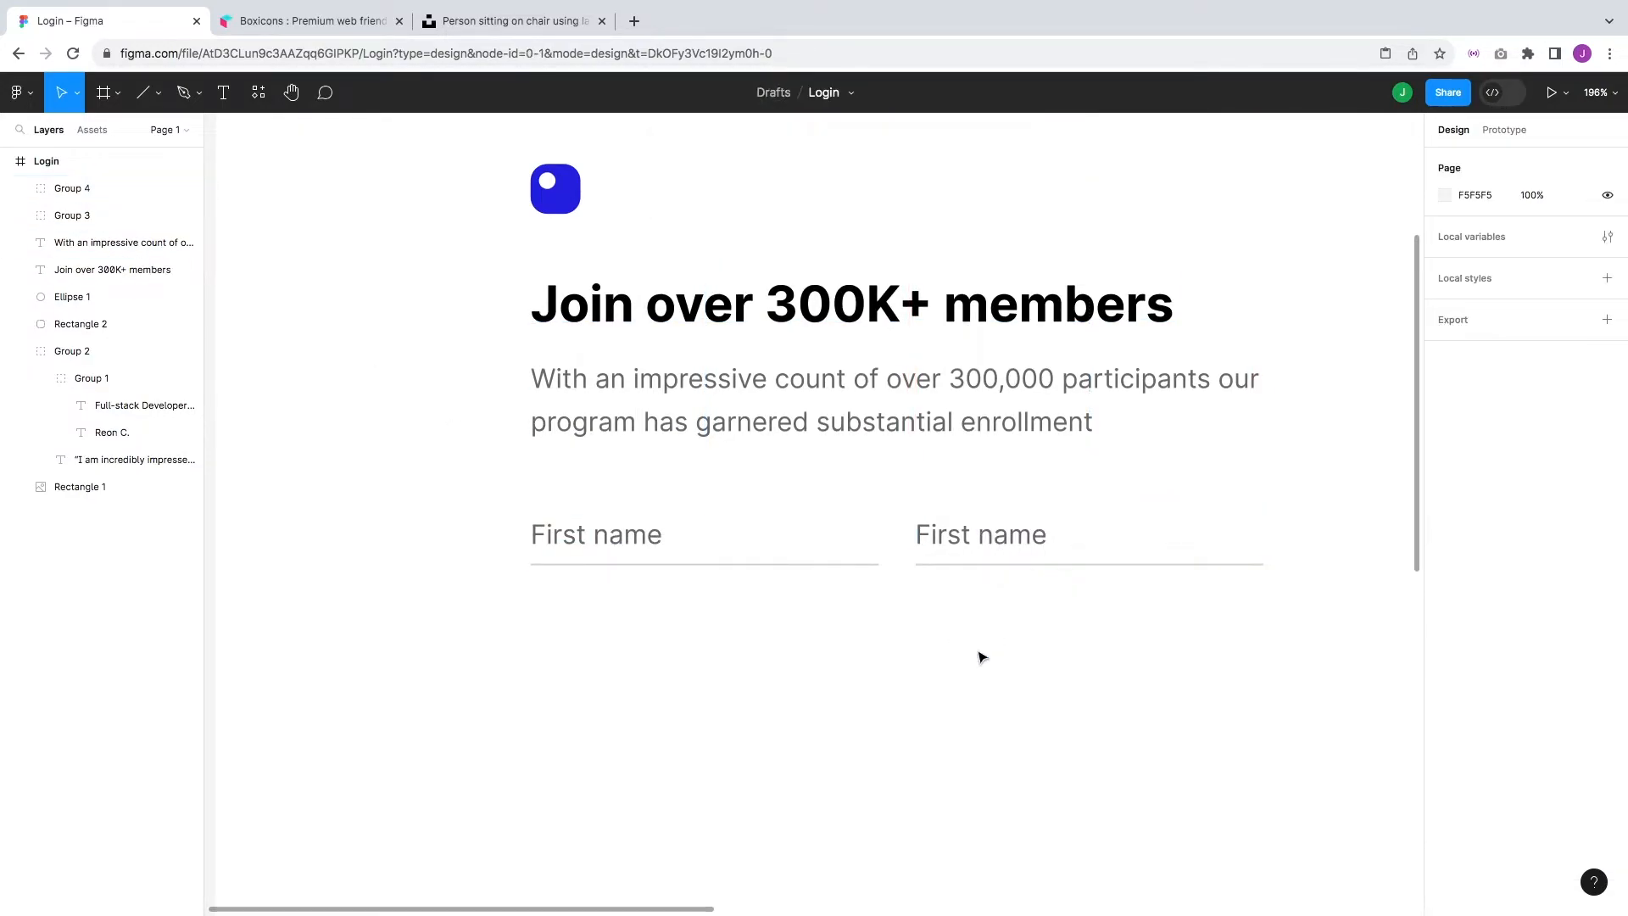
{"action": "scroll", "coordinate": [980, 658], "scroll_direction": "down", "scroll_amount": 5}
{"action": "scroll", "coordinate": [971, 665], "scroll_direction": "up", "scroll_amount": 4}
- Change the second field's label to "Last name"
{"action": "double_click", "coordinate": [1001, 534]}
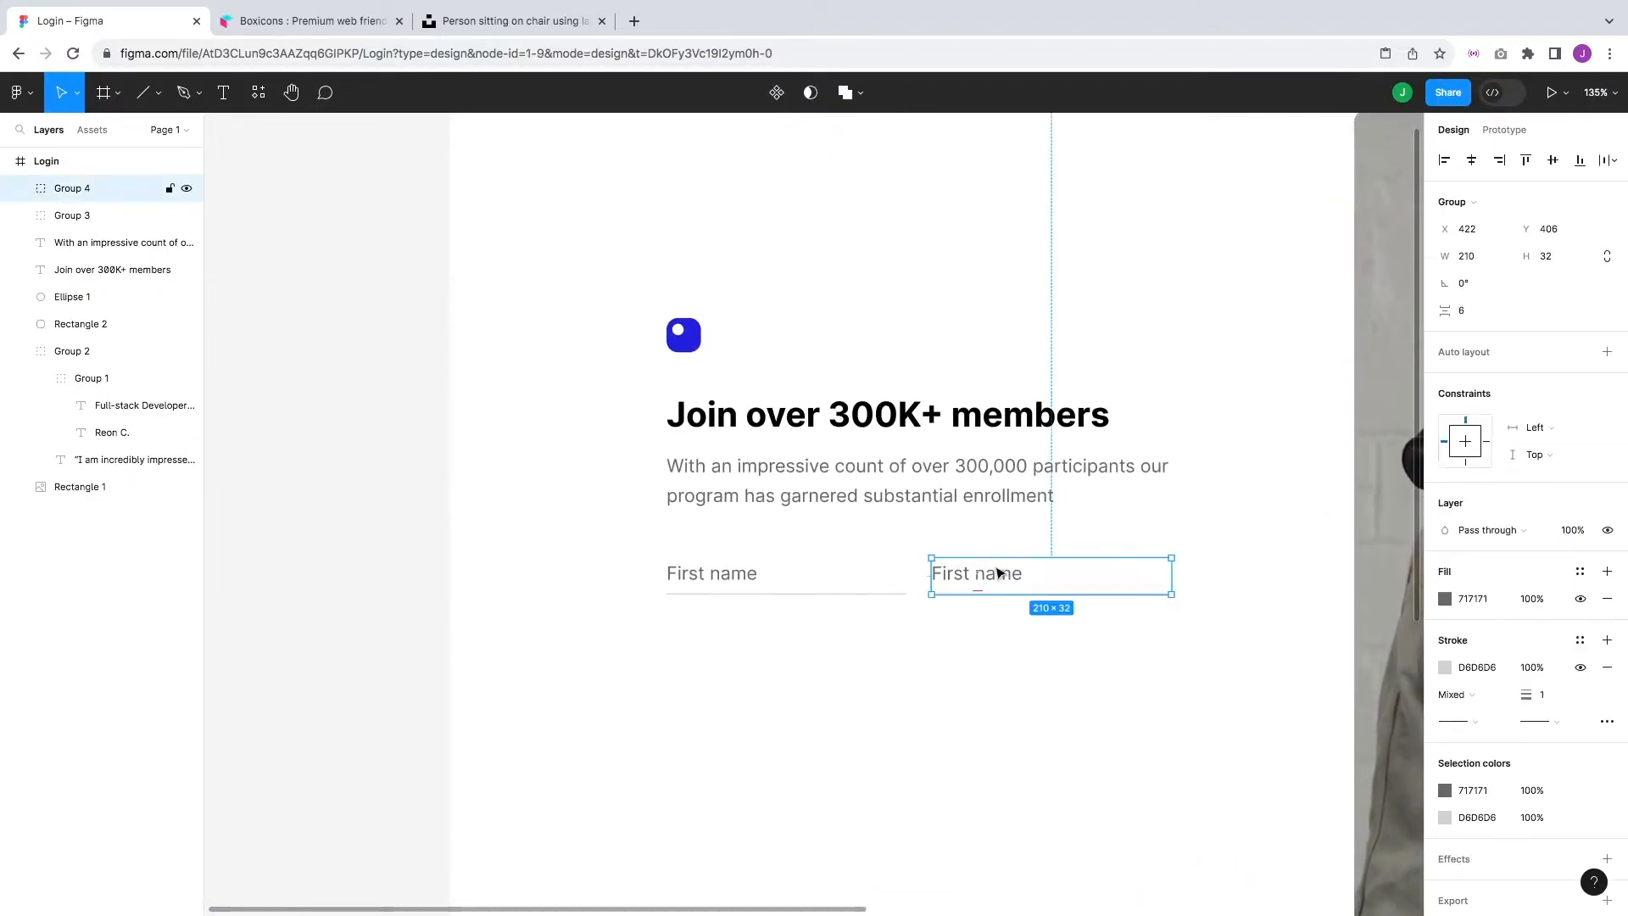
{"action": "double_click", "coordinate": [991, 576]}
{"action": "key", "text": "ctrl+shift+Left"}
{"action": "type", "text": "Last"}
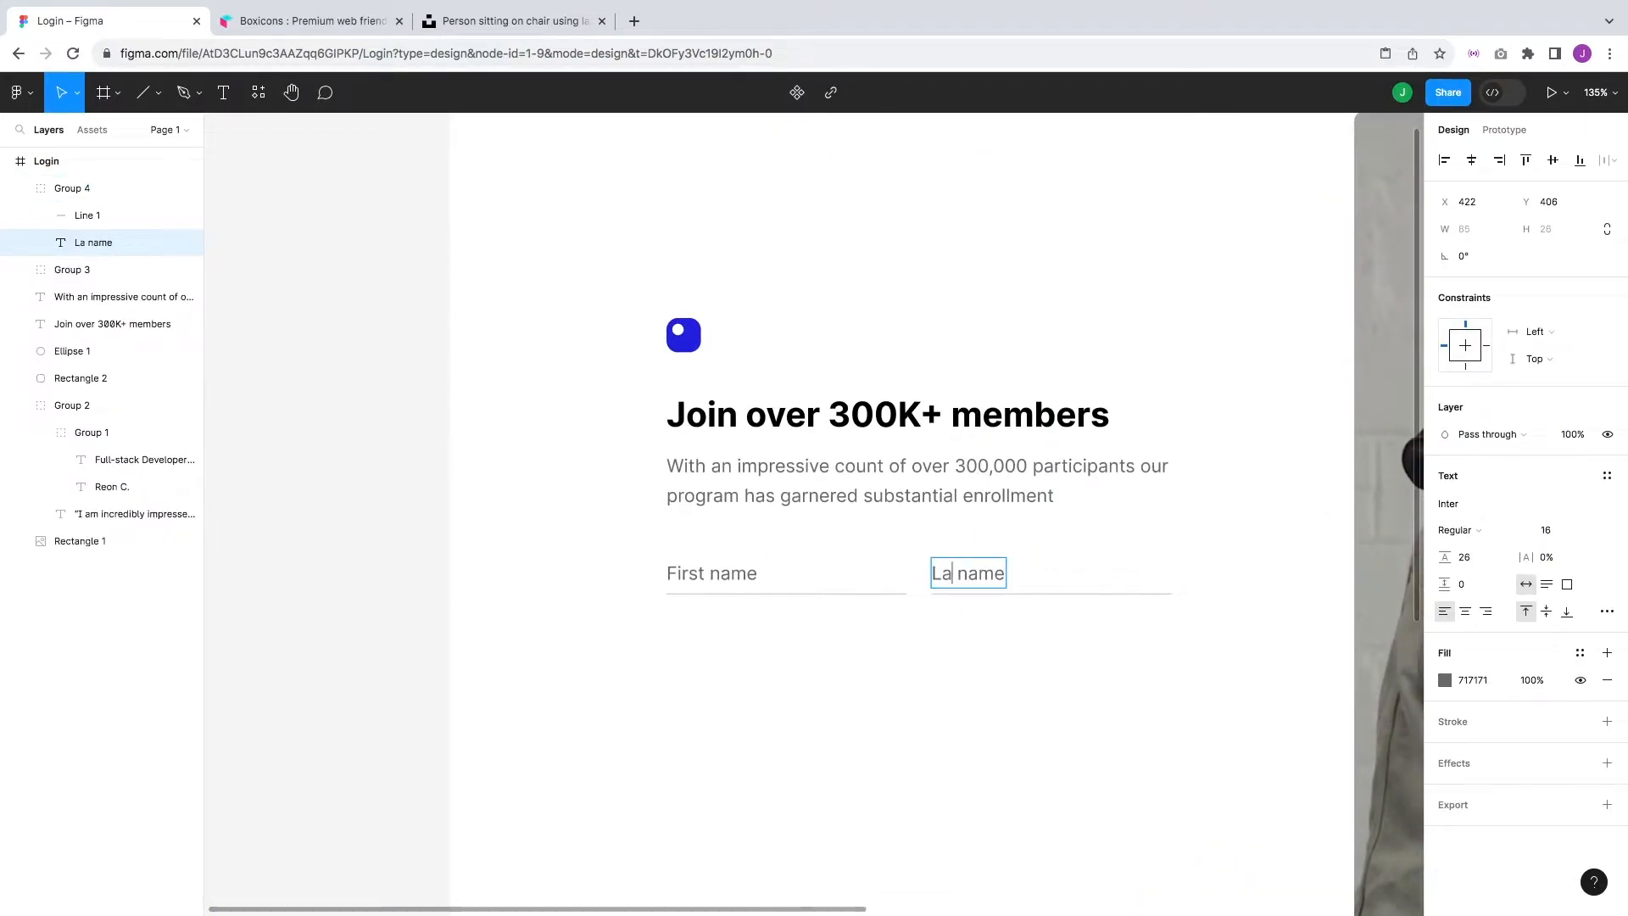
{"action": "left_click", "coordinate": [970, 683]}
- Place a copy of the "First name" field directly below it and relabel the copy "Job Role"
{"action": "left_click", "coordinate": [737, 574]}
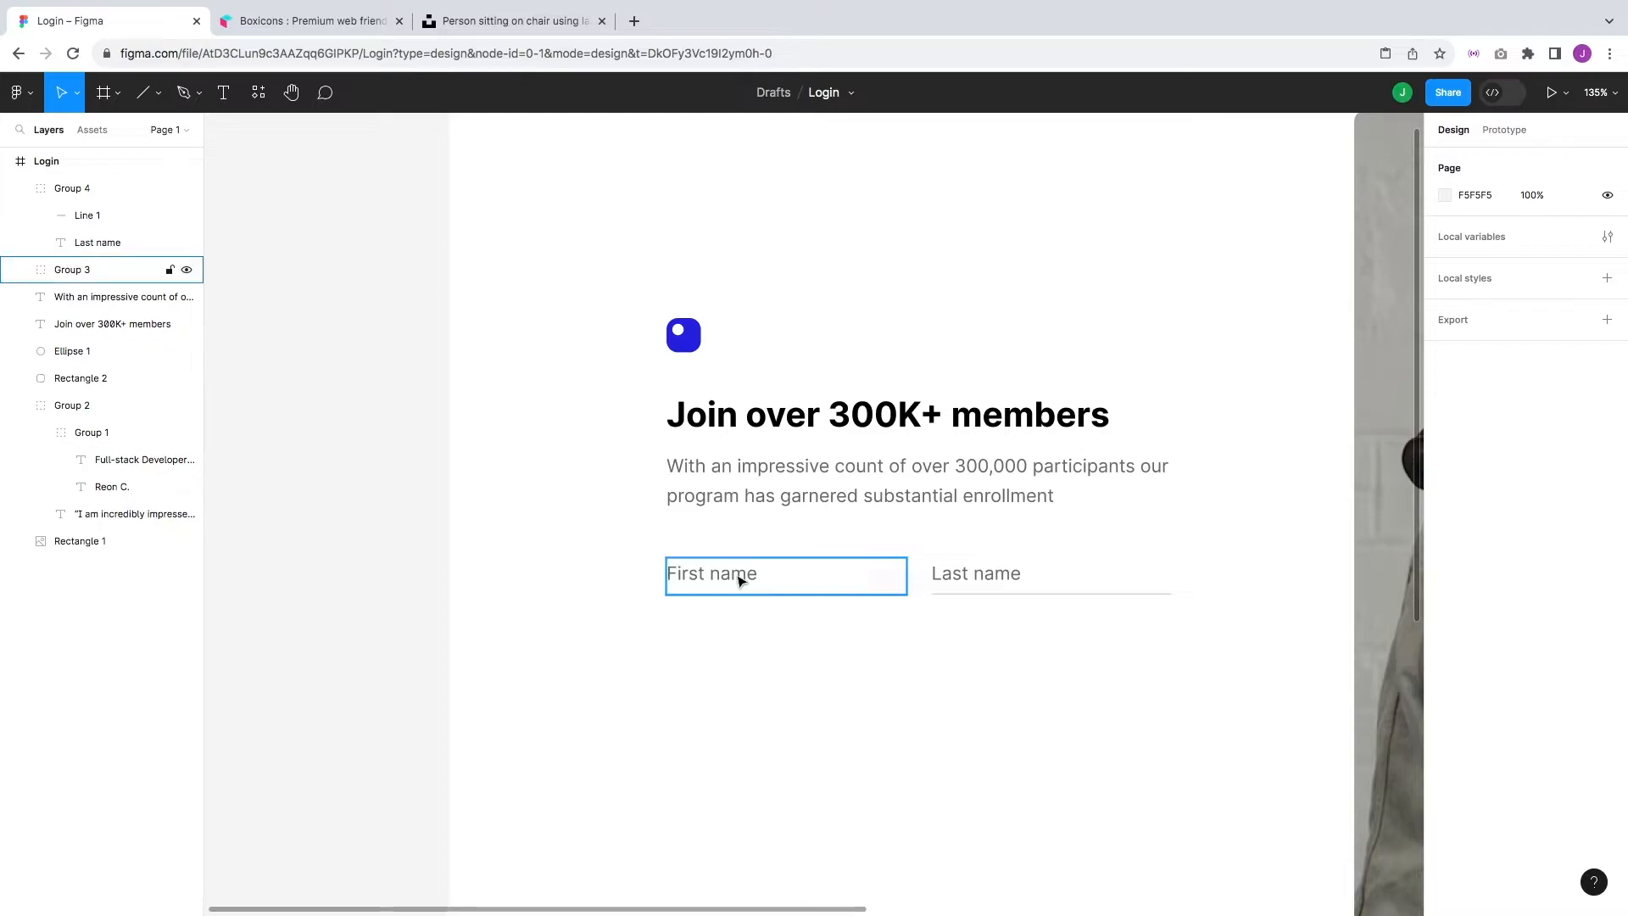
{"action": "left_click_drag", "start_coordinate": [738, 581], "coordinate": [740, 640]}
{"action": "double_click", "coordinate": [741, 639]}
{"action": "double_click", "coordinate": [741, 639]}
{"action": "key", "text": "super+a"}
{"action": "type", "text": "Job"}
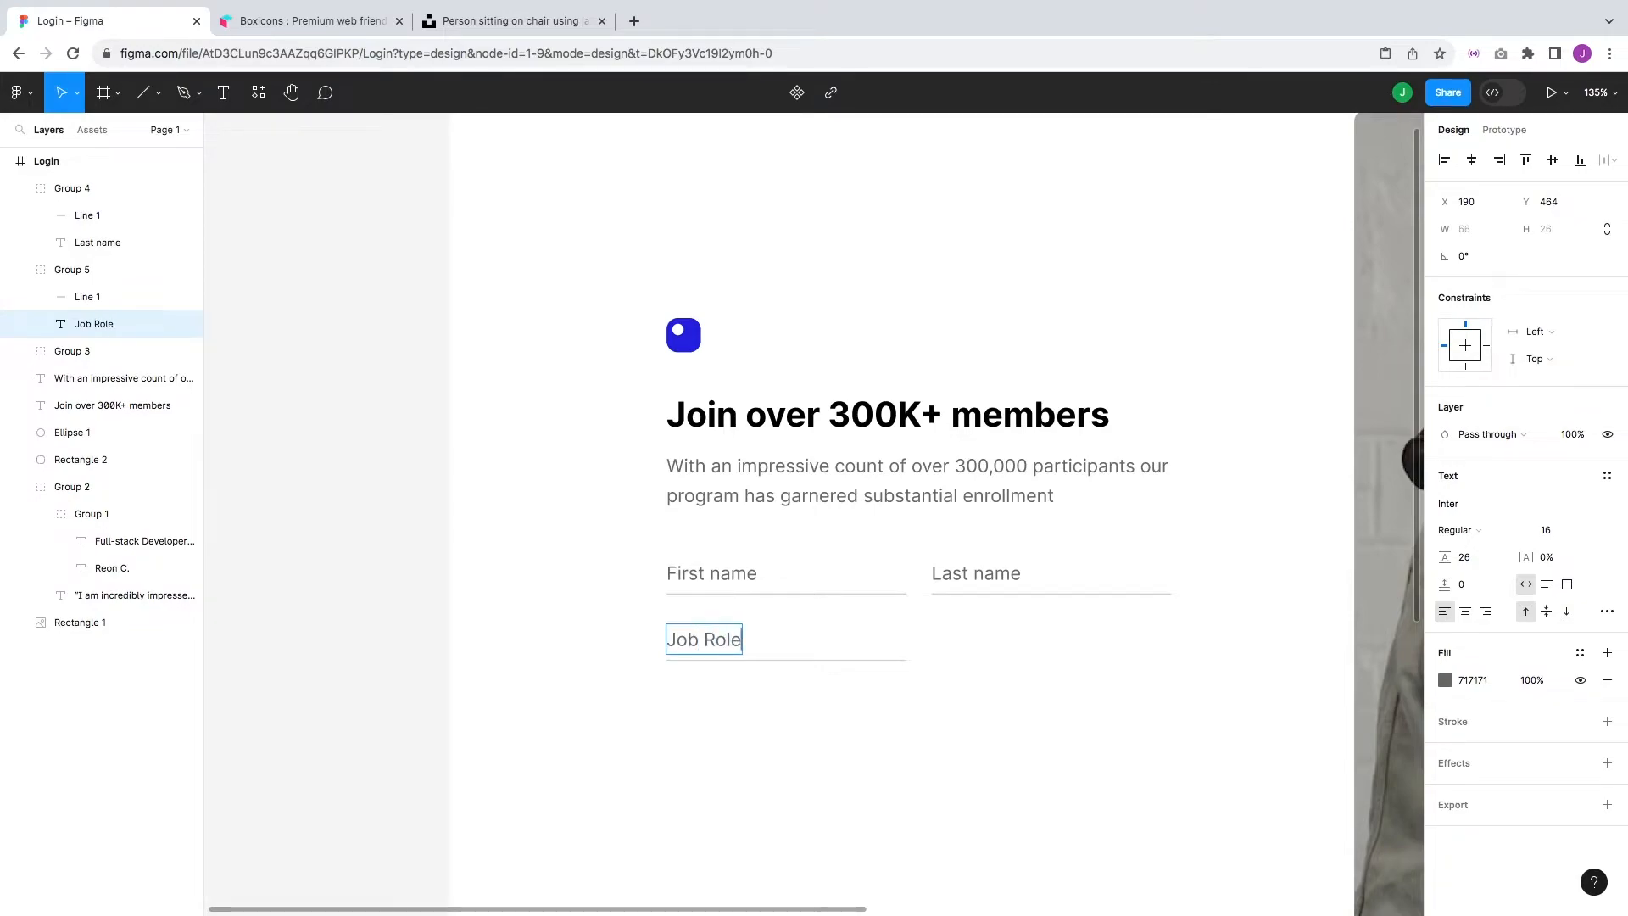
{"action": "left_click", "coordinate": [930, 704]}
- Extend the "Job Role" underline to a width of 442, ending level with the "Last name" underline
{"action": "scroll", "coordinate": [898, 552], "scroll_direction": "down", "scroll_amount": 3}
{"action": "scroll", "coordinate": [776, 478], "scroll_direction": "up", "scroll_amount": 1}
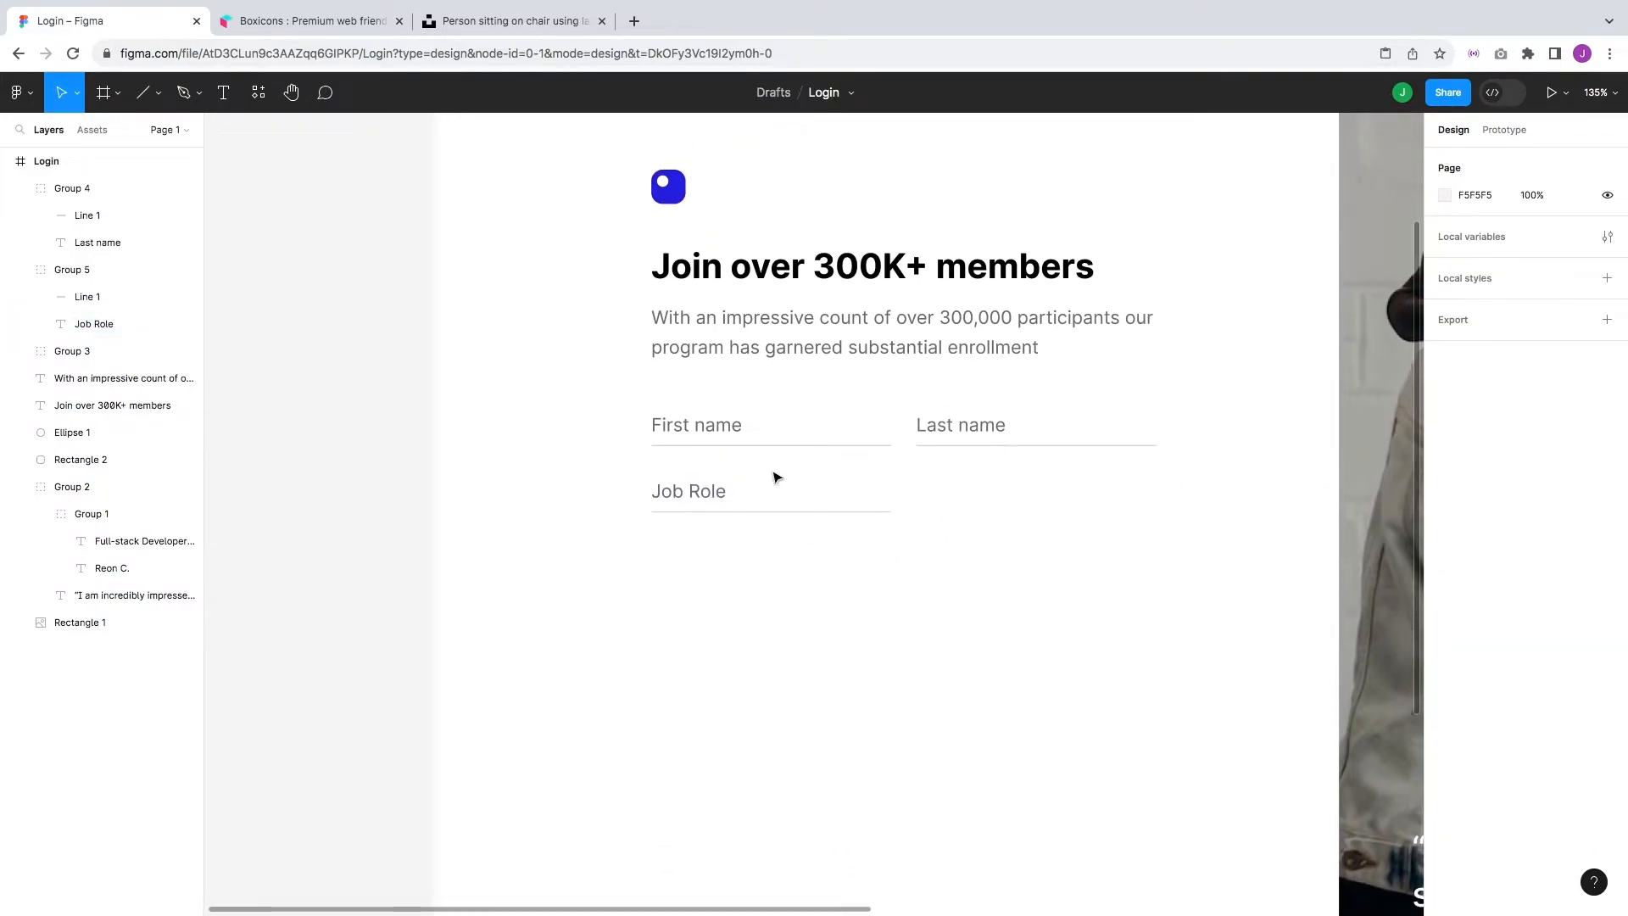
{"action": "left_click", "coordinate": [828, 513]}
{"action": "scroll", "coordinate": [822, 512], "scroll_direction": "down", "scroll_amount": 1}
{"action": "left_click", "coordinate": [88, 299]}
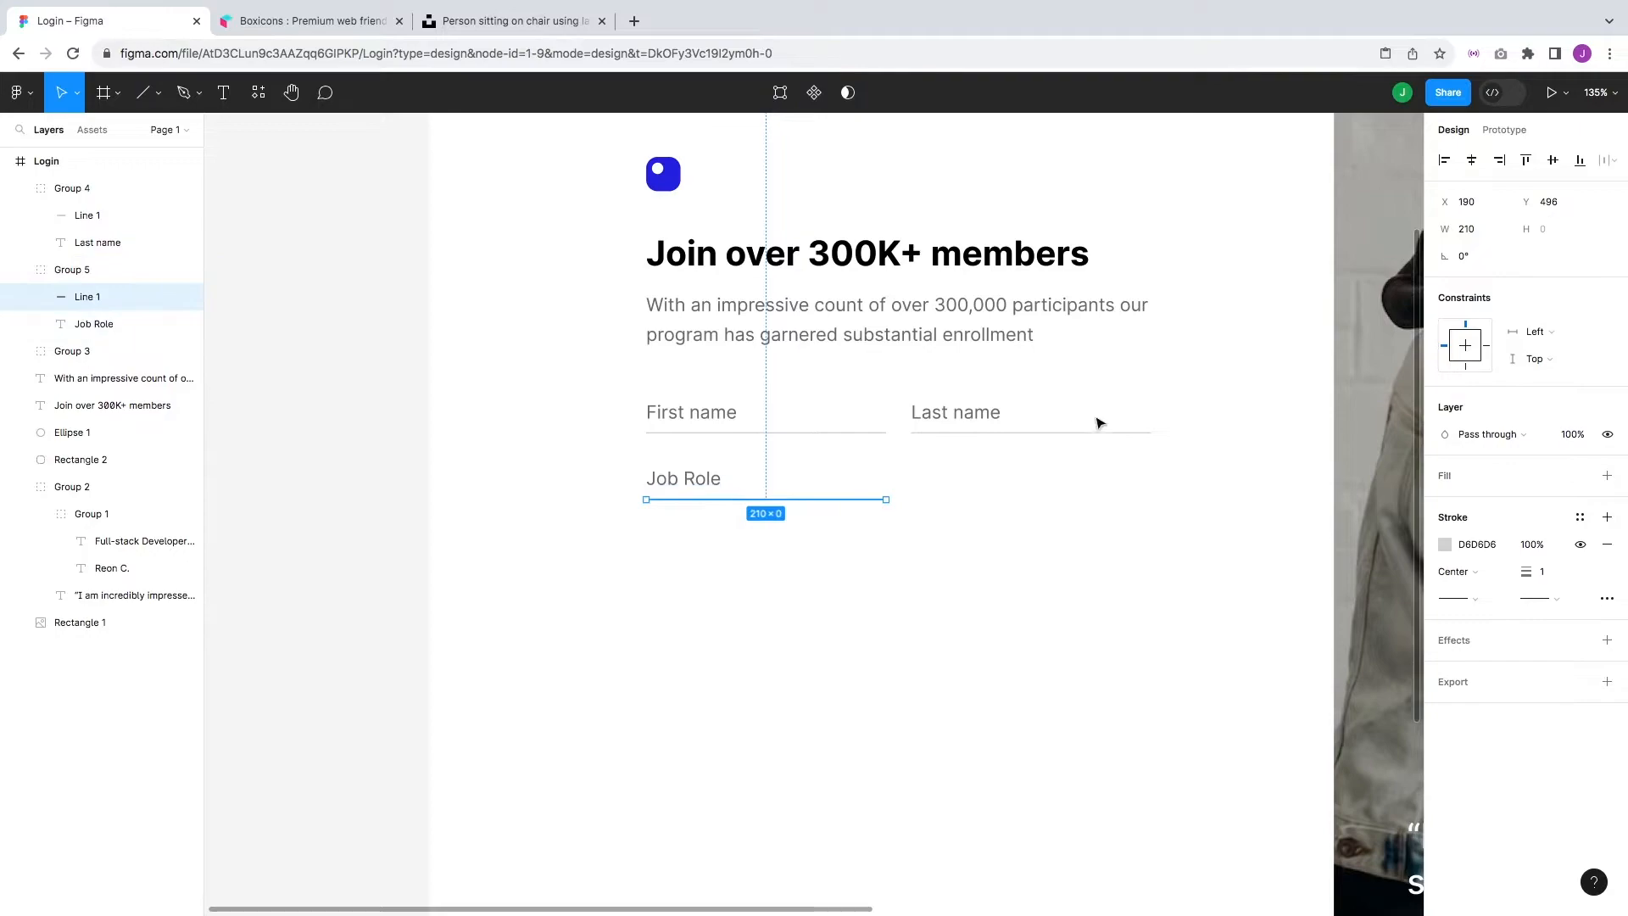
{"action": "left_click_drag", "start_coordinate": [891, 499], "coordinate": [1150, 500]}
{"action": "left_click", "coordinate": [1125, 586]}
- Duplicate the "Job Role" field, place the copy below it, and relabel it "Work email"
{"action": "scroll", "coordinate": [975, 610], "scroll_direction": "left", "scroll_amount": 1}
{"action": "left_click", "coordinate": [767, 494]}
{"action": "key", "text": "ctrl+d"}
{"action": "left_click_drag", "start_coordinate": [763, 494], "coordinate": [767, 570]}
{"action": "double_click", "coordinate": [752, 552]}
{"action": "key", "text": "Return"}
{"action": "type", "text": "Work email"}
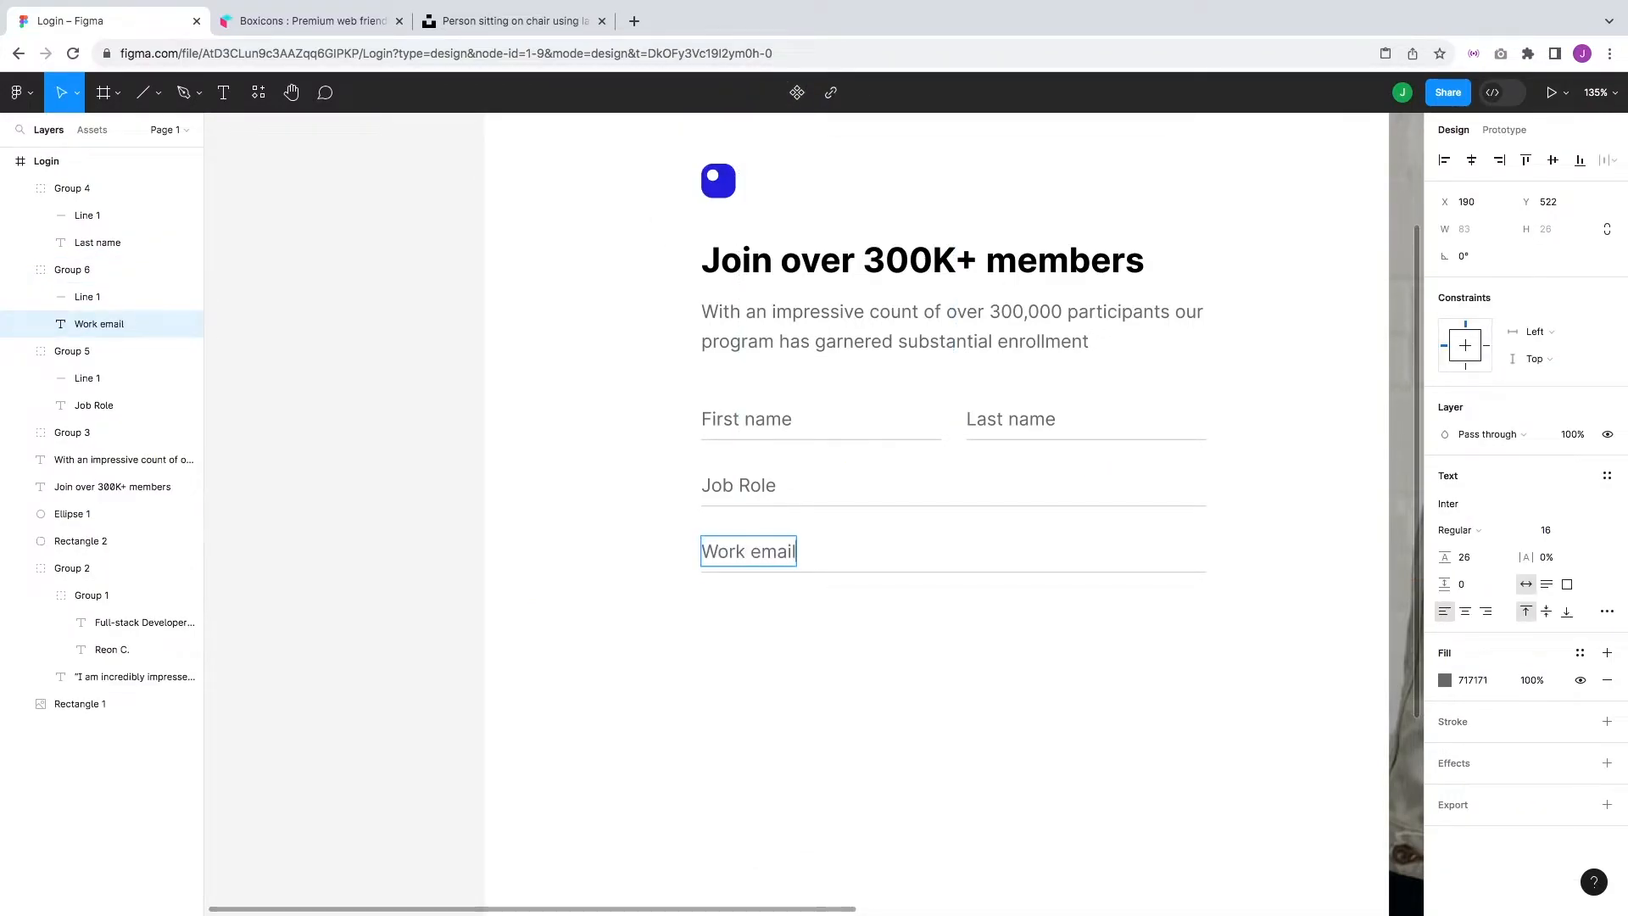
{"action": "left_click", "coordinate": [755, 617]}
- Duplicate the "Work email" field, place the copy 26 below it, and relabel it "Phone"
{"action": "left_click", "coordinate": [755, 567]}
{"action": "key", "text": "ctrl+d"}
{"action": "left_click_drag", "start_coordinate": [756, 566], "coordinate": [780, 624]}
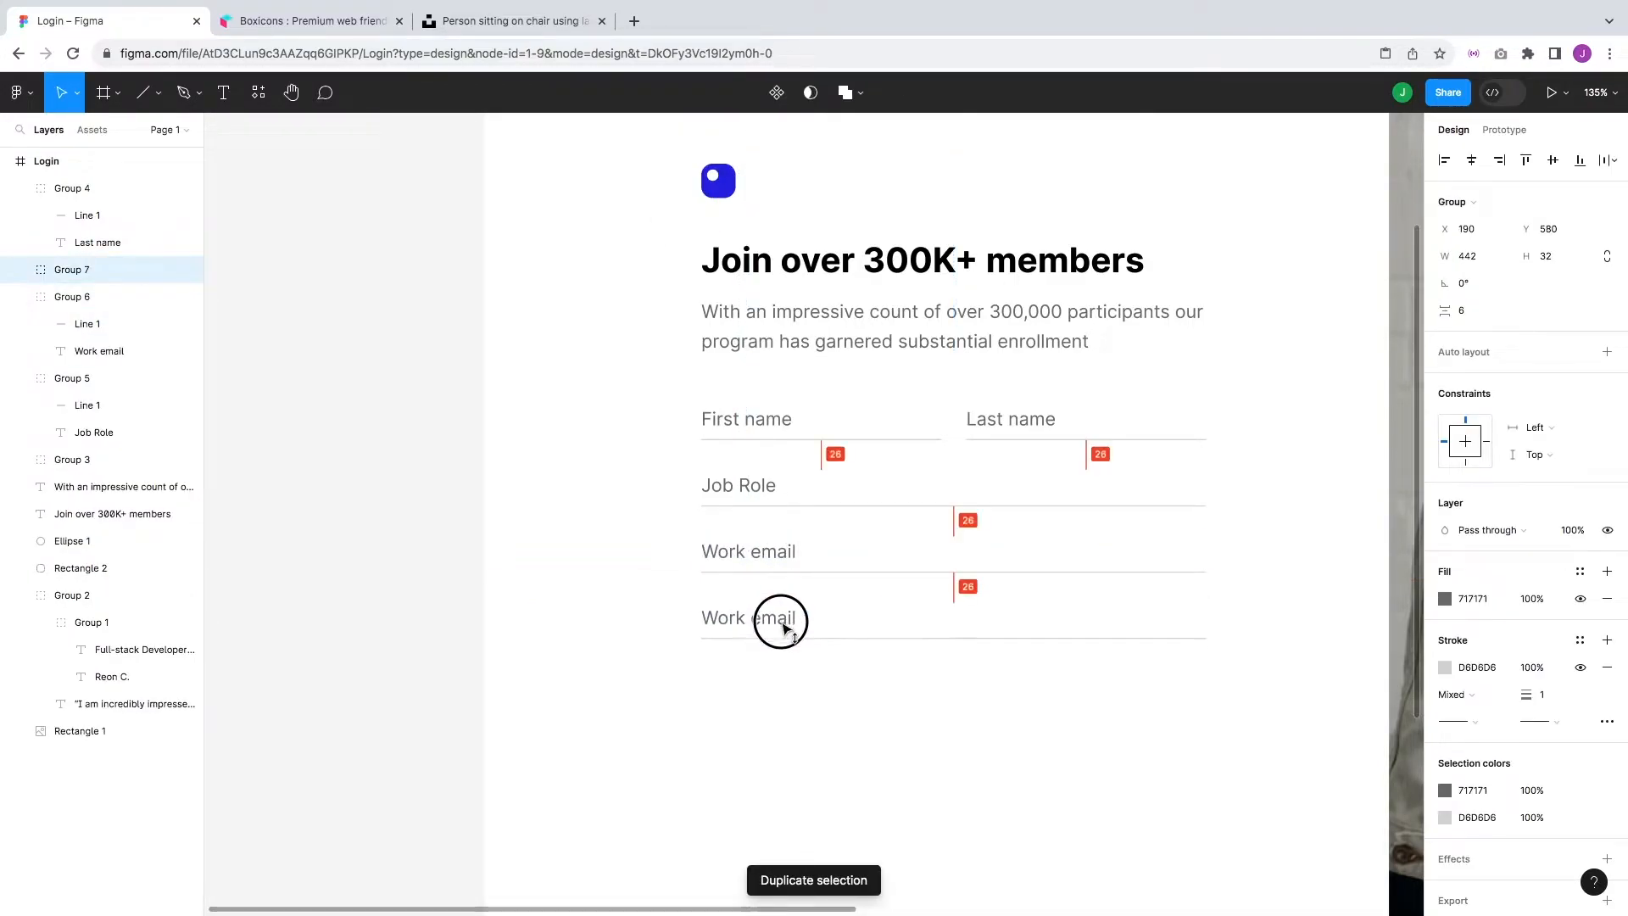
{"action": "double_click", "coordinate": [776, 621]}
{"action": "key", "text": "Return"}
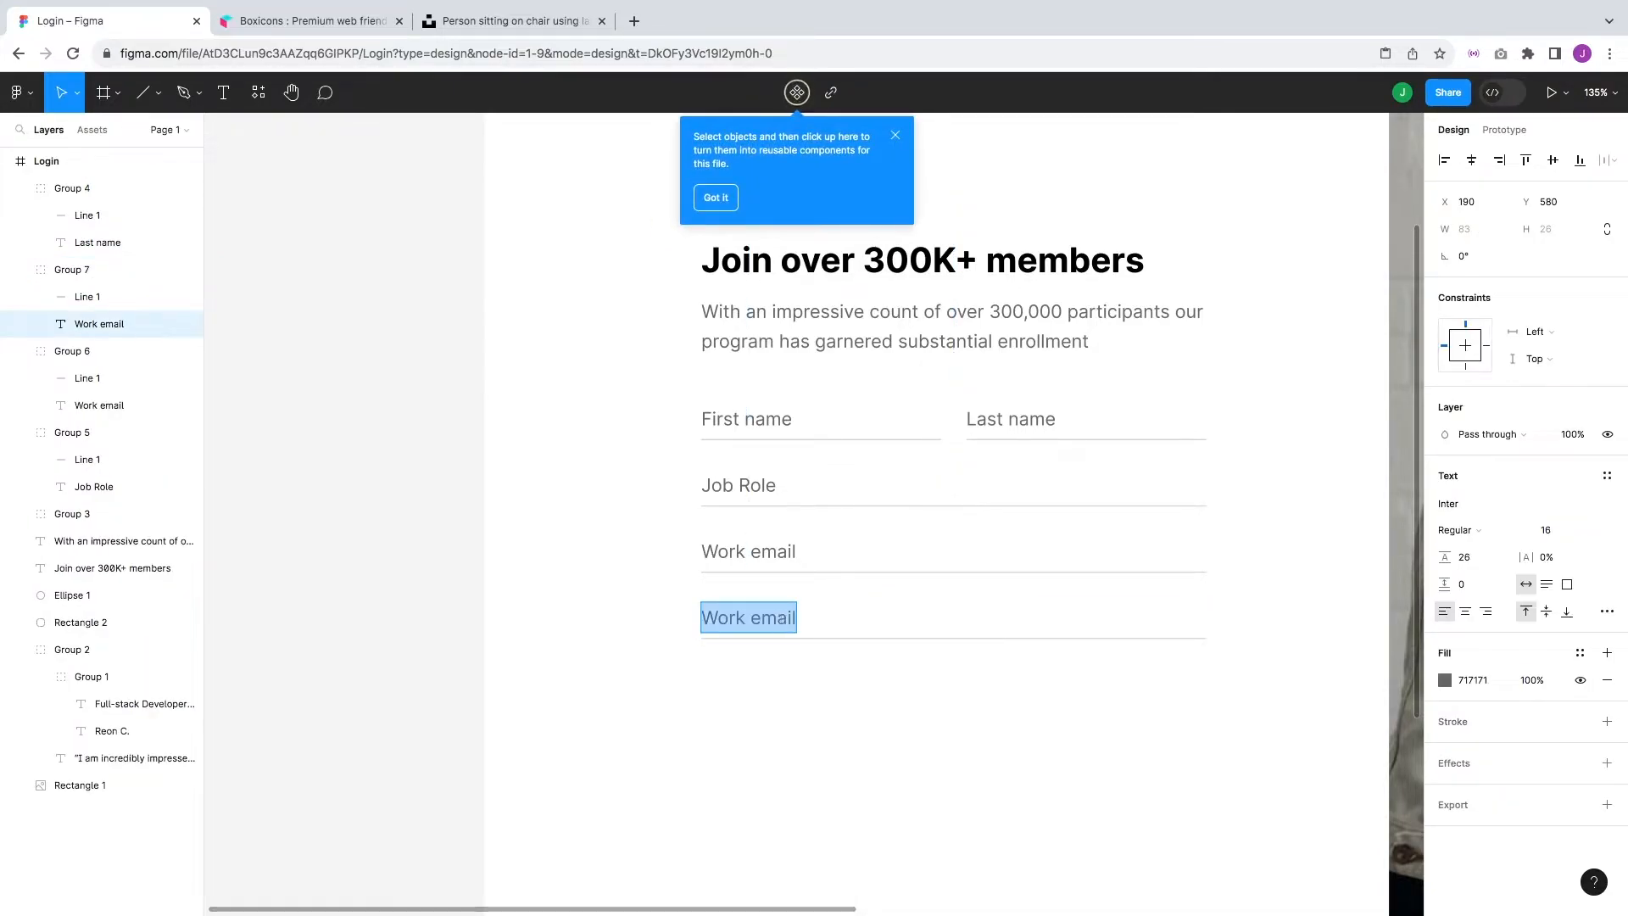
{"action": "type", "text": "Phone"}
{"action": "key", "text": "Escape"}
{"action": "left_click", "coordinate": [884, 759]}
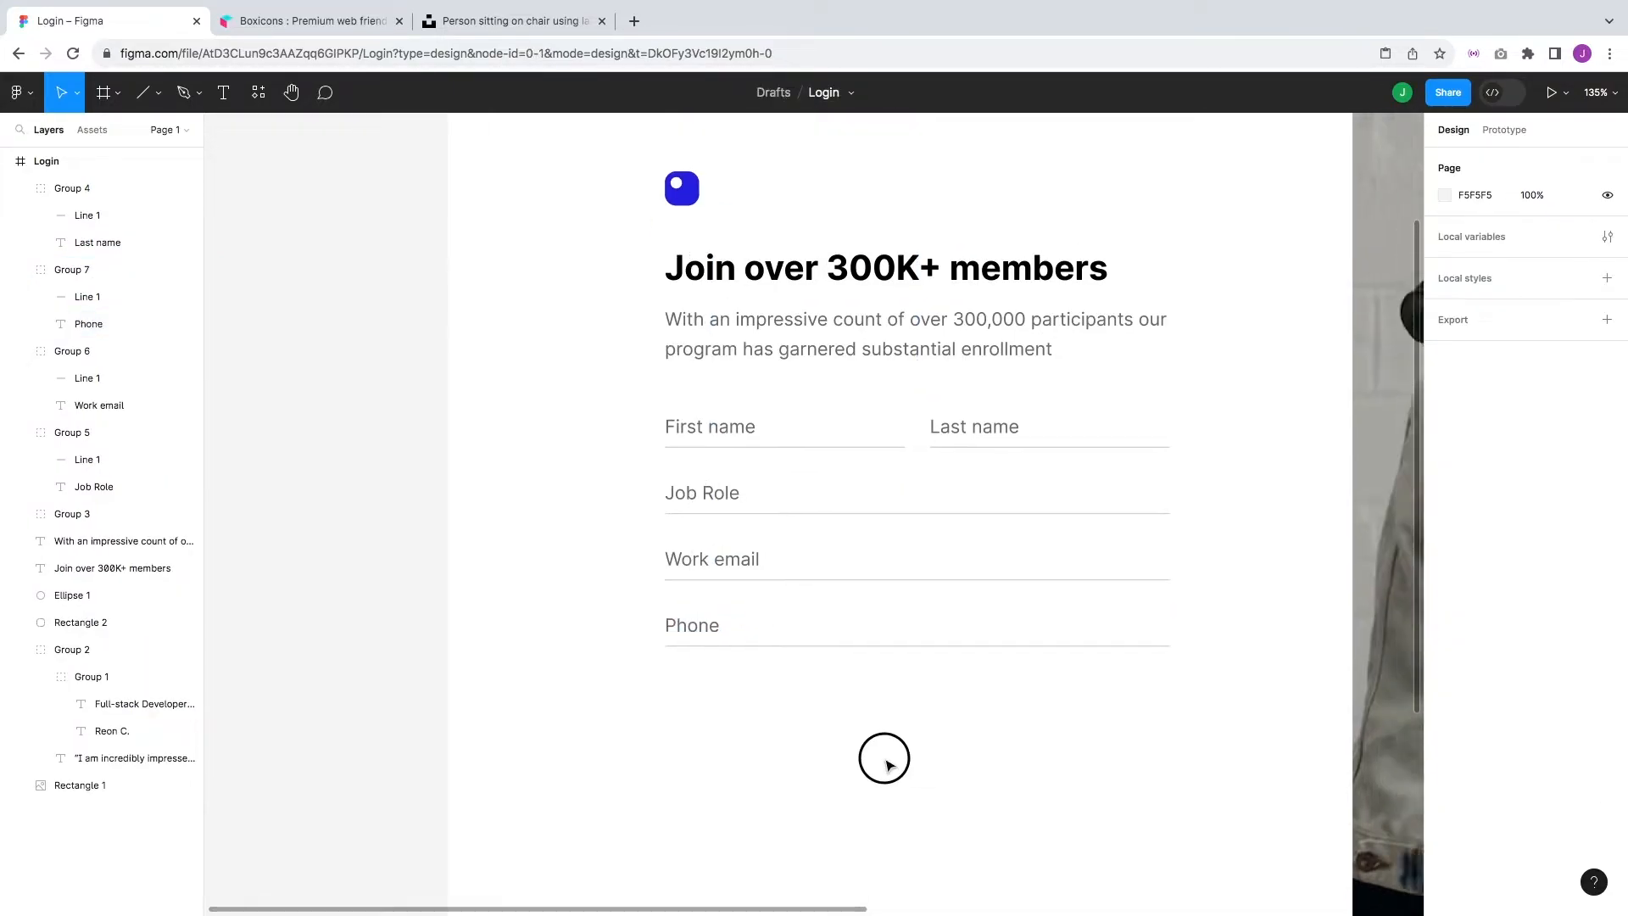
- Duplicate the "Join over 300K+ members" heading, place the copy beneath the Phone field, and change its text to "Are you a"
{"action": "scroll", "coordinate": [887, 755], "scroll_direction": "right", "scroll_amount": 1}
{"action": "scroll", "coordinate": [900, 734], "scroll_direction": "down", "scroll_amount": 4}
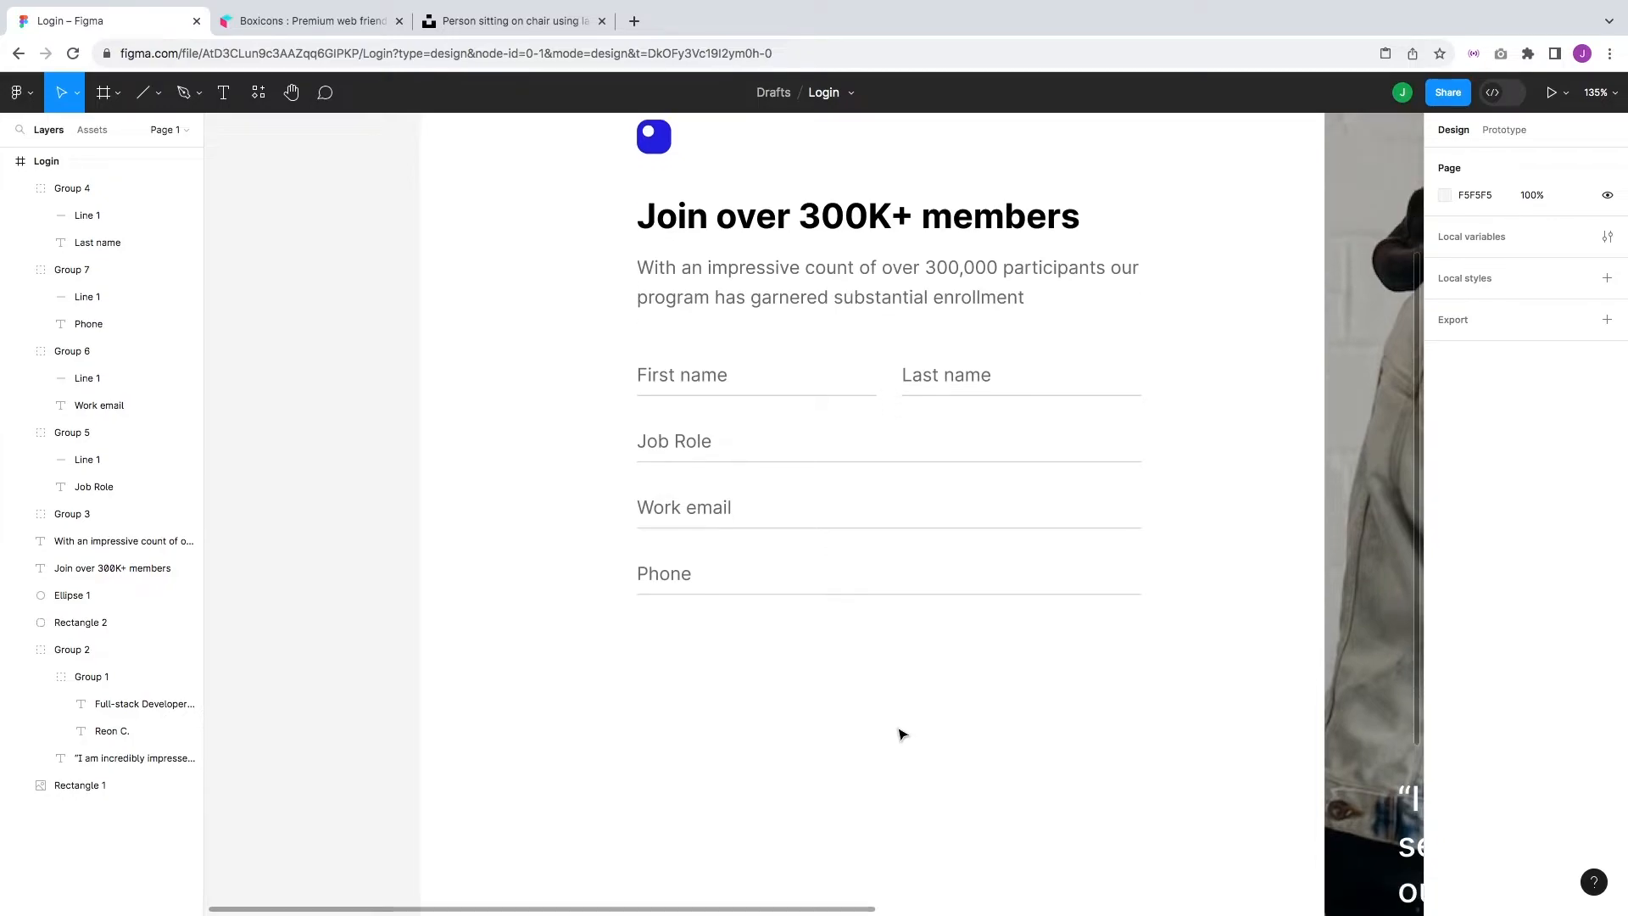
{"action": "scroll", "coordinate": [937, 726], "scroll_direction": "up", "scroll_amount": 2}
{"action": "scroll", "coordinate": [937, 726], "scroll_direction": "left", "scroll_amount": 2}
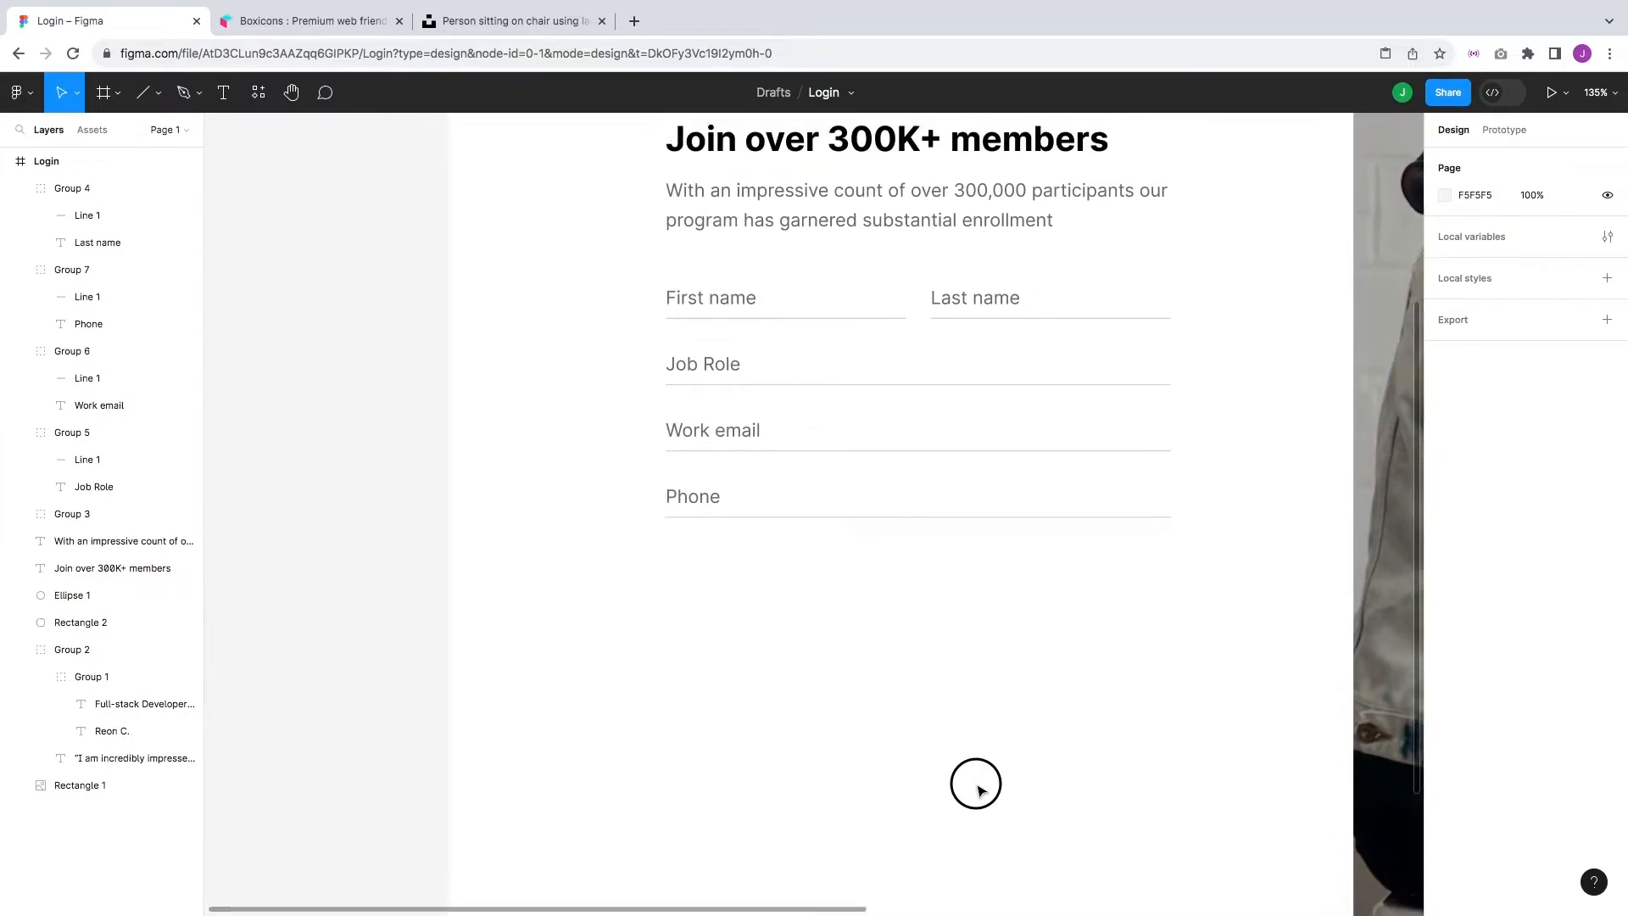
{"action": "left_click", "coordinate": [863, 173]}
{"action": "key", "text": "ctrl+d"}
{"action": "left_click_drag", "start_coordinate": [863, 173], "coordinate": [852, 633]}
{"action": "key", "text": "Return"}
{"action": "type", "text": "Are you a"}
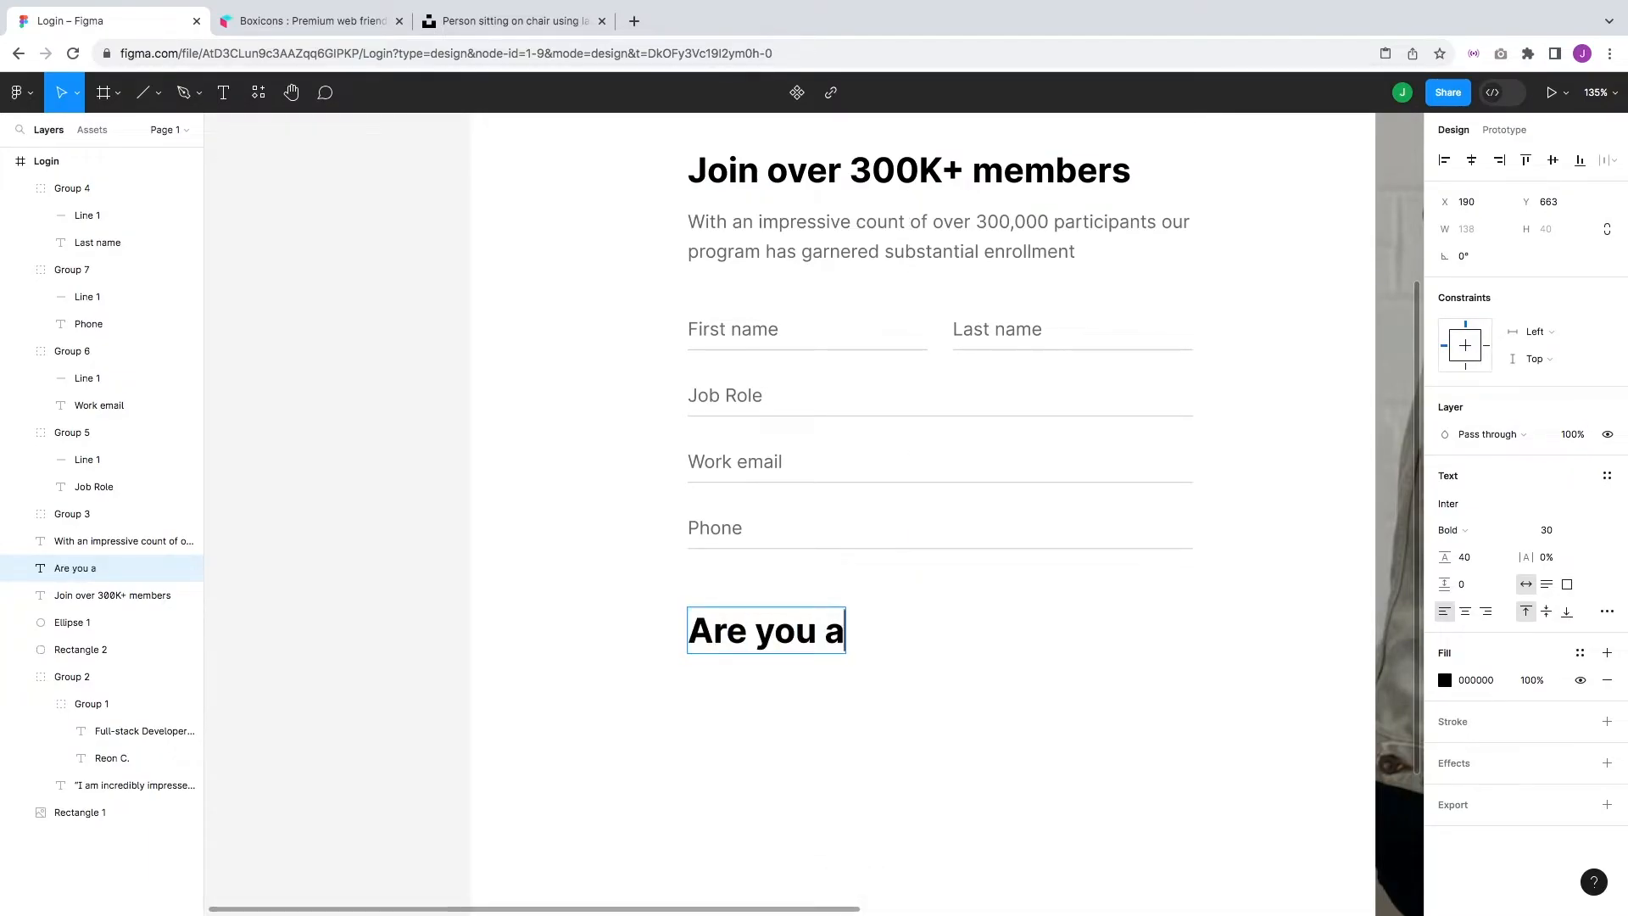
- Set the font size of the "Are you a" text to 18
{"action": "key", "text": "ctrl+a"}
{"action": "left_click", "coordinate": [1565, 532]}
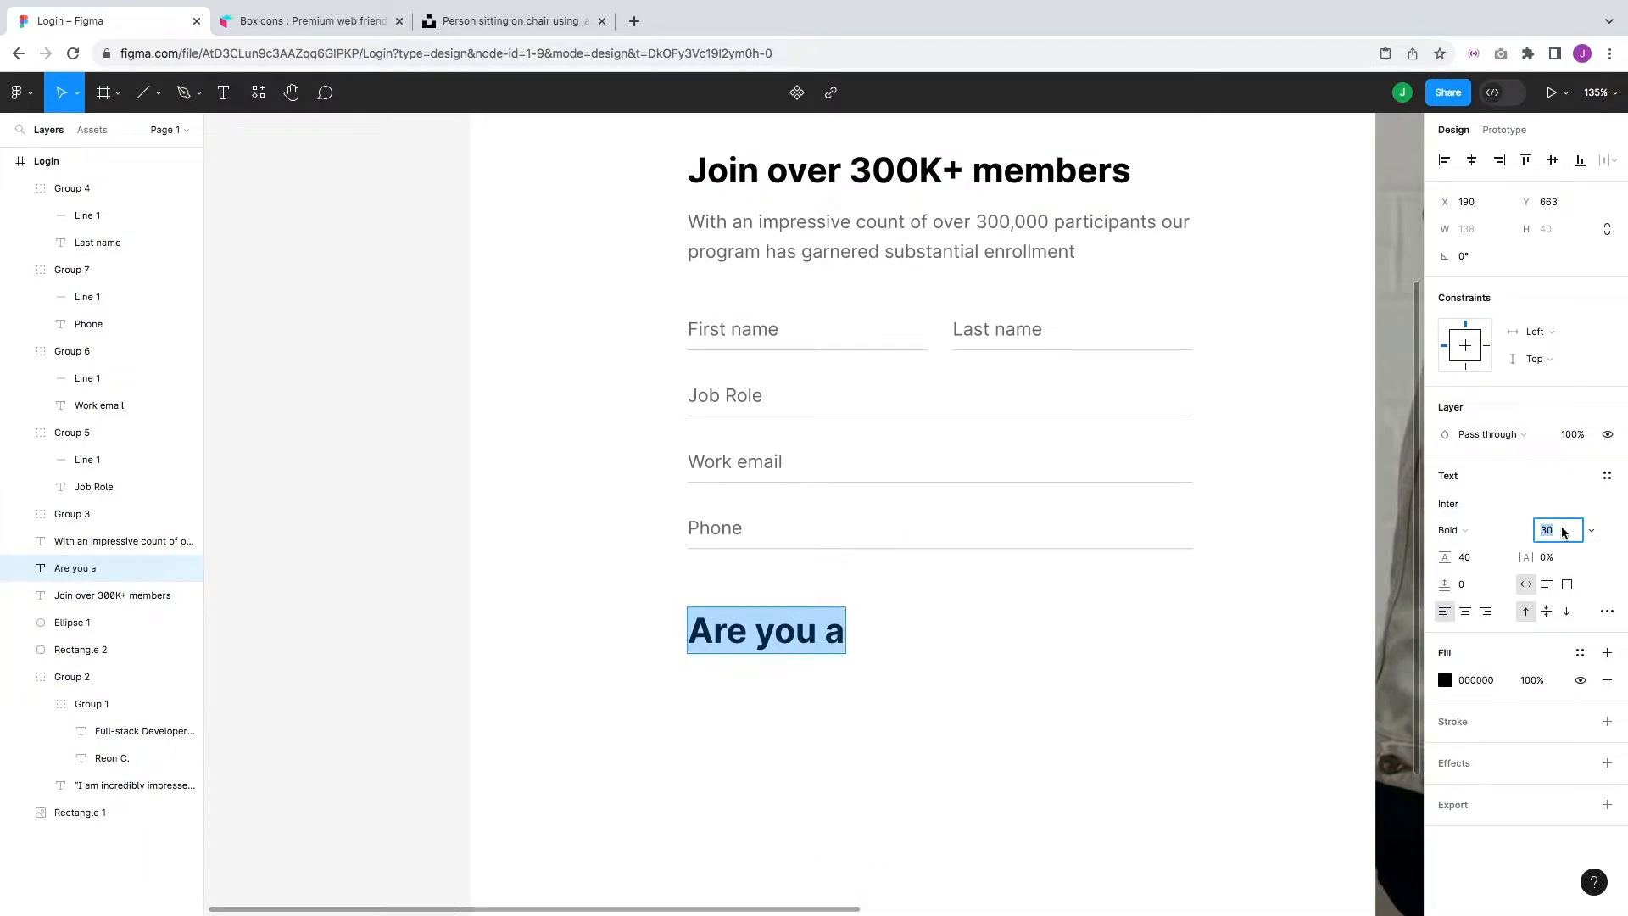
{"action": "type", "text": "18"}
{"action": "key", "text": "Return"}
{"action": "left_click", "coordinate": [970, 669]}
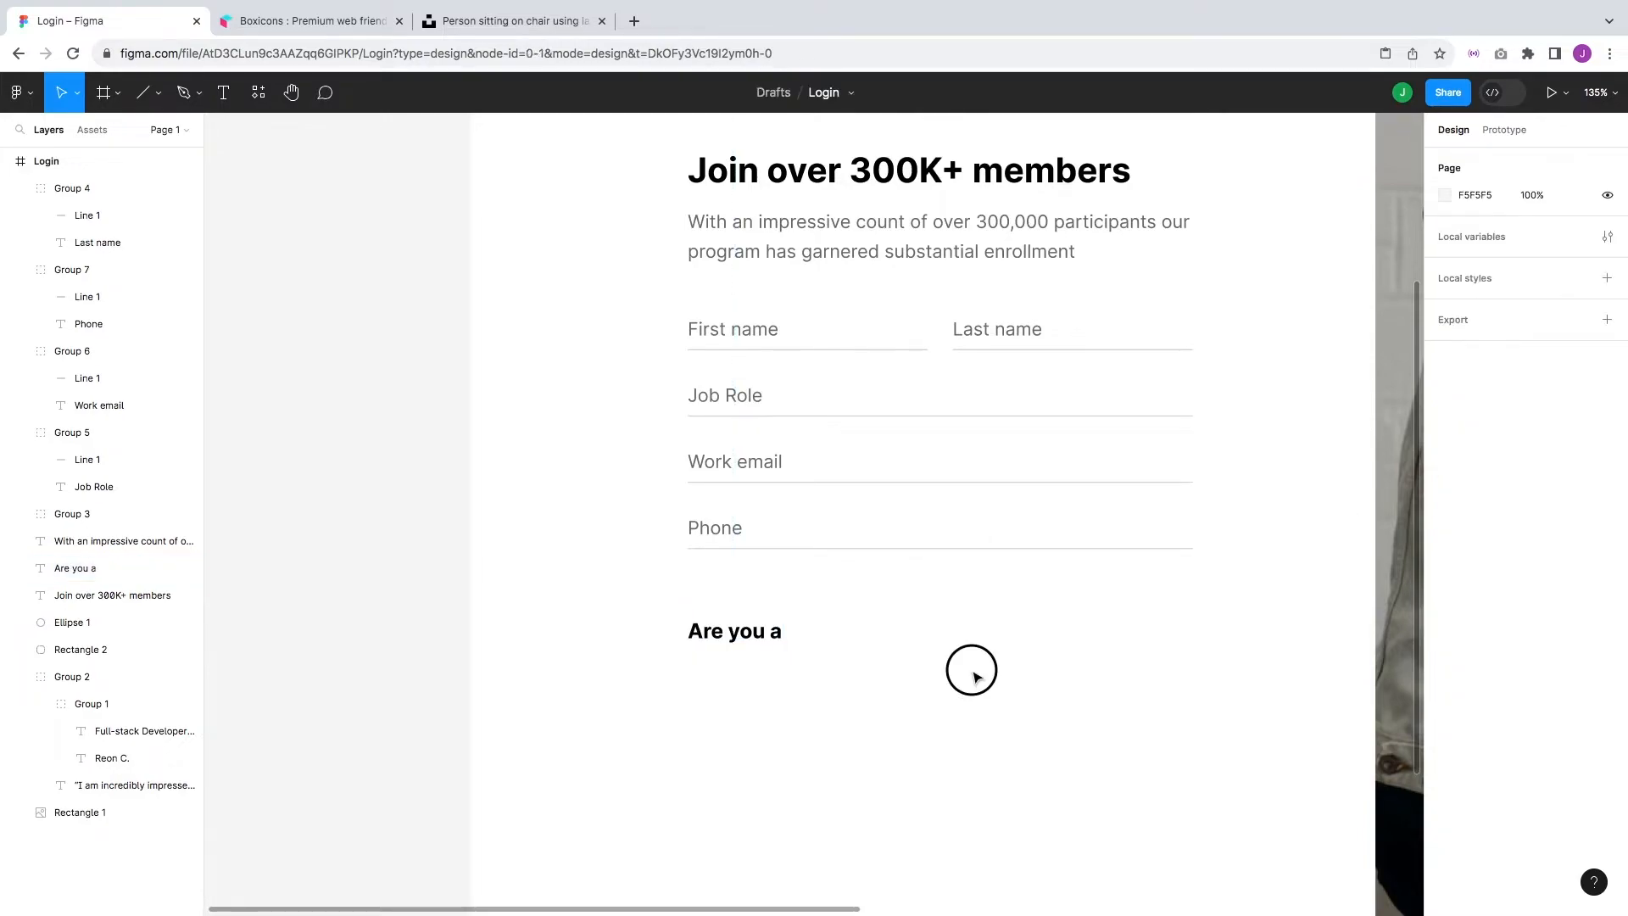
{"action": "scroll", "coordinate": [924, 592], "scroll_direction": "down", "scroll_amount": 2}
{"action": "scroll", "coordinate": [924, 592], "scroll_direction": "right", "scroll_amount": 1}
{"action": "scroll", "coordinate": [859, 582], "scroll_direction": "down", "scroll_amount": 1}
{"action": "scroll", "coordinate": [858, 582], "scroll_direction": "left", "scroll_amount": 1}
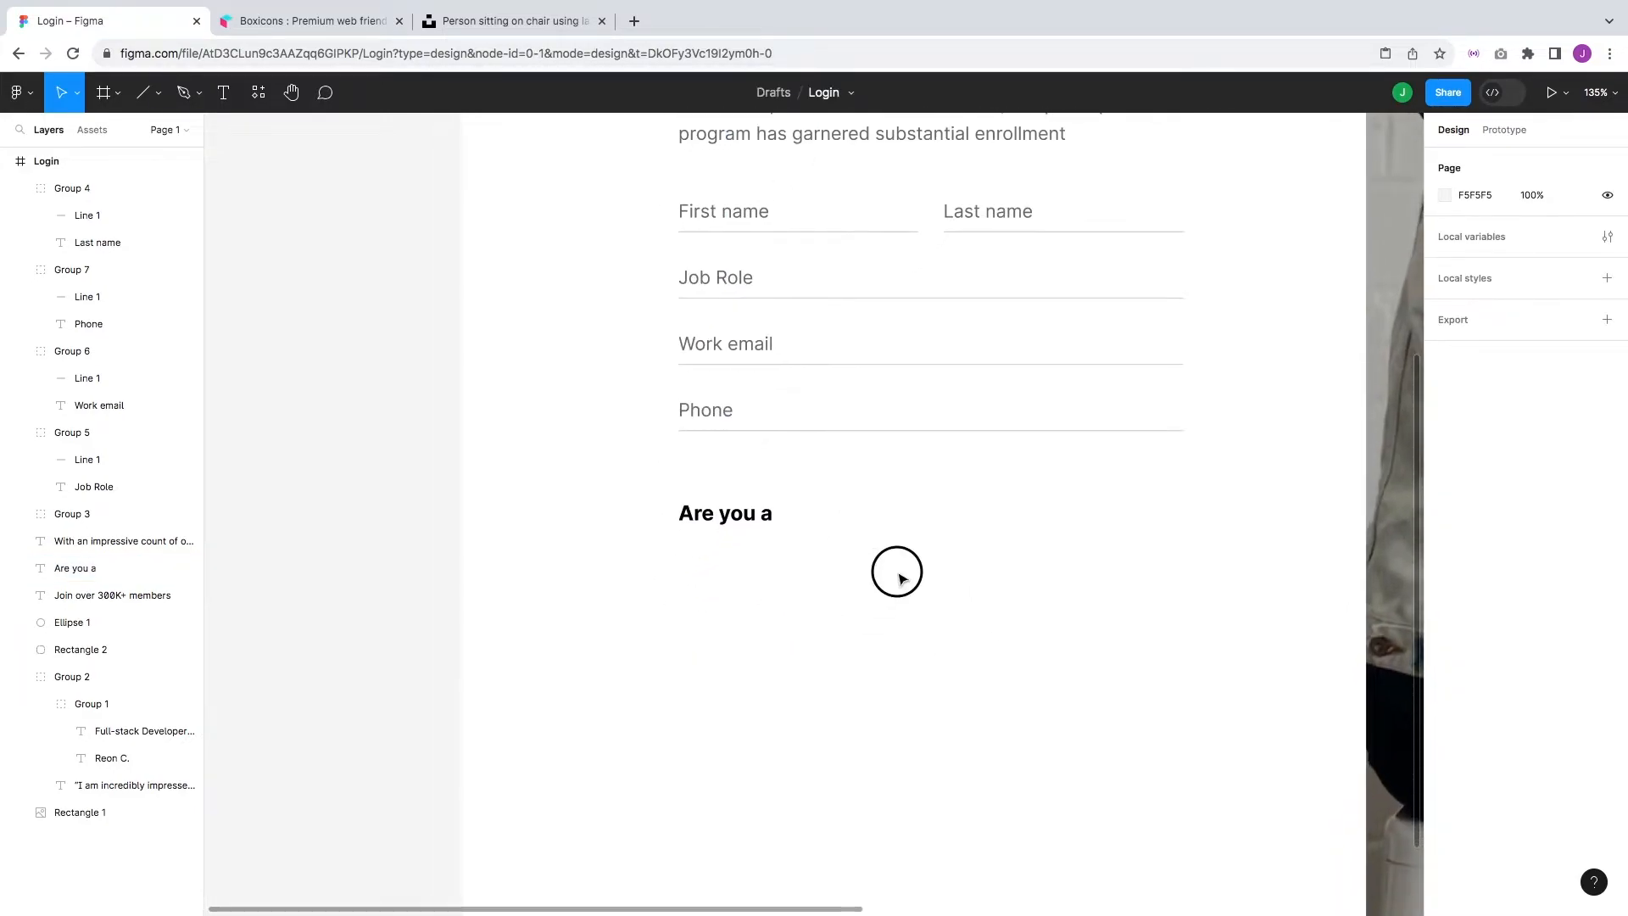
{"action": "left_click", "coordinate": [687, 424]}
{"action": "key", "text": "r"}
{"action": "left_click_drag", "start_coordinate": [679, 566], "coordinate": [787, 589]}
{"action": "key", "text": "super+z"}
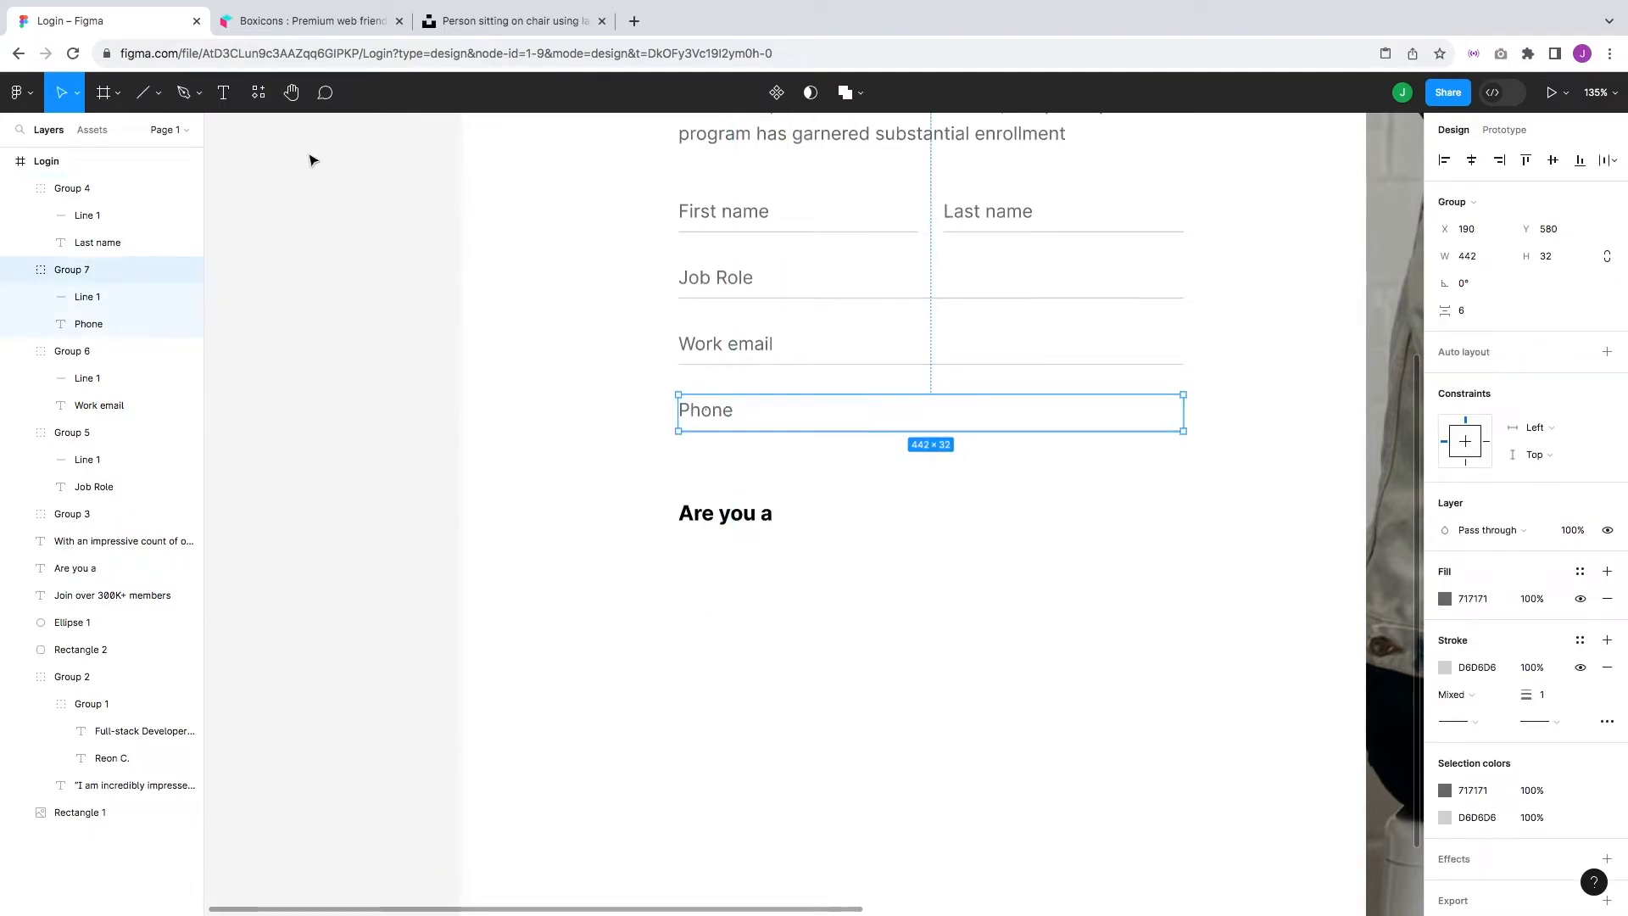
- Draw a 442 by 45 rectangle beneath "Are you a", aligned with the form fields at X 190, and select it
{"action": "left_click", "coordinate": [158, 92]}
{"action": "left_click", "coordinate": [140, 131]}
{"action": "left_click_drag", "start_coordinate": [682, 557], "coordinate": [1183, 601]}
{"action": "left_click_drag", "start_coordinate": [679, 571], "coordinate": [678, 572]}
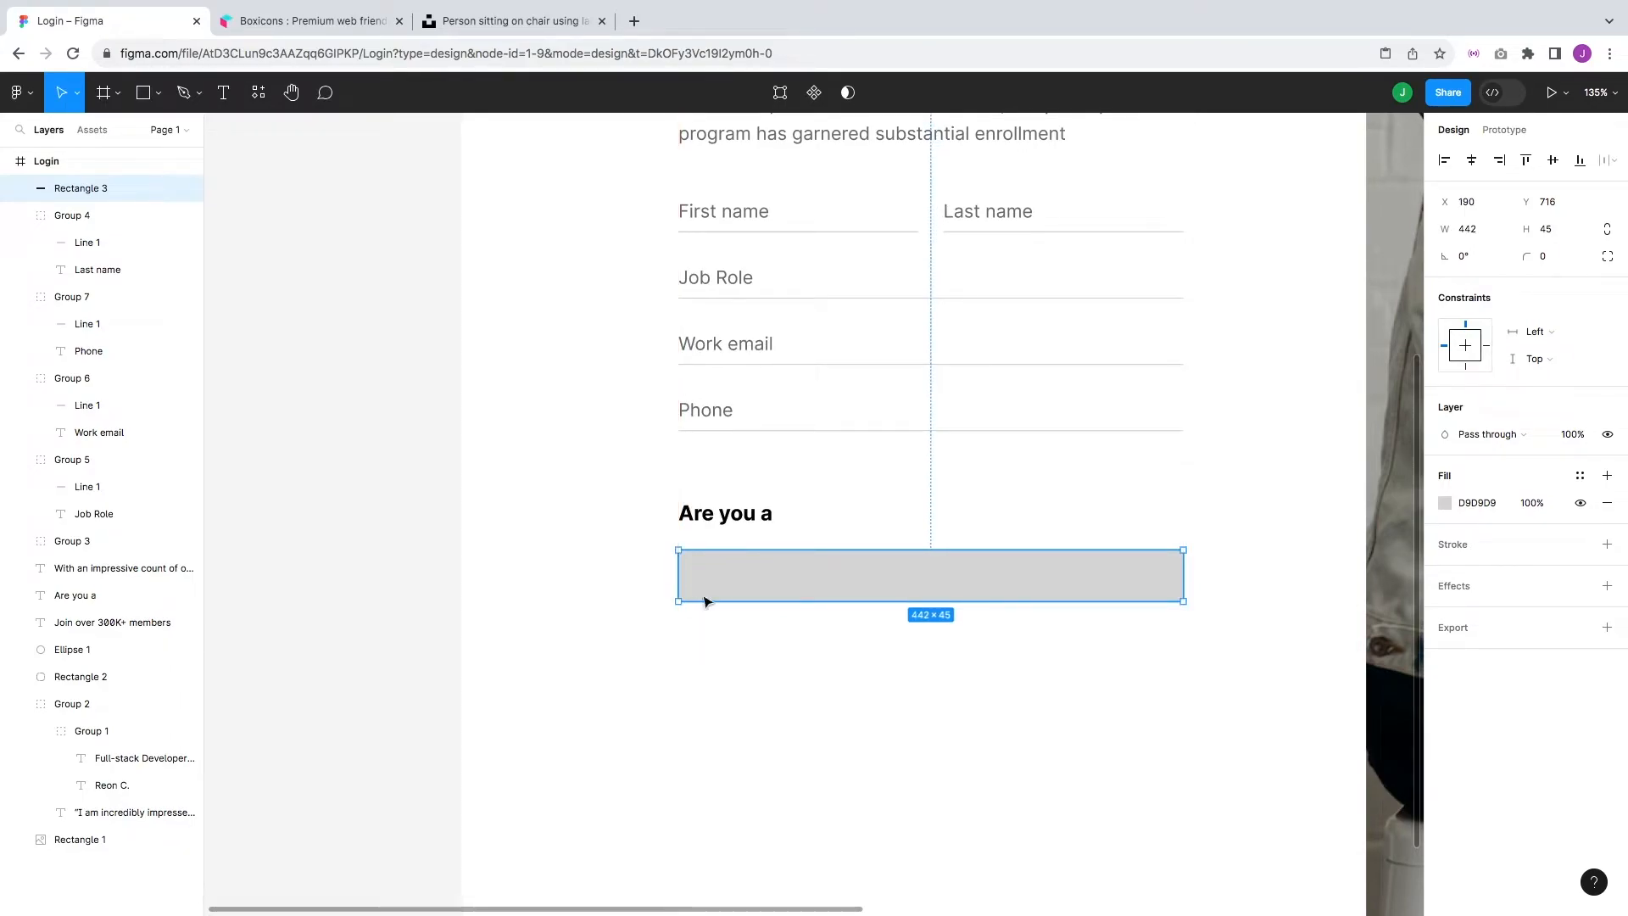
{"action": "left_click", "coordinate": [879, 679]}
{"action": "scroll", "coordinate": [880, 680], "scroll_direction": "right", "scroll_amount": 1}
{"action": "scroll", "coordinate": [880, 680], "scroll_direction": "up", "scroll_amount": 1}
{"action": "left_click", "coordinate": [907, 607]}
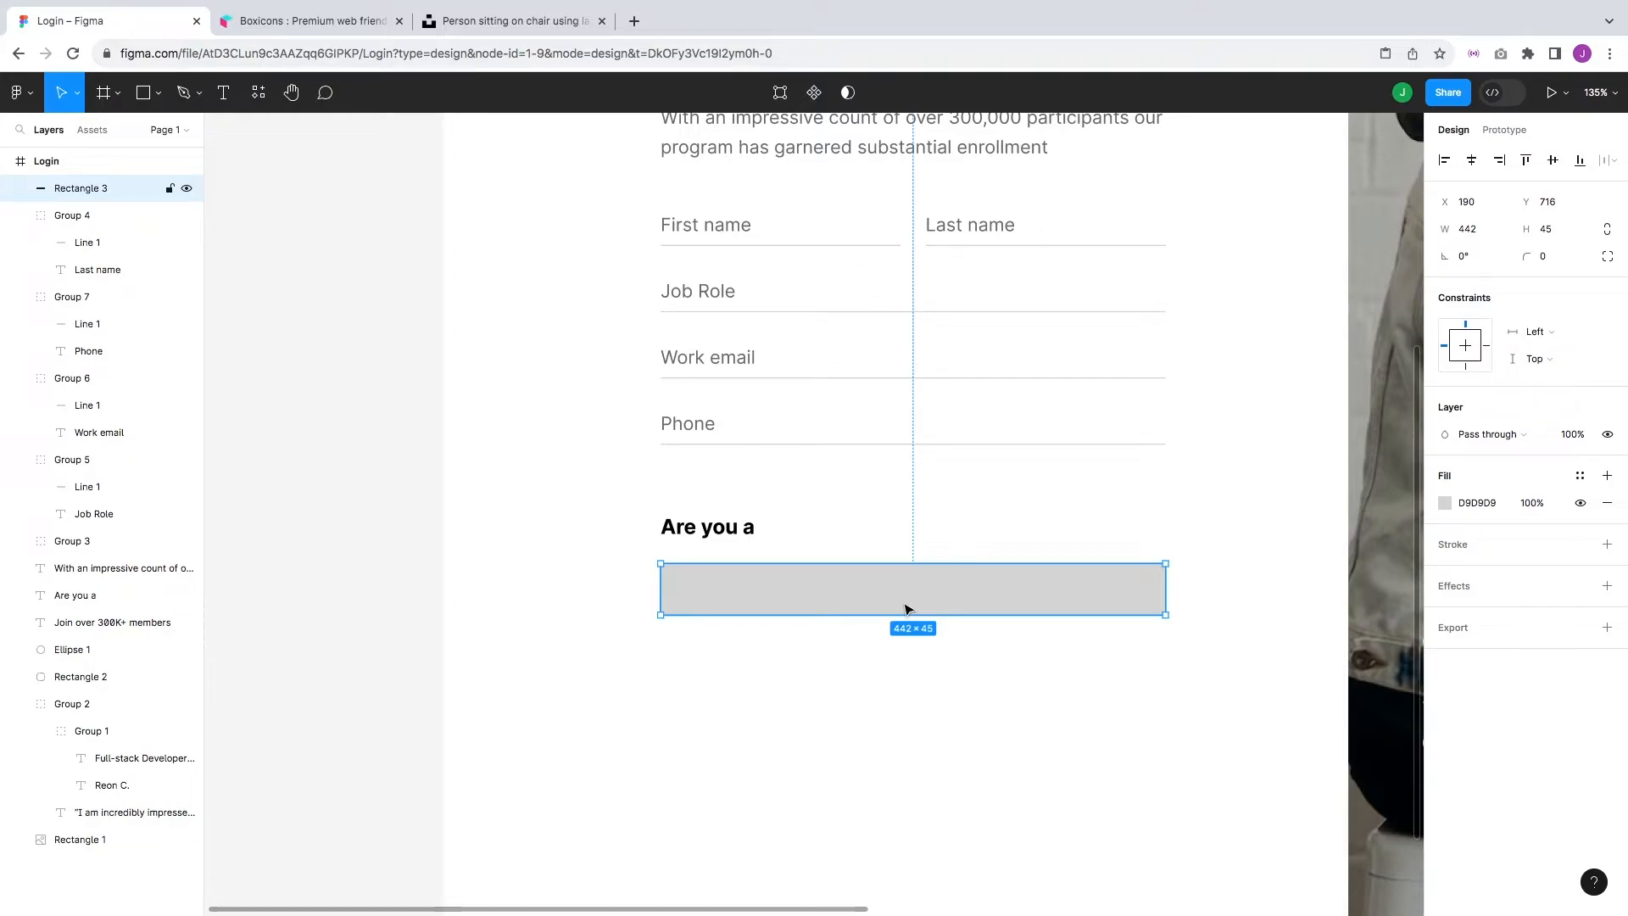
- Set the height of the gray rectangle beneath "Are you a" to 60
{"action": "left_click", "coordinate": [1545, 229]}
{"action": "key", "text": "shift+Up"}
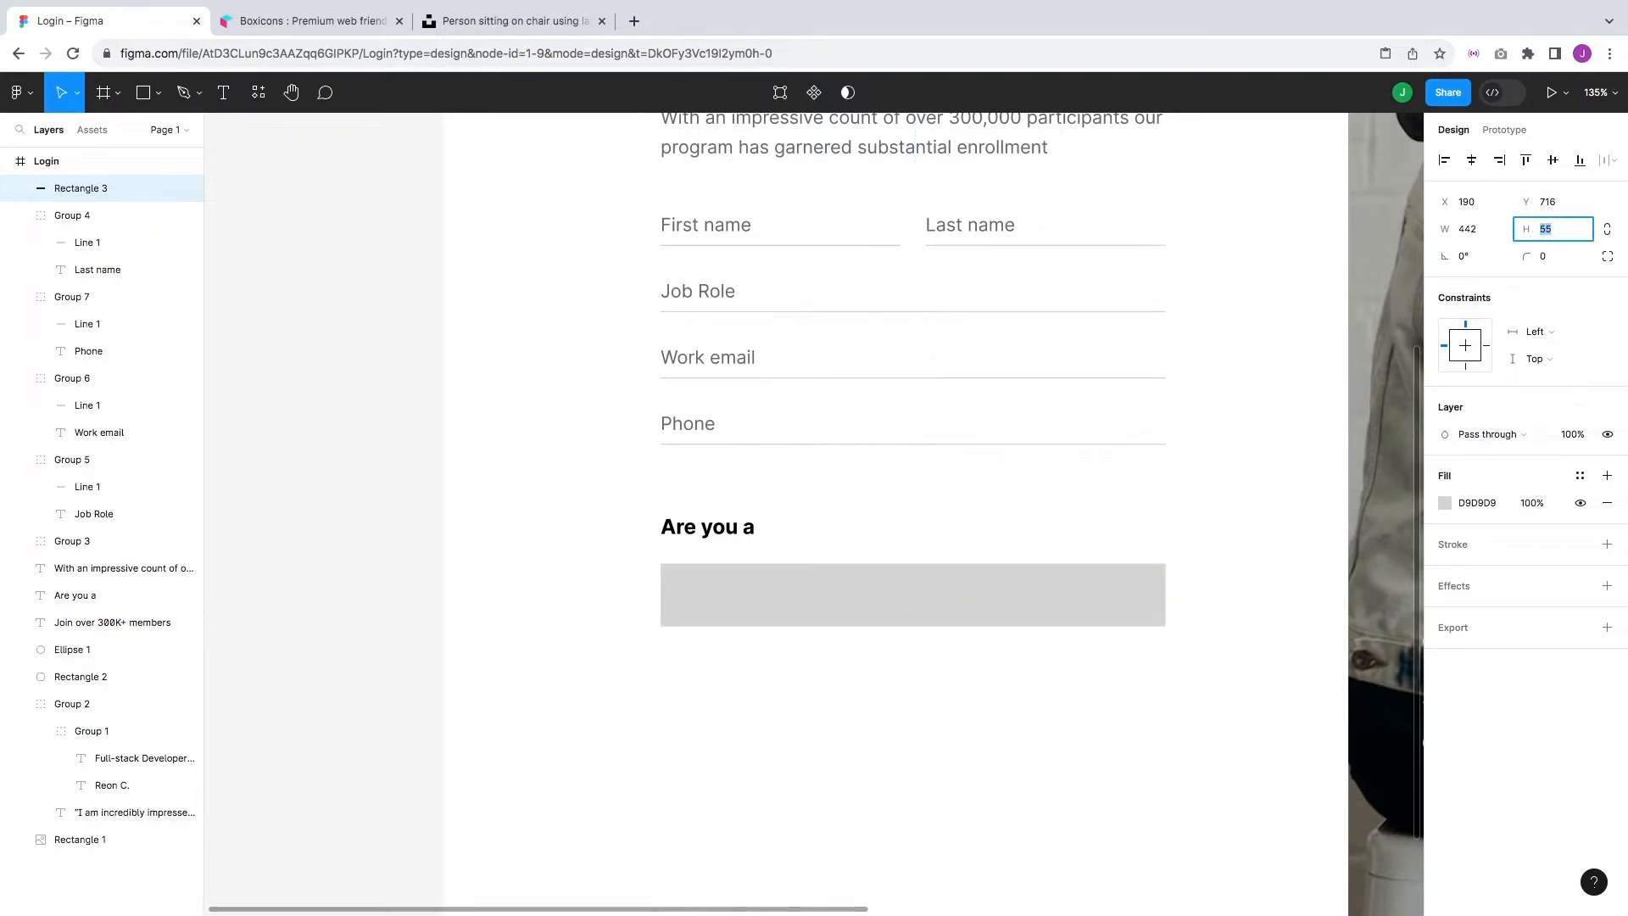
{"action": "key", "text": "Up"}
{"action": "key", "text": "Up"}
{"action": "key", "text": "Up"}
{"action": "key", "text": "Up"}
{"action": "key", "text": "Up"}
{"action": "key", "text": "Up"}
{"action": "key", "text": "Up"}
{"action": "key", "text": "Down"}
{"action": "key", "text": "Down"}
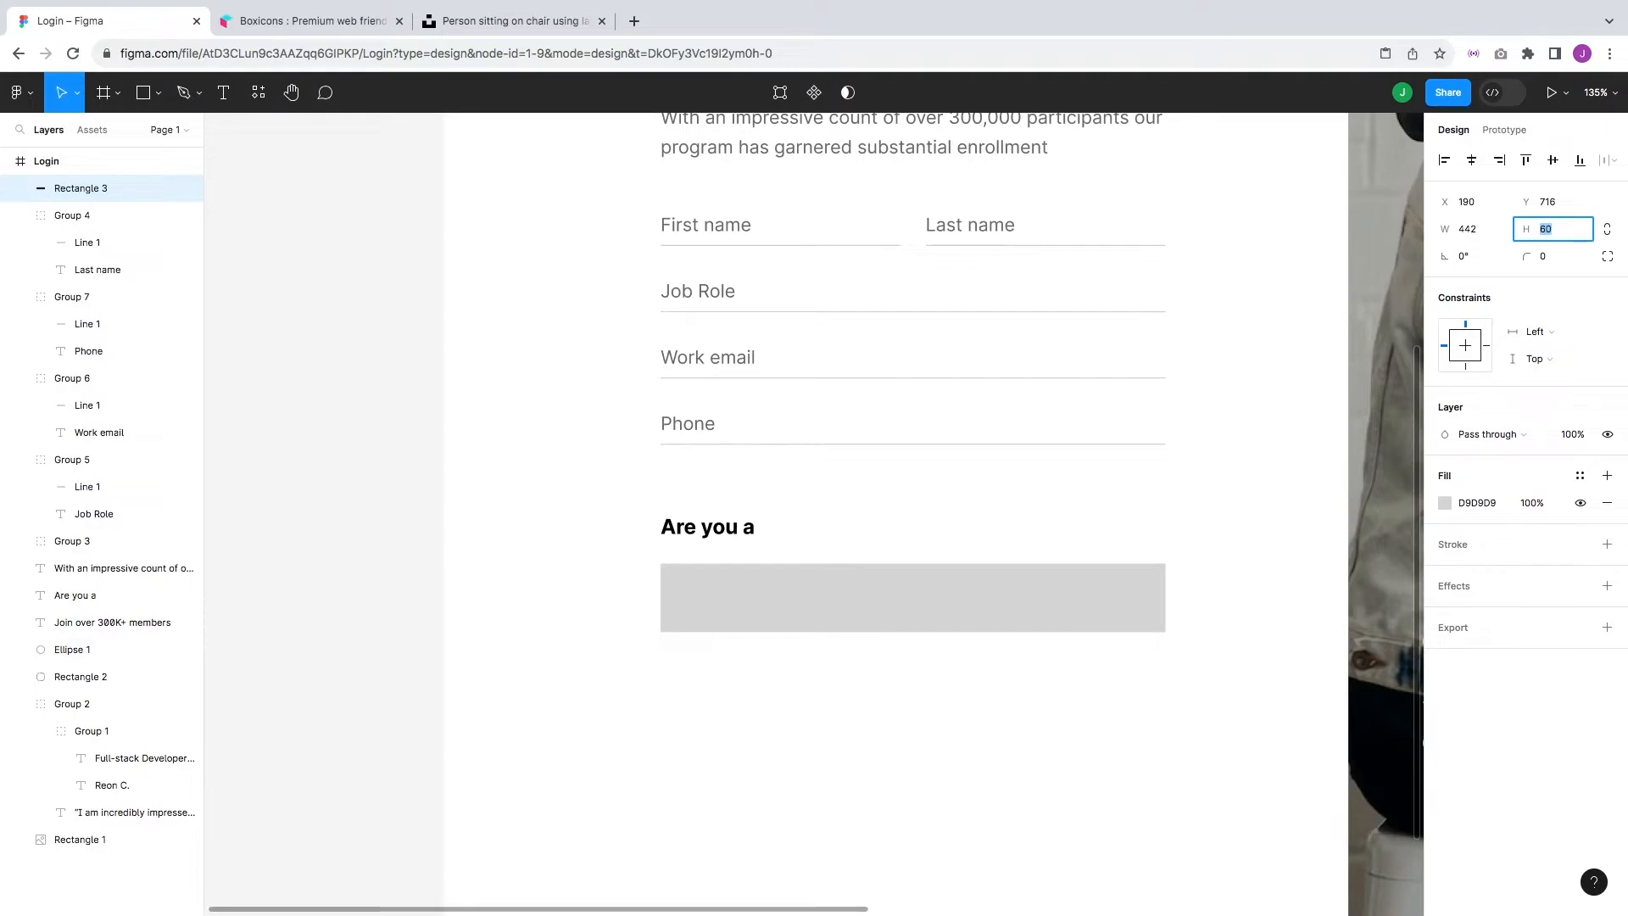
{"action": "left_click", "coordinate": [1199, 455]}
{"action": "scroll", "coordinate": [1115, 465], "scroll_direction": "up", "scroll_amount": 5}
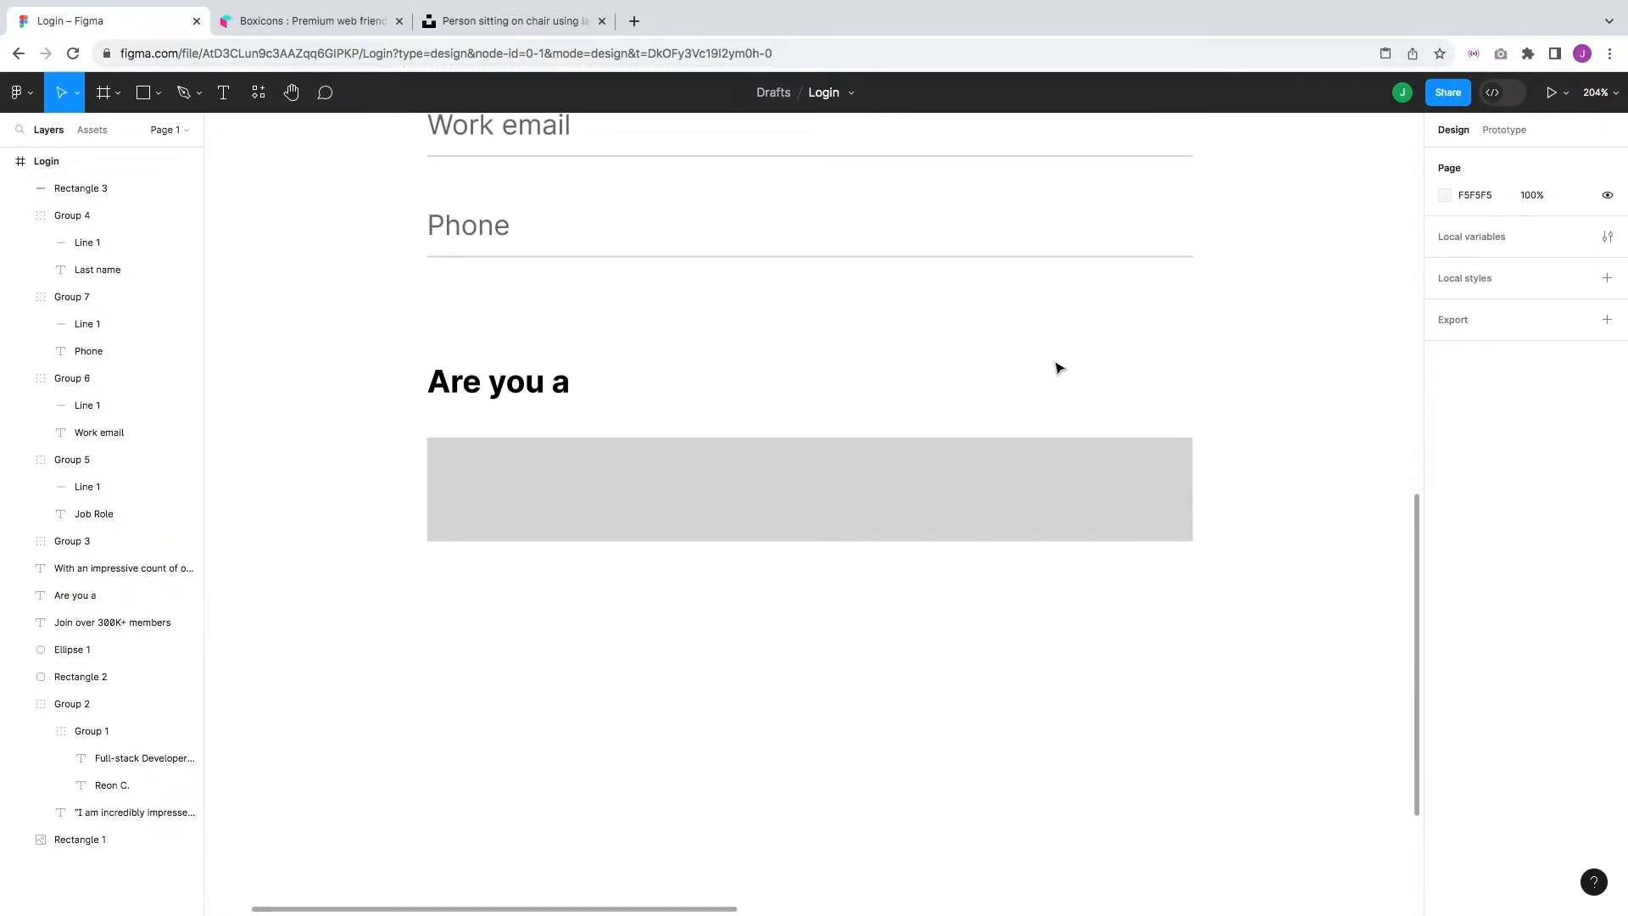
- Set the gray rectangle's height to 80 and its corner radius to 10
{"action": "left_click", "coordinate": [1140, 471]}
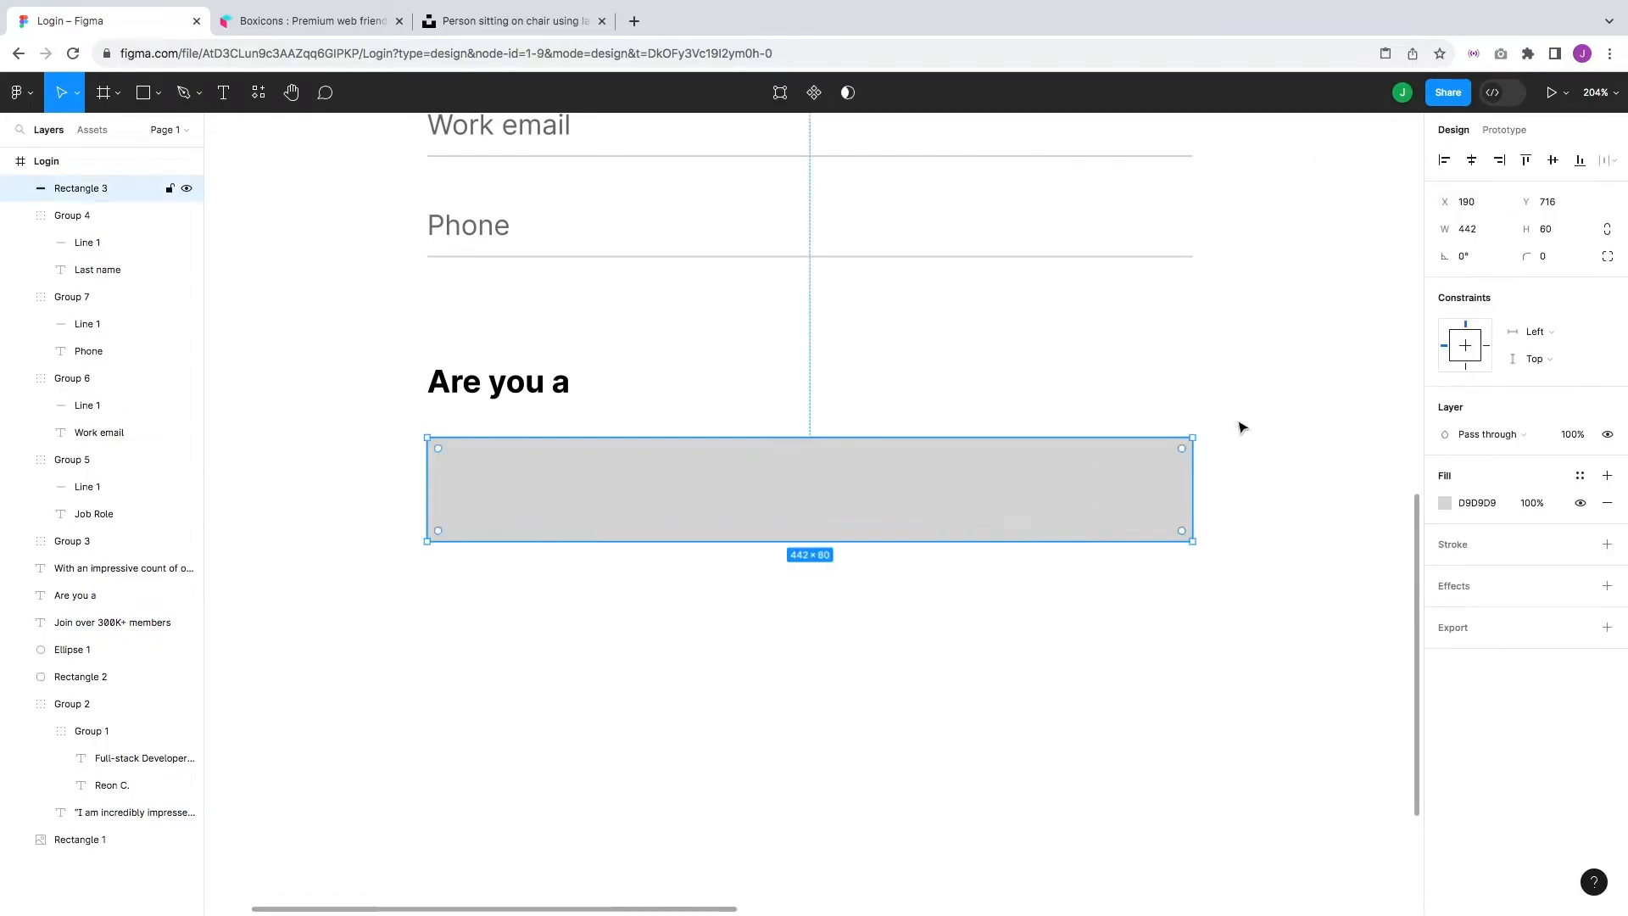
{"action": "left_click", "coordinate": [1556, 231]}
{"action": "type", "text": "80"}
{"action": "key", "text": "Return"}
{"action": "left_click", "coordinate": [1551, 256]}
{"action": "type", "text": "10"}
{"action": "key", "text": "Return"}
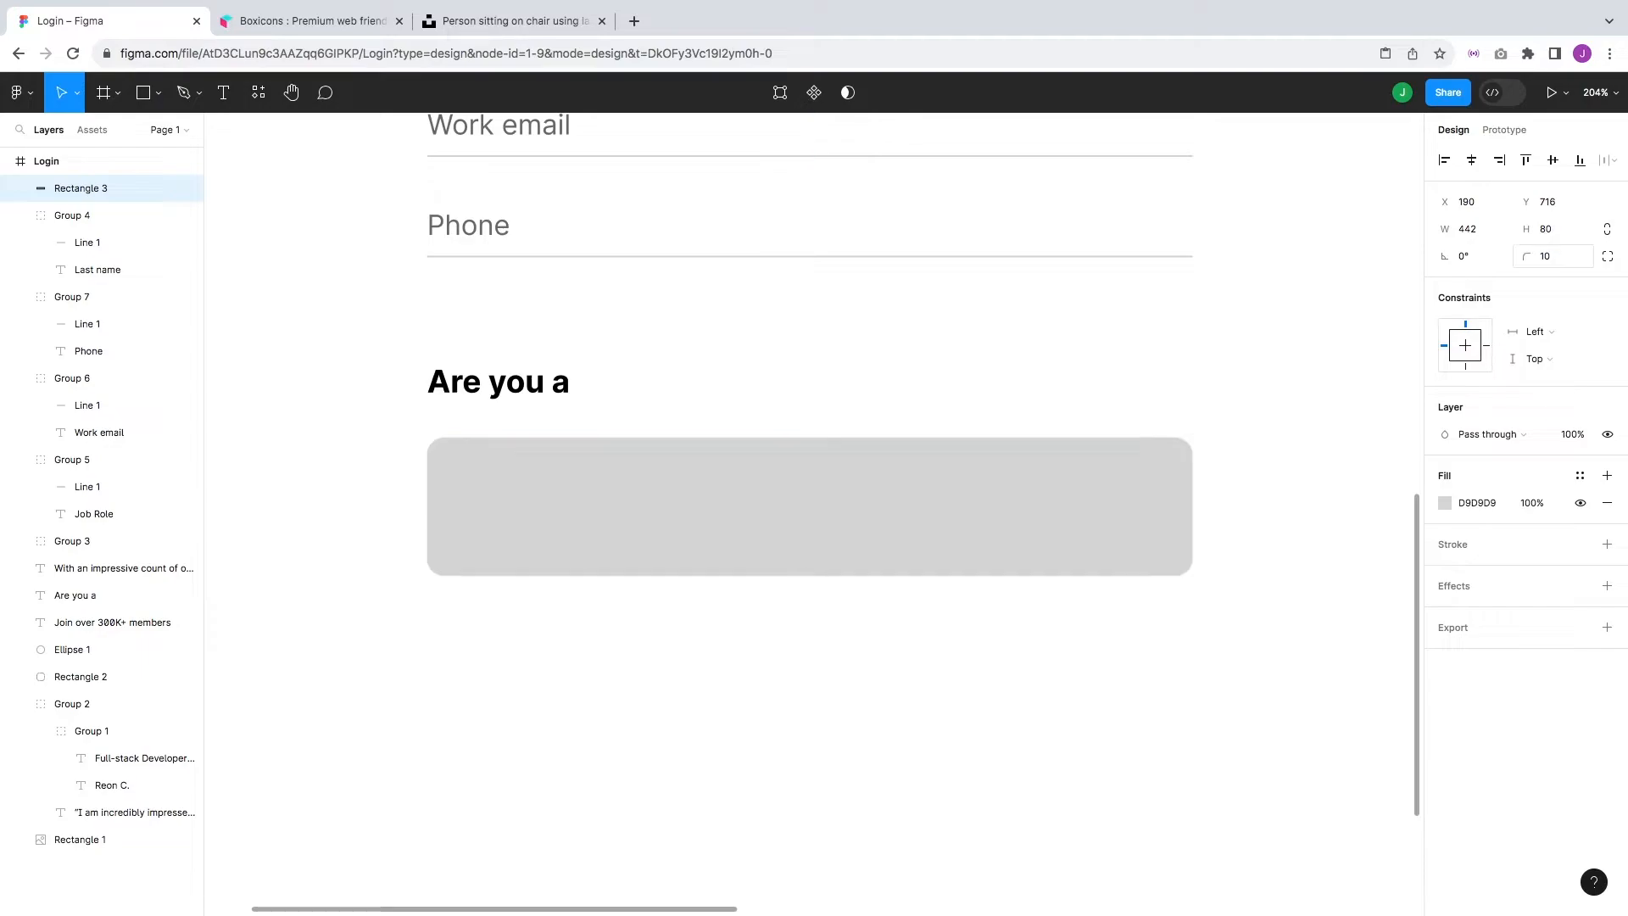
- Move the rounded rectangle down to Y 729 and fill it with the document's blue, 2622E4
{"action": "left_click", "coordinate": [1241, 349]}
{"action": "scroll", "coordinate": [1240, 349], "scroll_direction": "left", "scroll_amount": 1}
{"action": "left_click", "coordinate": [725, 483]}
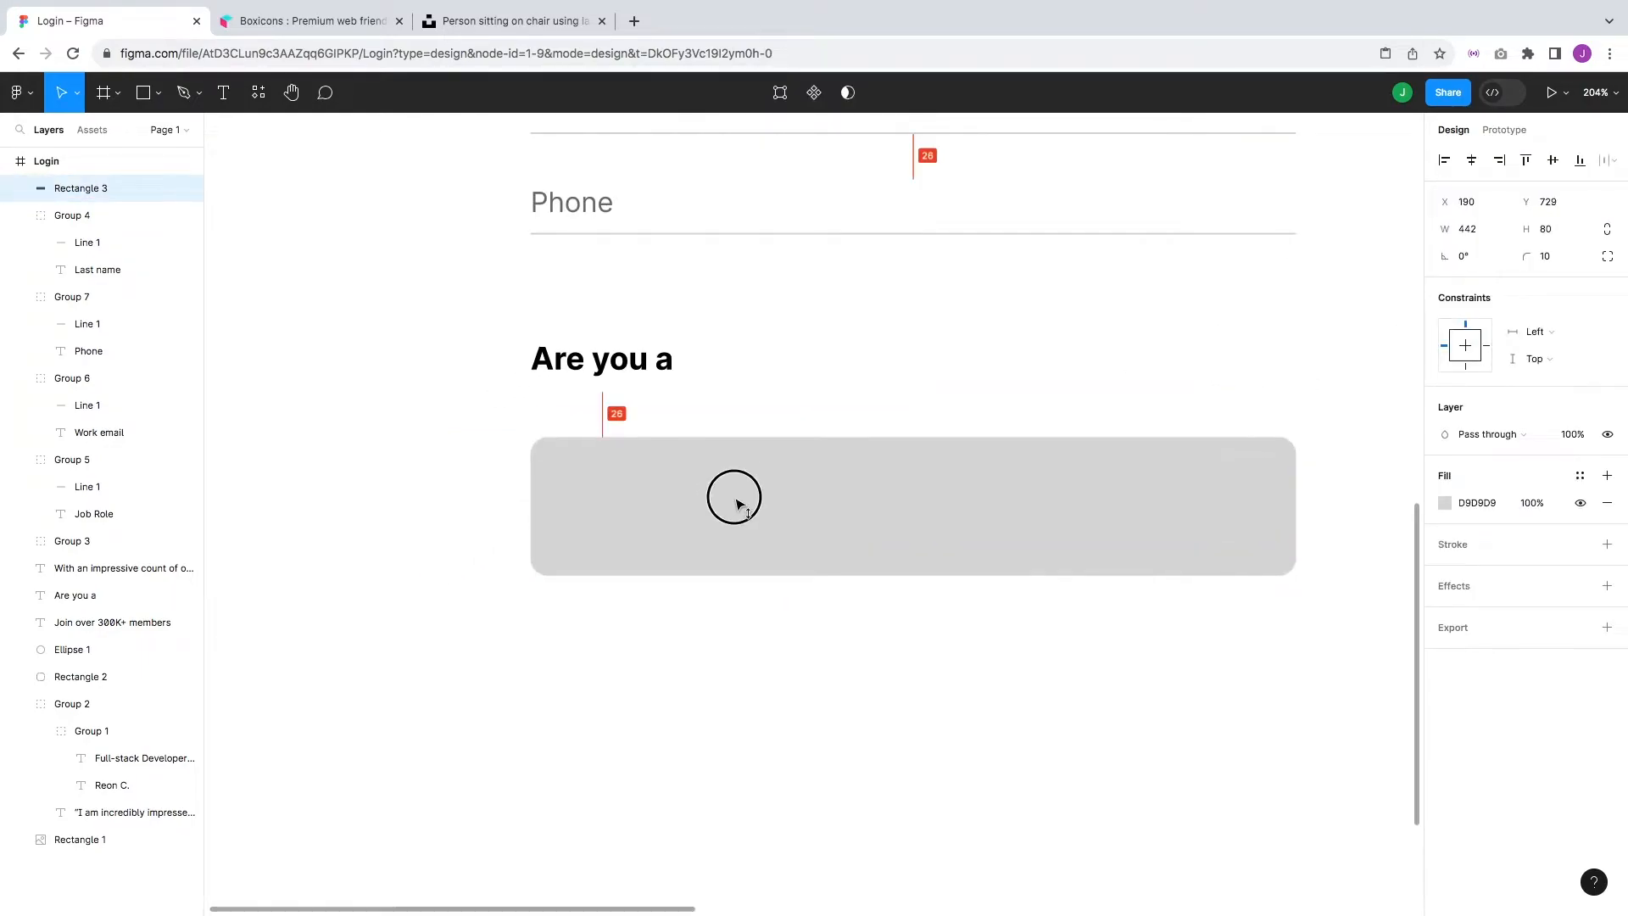
{"action": "left_click", "coordinate": [1448, 506]}
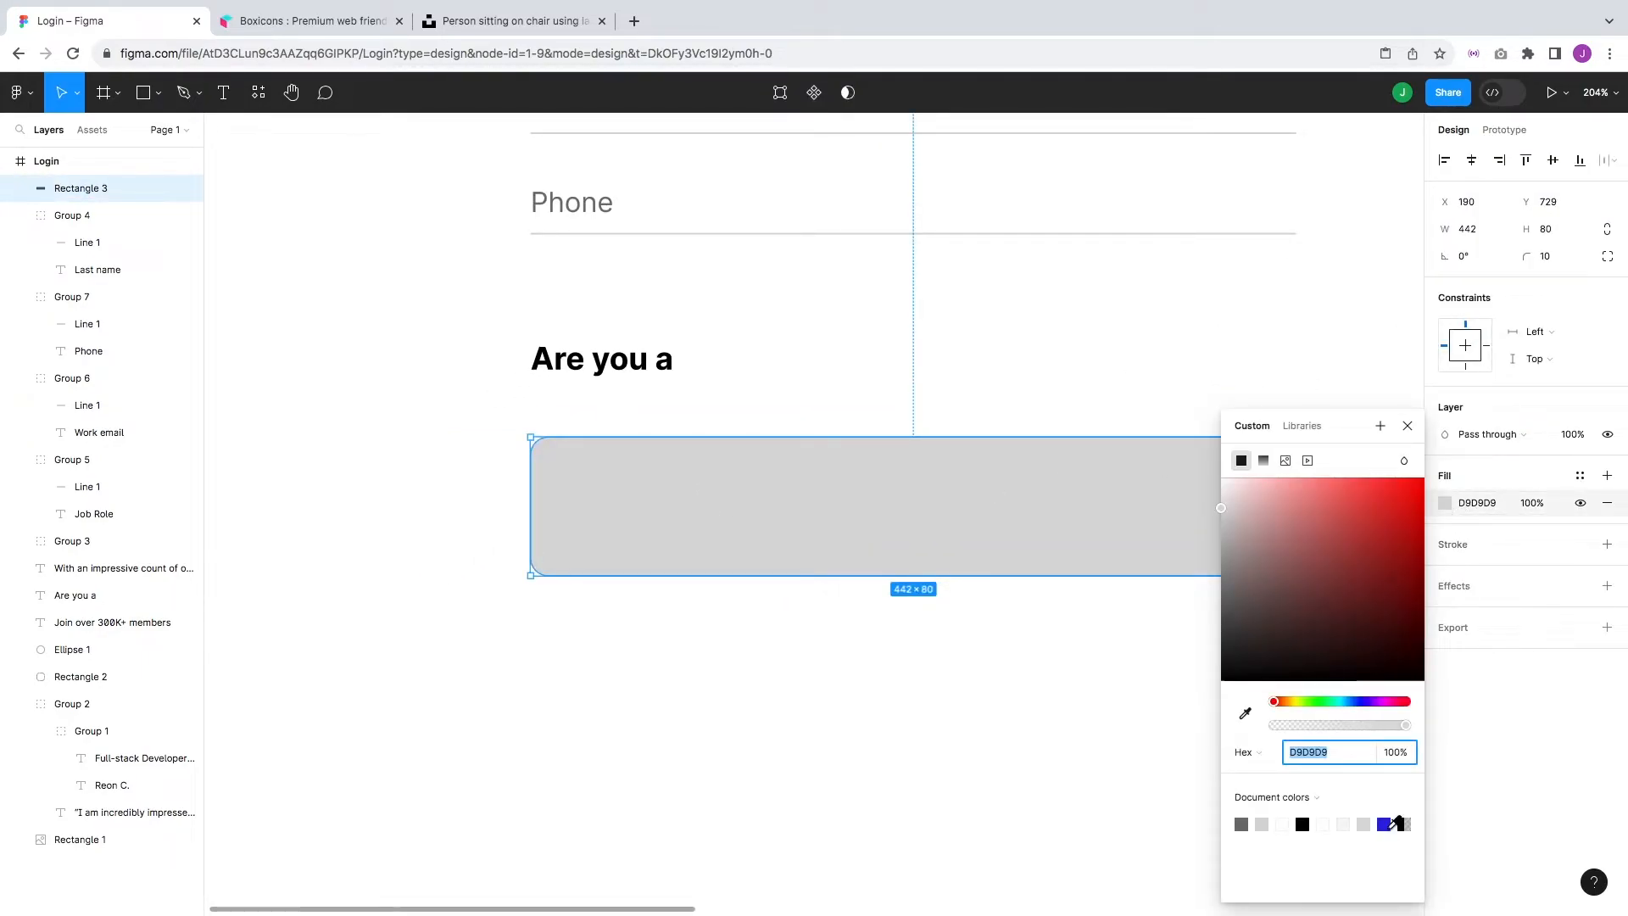
{"action": "left_click", "coordinate": [1385, 829]}
{"action": "left_click", "coordinate": [924, 754]}
{"action": "scroll", "coordinate": [945, 738], "scroll_direction": "right", "scroll_amount": 1}
- Give the blue rectangle an inside stroke in 2622E4 with a weight of 2
{"action": "left_click", "coordinate": [964, 583]}
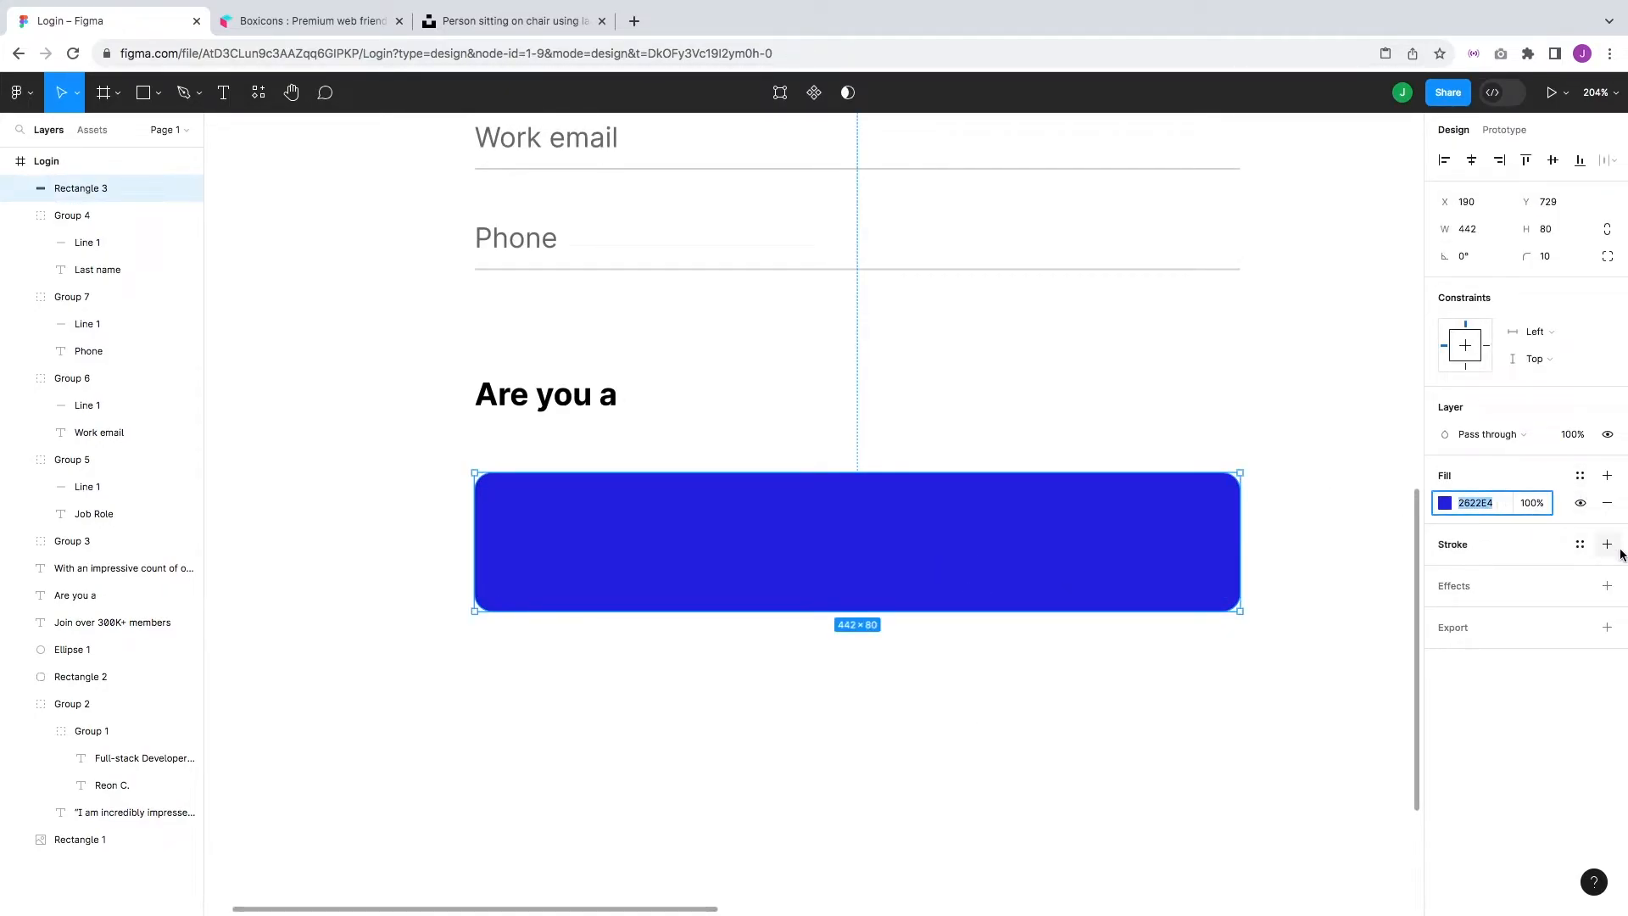
{"action": "left_click", "coordinate": [1607, 543]}
{"action": "left_click", "coordinate": [1479, 572]}
{"action": "key", "text": "Return"}
{"action": "left_click", "coordinate": [1551, 599]}
{"action": "type", "text": "2"}
{"action": "key", "text": "Return"}
{"action": "left_click", "coordinate": [1319, 664]}
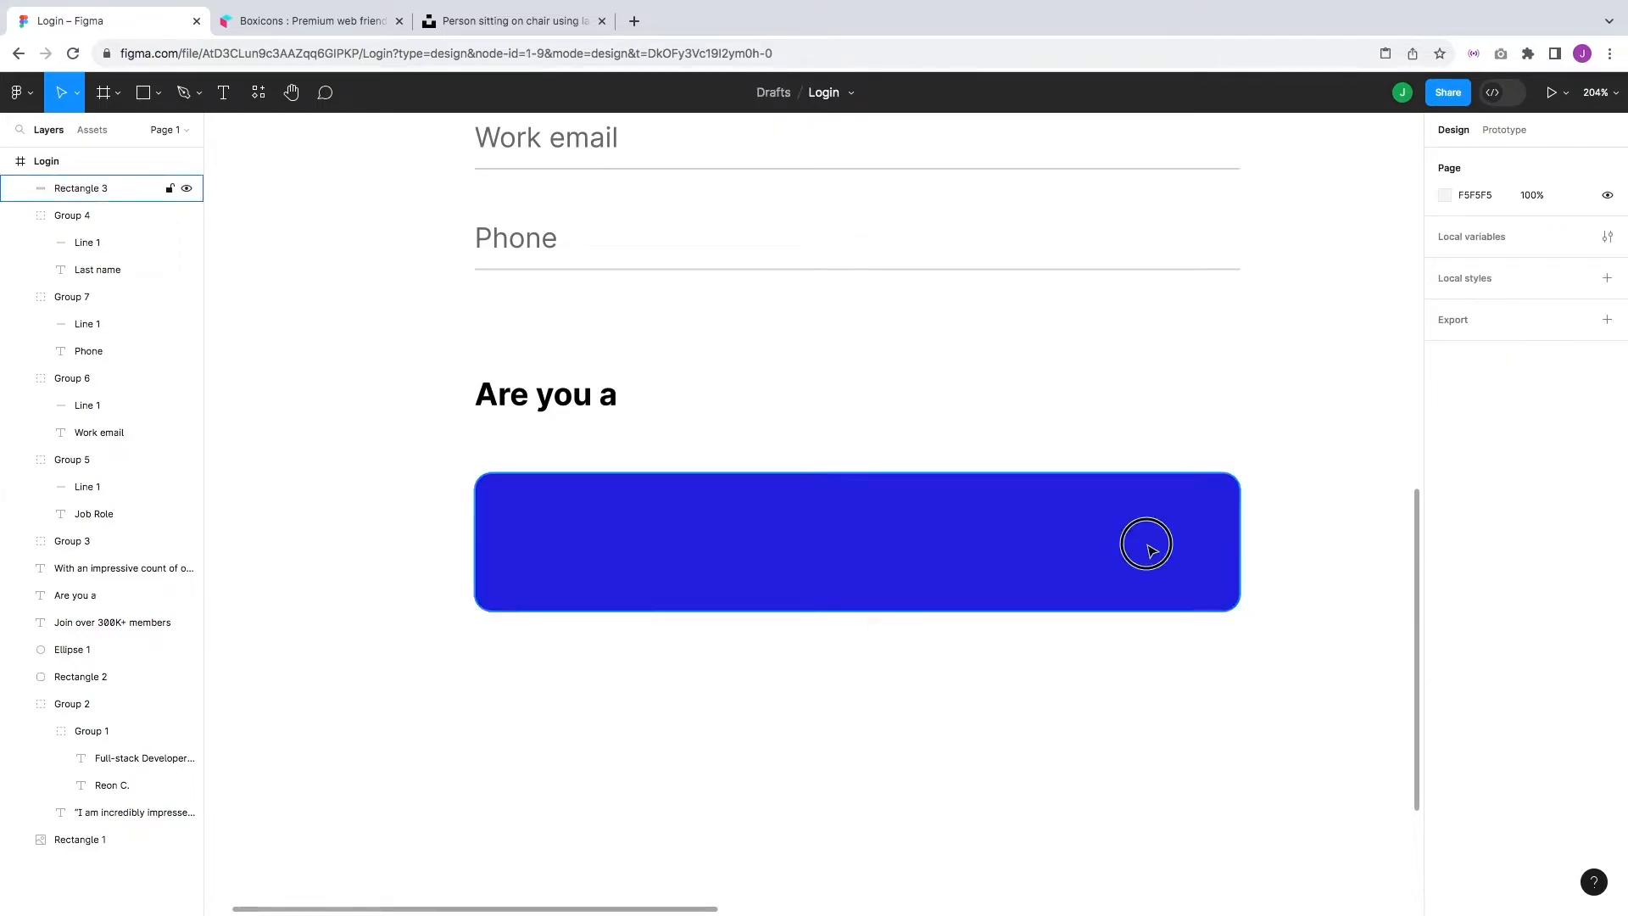
- Lighten the outlined rectangle's fill to the pale lavender E2E2F5
{"action": "left_click", "coordinate": [1145, 542]}
{"action": "left_click", "coordinate": [1447, 503]}
{"action": "key", "text": "ctrl+c"}
{"action": "left_click_drag", "start_coordinate": [1366, 504], "coordinate": [1235, 490]}
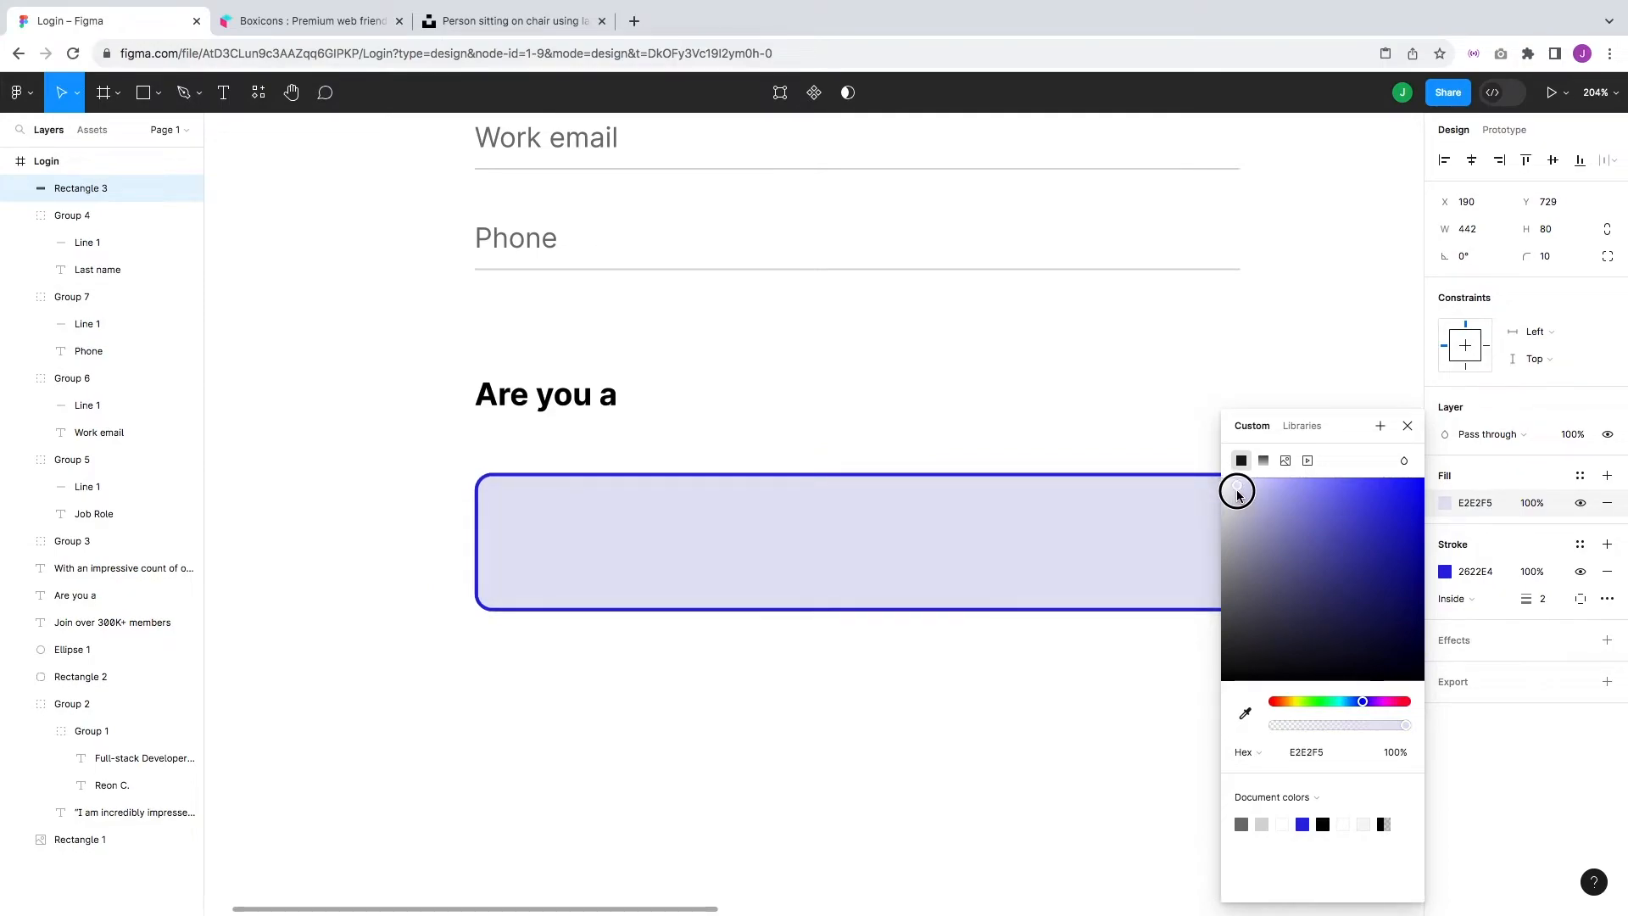
{"action": "left_click", "coordinate": [1094, 674]}
{"action": "scroll", "coordinate": [1119, 674], "scroll_direction": "left", "scroll_amount": 1}
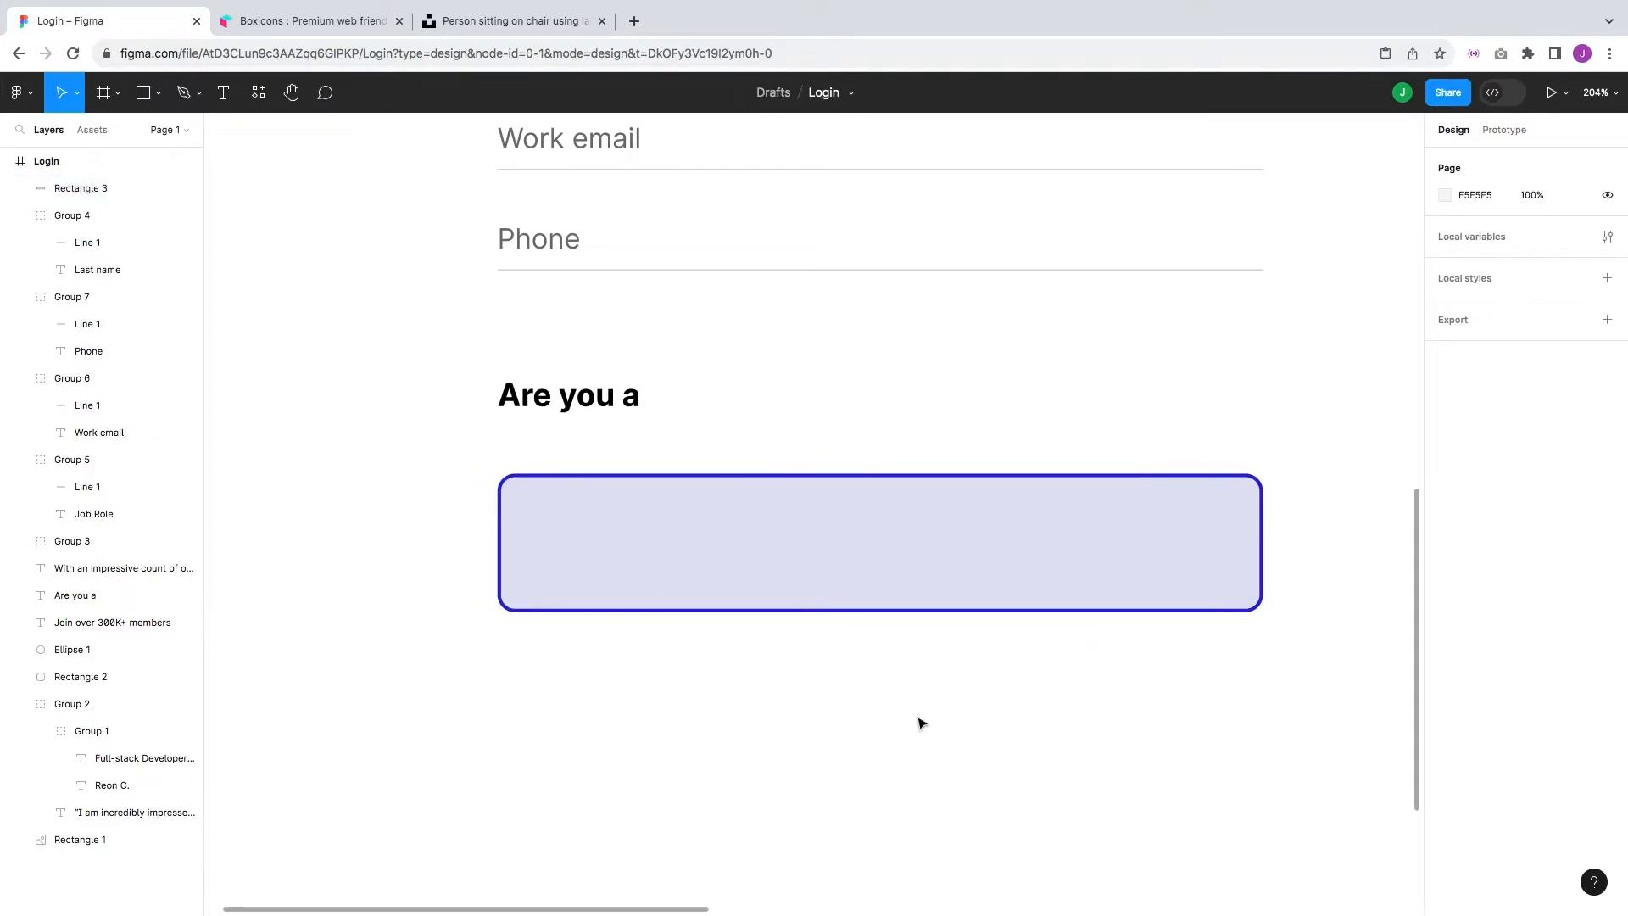
- Draw a 58 by 58 square inside the card's left end and give it a corner radius of 10
{"action": "left_click", "coordinate": [157, 95]}
{"action": "left_click", "coordinate": [128, 134]}
{"action": "mouse_move", "coordinate": [515, 491]}
{"action": "left_mouse_down"}
{"action": "mouse_move", "coordinate": [603, 552]}
{"action": "mouse_move", "coordinate": [625, 600]}
{"action": "mouse_move", "coordinate": [562, 548]}
{"action": "left_mouse_up"}
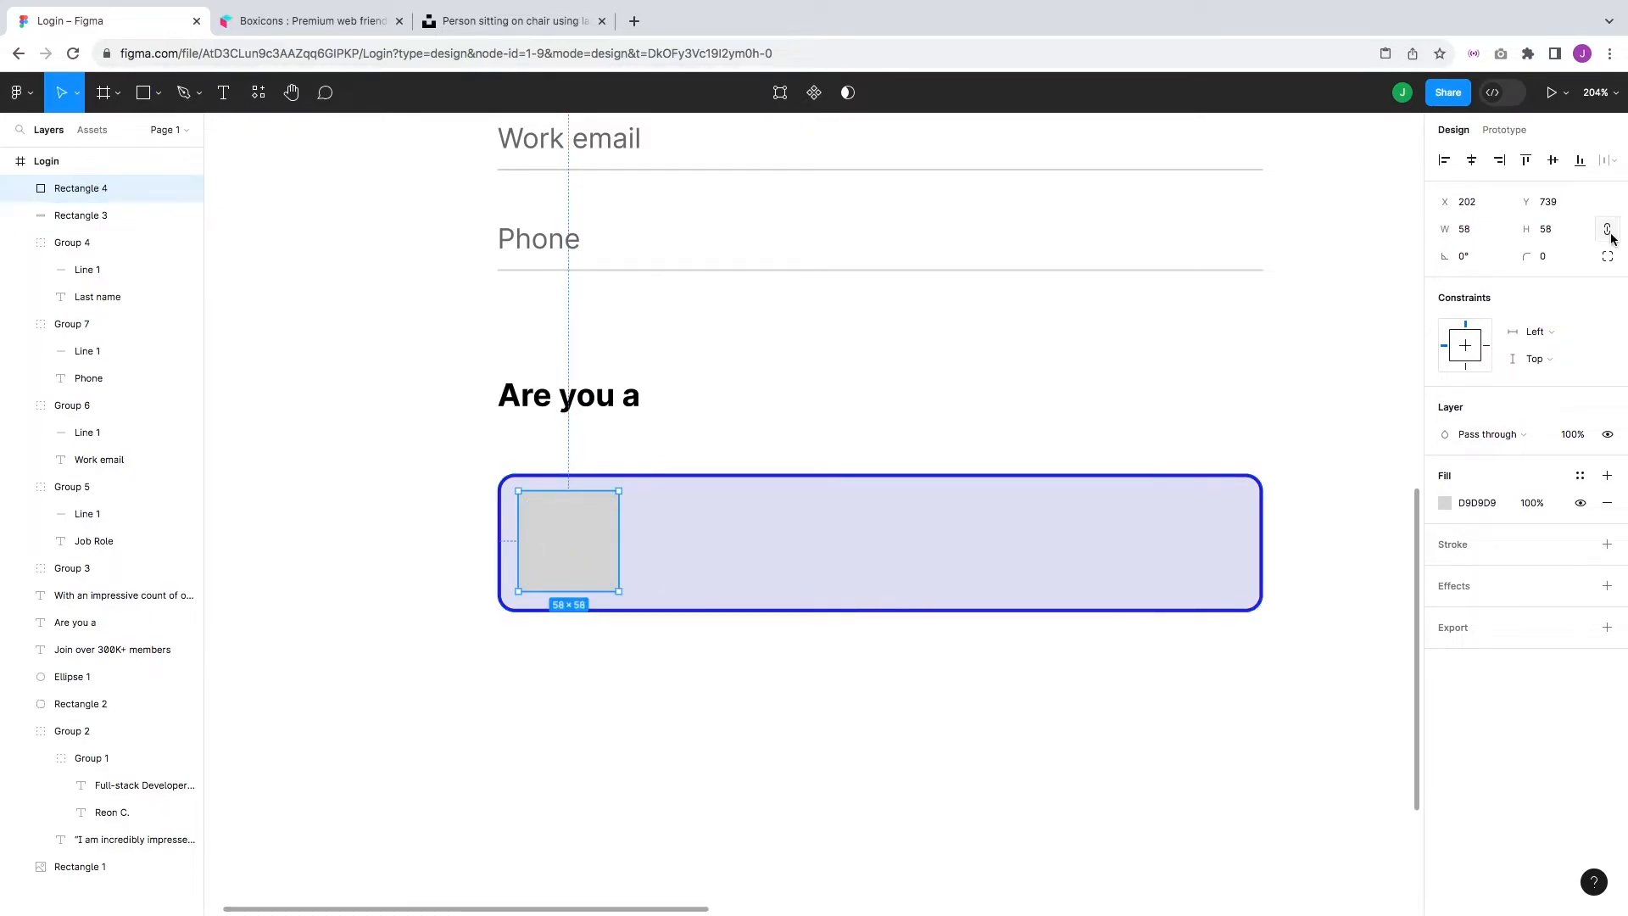
{"action": "left_click", "coordinate": [1549, 255]}
{"action": "type", "text": "20"}
{"action": "key", "text": "Return"}
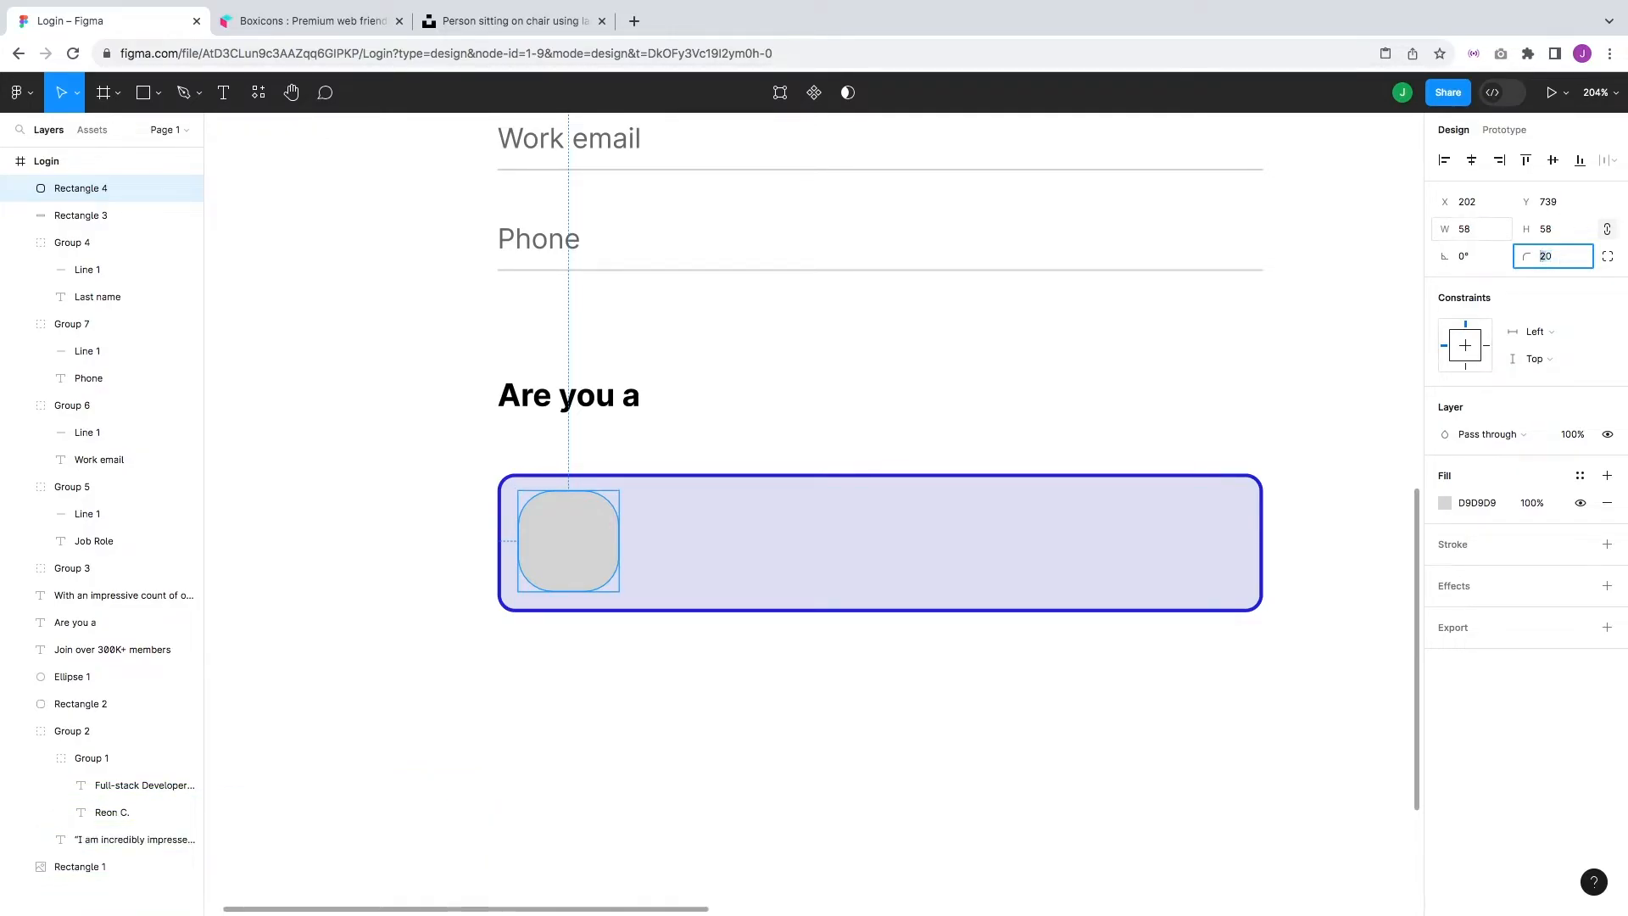
{"action": "left_click", "coordinate": [1007, 674]}
{"action": "scroll", "coordinate": [640, 586], "scroll_direction": "up", "scroll_amount": 1}
{"action": "scroll", "coordinate": [641, 586], "scroll_direction": "left", "scroll_amount": 1}
- Fill the small rounded square inside the card with the document's blue, 2622E4
{"action": "left_click", "coordinate": [619, 580]}
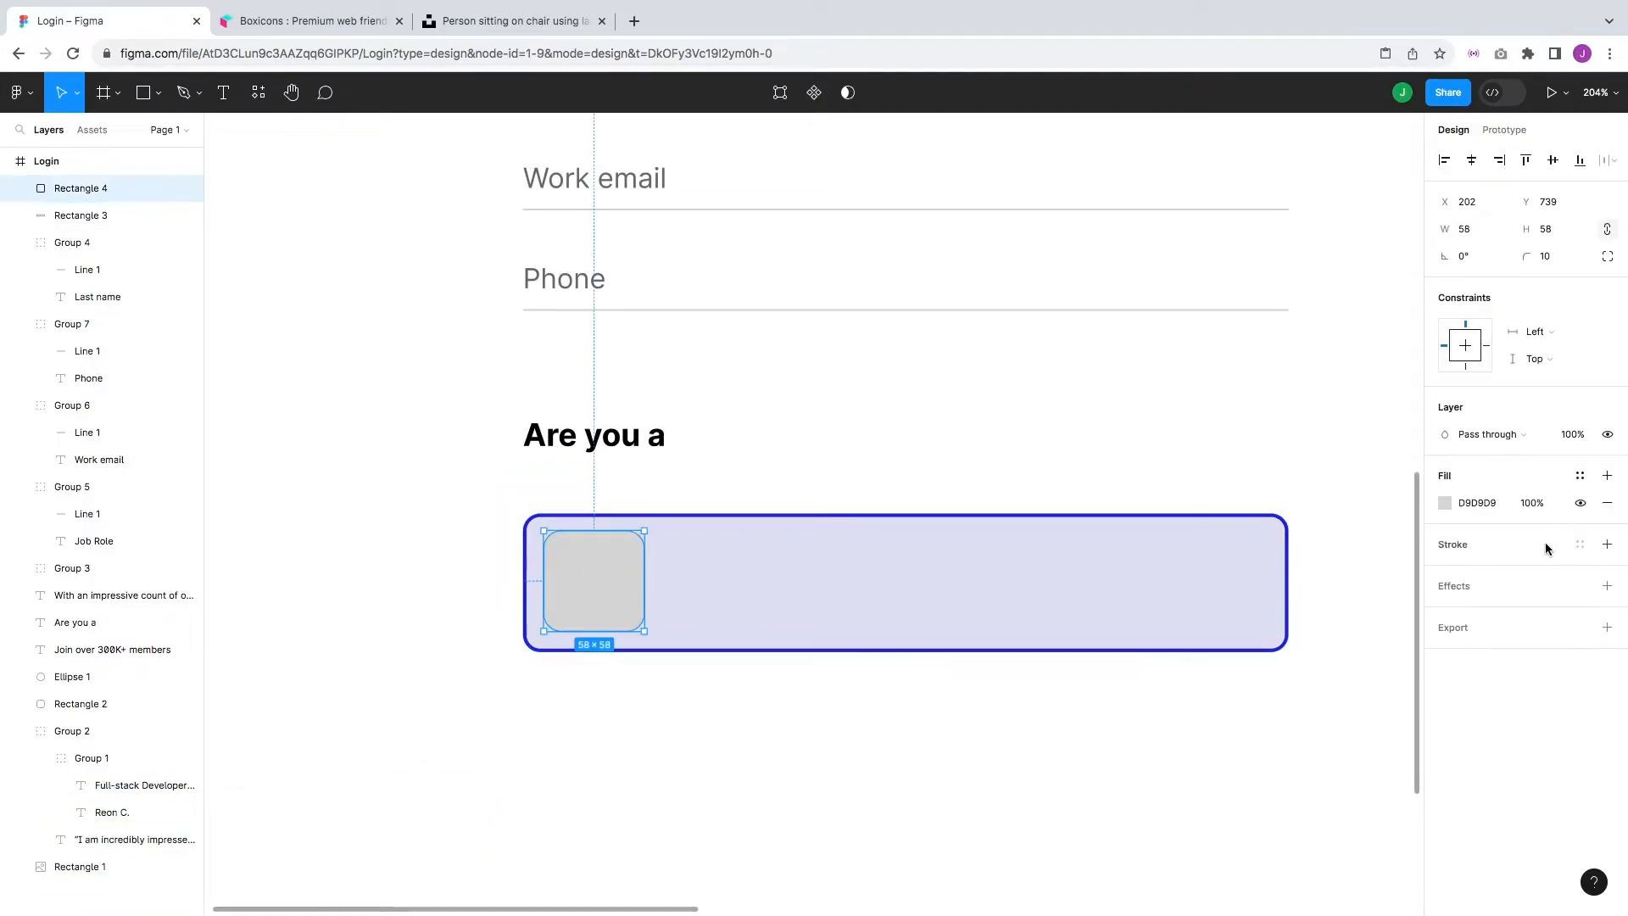
{"action": "left_click", "coordinate": [1445, 503]}
{"action": "left_click", "coordinate": [1305, 823]}
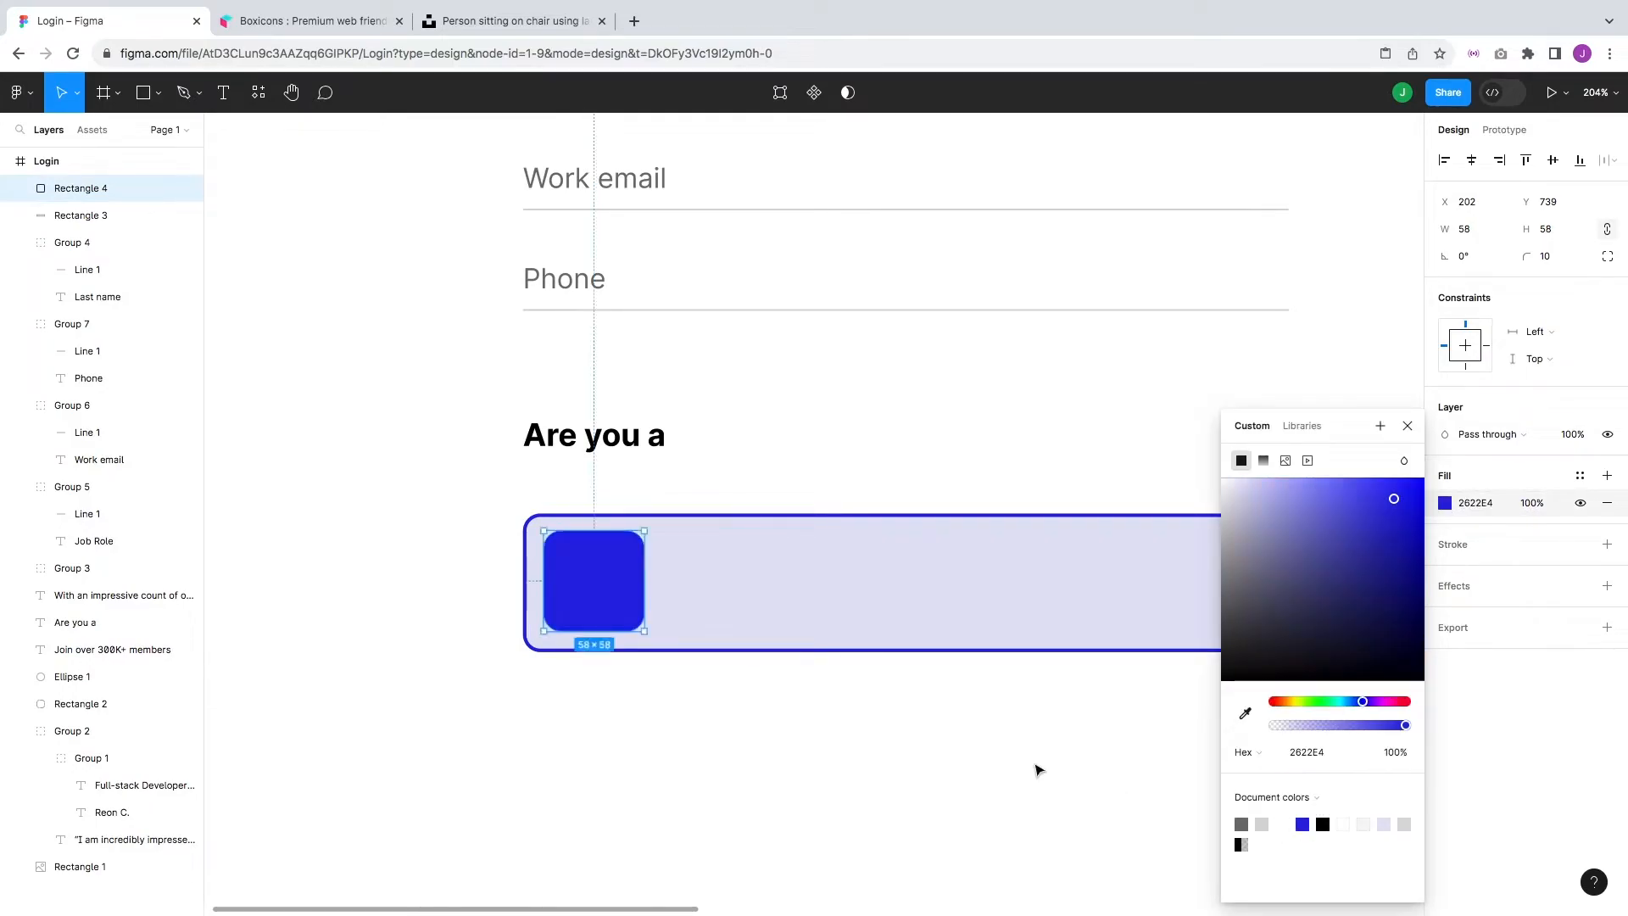
{"action": "left_click", "coordinate": [981, 697]}
{"action": "scroll", "coordinate": [981, 697], "scroll_direction": "right", "scroll_amount": 1}
{"action": "scroll", "coordinate": [981, 697], "scroll_direction": "down", "scroll_amount": 1}
- Align the vertical centers of the blue square and the lavender card, and shift the square to X 201
{"action": "left_click", "coordinate": [501, 557]}
{"action": "left_click", "coordinate": [739, 557], "text": "shift"}
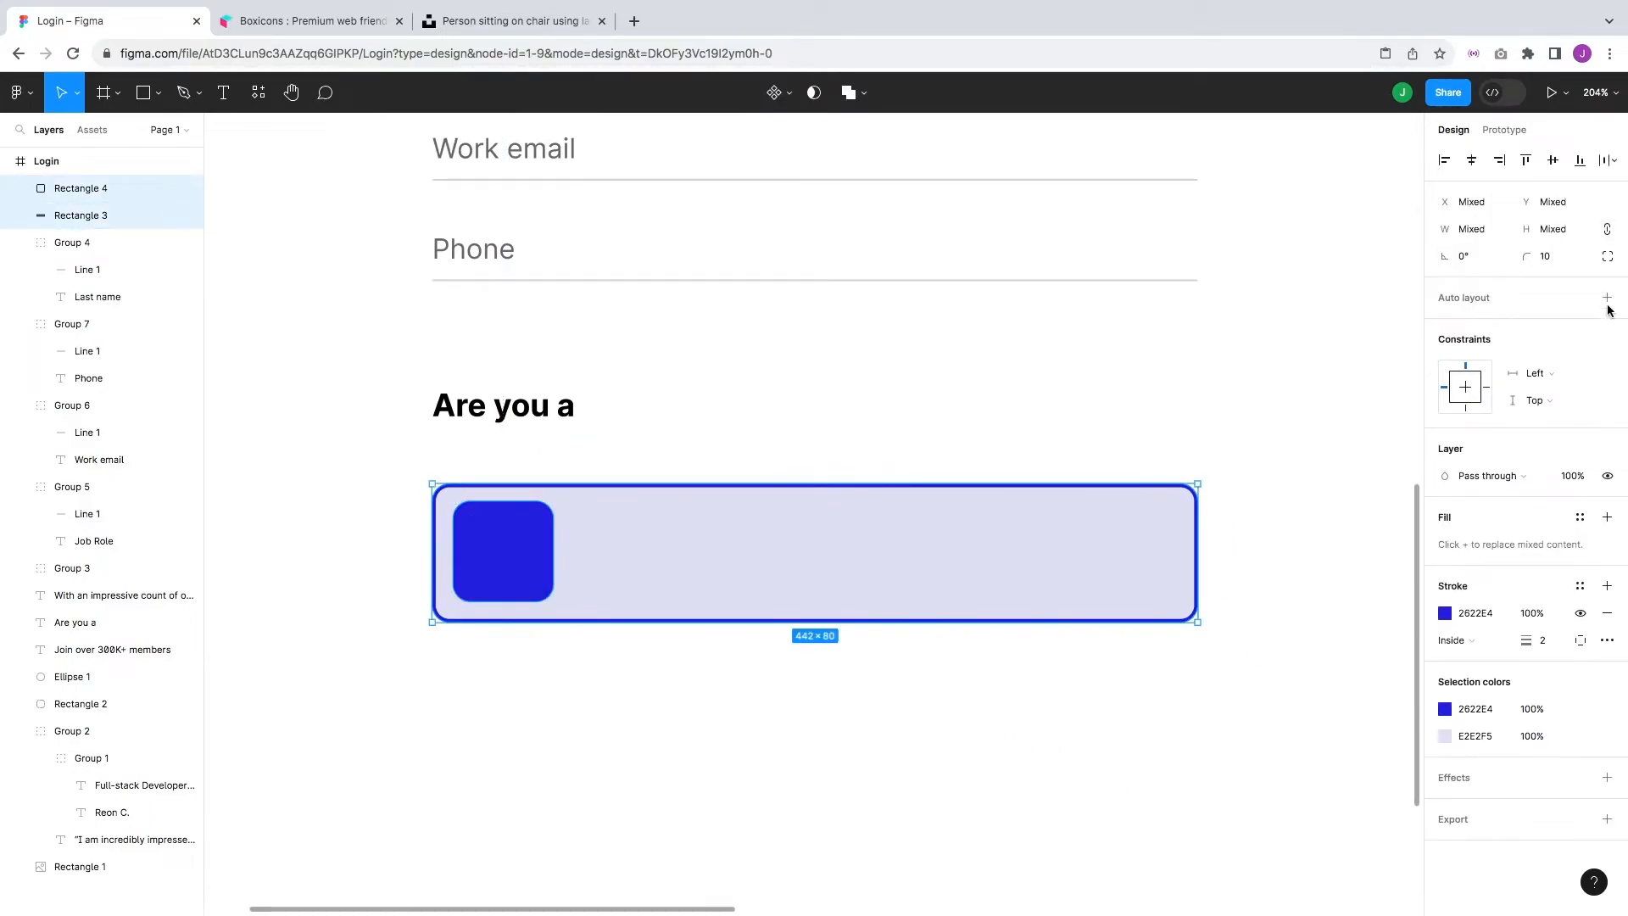
{"action": "left_click", "coordinate": [1554, 161]}
{"action": "left_click", "coordinate": [1196, 697]}
{"action": "left_click", "coordinate": [541, 562]}
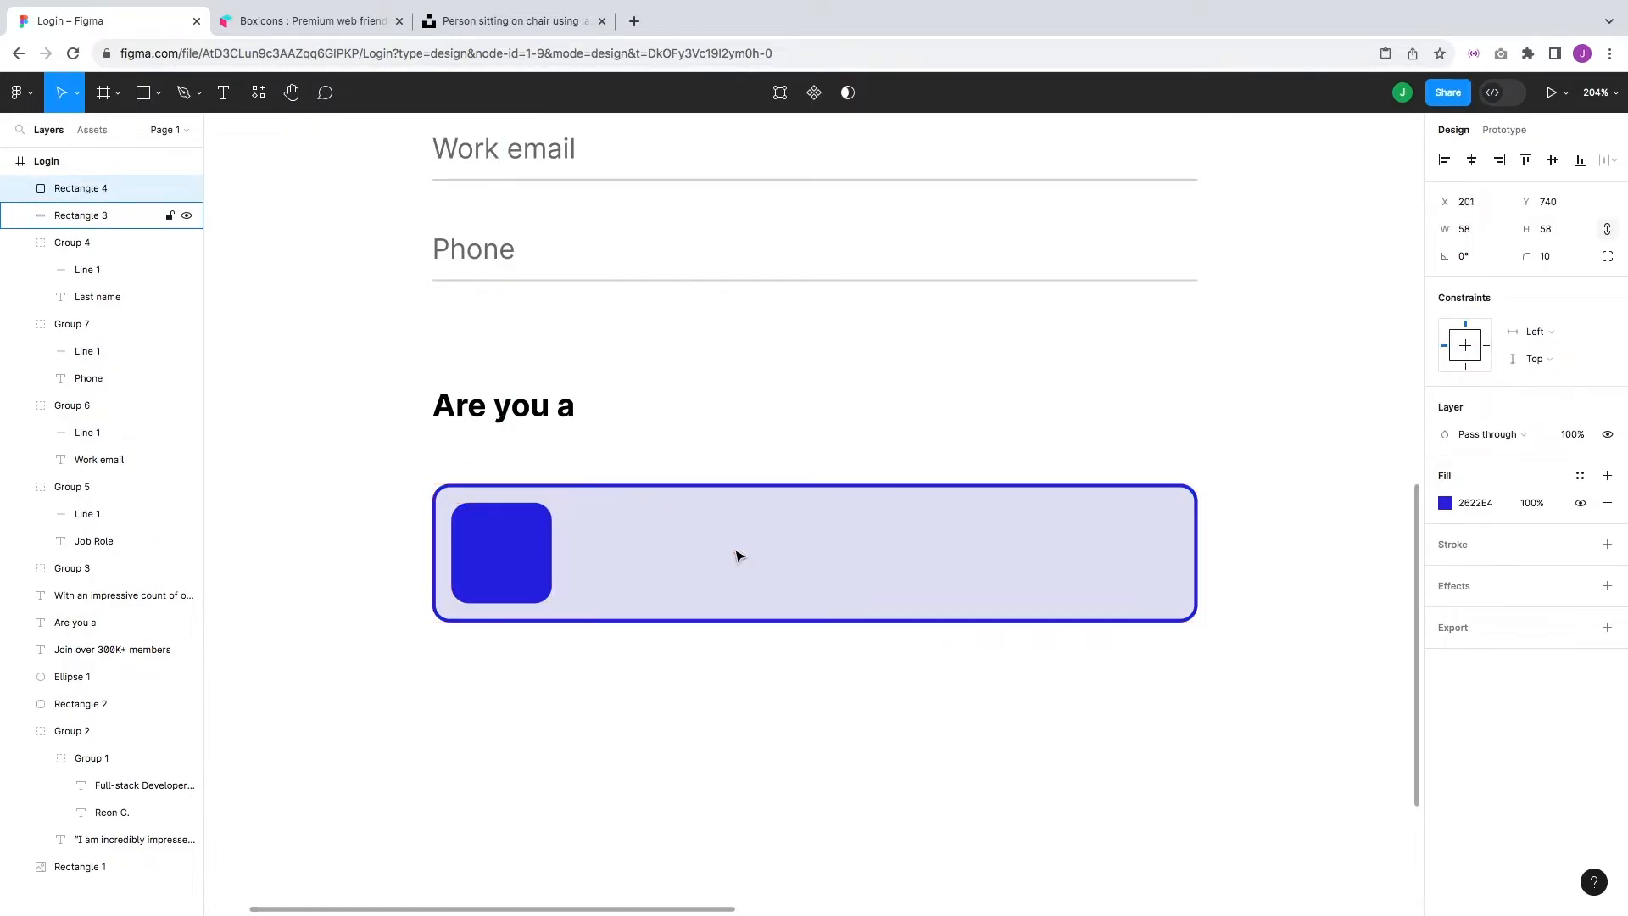
{"action": "left_click", "coordinate": [806, 745]}
{"action": "scroll", "coordinate": [933, 744], "scroll_direction": "left", "scroll_amount": 1}
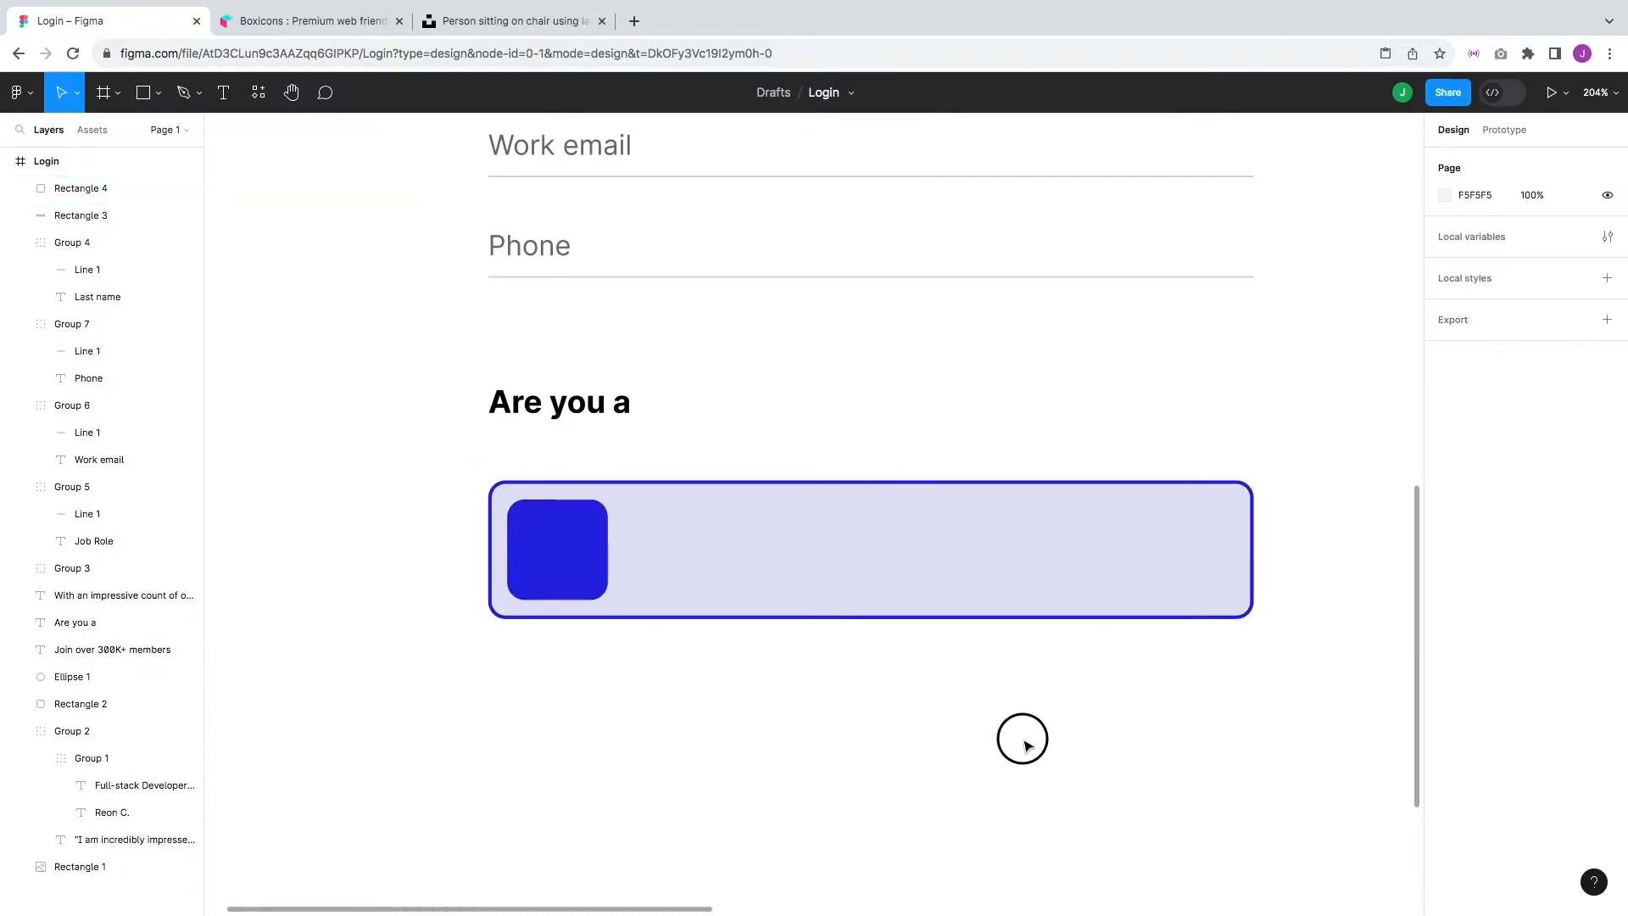
- Open the Heroicons website in a new browser tab and search its icons for "code"
{"action": "left_click", "coordinate": [634, 21]}
{"action": "type", "text": "heroicons"}
{"action": "key", "text": "Return"}
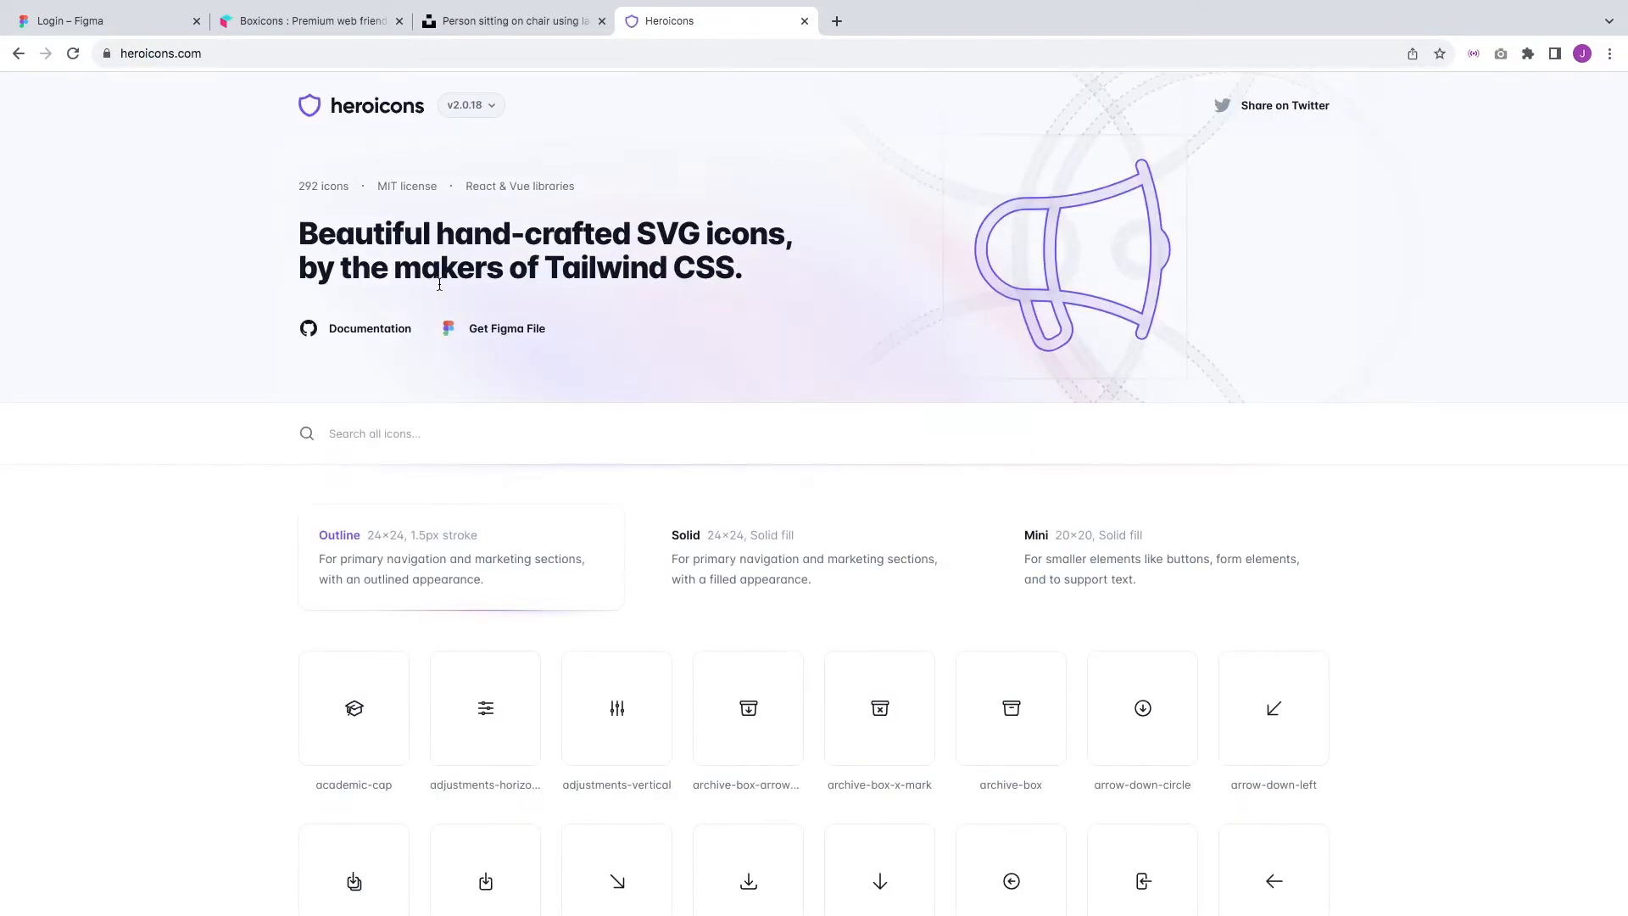
{"action": "type", "text": "code"}
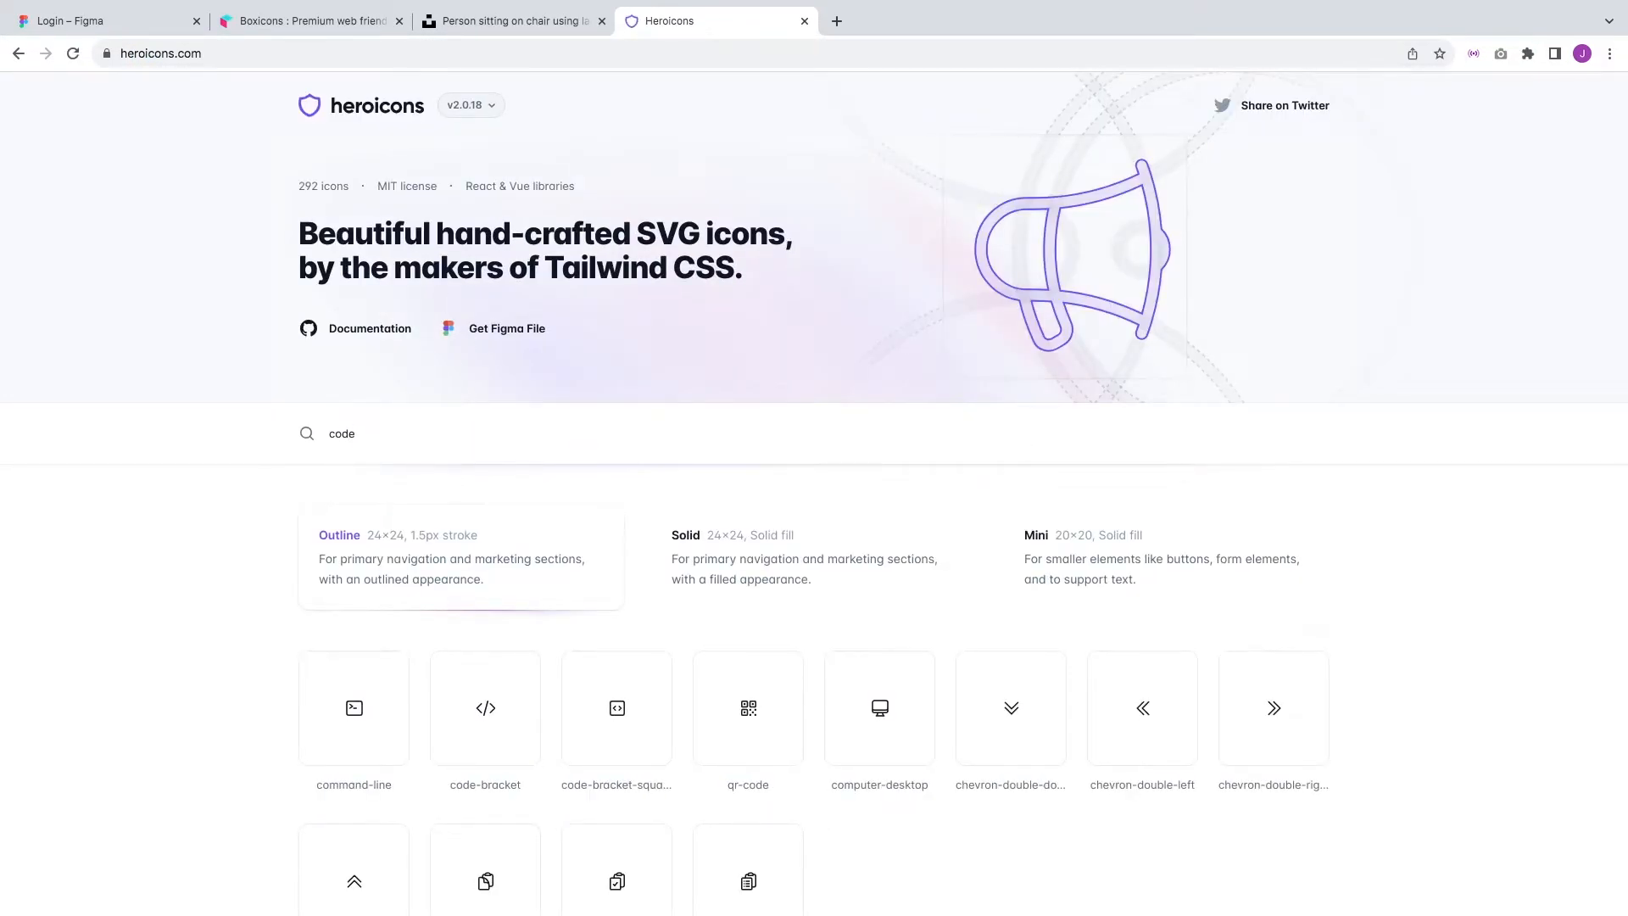
{"action": "scroll", "coordinate": [418, 546], "scroll_direction": "down", "scroll_amount": 2}
{"action": "mouse_move", "coordinate": [658, 585]}
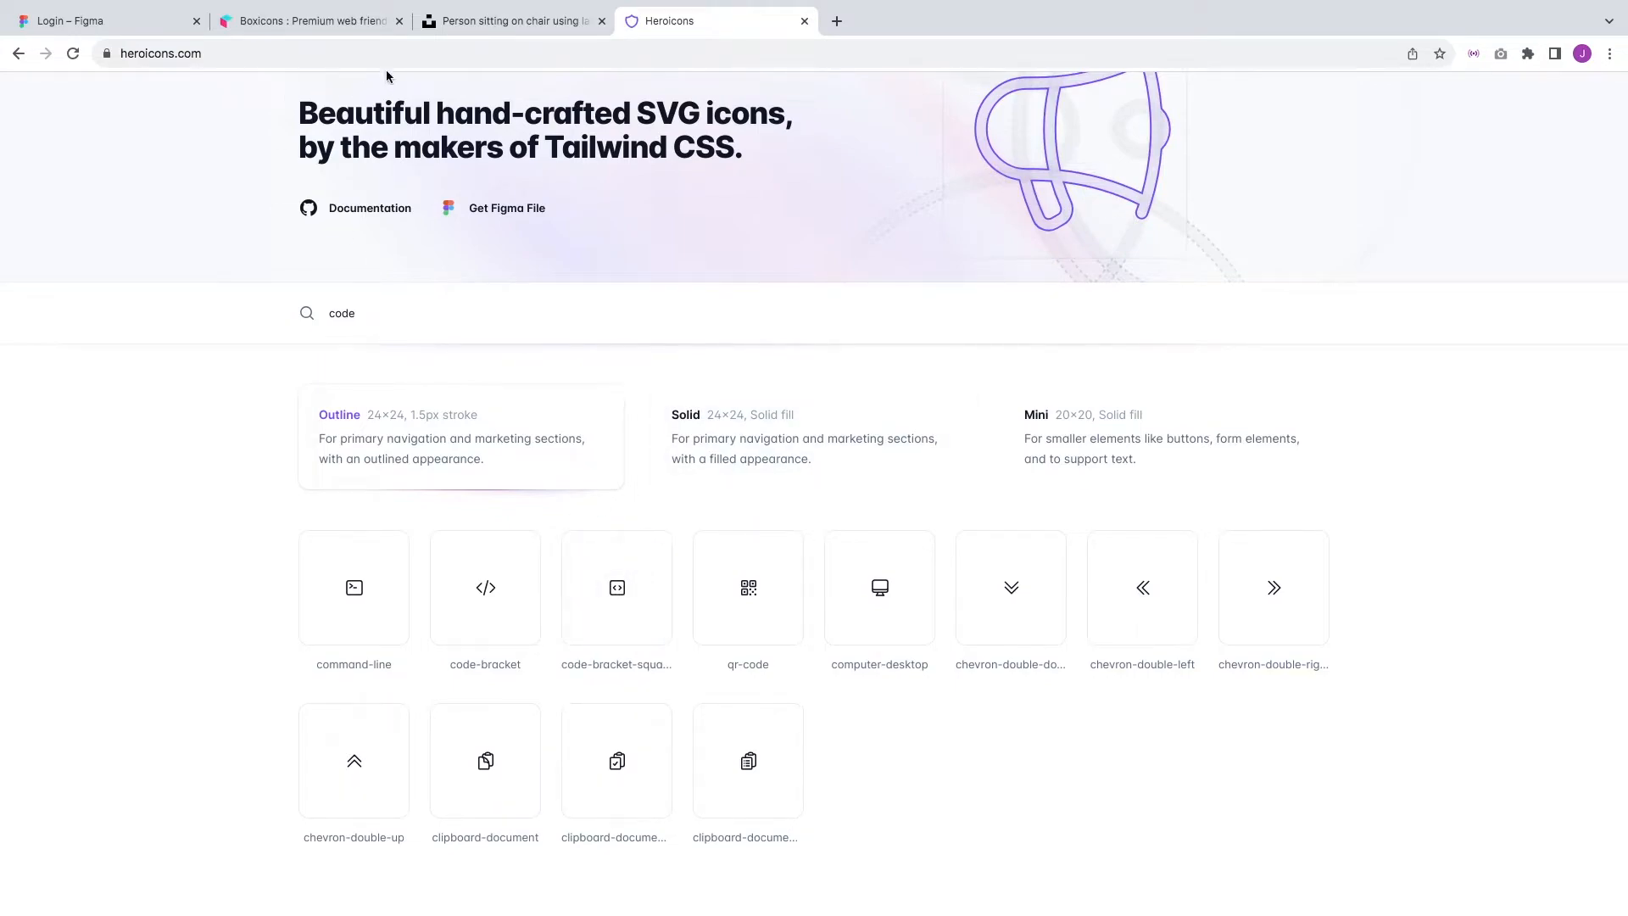
{"action": "left_click", "coordinate": [76, 20]}
{"action": "left_click", "coordinate": [562, 560]}
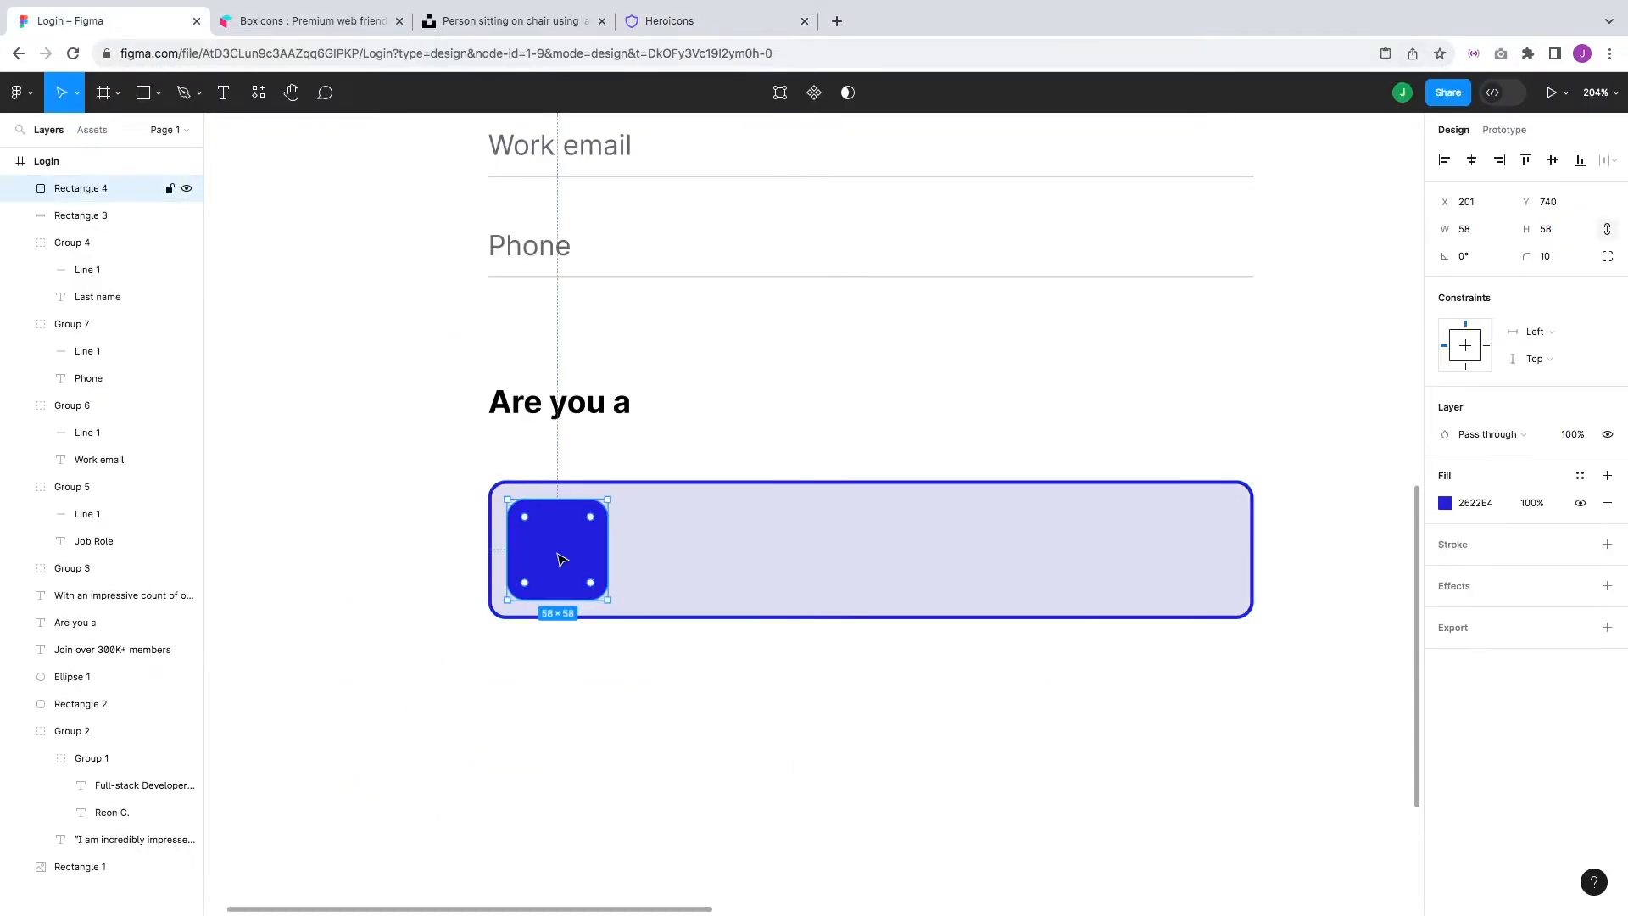
{"action": "key", "text": "ctrl+v"}
{"action": "key", "text": "ctrl+z"}
- Copy the outline code-bracket icon from Heroicons, paste it into the Figma login design, and place it in the middle of the blue square
{"action": "left_click", "coordinate": [661, 31]}
{"action": "left_click", "coordinate": [492, 557]}
{"action": "left_click", "coordinate": [76, 20]}
{"action": "left_click", "coordinate": [679, 700]}
{"action": "key", "text": "ctrl+v"}
{"action": "left_click_drag", "start_coordinate": [813, 513], "coordinate": [558, 552]}
- Scale the code-bracket icon up proportionally to 32 by 32 with the Scale tool
{"action": "scroll", "coordinate": [555, 550], "scroll_direction": "up", "scroll_amount": 8}
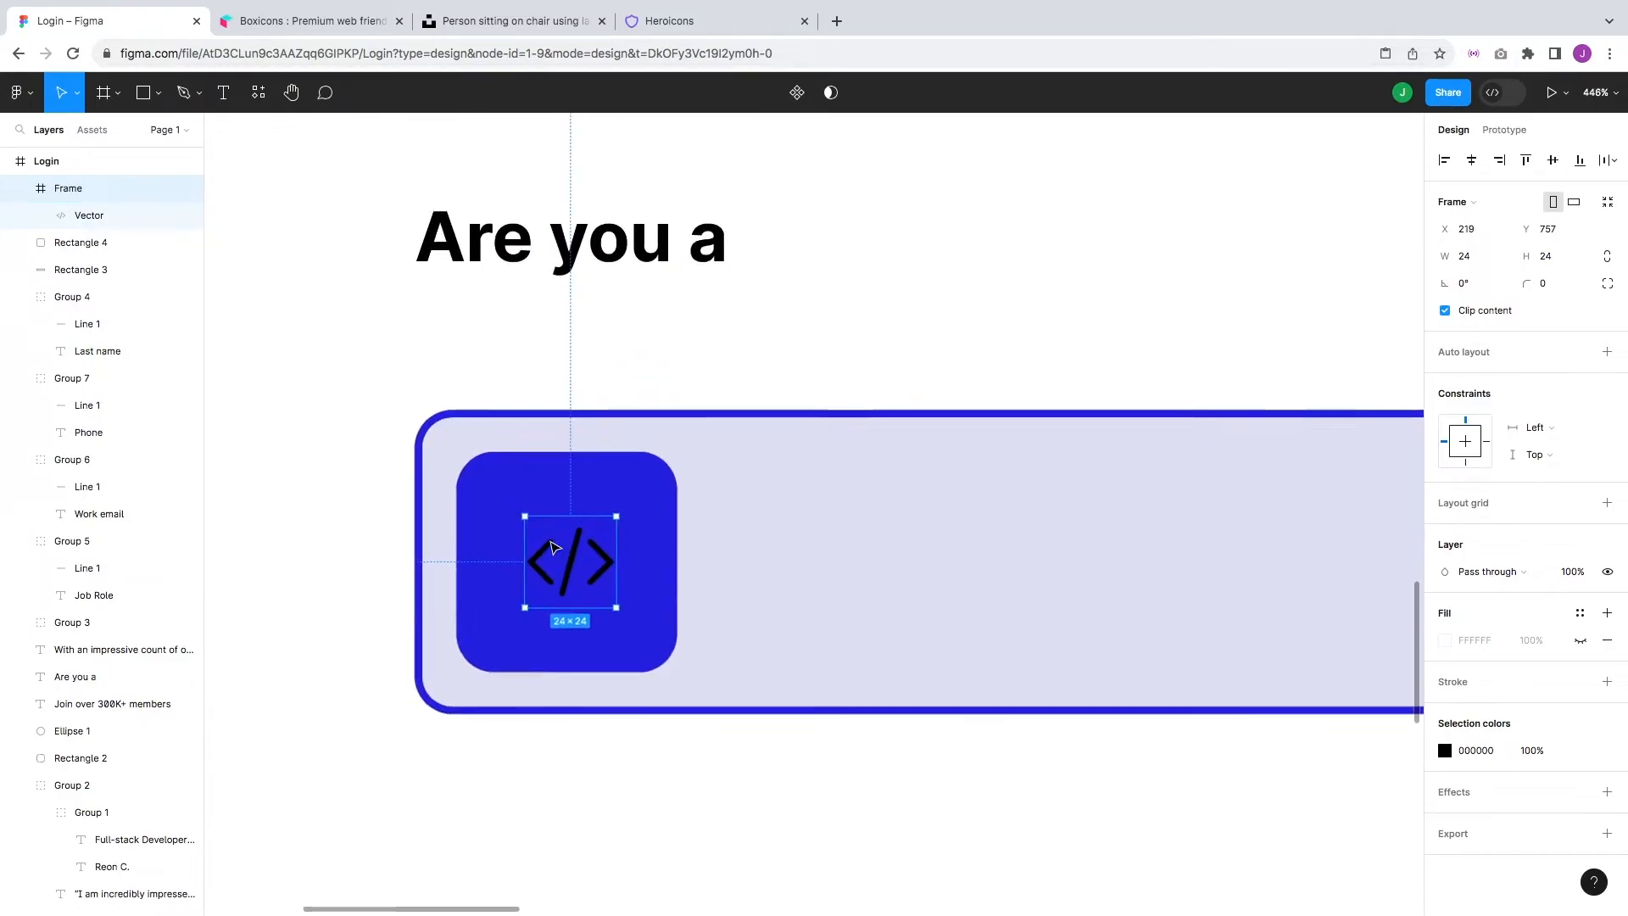
{"action": "scroll", "coordinate": [553, 547], "scroll_direction": "up", "scroll_amount": 1}
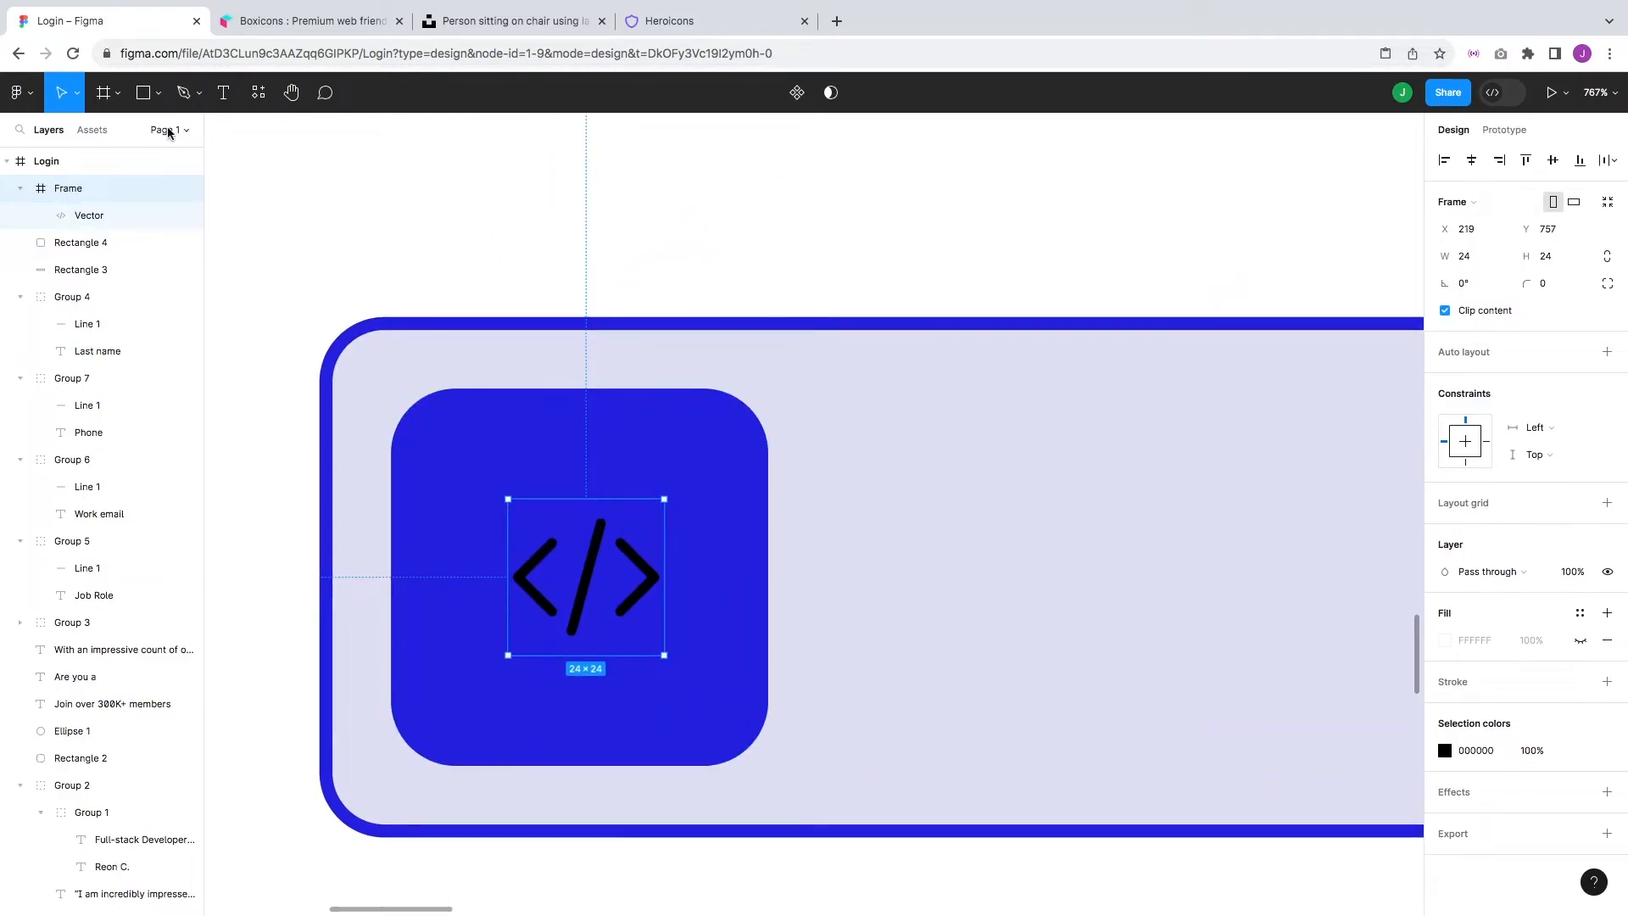
{"action": "left_click", "coordinate": [78, 98]}
{"action": "left_click", "coordinate": [51, 153]}
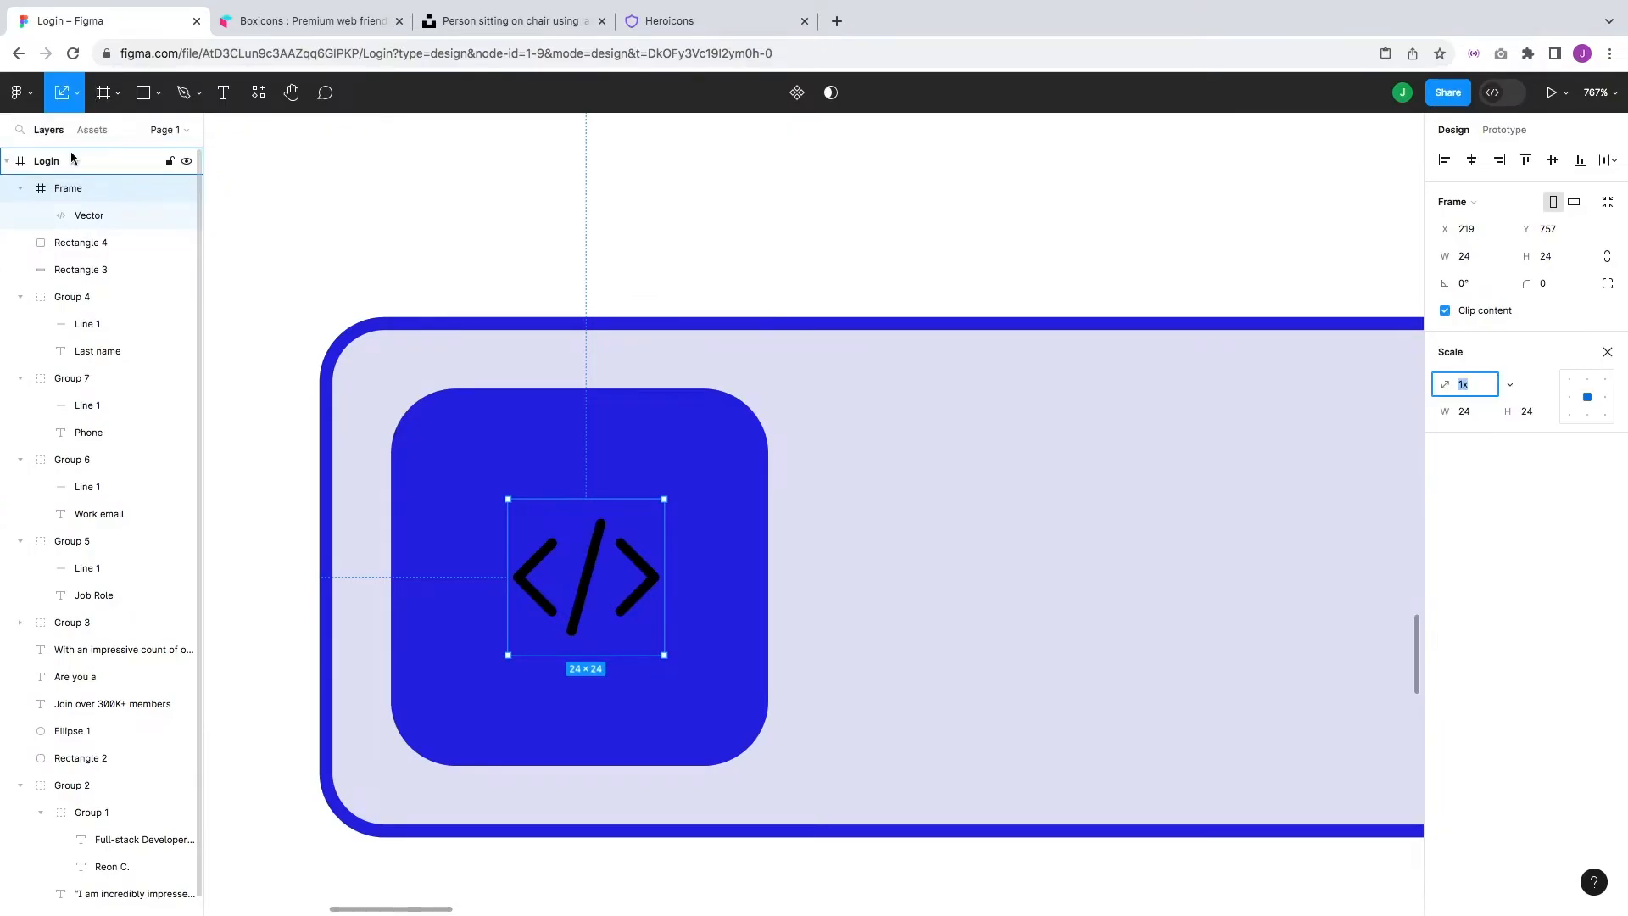
{"action": "left_click_drag", "start_coordinate": [502, 495], "coordinate": [482, 472]}
{"action": "left_click", "coordinate": [1608, 352]}
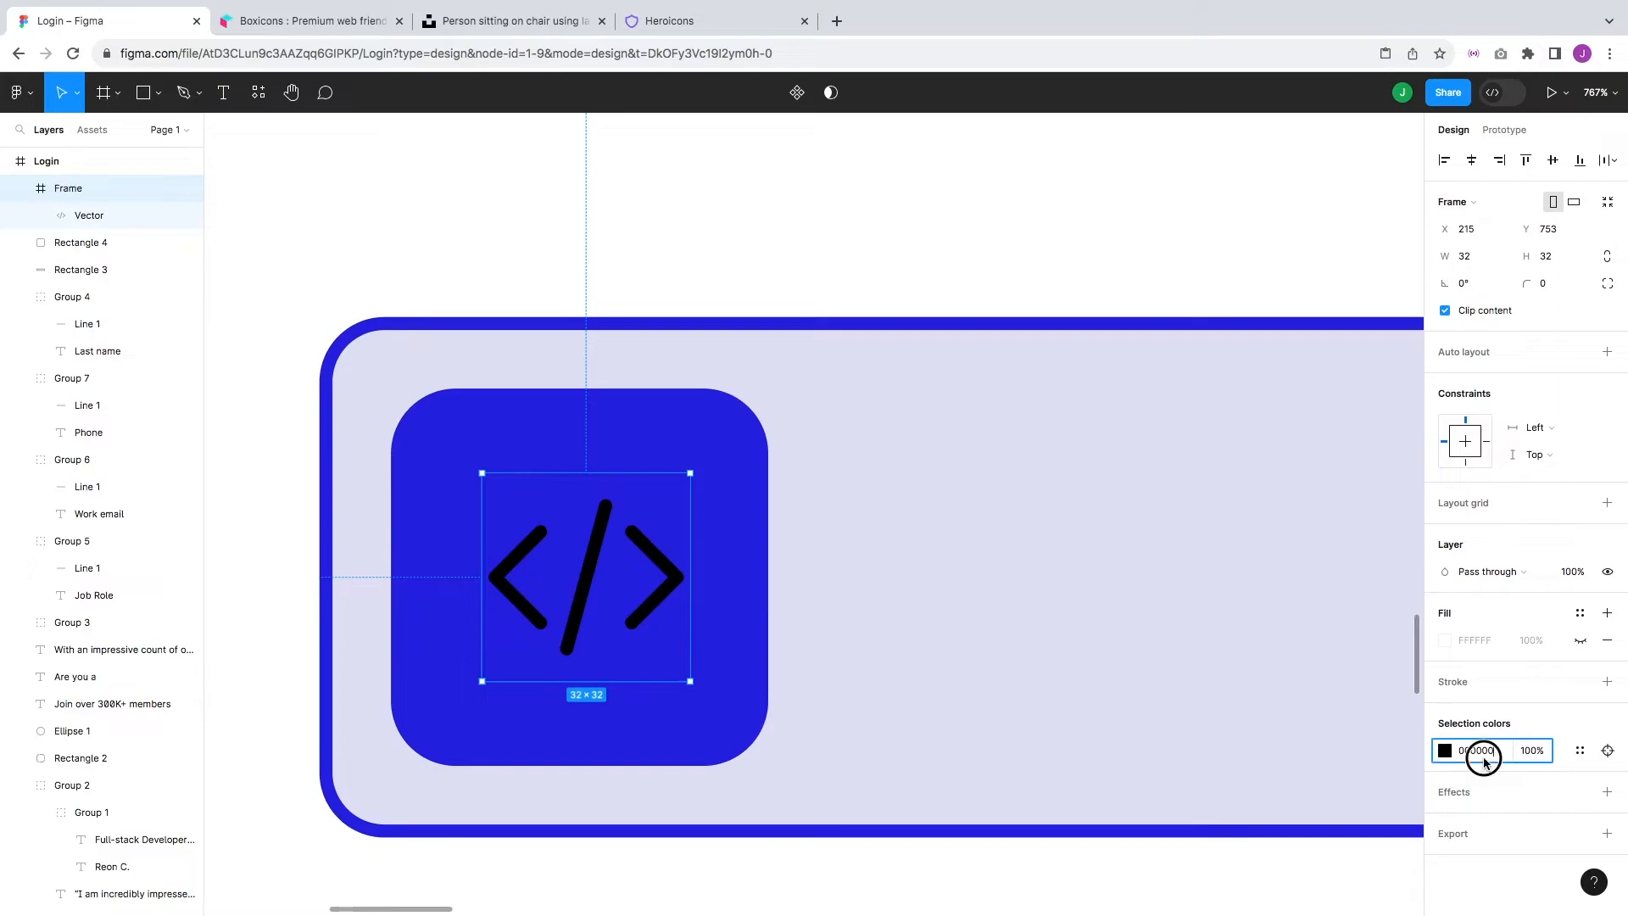
- Recolor the code-bracket icon white (FFFFFF) and center it horizontally with the blue square
{"action": "type", "text": "fff"}
{"action": "key", "text": "Return"}
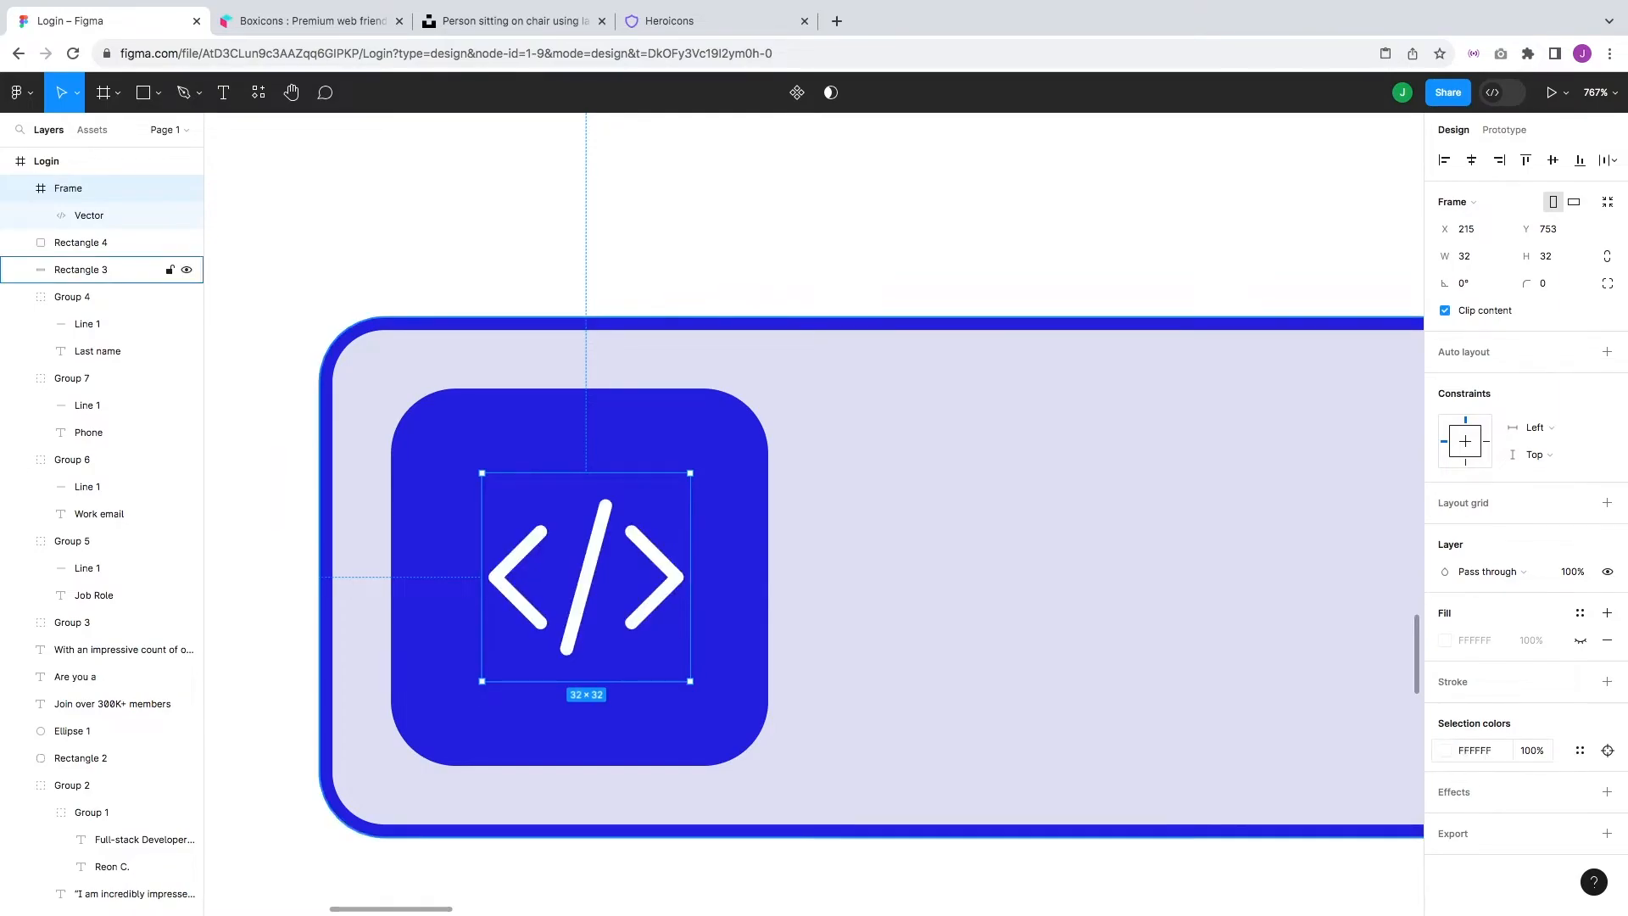
{"action": "left_click", "coordinate": [729, 445], "text": "shift"}
{"action": "left_click", "coordinate": [1469, 161]}
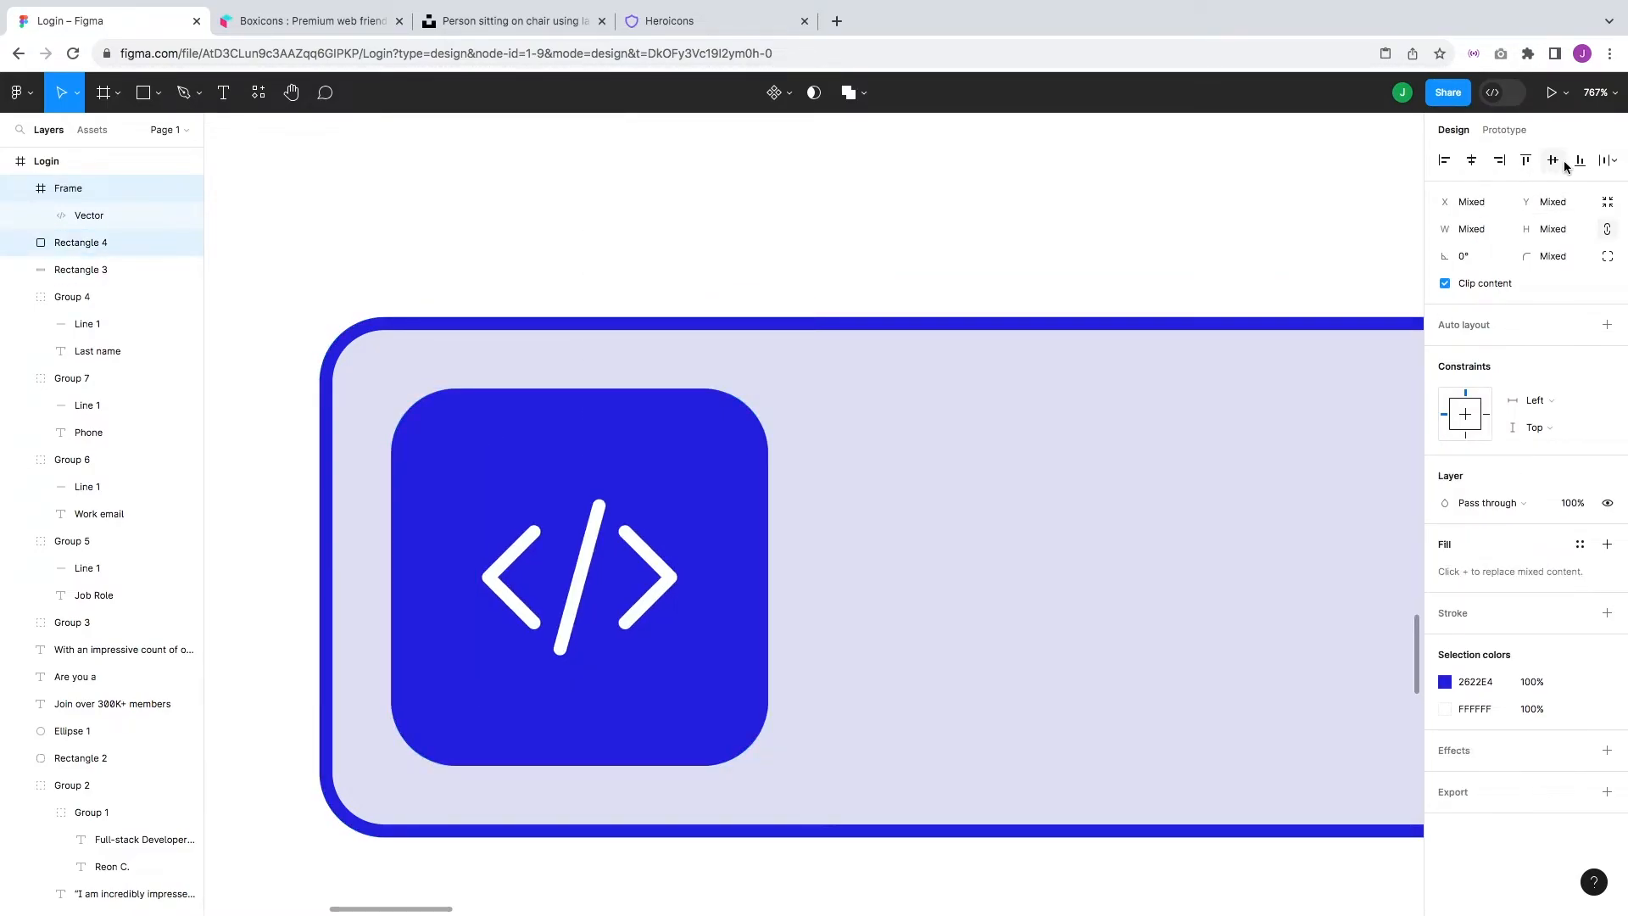
{"action": "left_click", "coordinate": [1102, 276]}
- Duplicate the description paragraph, place the copy below the lavender card, and change its text to "Web Developer"
{"action": "scroll", "coordinate": [588, 657], "scroll_direction": "down", "scroll_amount": 10}
{"action": "scroll", "coordinate": [591, 657], "scroll_direction": "down", "scroll_amount": 3}
{"action": "scroll", "coordinate": [712, 669], "scroll_direction": "up", "scroll_amount": 5}
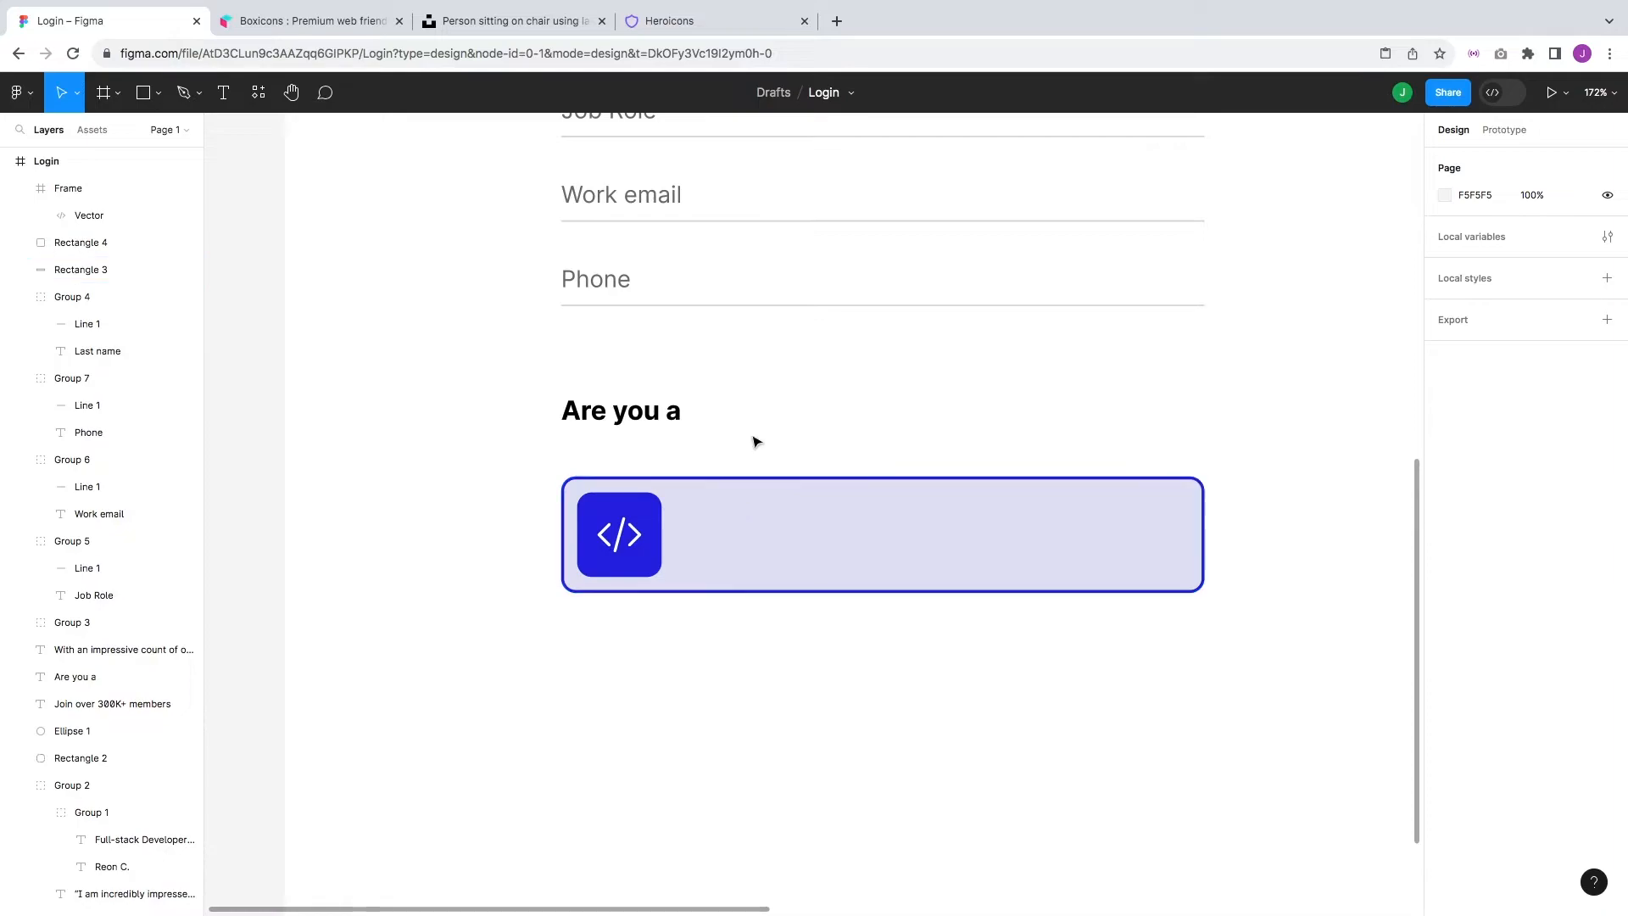
{"action": "scroll", "coordinate": [697, 284], "scroll_direction": "up", "scroll_amount": 4}
{"action": "left_click", "coordinate": [727, 226]}
{"action": "left_click_drag", "start_coordinate": [726, 225], "coordinate": [756, 684], "text": "alt"}
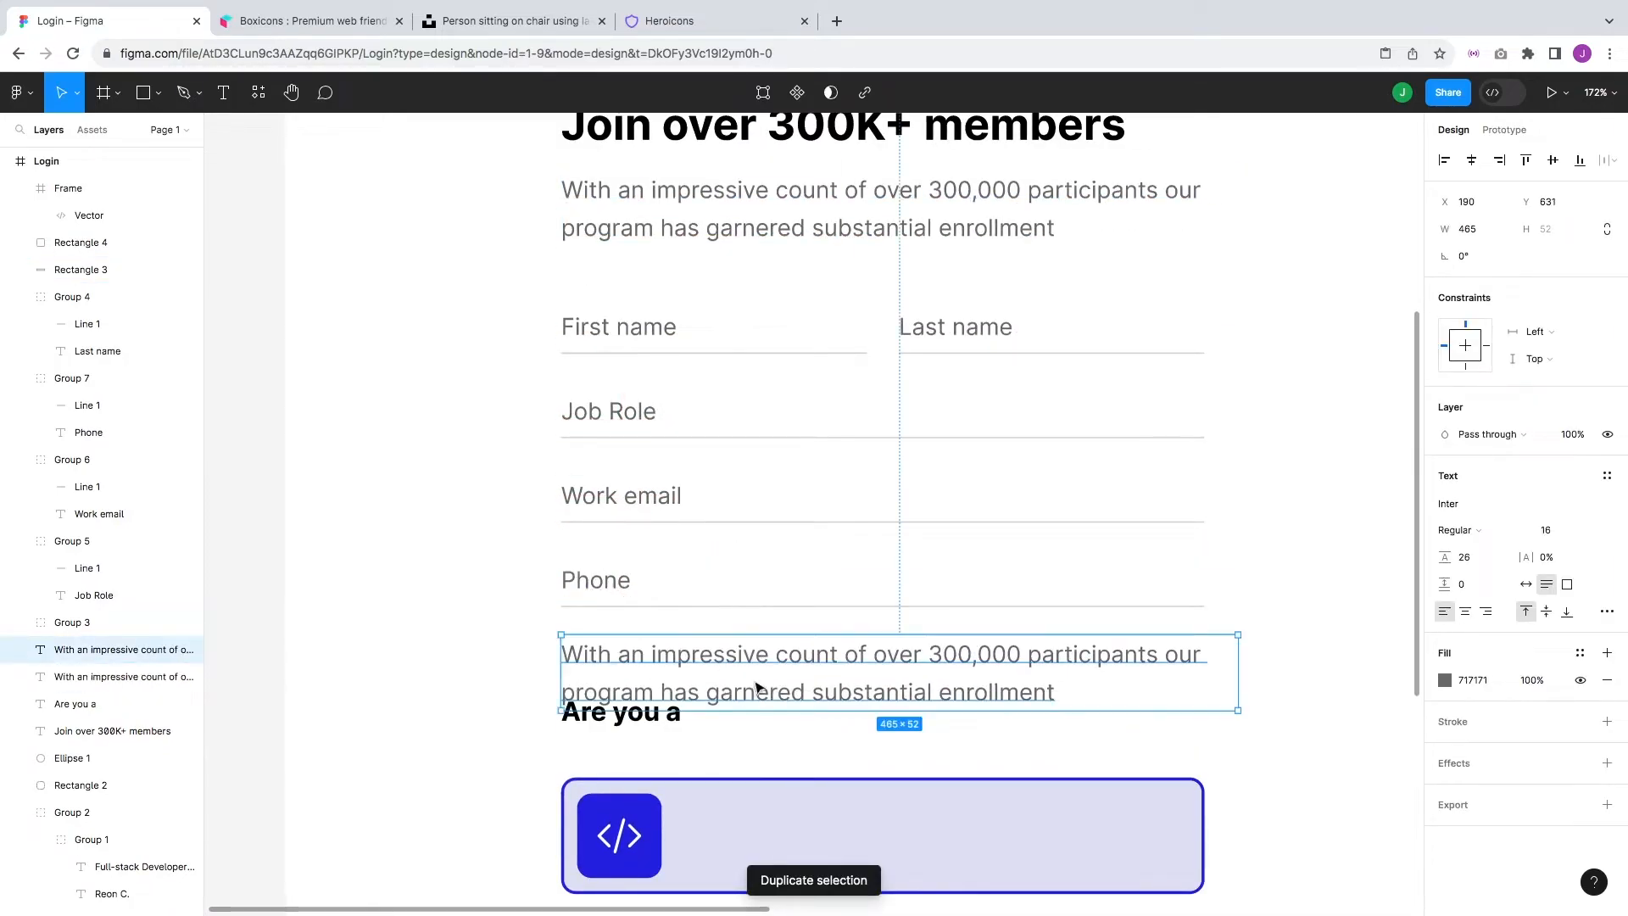
{"action": "scroll", "coordinate": [757, 681], "scroll_direction": "down", "scroll_amount": 3}
{"action": "left_click_drag", "start_coordinate": [778, 465], "coordinate": [838, 761]}
{"action": "key", "text": "Return"}
{"action": "type", "text": "Web Develope"}
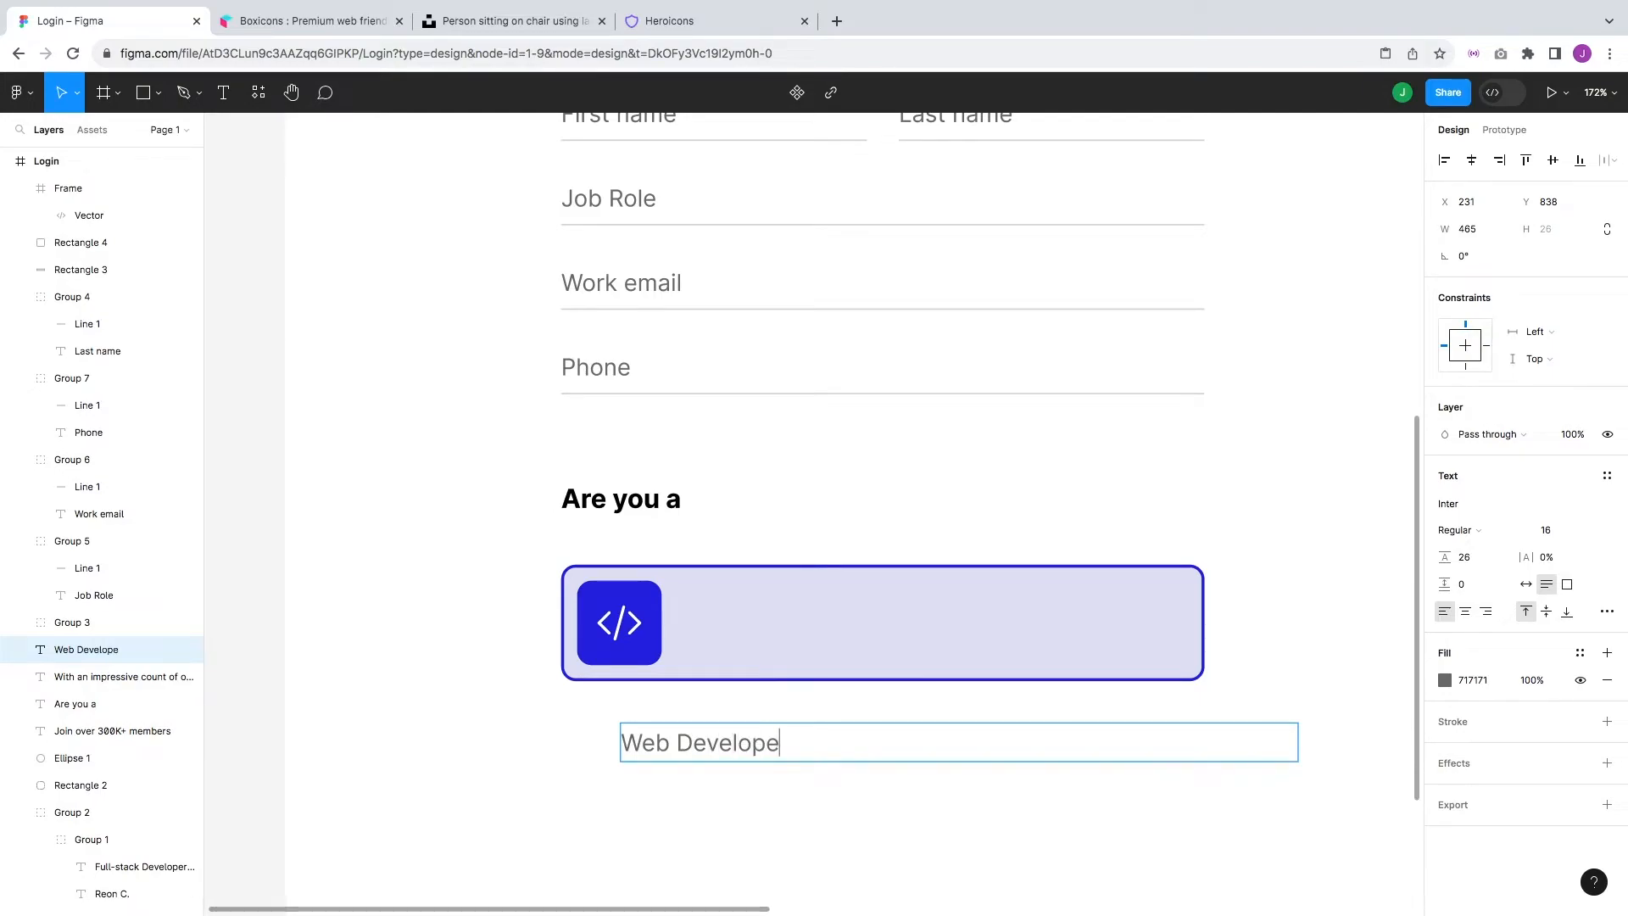
{"action": "type", "text": "r"}
{"action": "key", "text": "Escape"}
- Set the text color of "Are you a" and the "Join over 300K+ members" heading to 222222
{"action": "left_click", "coordinate": [651, 501]}
{"action": "scroll", "coordinate": [651, 502], "scroll_direction": "up", "scroll_amount": 1}
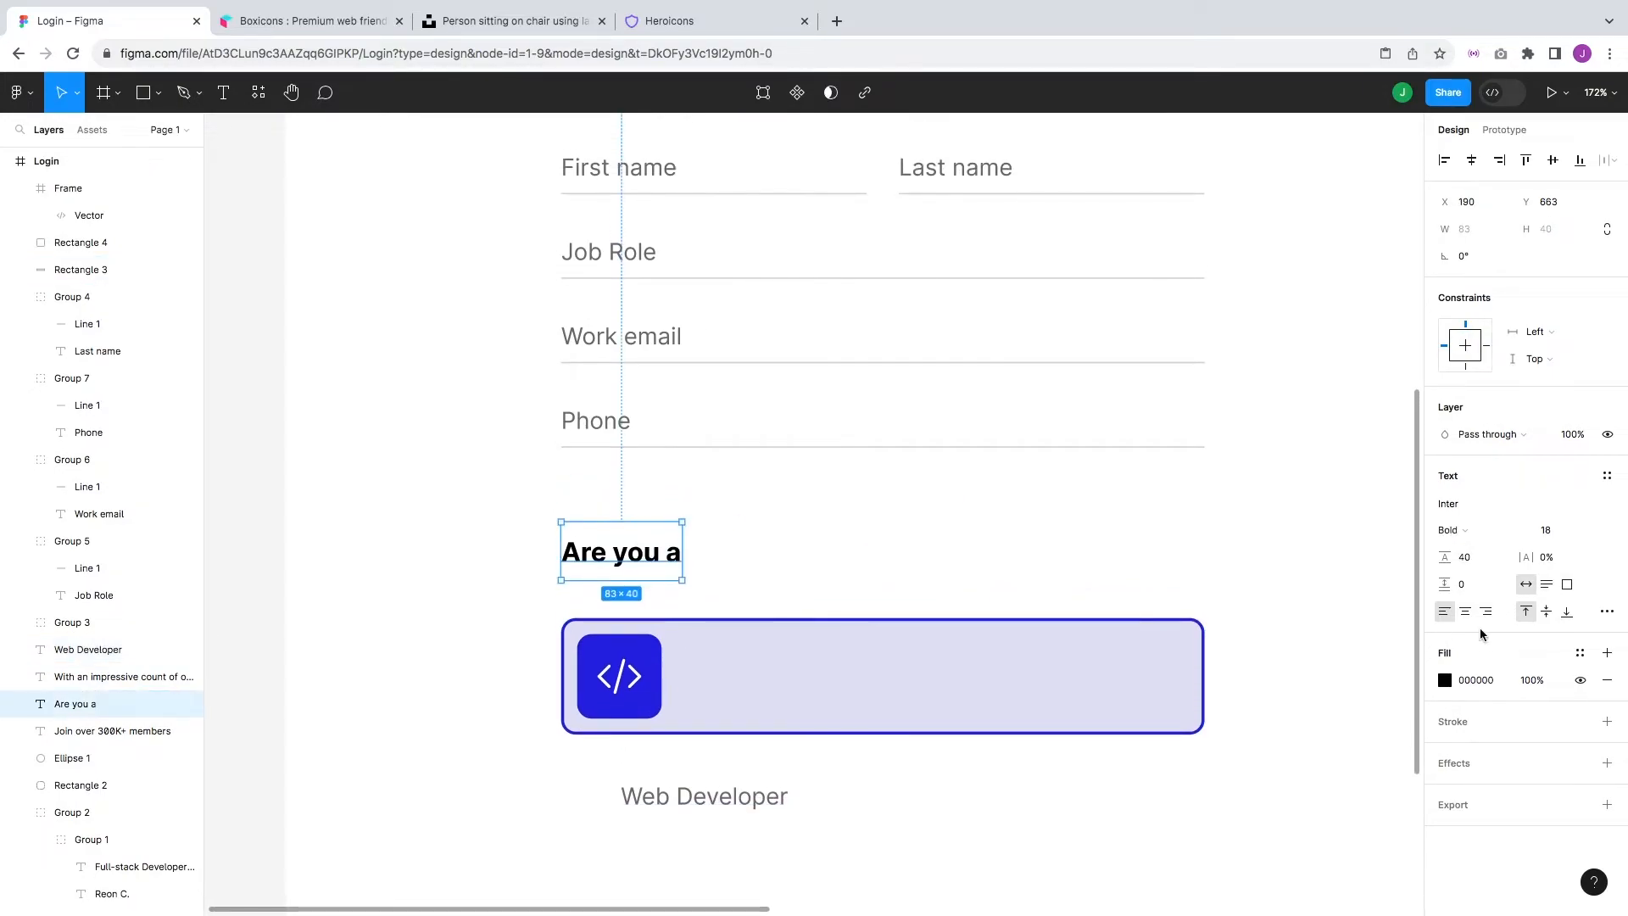
{"action": "key", "text": "Return"}
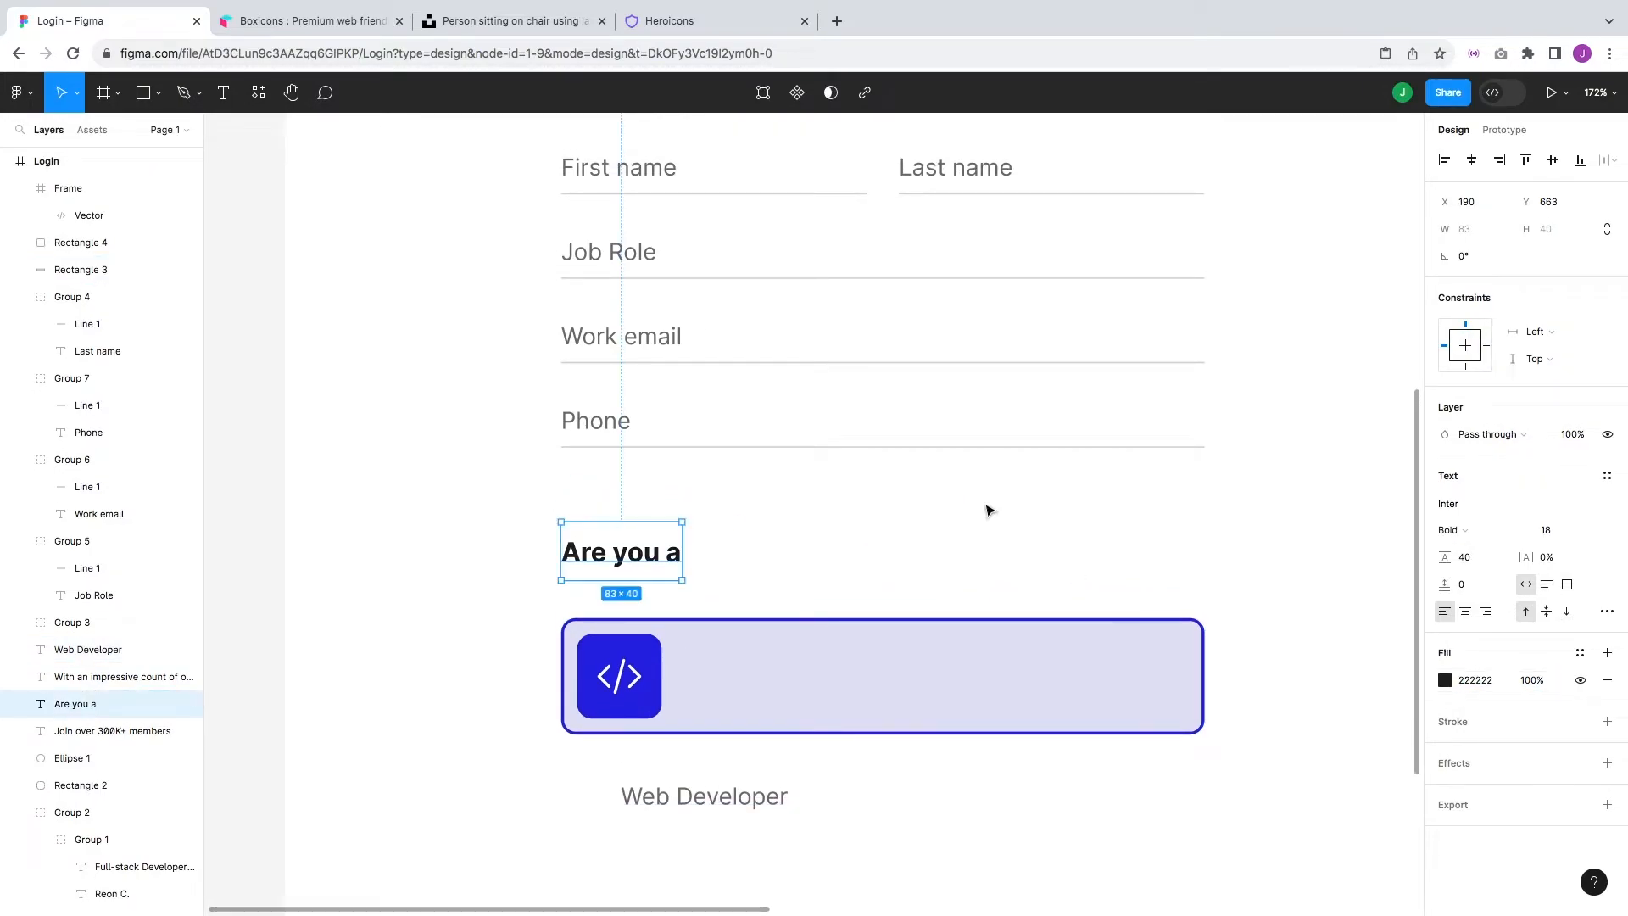
{"action": "scroll", "coordinate": [984, 509], "scroll_direction": "up", "scroll_amount": 5}
{"action": "left_click", "coordinate": [925, 441]}
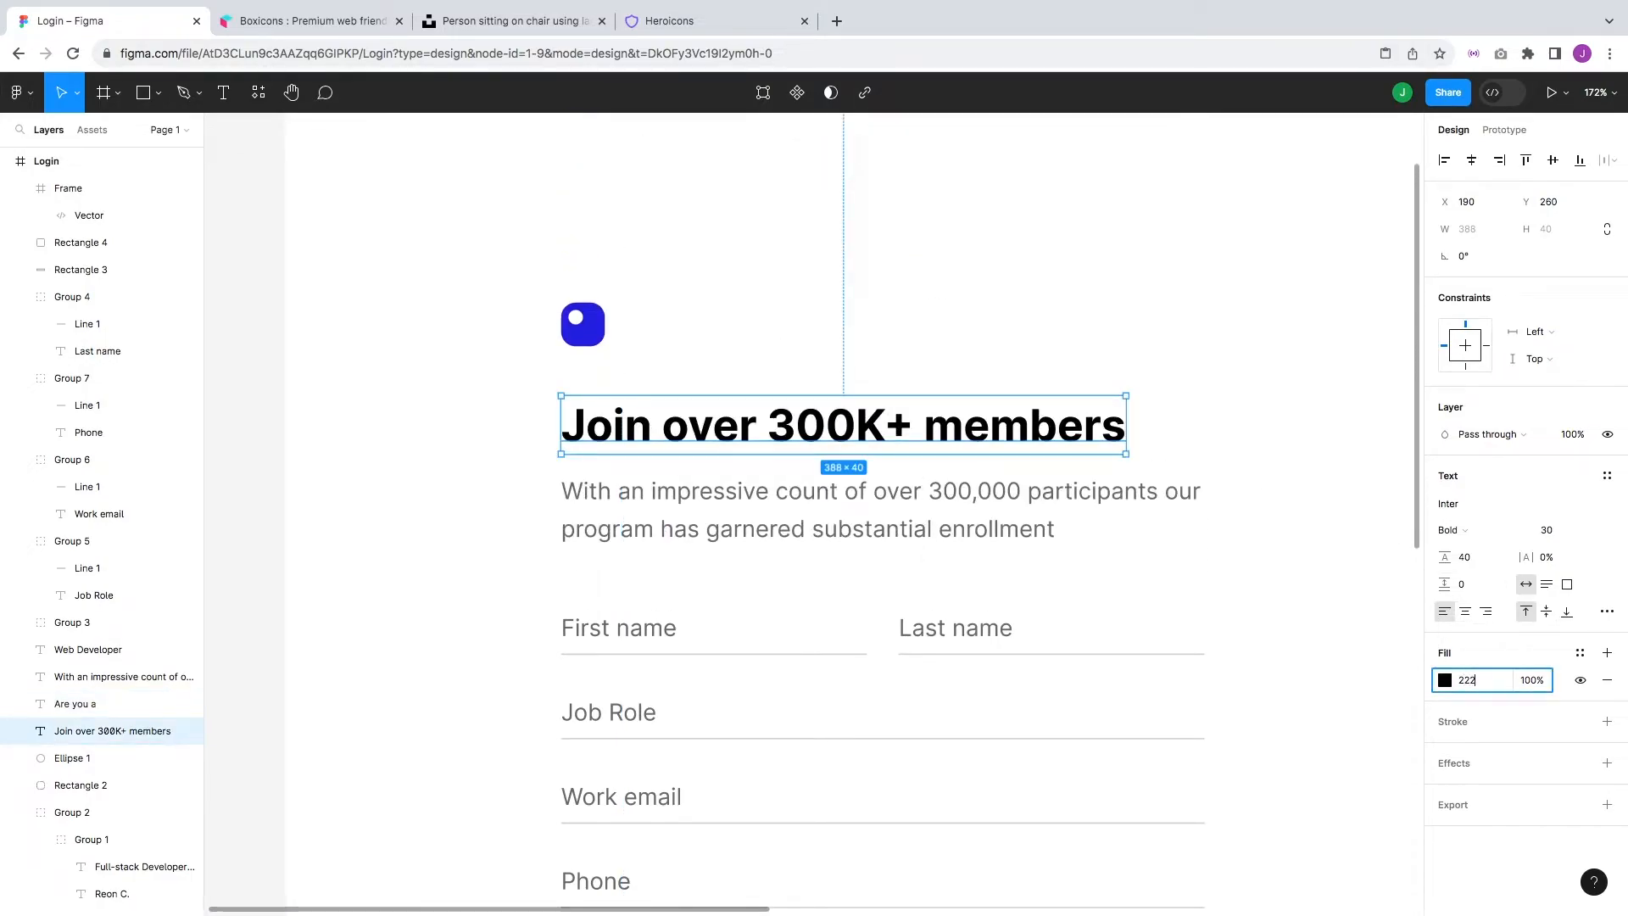
{"action": "type", "text": "222"}
{"action": "left_click", "coordinate": [1246, 592]}
- Set the text color of "Web Developer" to 222222 and leave the text selected
{"action": "scroll", "coordinate": [1085, 604], "scroll_direction": "down", "scroll_amount": 7}
{"action": "left_click", "coordinate": [736, 678]}
{"action": "type", "text": "222"}
{"action": "key", "text": "Return"}
{"action": "left_click", "coordinate": [1065, 752]}
{"action": "left_click", "coordinate": [778, 666]}
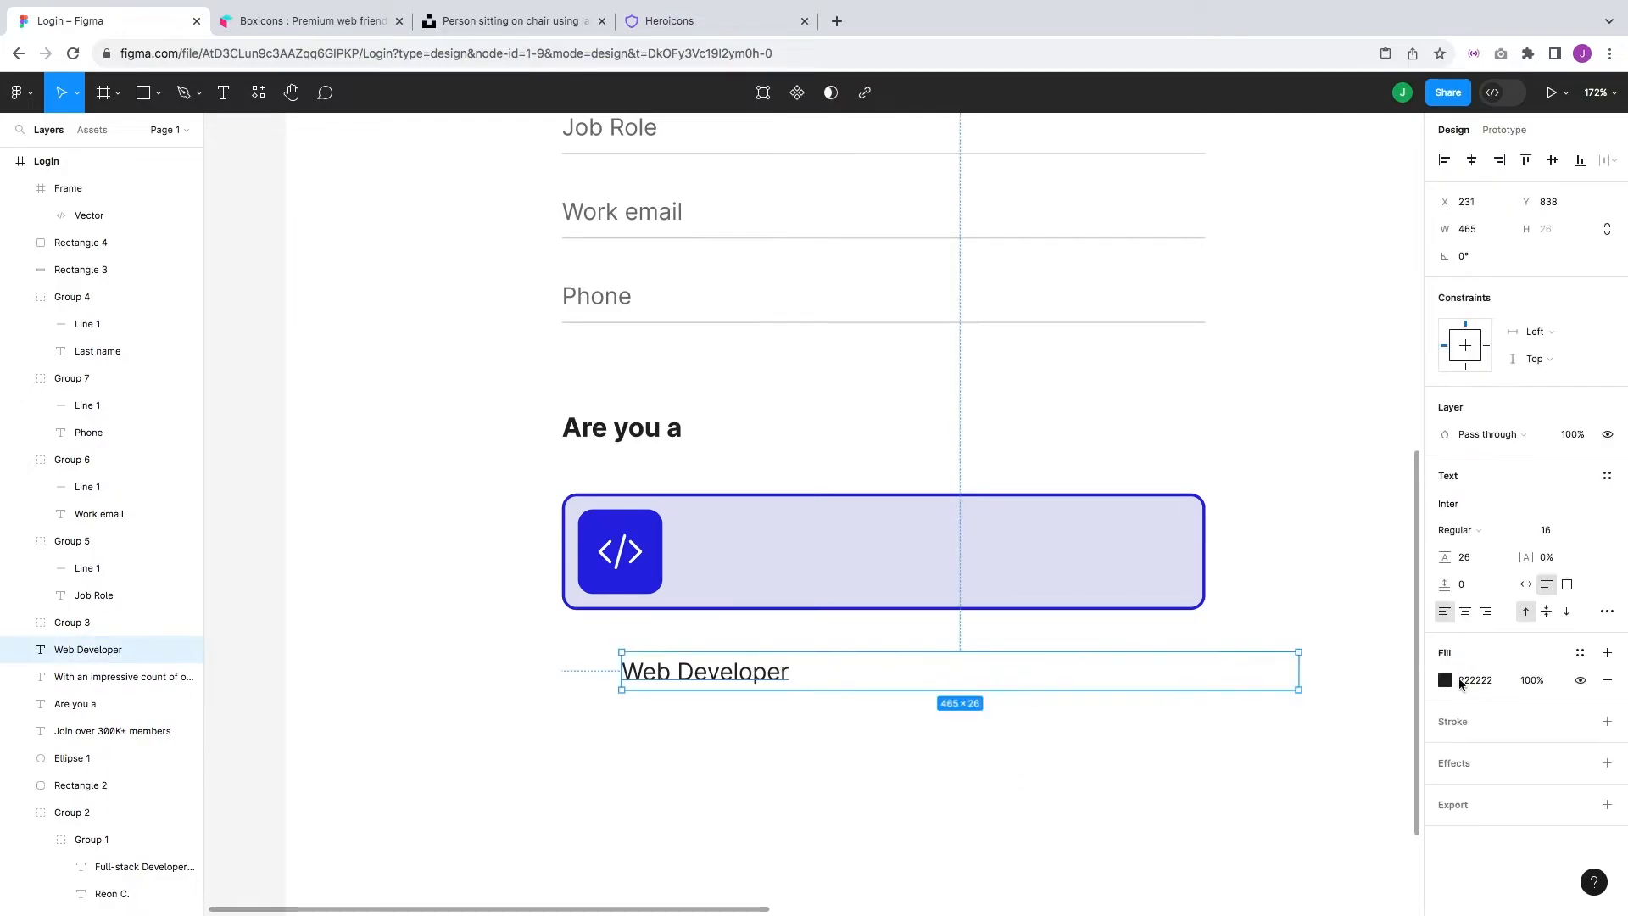
- Place the "Web Developer" text inside the lavender card beside the icon, with auto width, and bring its layer to the front
{"action": "left_click_drag", "start_coordinate": [776, 670], "coordinate": [810, 541]}
{"action": "left_click", "coordinate": [916, 545]}
{"action": "key", "text": "super+v"}
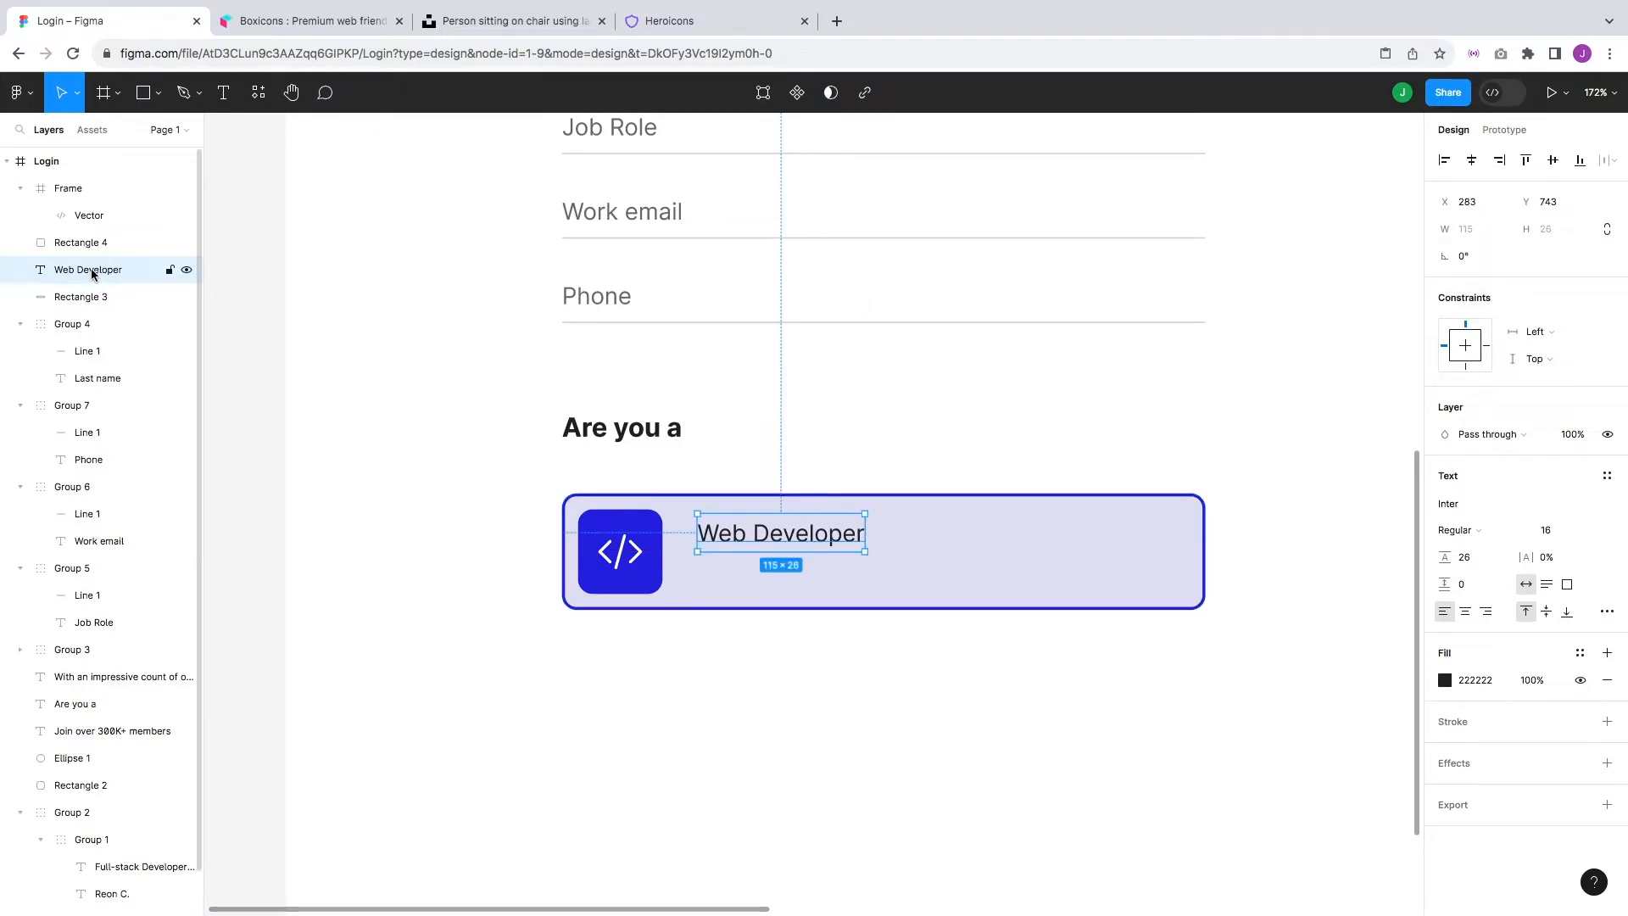
{"action": "left_click_drag", "start_coordinate": [66, 187], "coordinate": [66, 177]}
{"action": "left_click", "coordinate": [328, 431]}
- Duplicate "Web Developer" just below itself inside the card and change the copy's text to "Create an account for a developer profile"
{"action": "left_click", "coordinate": [802, 531]}
{"action": "left_click_drag", "start_coordinate": [743, 539], "coordinate": [787, 573]}
{"action": "key", "text": "super+d"}
{"action": "key", "text": "Return"}
{"action": "type", "text": "Create"}
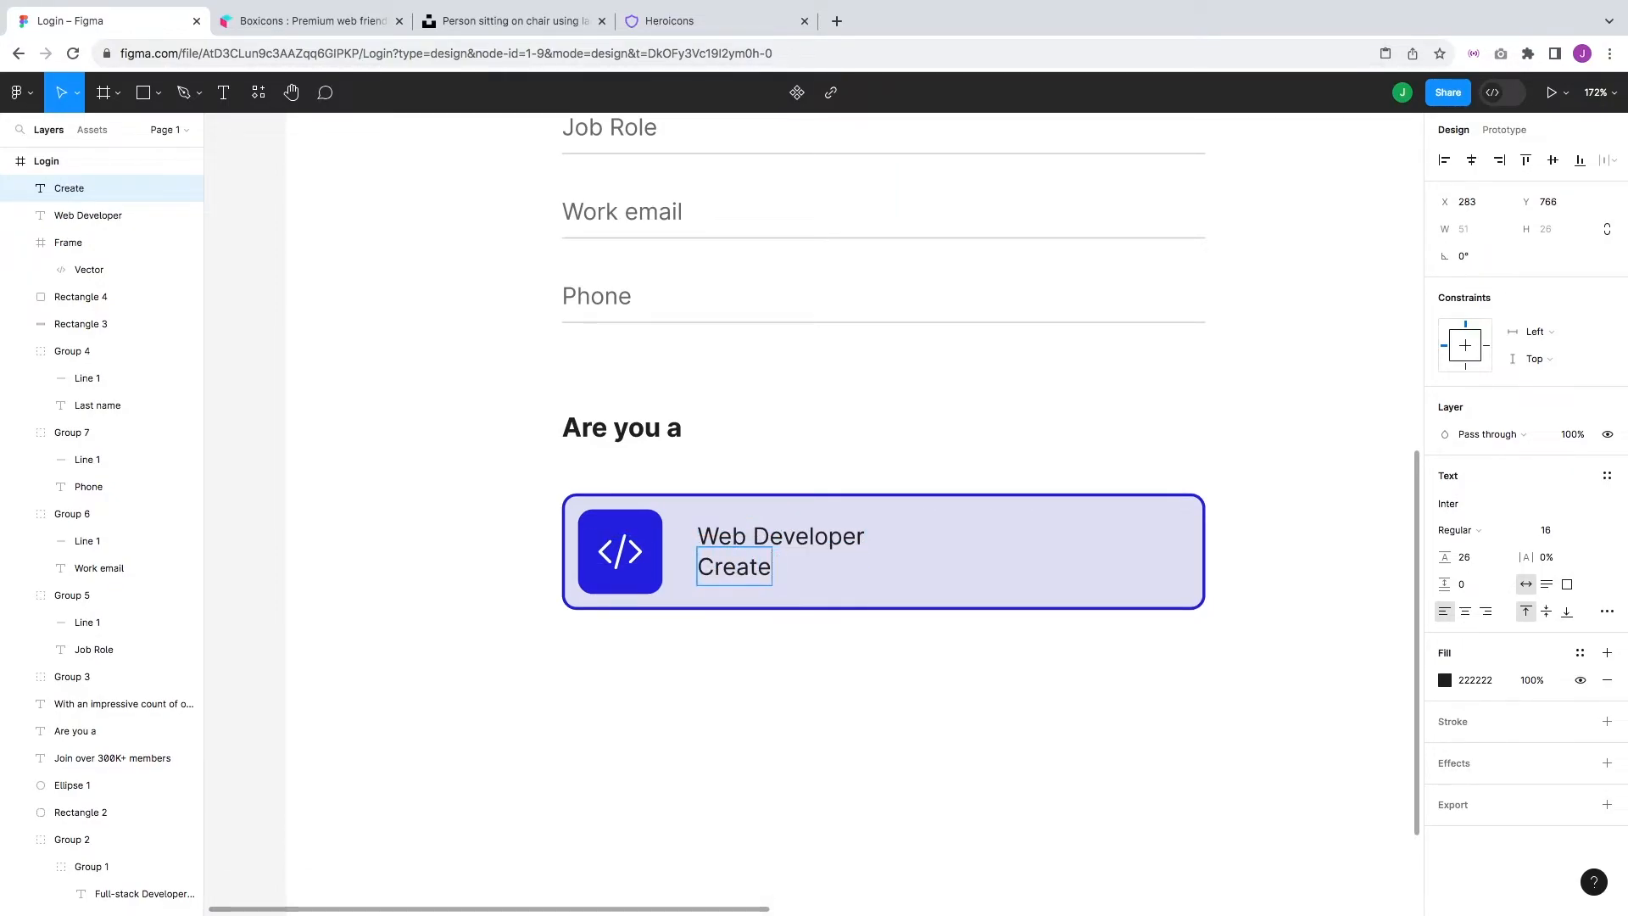
{"action": "type", "text": " an account for a developer profi"}
{"action": "key", "text": "Escape"}
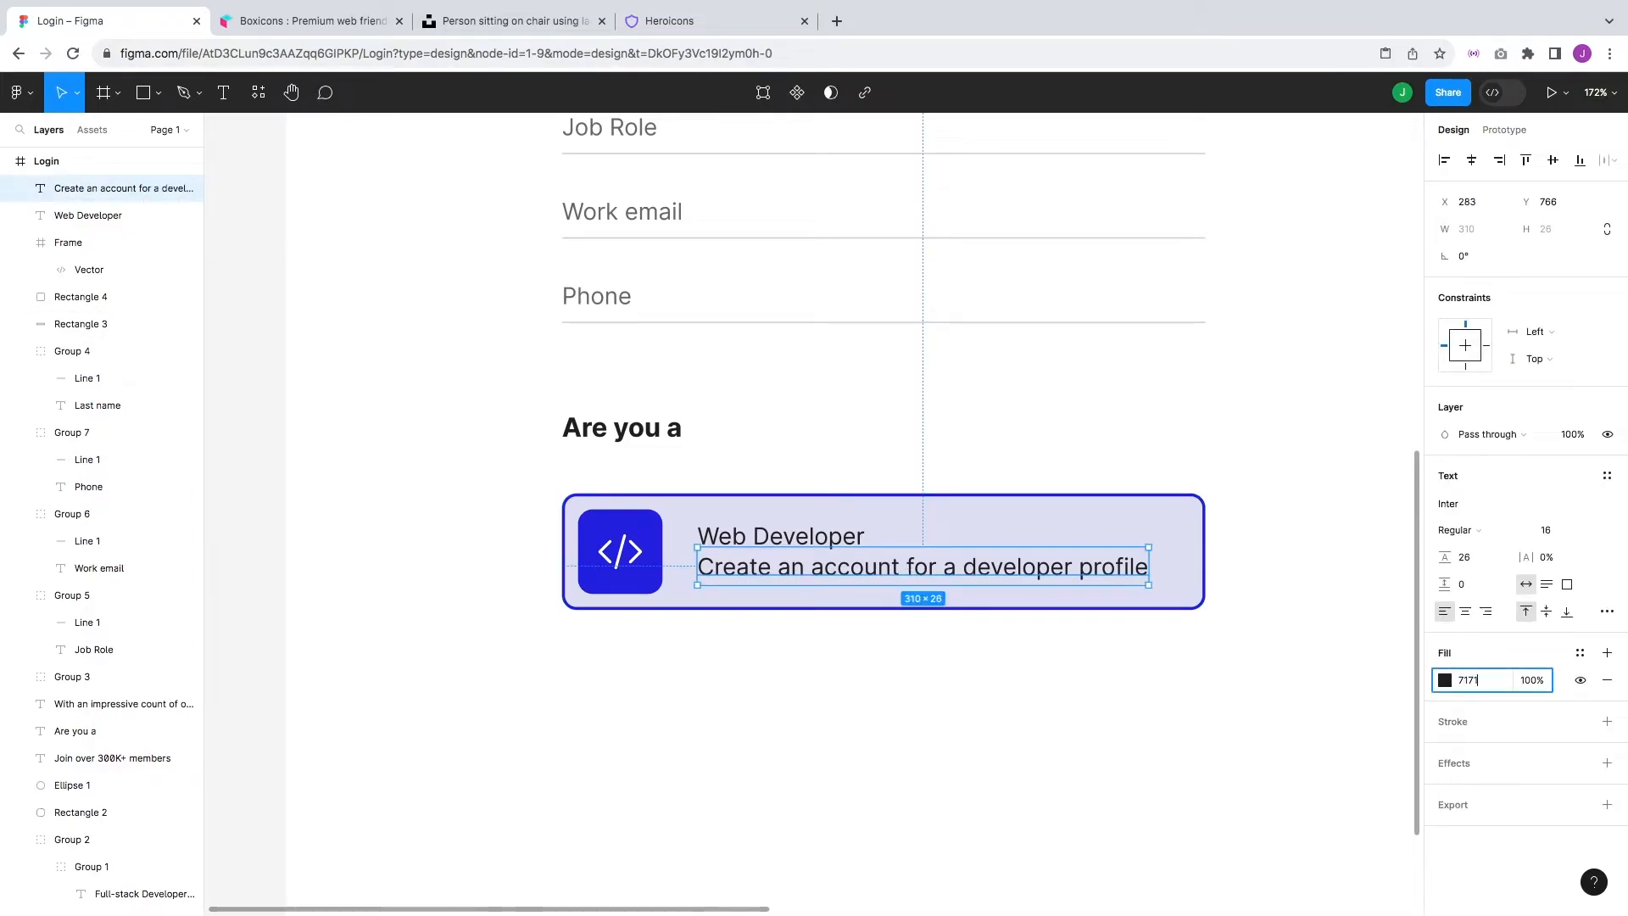
- Set the card's description line to gray 696969 with a font size of 15
{"action": "type", "text": "71"}
{"action": "key", "text": "Return"}
{"action": "left_click", "coordinate": [930, 760]}
{"action": "left_click", "coordinate": [758, 538]}
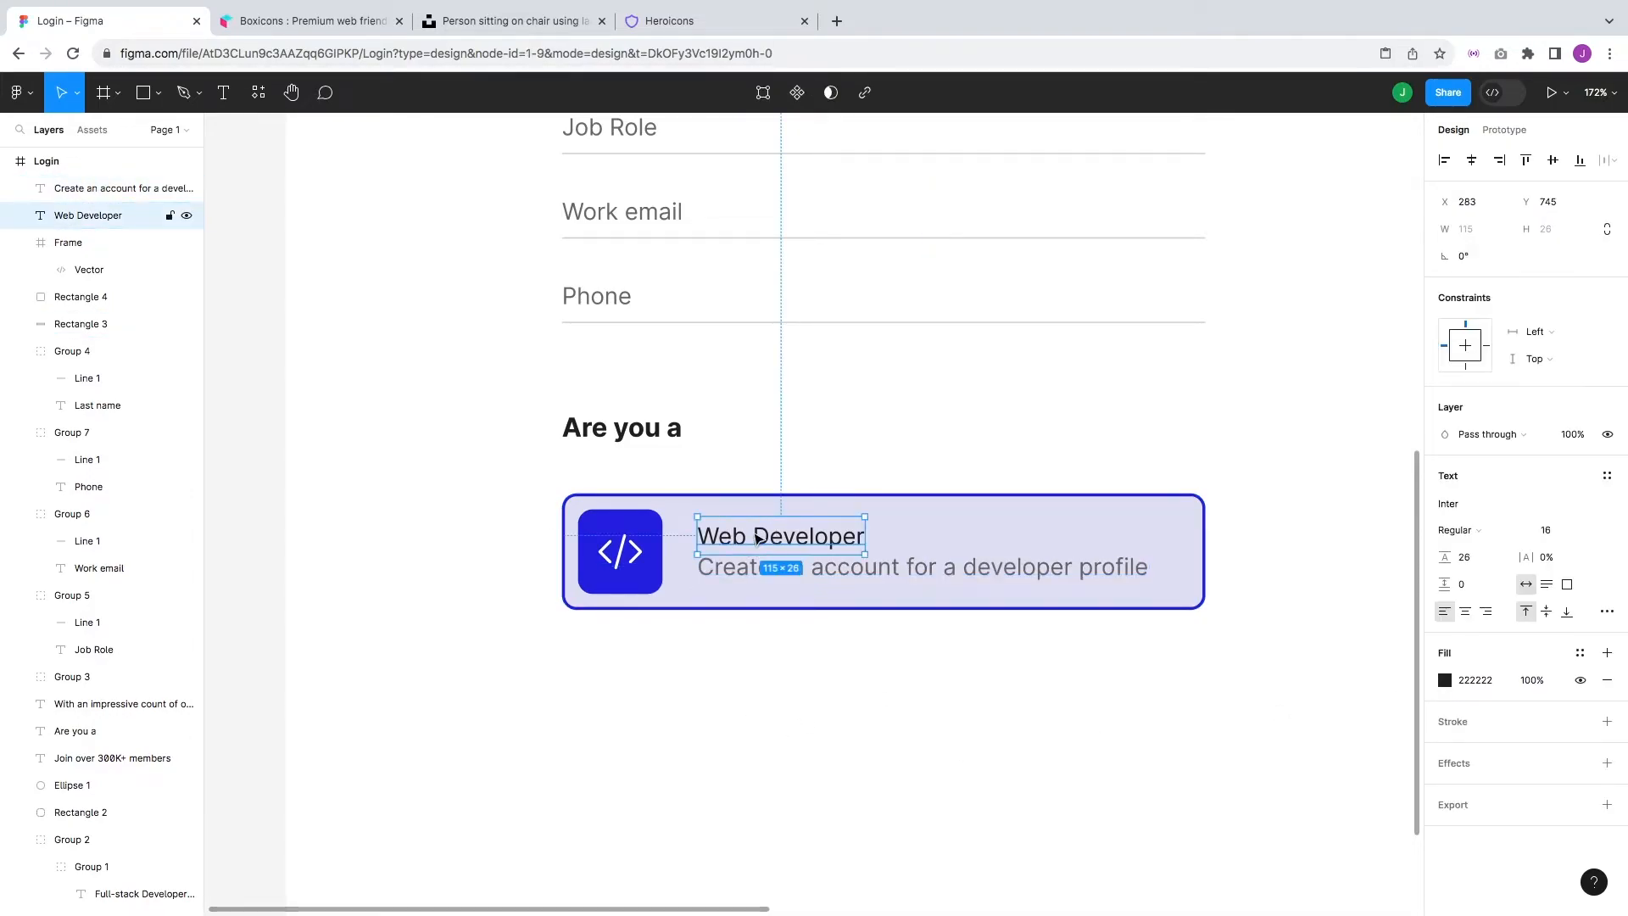
{"action": "left_click", "coordinate": [901, 569]}
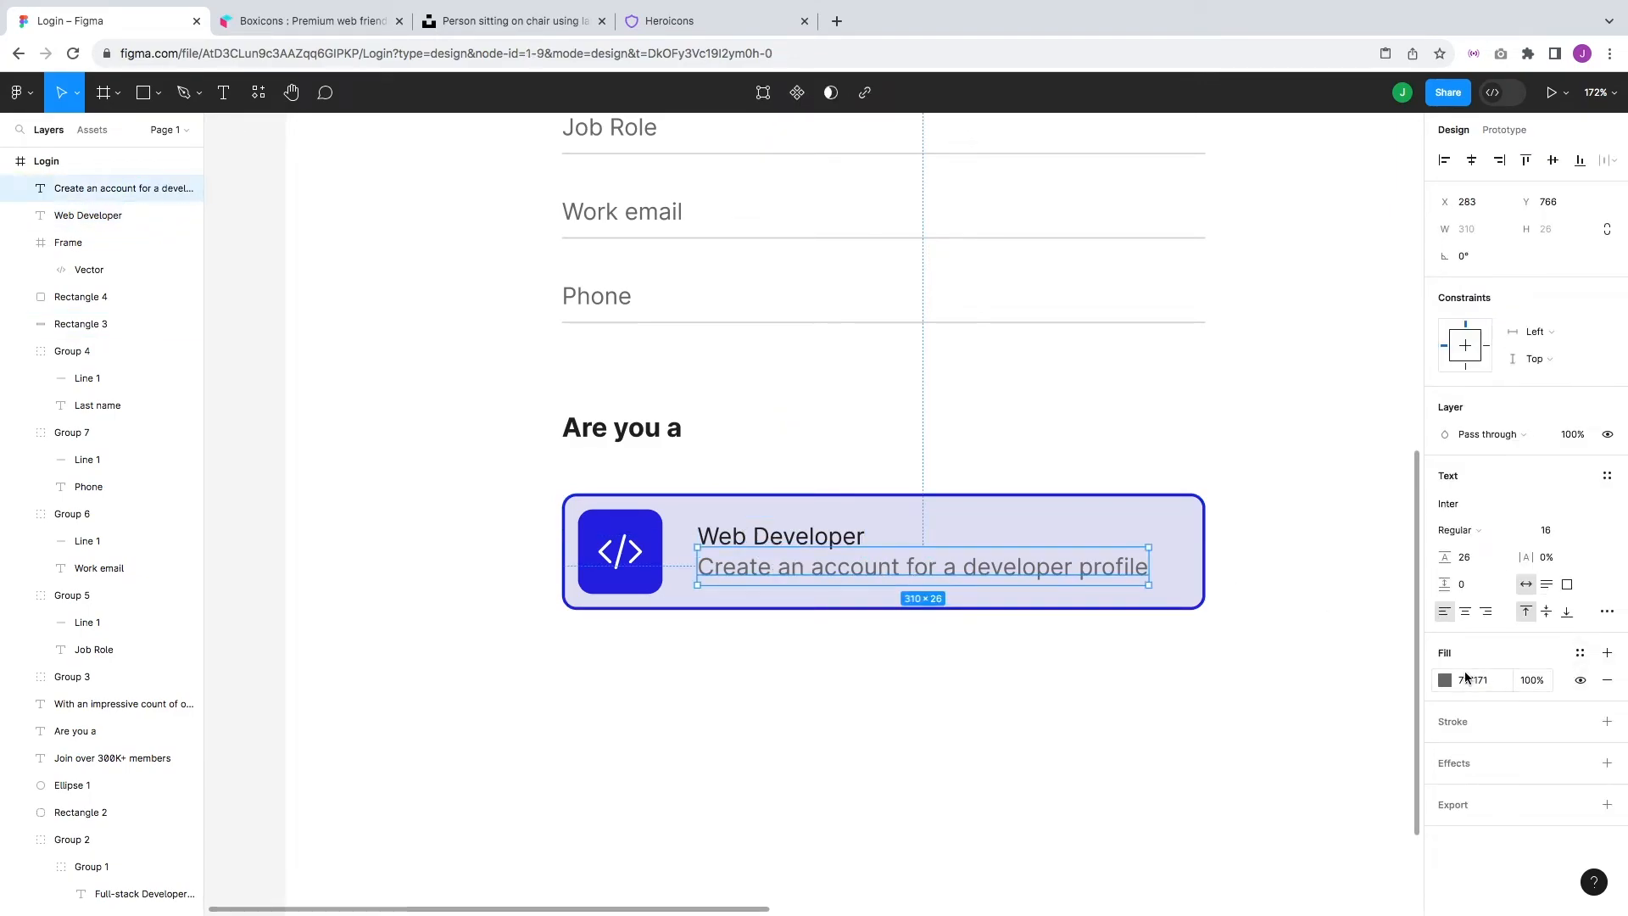
{"action": "left_click", "coordinate": [1445, 681]}
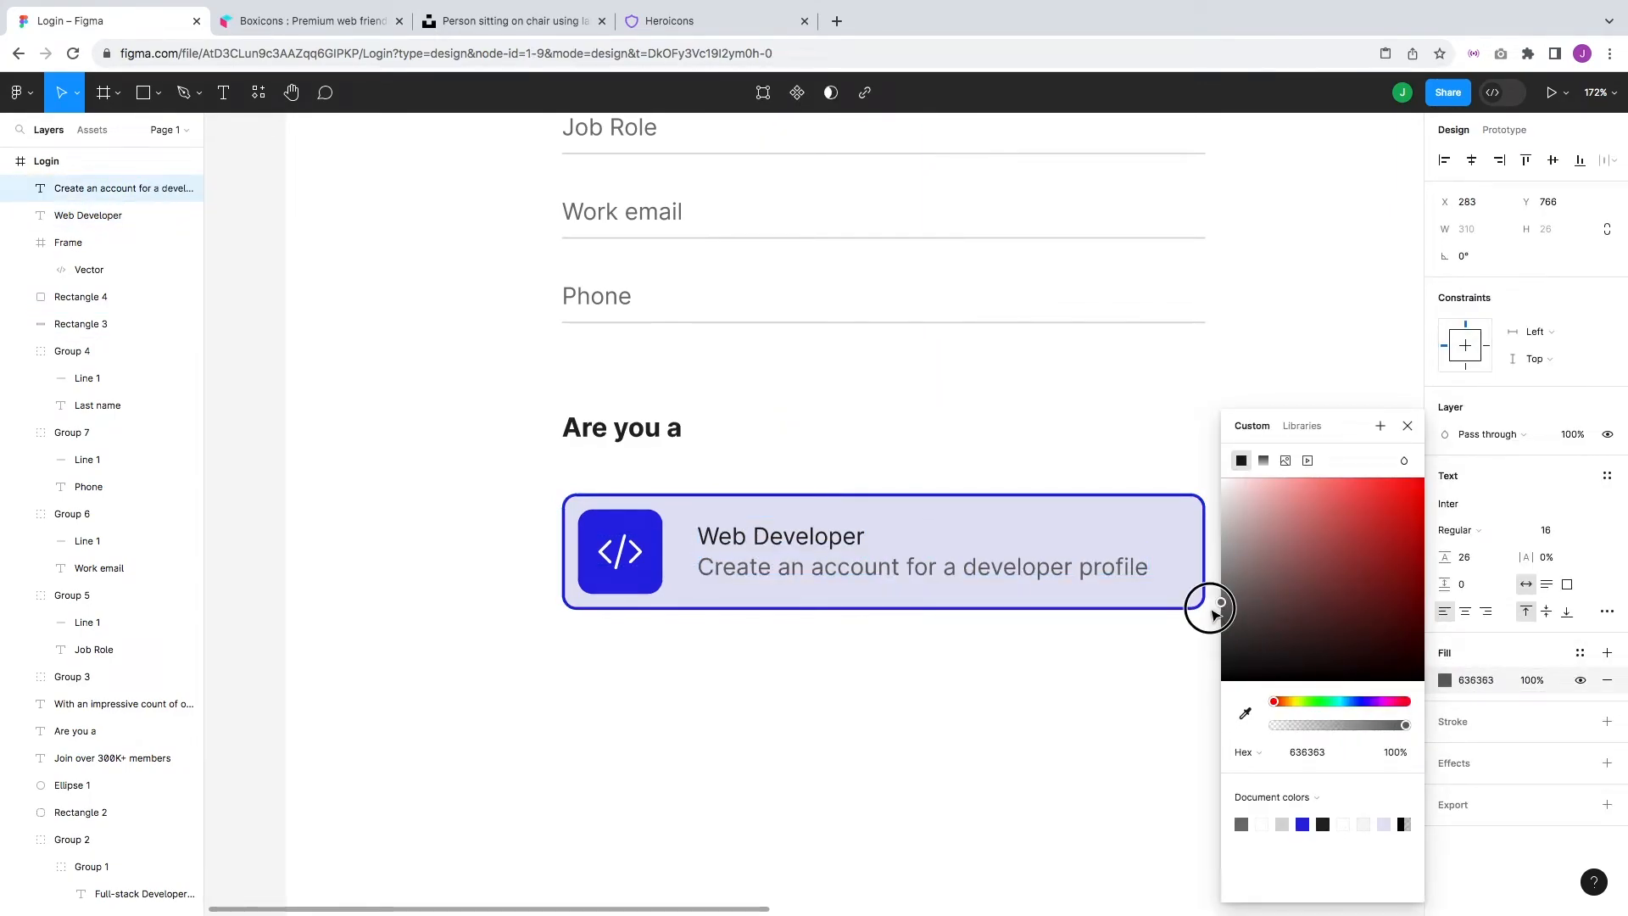
{"action": "left_click", "coordinate": [1119, 684]}
{"action": "left_click", "coordinate": [1062, 580]}
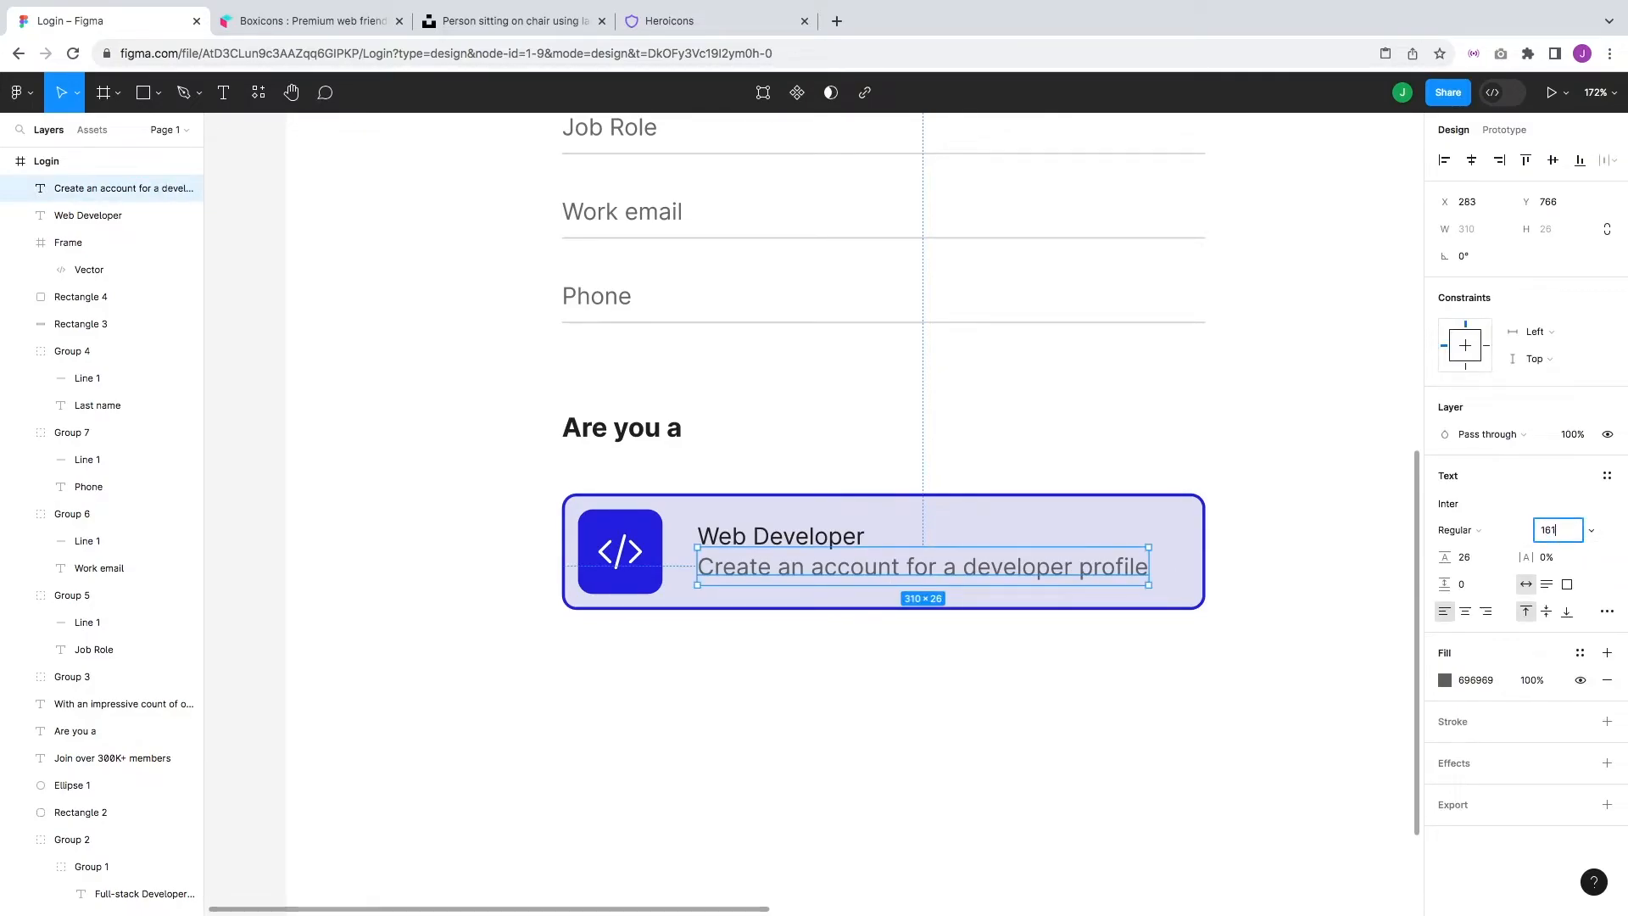
{"action": "left_click", "coordinate": [1075, 727]}
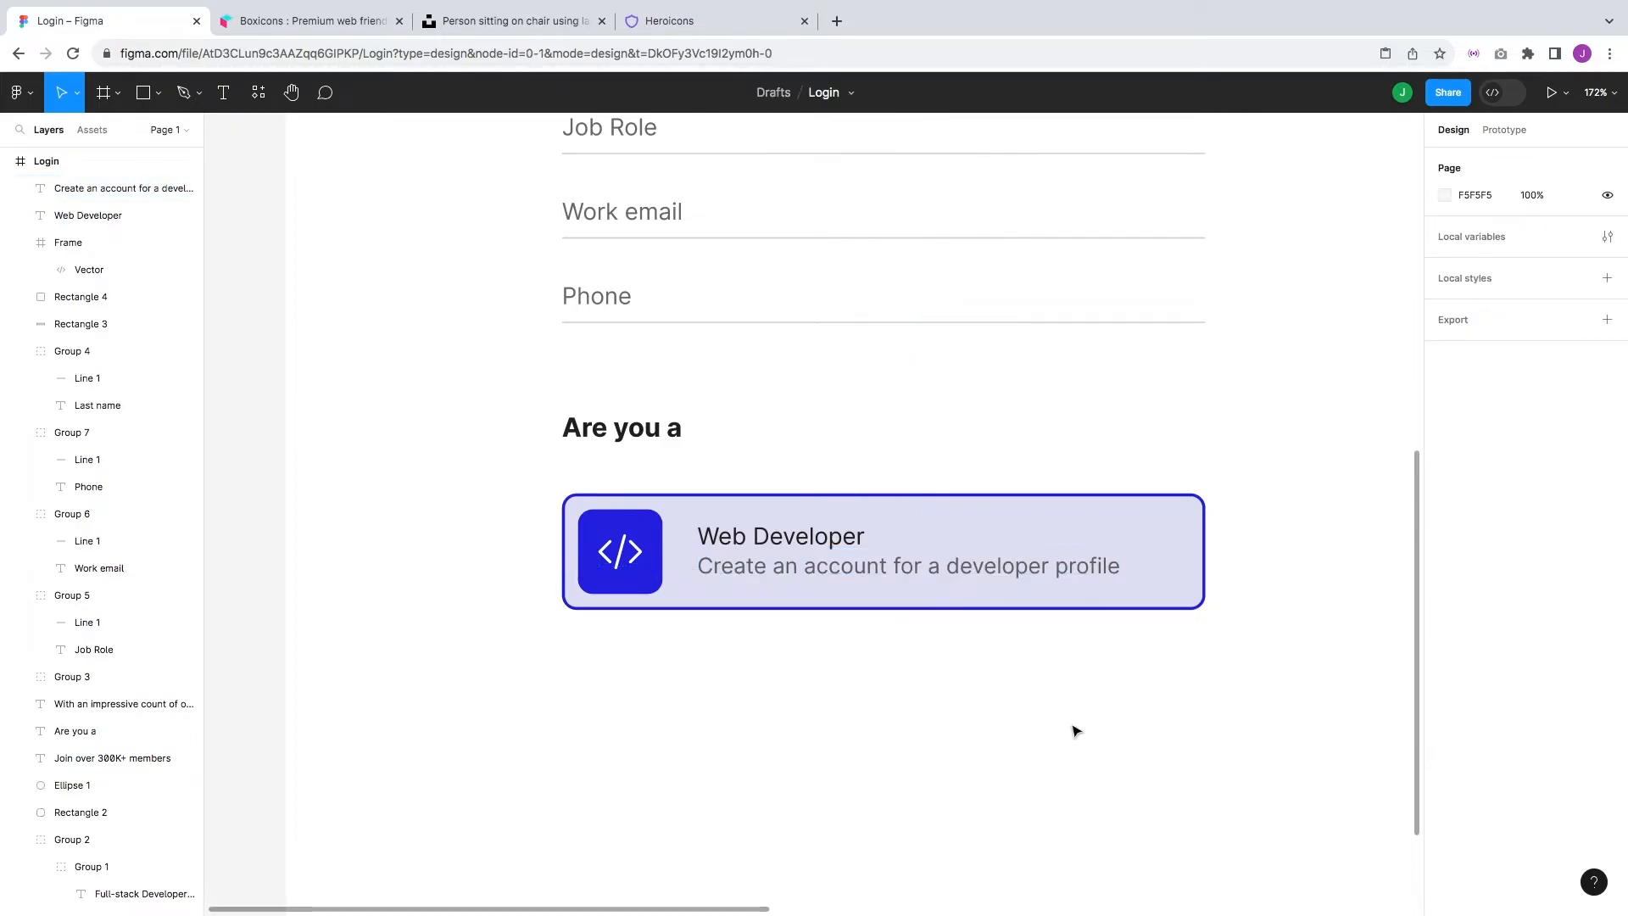
- Set the font weight of the card title "Web Developer" to Medium
{"action": "scroll", "coordinate": [786, 531], "scroll_direction": "down", "scroll_amount": 2}
{"action": "left_click", "coordinate": [788, 512]}
{"action": "left_click", "coordinate": [1462, 537]}
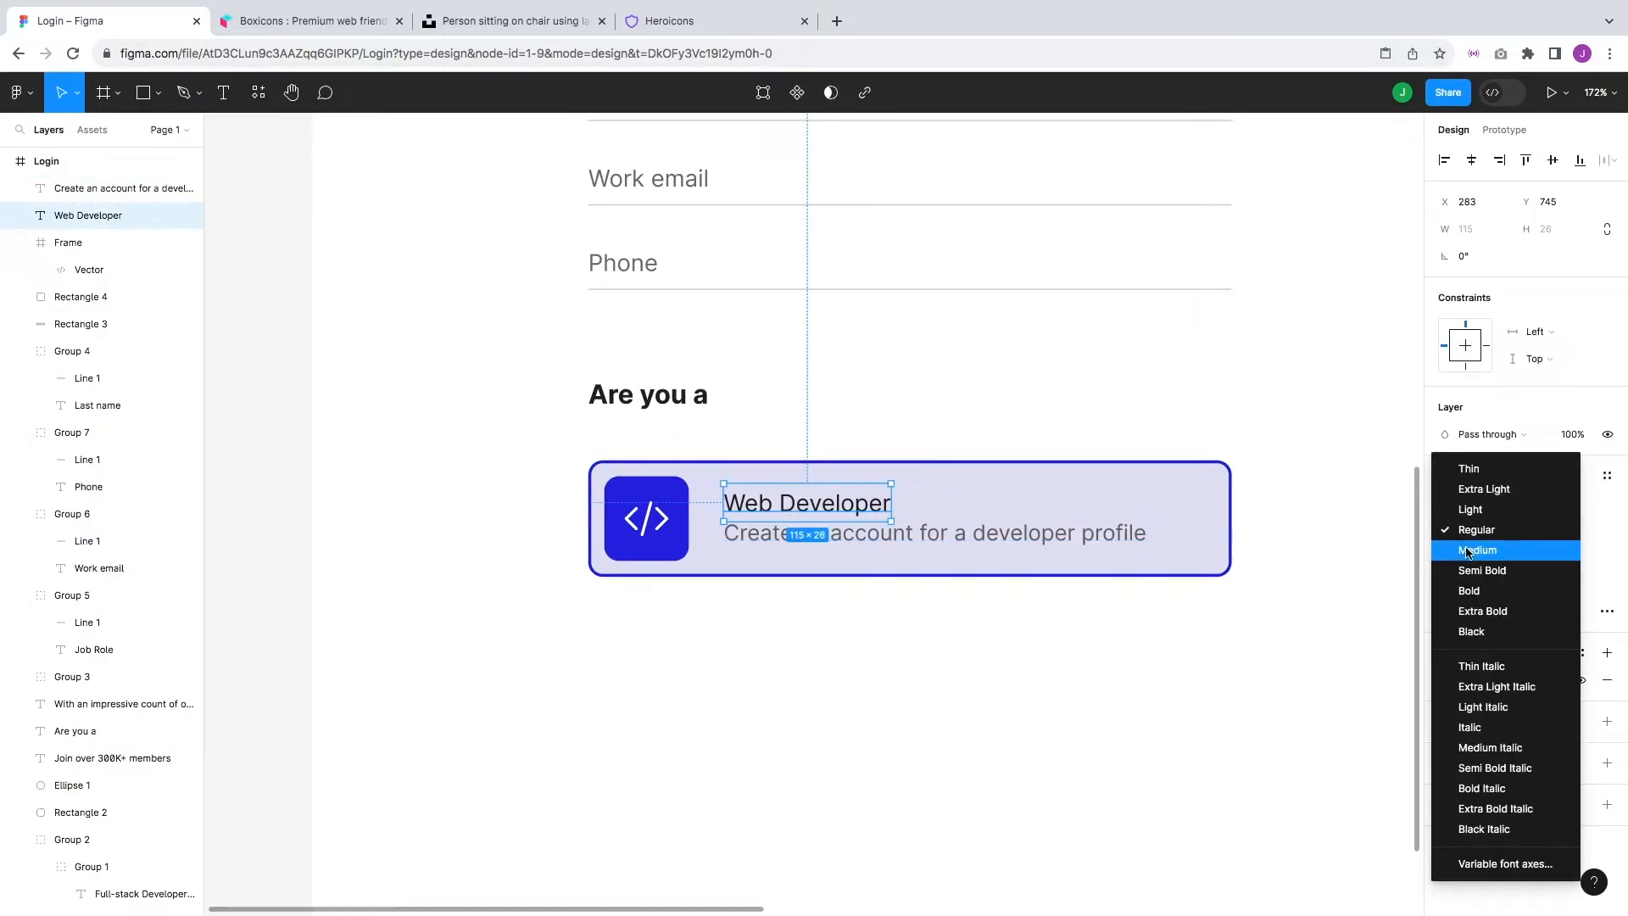
{"action": "left_click", "coordinate": [1467, 570]}
{"action": "left_click", "coordinate": [1199, 658]}
- Group the card's title and description together, and group the blue square with its code-bracket icon
{"action": "left_click", "coordinate": [793, 555]}
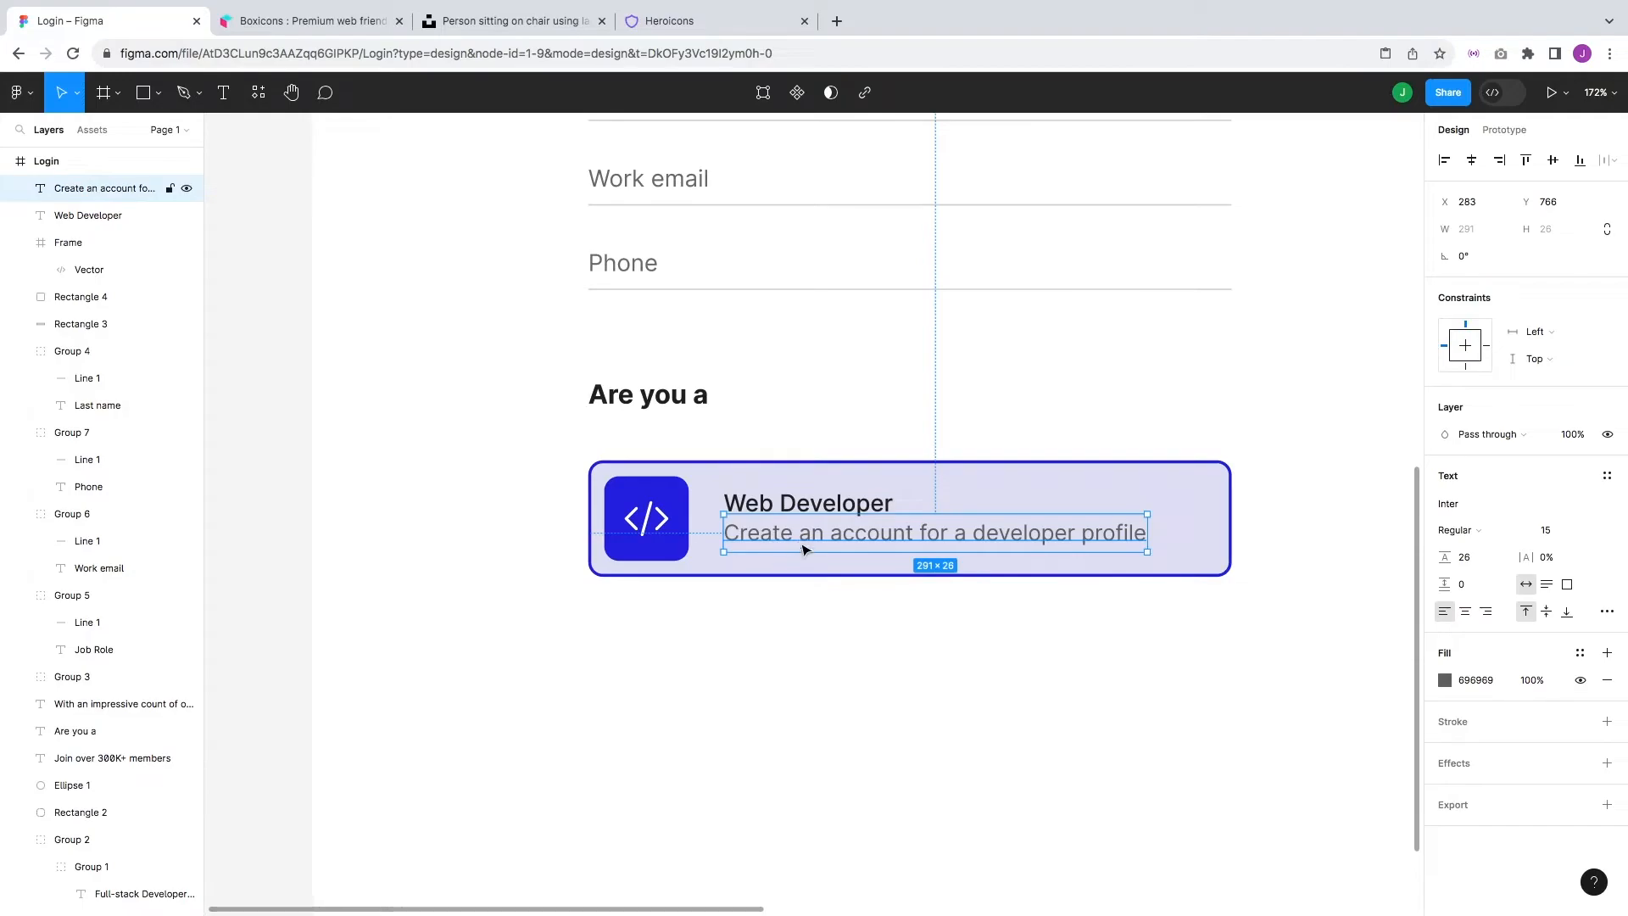
{"action": "left_click", "coordinate": [807, 508], "text": "shift"}
{"action": "key", "text": "ctrl+g"}
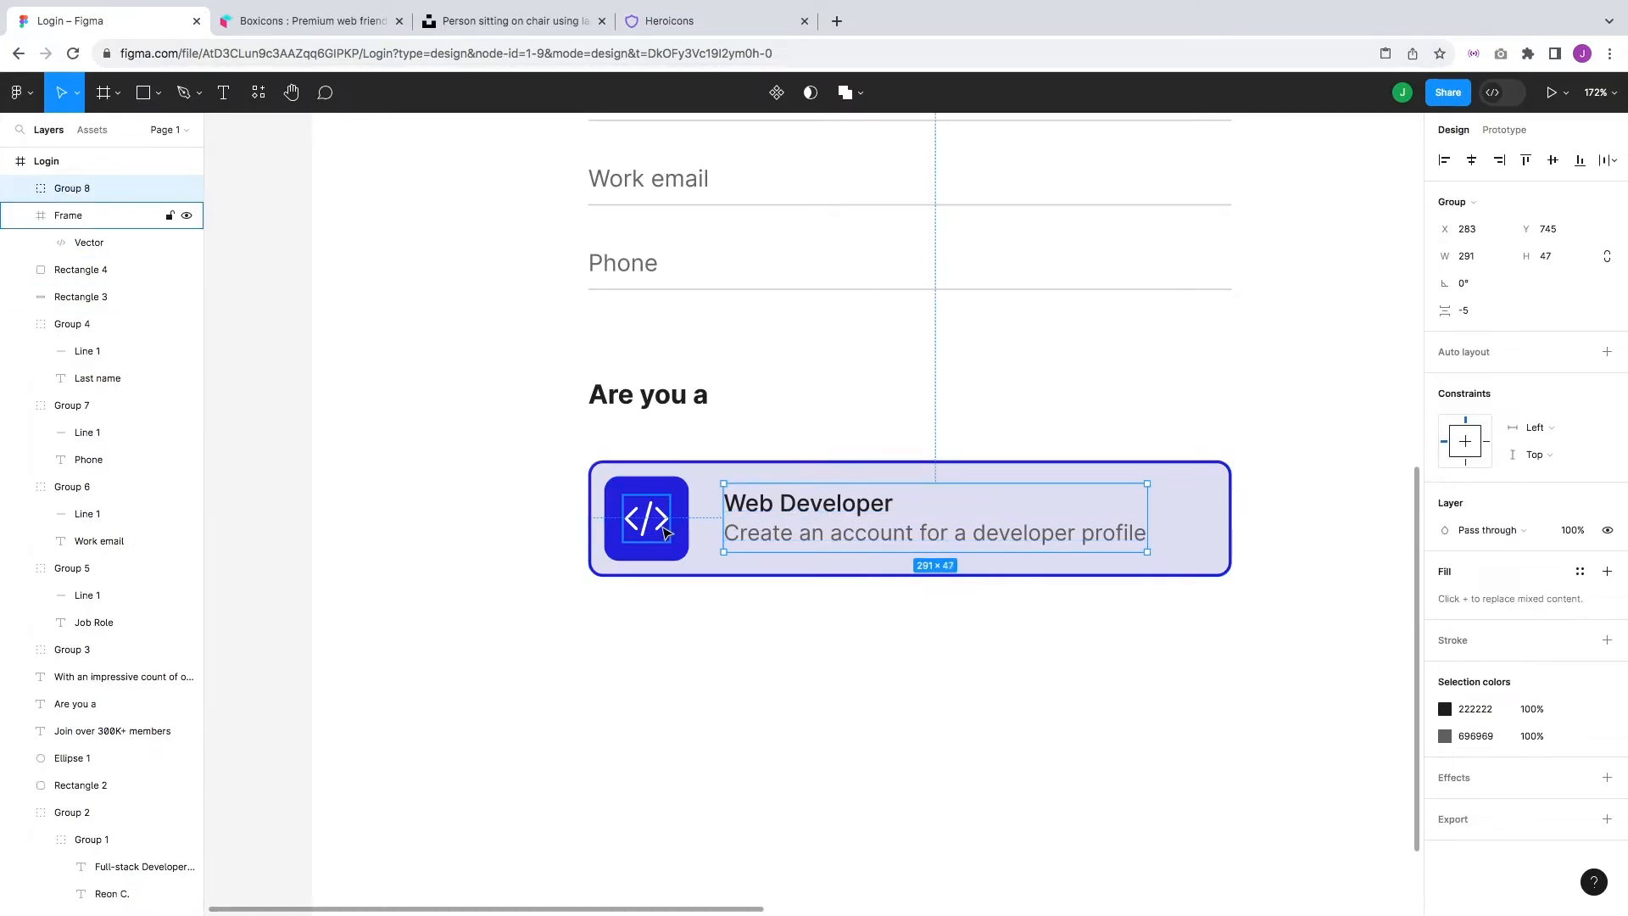
{"action": "left_click", "coordinate": [684, 611]}
{"action": "left_click", "coordinate": [660, 490]}
{"action": "left_click", "coordinate": [661, 490], "text": "shift"}
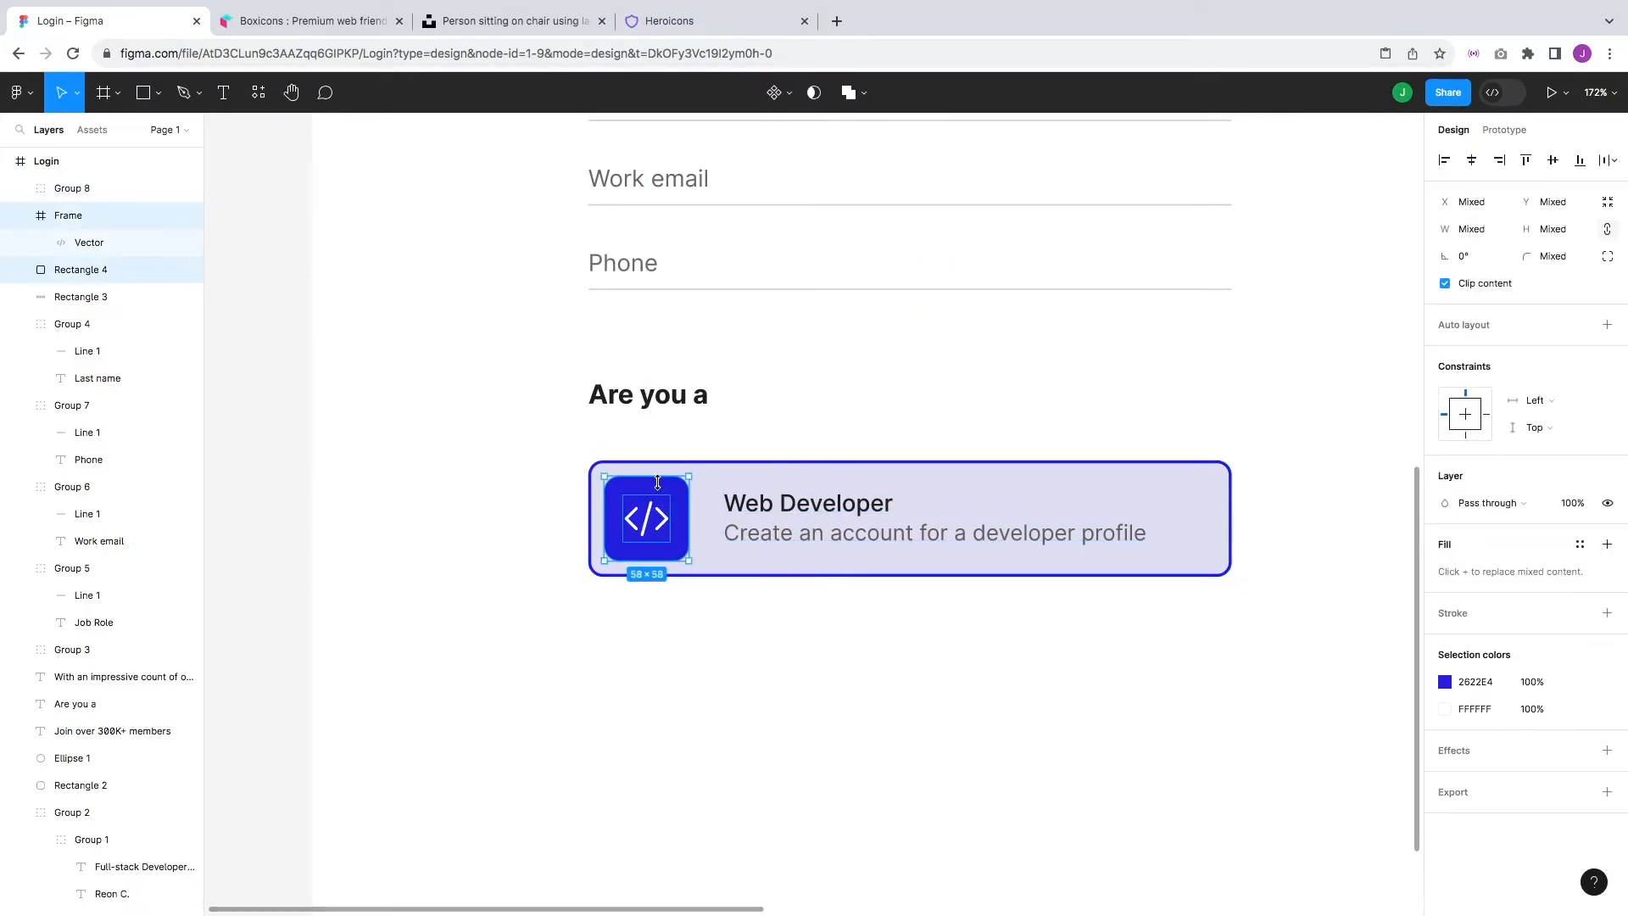
{"action": "key", "text": "ctrl+g"}
{"action": "key", "text": "Escape"}
{"action": "left_click", "coordinate": [730, 517]}
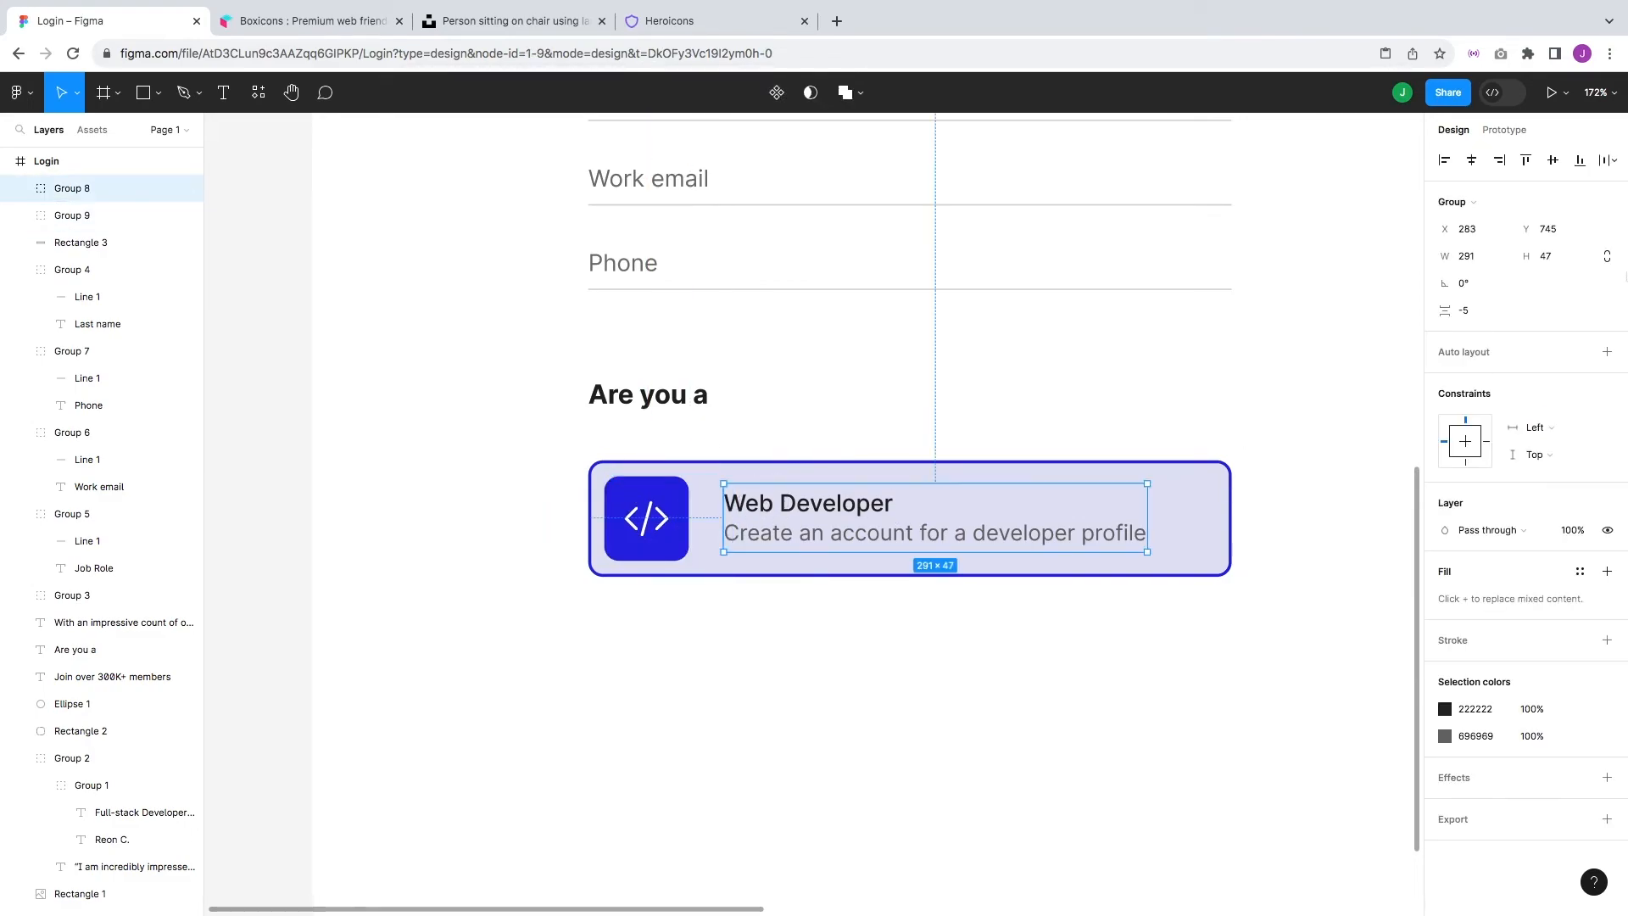
{"action": "left_click", "coordinate": [1555, 161]}
{"action": "key", "text": "ctrl+z"}
- Align the vertical centers of the icon group and the text group inside the card
{"action": "left_click", "coordinate": [657, 500]}
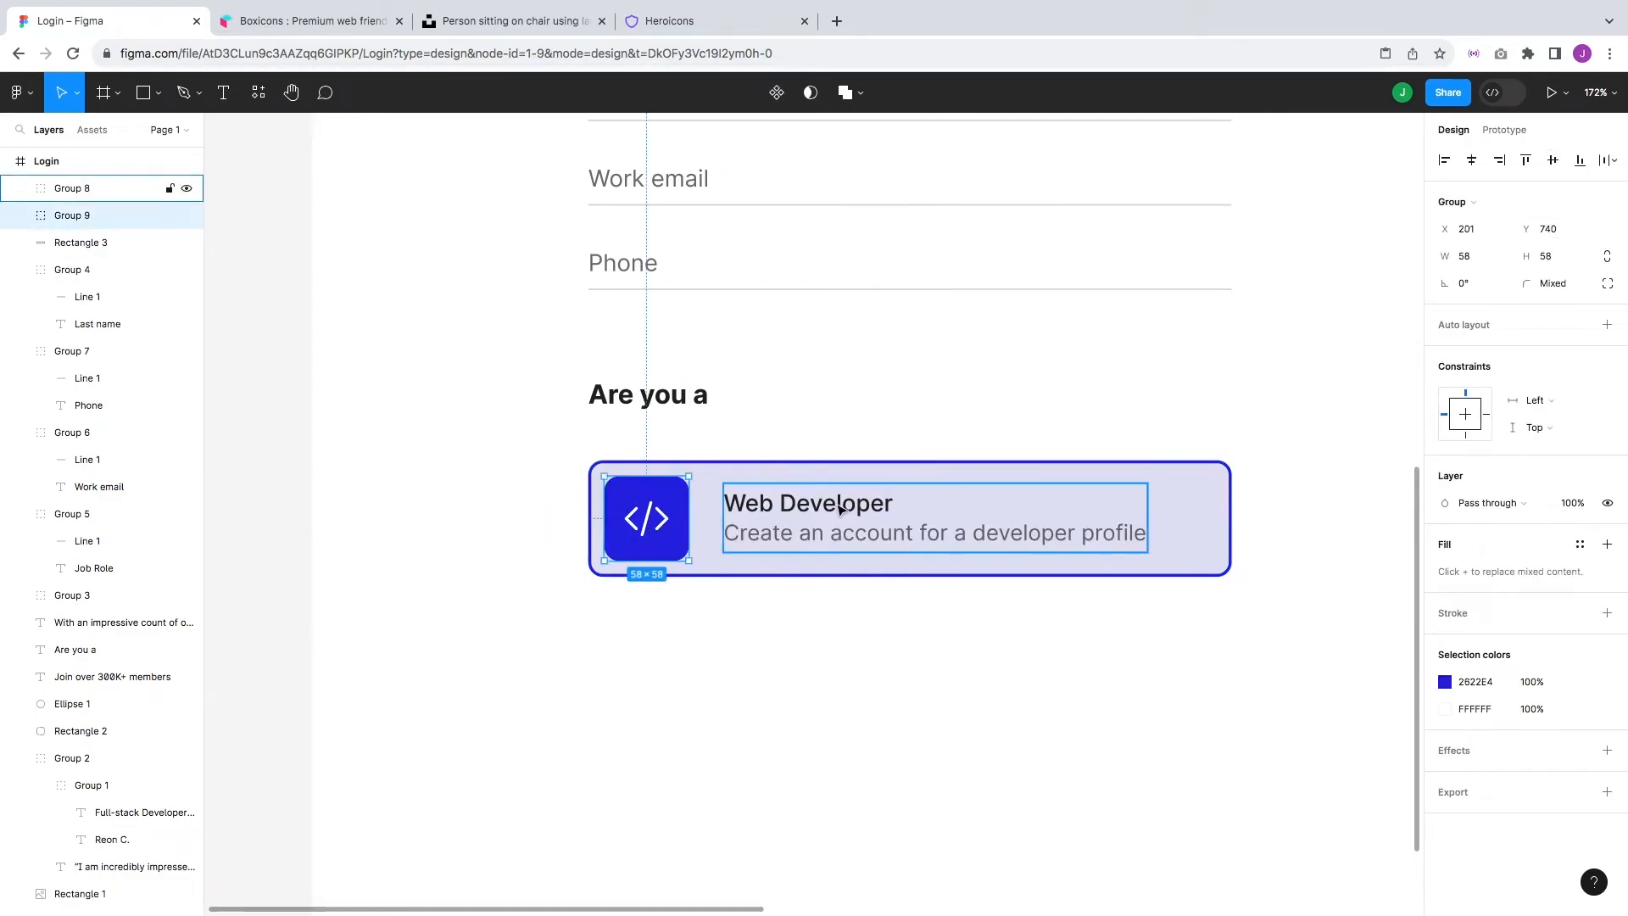
{"action": "left_click", "coordinate": [839, 508], "text": "shift"}
{"action": "left_click", "coordinate": [1195, 625]}
- Duplicate the whole Web Developer card with its icon and text, and place the copy directly below the original
{"action": "scroll", "coordinate": [818, 726], "scroll_direction": "up", "scroll_amount": 2}
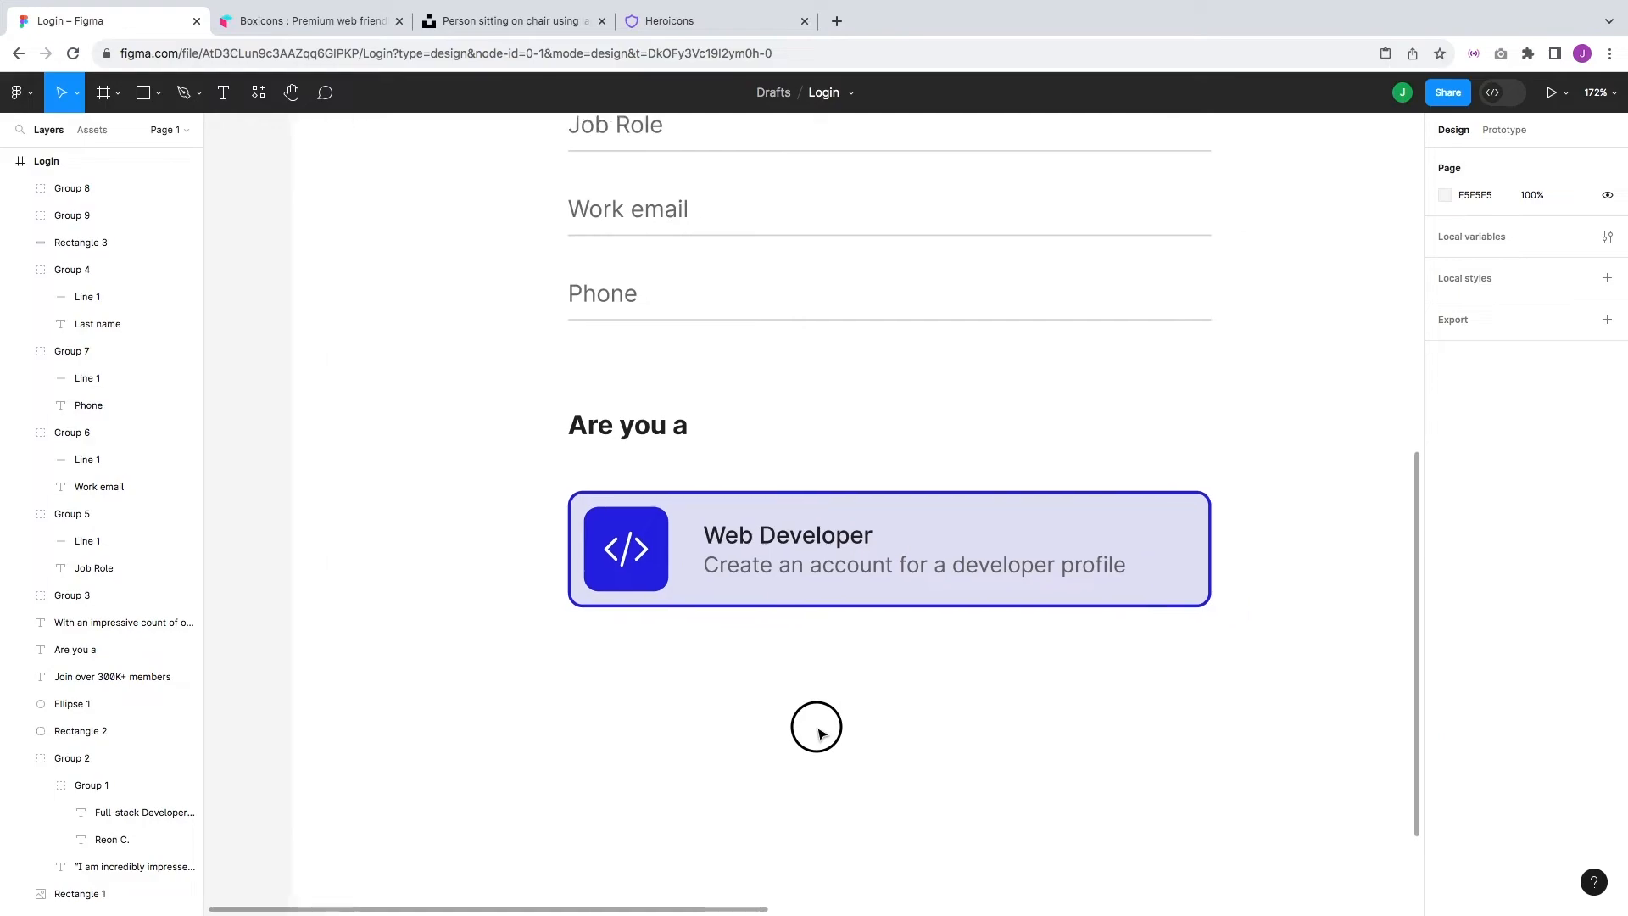
{"action": "left_click_drag", "start_coordinate": [894, 668], "coordinate": [640, 609]}
{"action": "key", "text": "ctrl+d"}
{"action": "left_click_drag", "start_coordinate": [787, 532], "coordinate": [772, 668]}
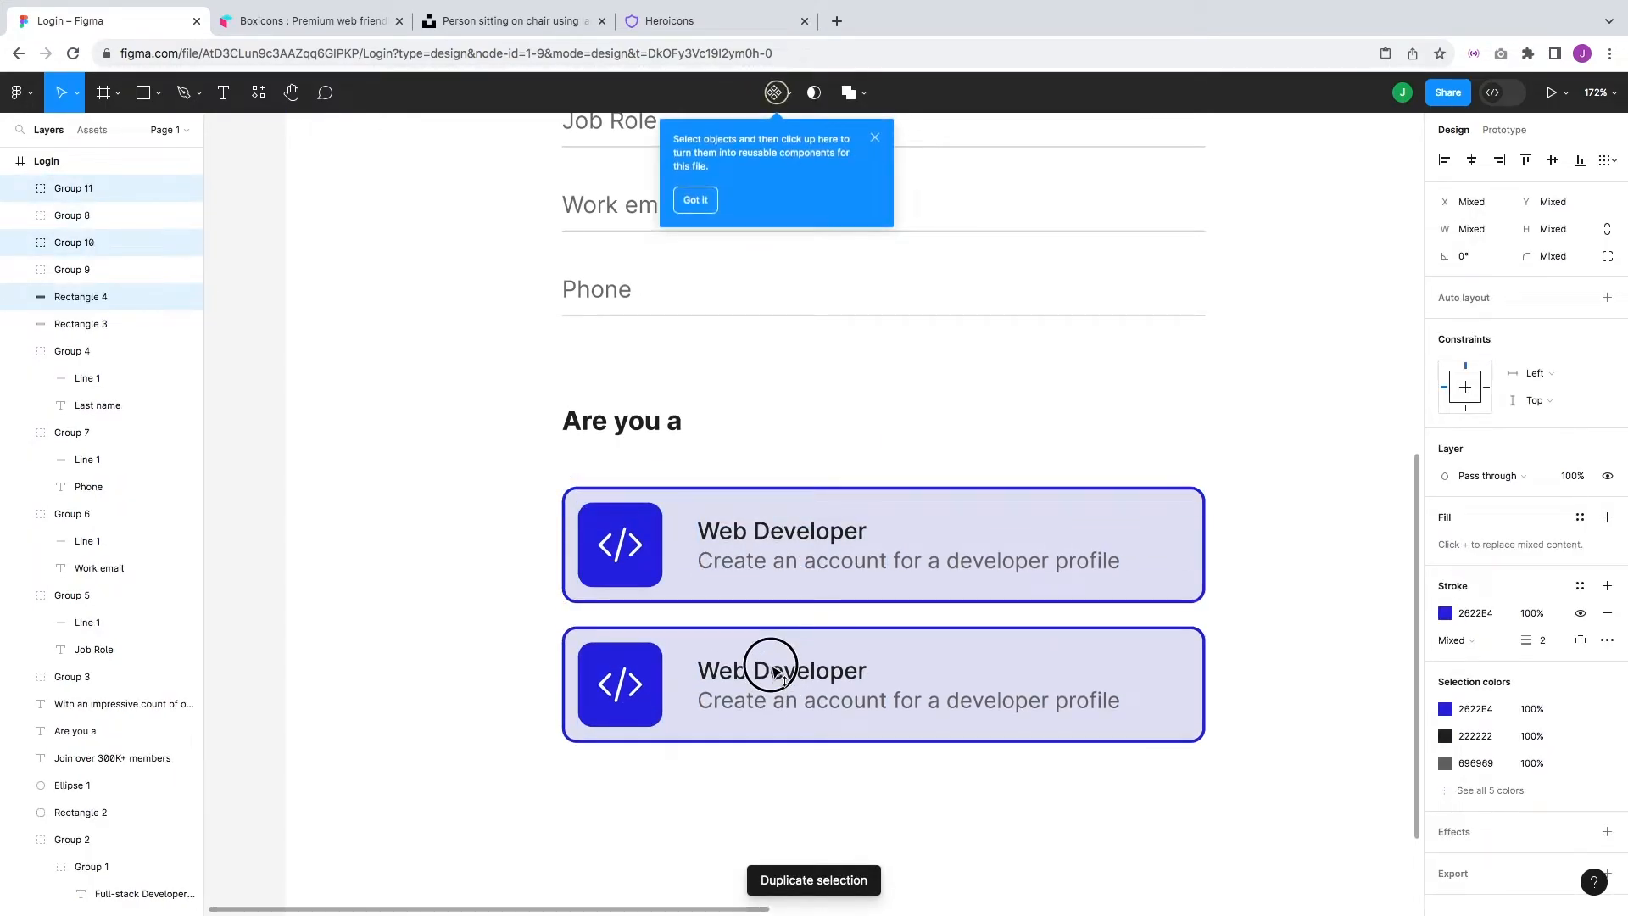
{"action": "scroll", "coordinate": [967, 706], "scroll_direction": "down", "scroll_amount": 1}
{"action": "scroll", "coordinate": [963, 691], "scroll_direction": "down", "scroll_amount": 3}
{"action": "left_click", "coordinate": [959, 672]}
- Set the fill of the lower card's background rectangle to white FFFFFF
{"action": "left_click", "coordinate": [759, 552]}
{"action": "left_click", "coordinate": [728, 542]}
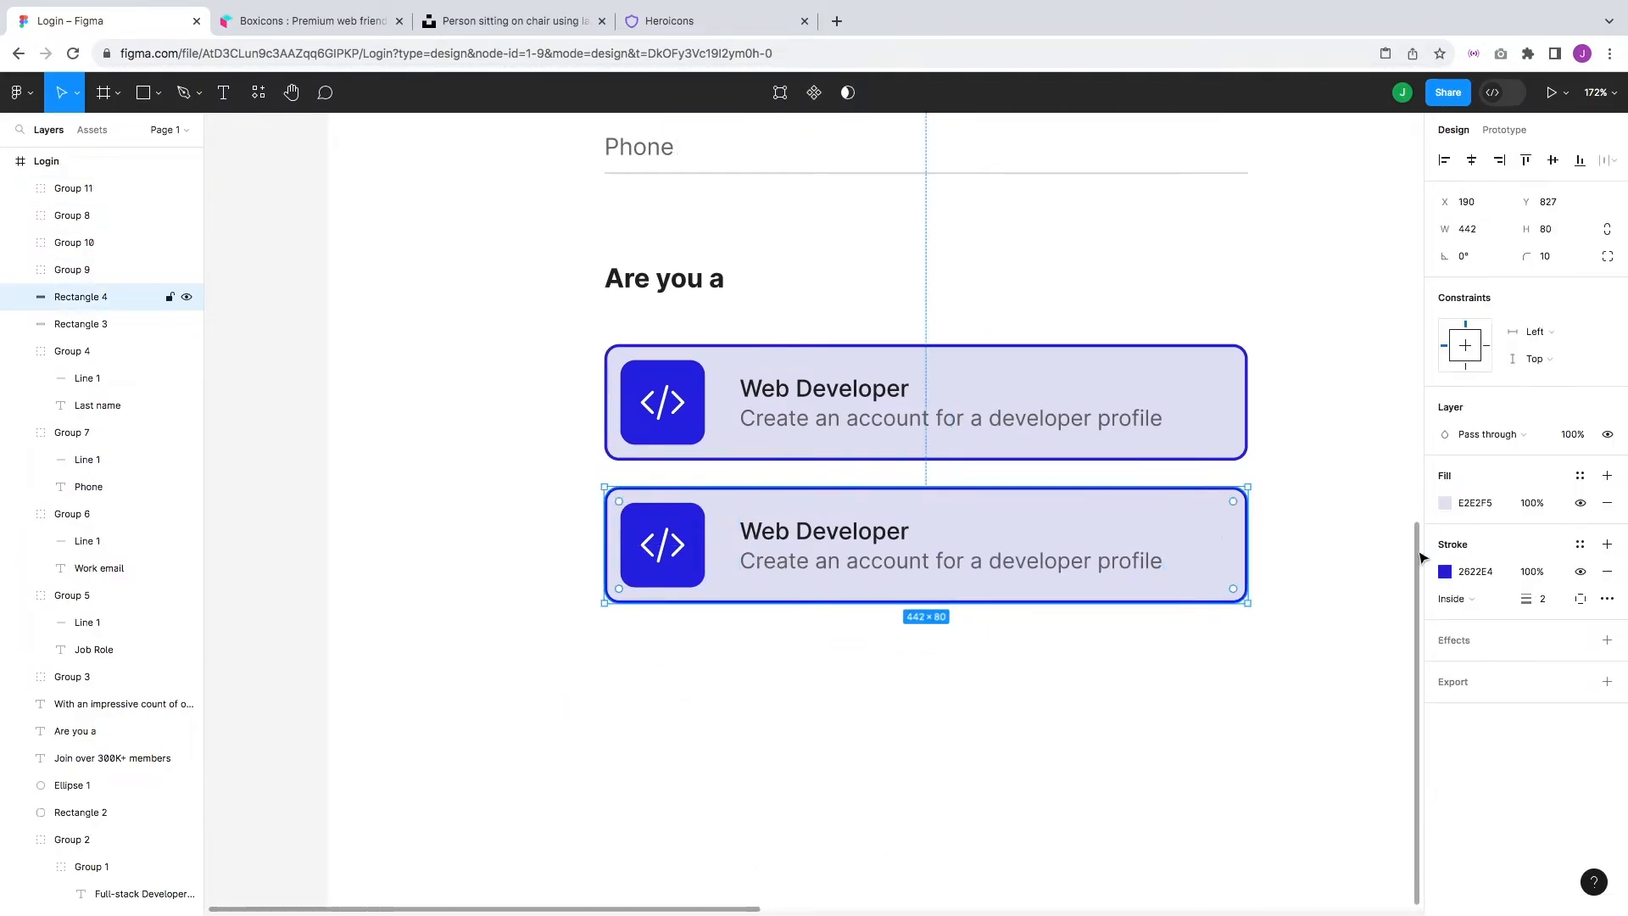
{"action": "type", "text": "f"}
{"action": "key", "text": "Return"}
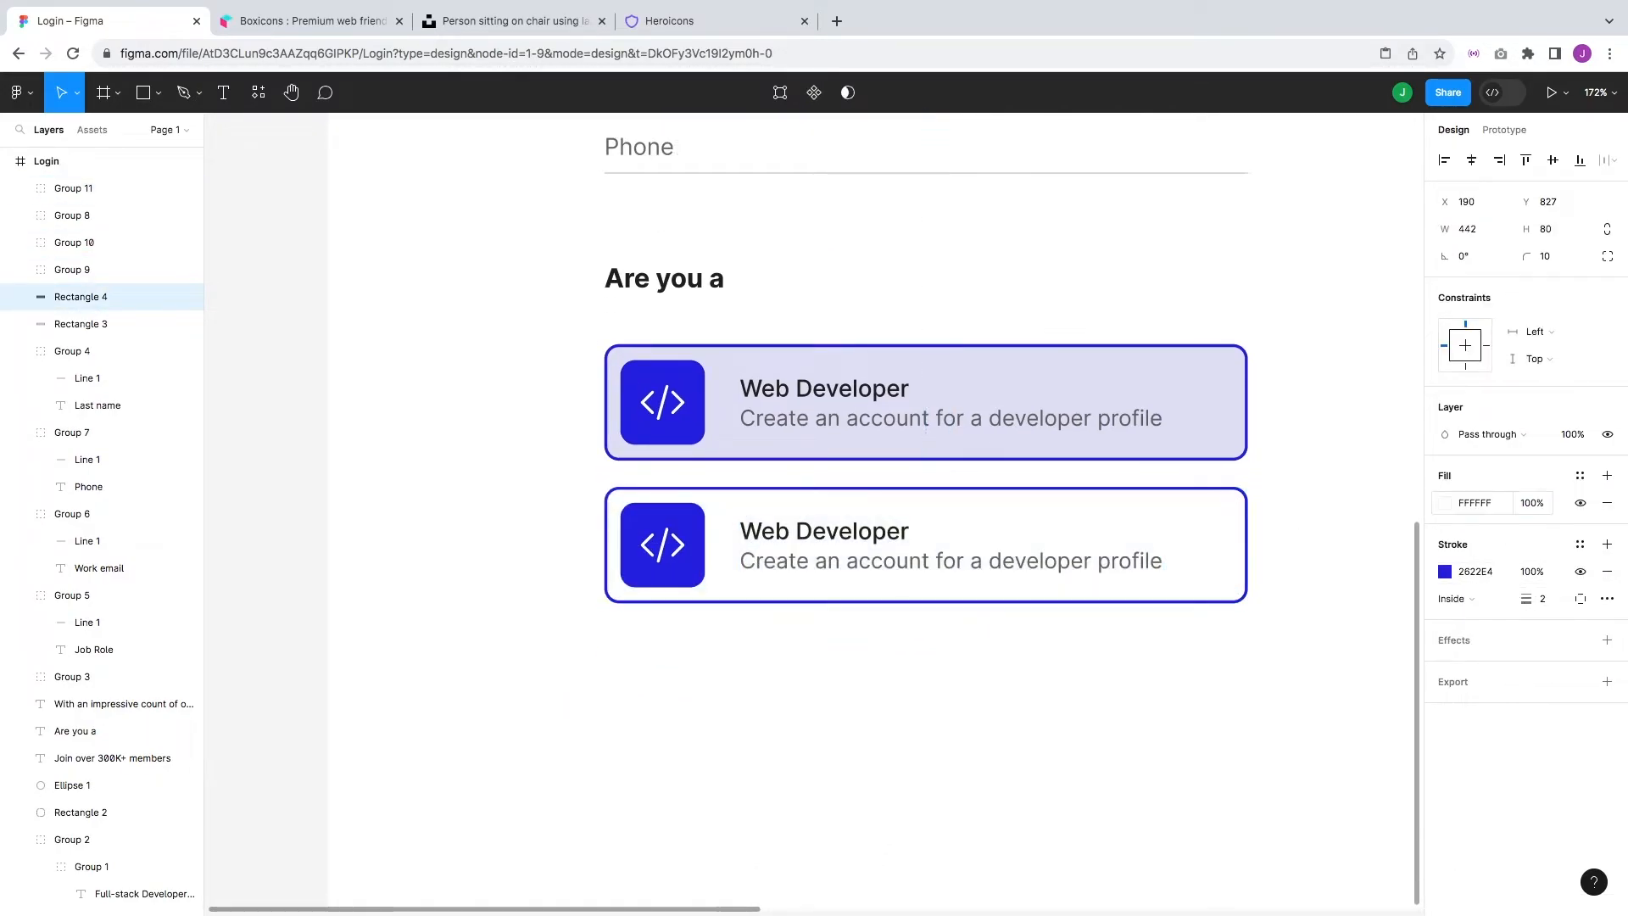
- Set the fill of the icon square inside the lower card to white FFFFFF
{"action": "left_click", "coordinate": [688, 545]}
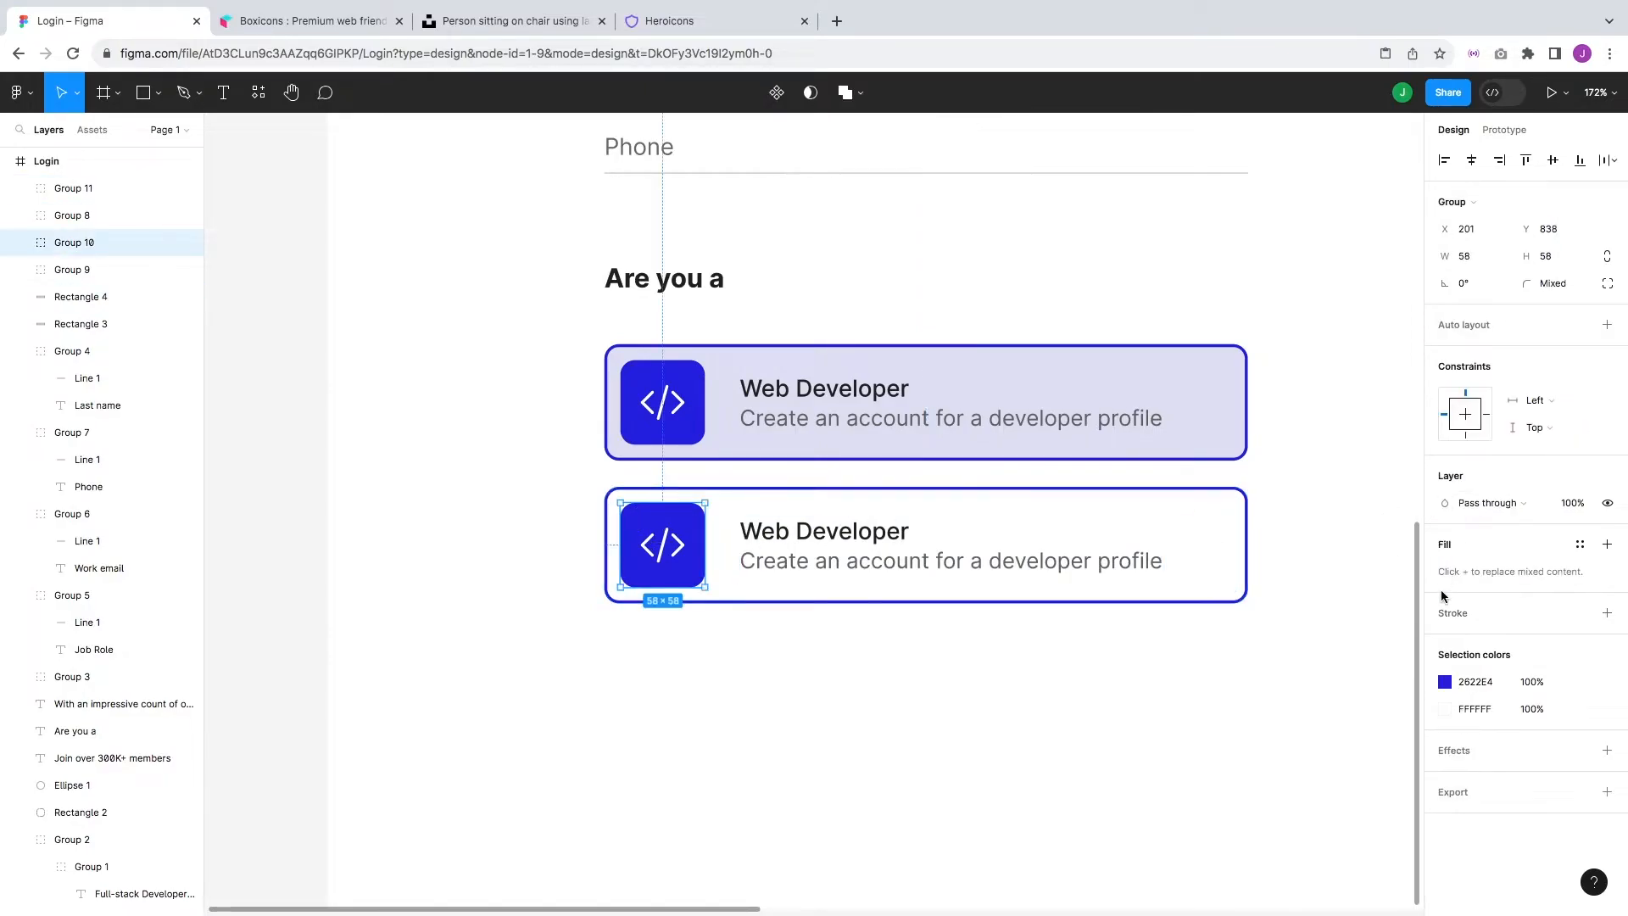
{"action": "key", "text": "Return"}
{"action": "left_click", "coordinate": [200, 327]}
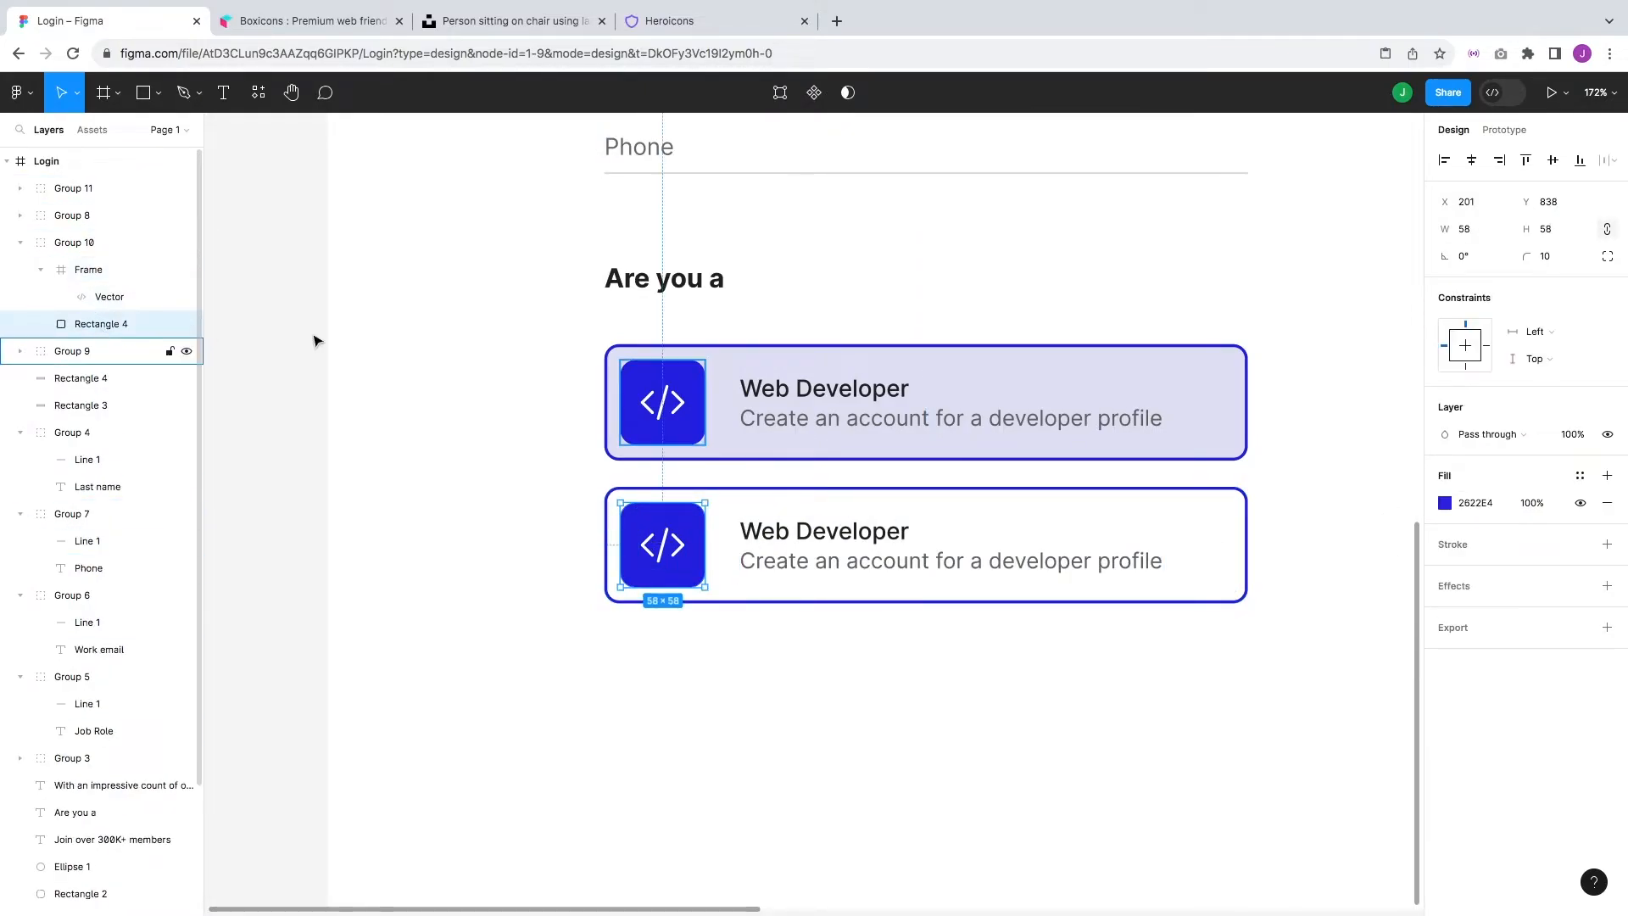
{"action": "left_click", "coordinate": [1476, 503]}
{"action": "type", "text": "fff"}
{"action": "key", "text": "Return"}
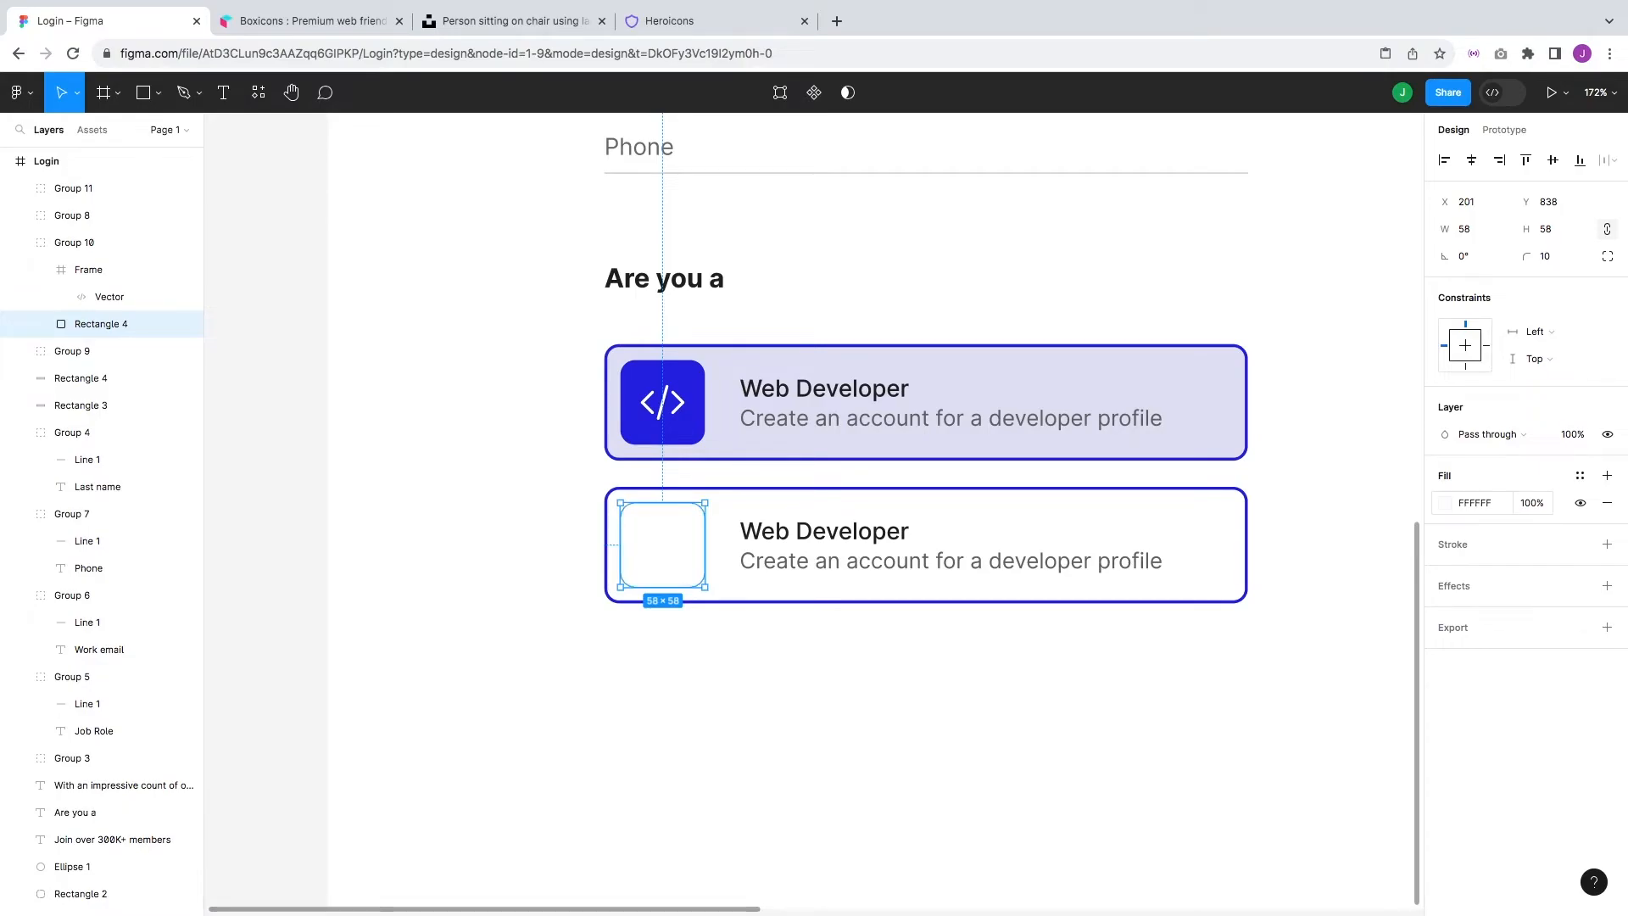
- Add a 1 px inside stroke to the lower card's icon square, sampling its light gray from the line under Phone
{"action": "left_click", "coordinate": [1607, 544]}
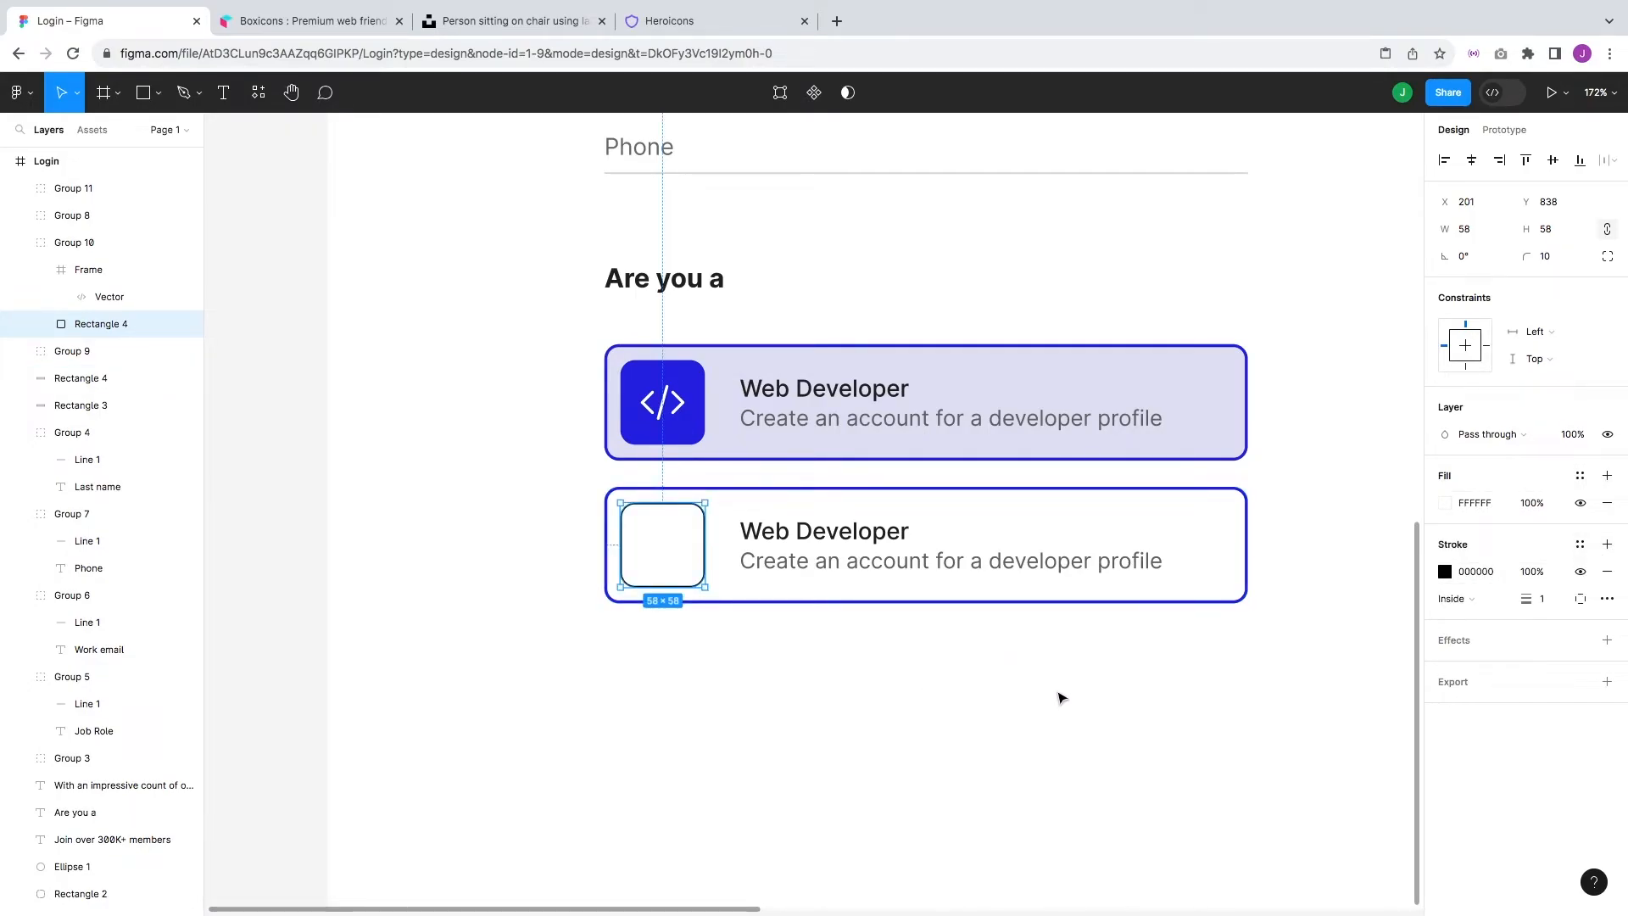
{"action": "left_click", "coordinate": [1446, 572]}
{"action": "key", "text": "i"}
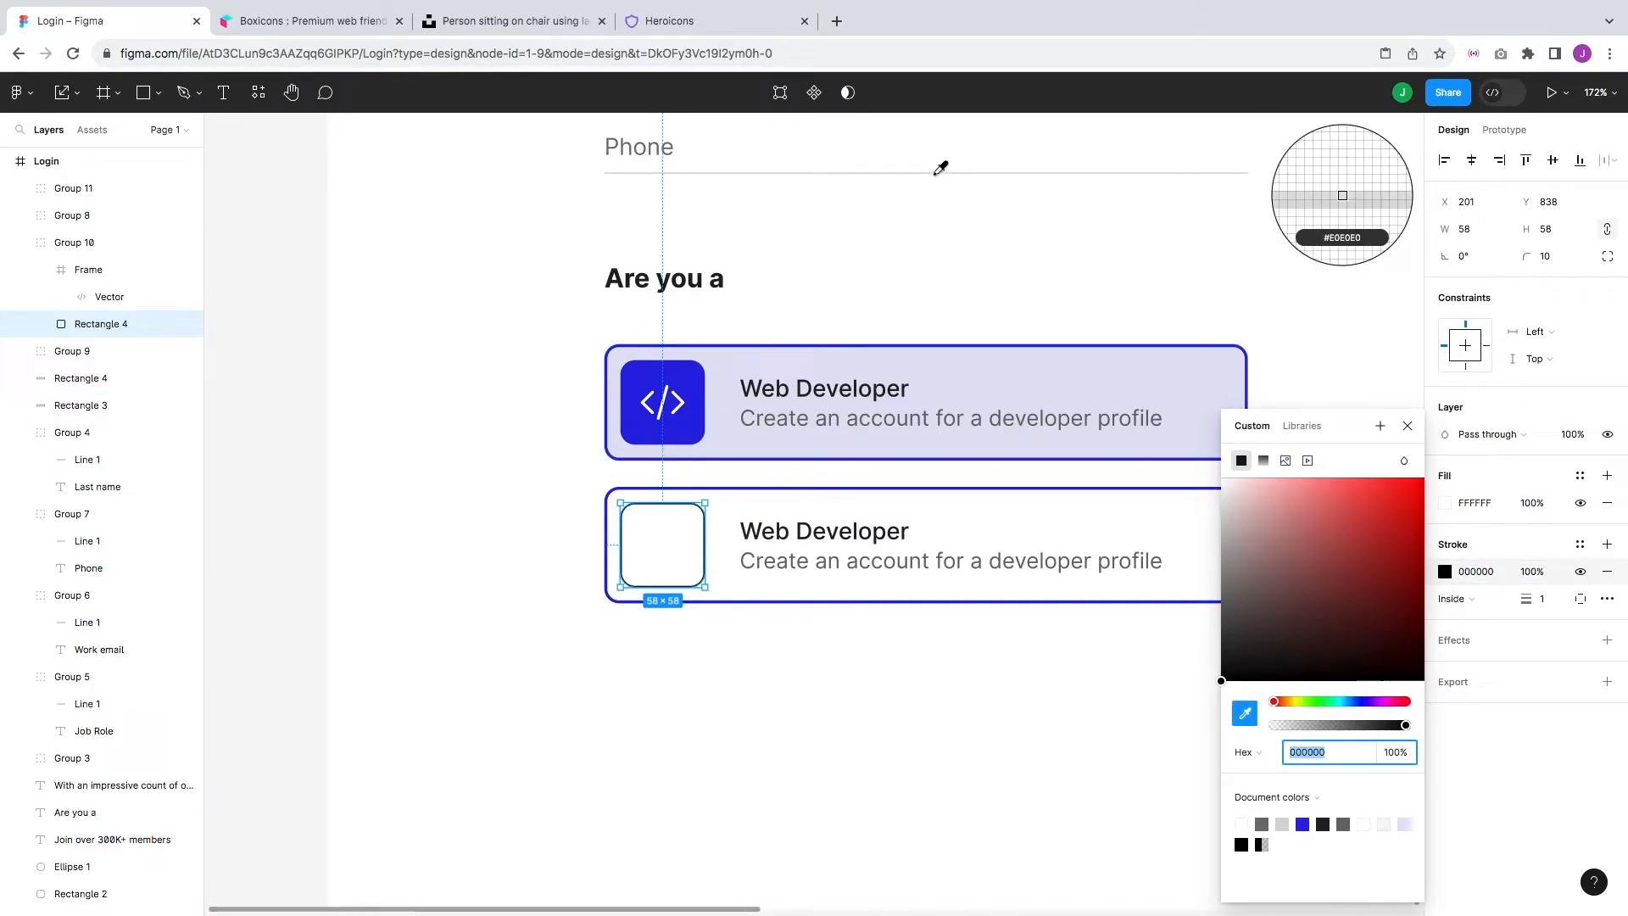
{"action": "left_click", "coordinate": [940, 169]}
{"action": "left_click", "coordinate": [929, 268]}
- Set the lower card's outline to a thickness of 1 and the color DBDBDB, matching its icon square
{"action": "left_click", "coordinate": [658, 538]}
{"action": "left_click", "coordinate": [1209, 581]}
{"action": "left_click", "coordinate": [687, 563]}
{"action": "left_click", "coordinate": [1129, 626]}
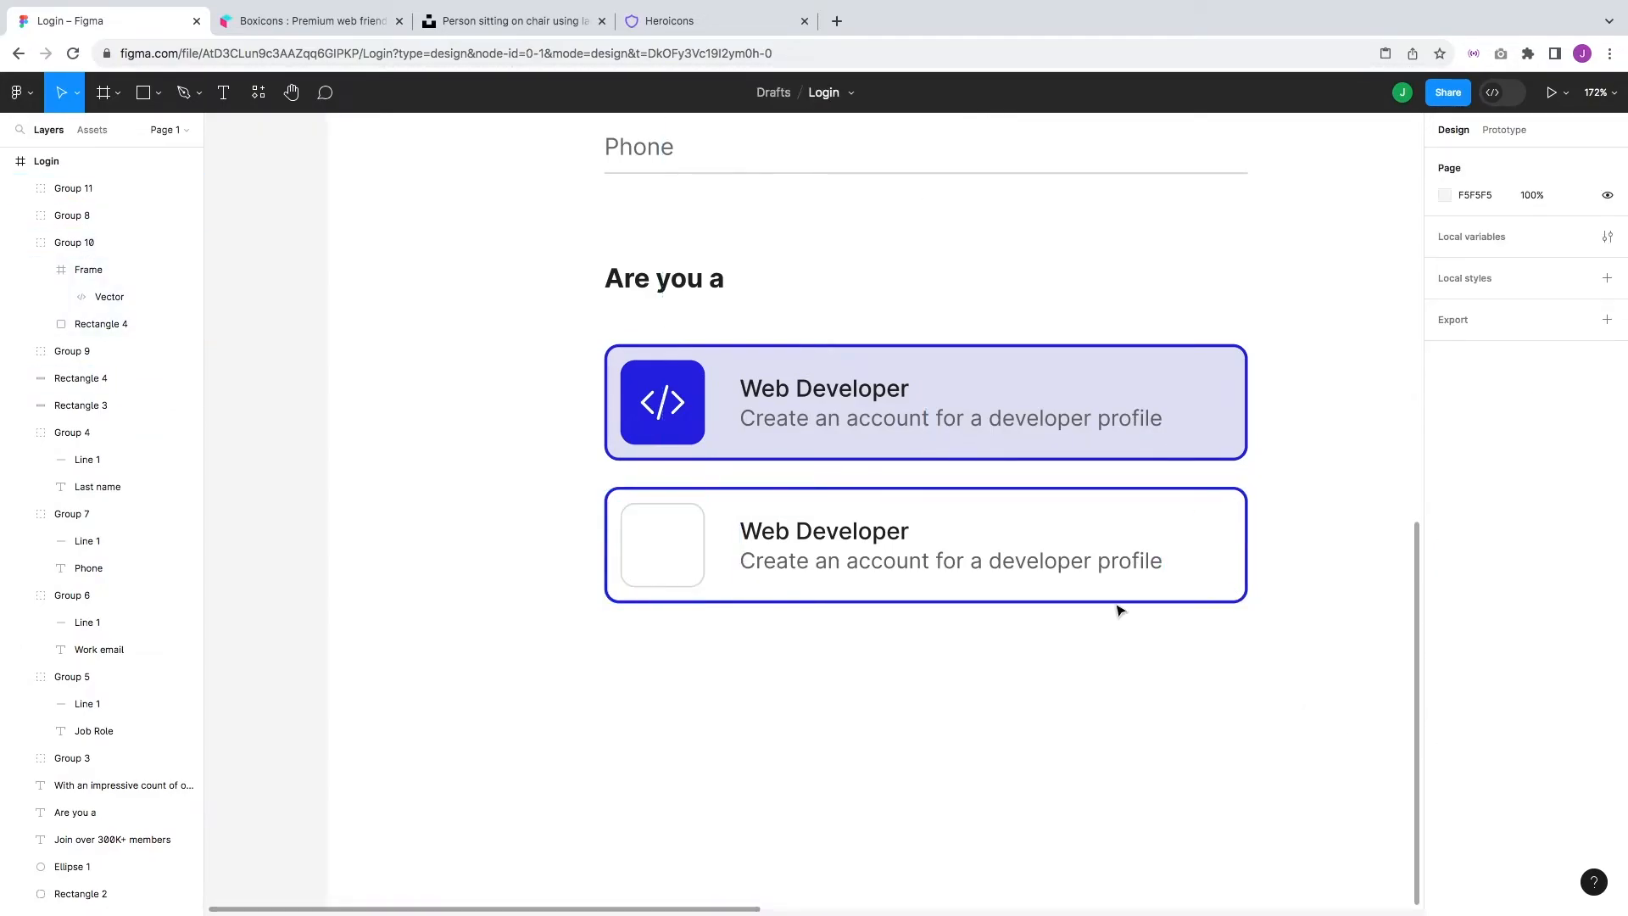
{"action": "left_click", "coordinate": [1209, 534]}
{"action": "type", "text": "1"}
{"action": "left_click", "coordinate": [1489, 575]}
{"action": "type", "text": "DBDBDB"}
{"action": "key", "text": "Return"}
{"action": "left_click", "coordinate": [1308, 646]}
- Select the hidden icon frame in the lower card, then switch to Heroicons and search the outline icons for "pa"
{"action": "scroll", "coordinate": [1229, 738], "scroll_direction": "up", "scroll_amount": 1}
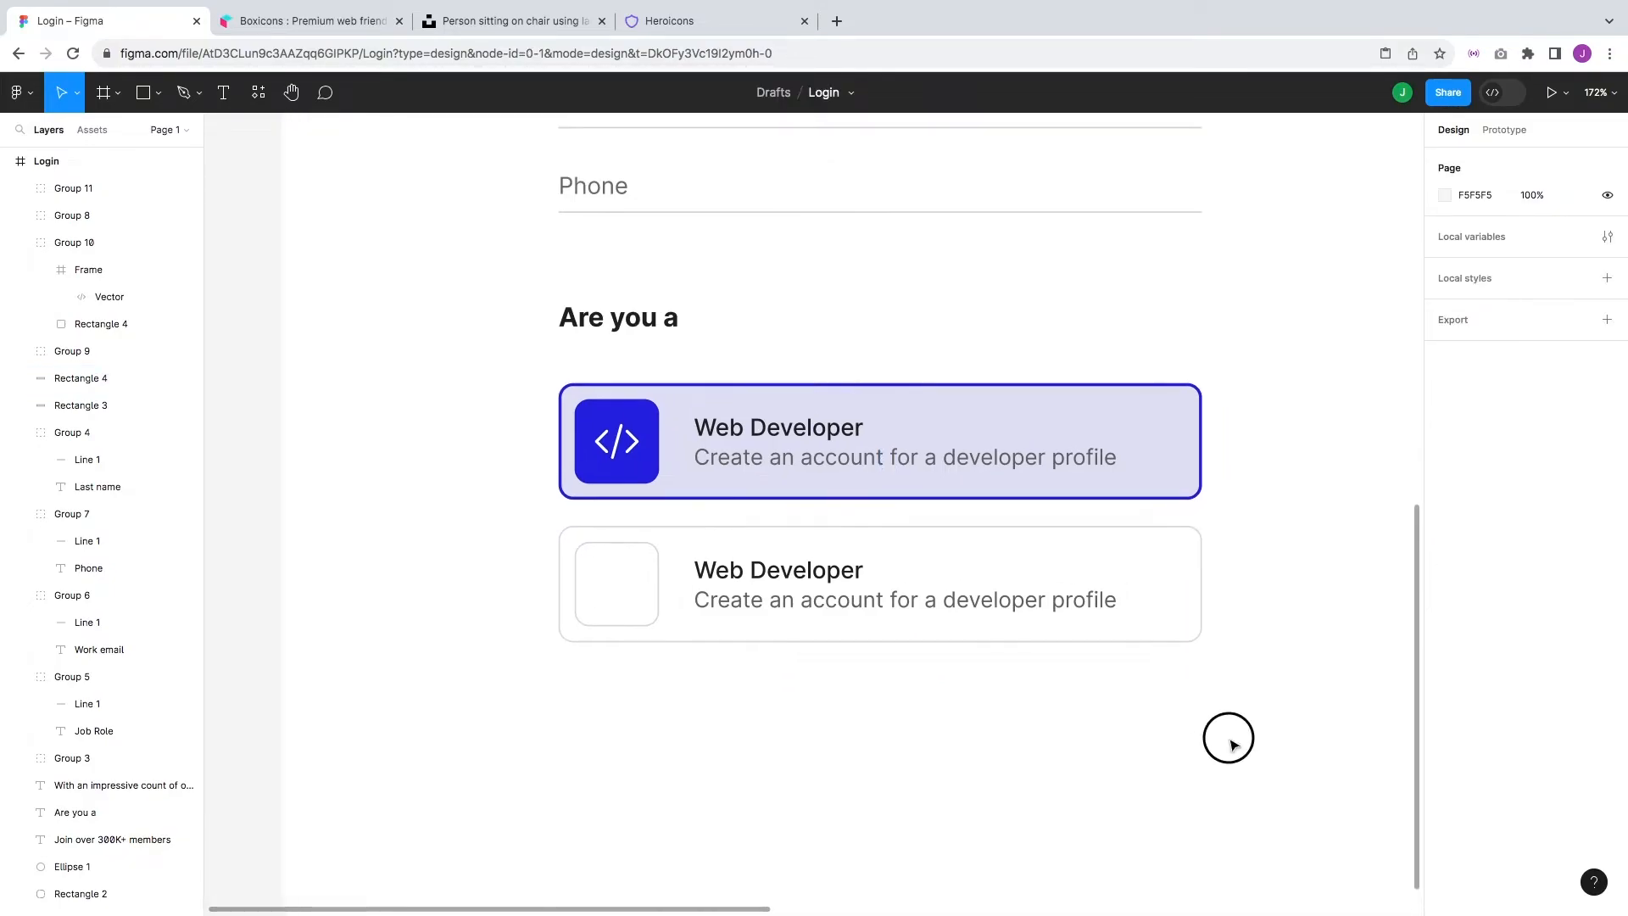
{"action": "double_click", "coordinate": [620, 596]}
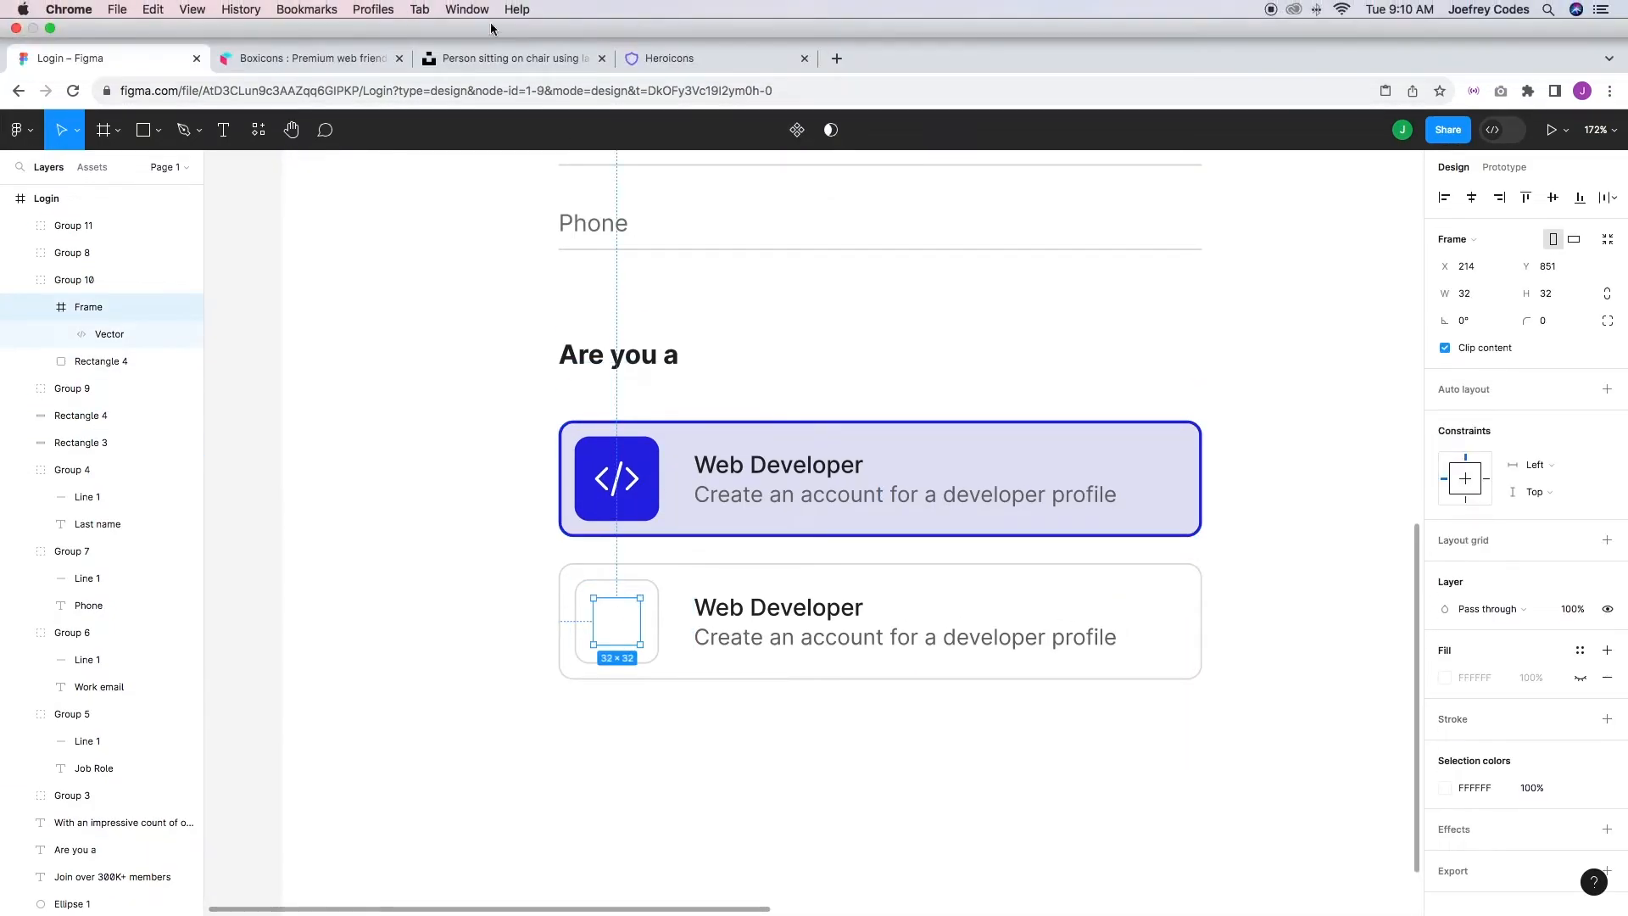
{"action": "left_click", "coordinate": [689, 56]}
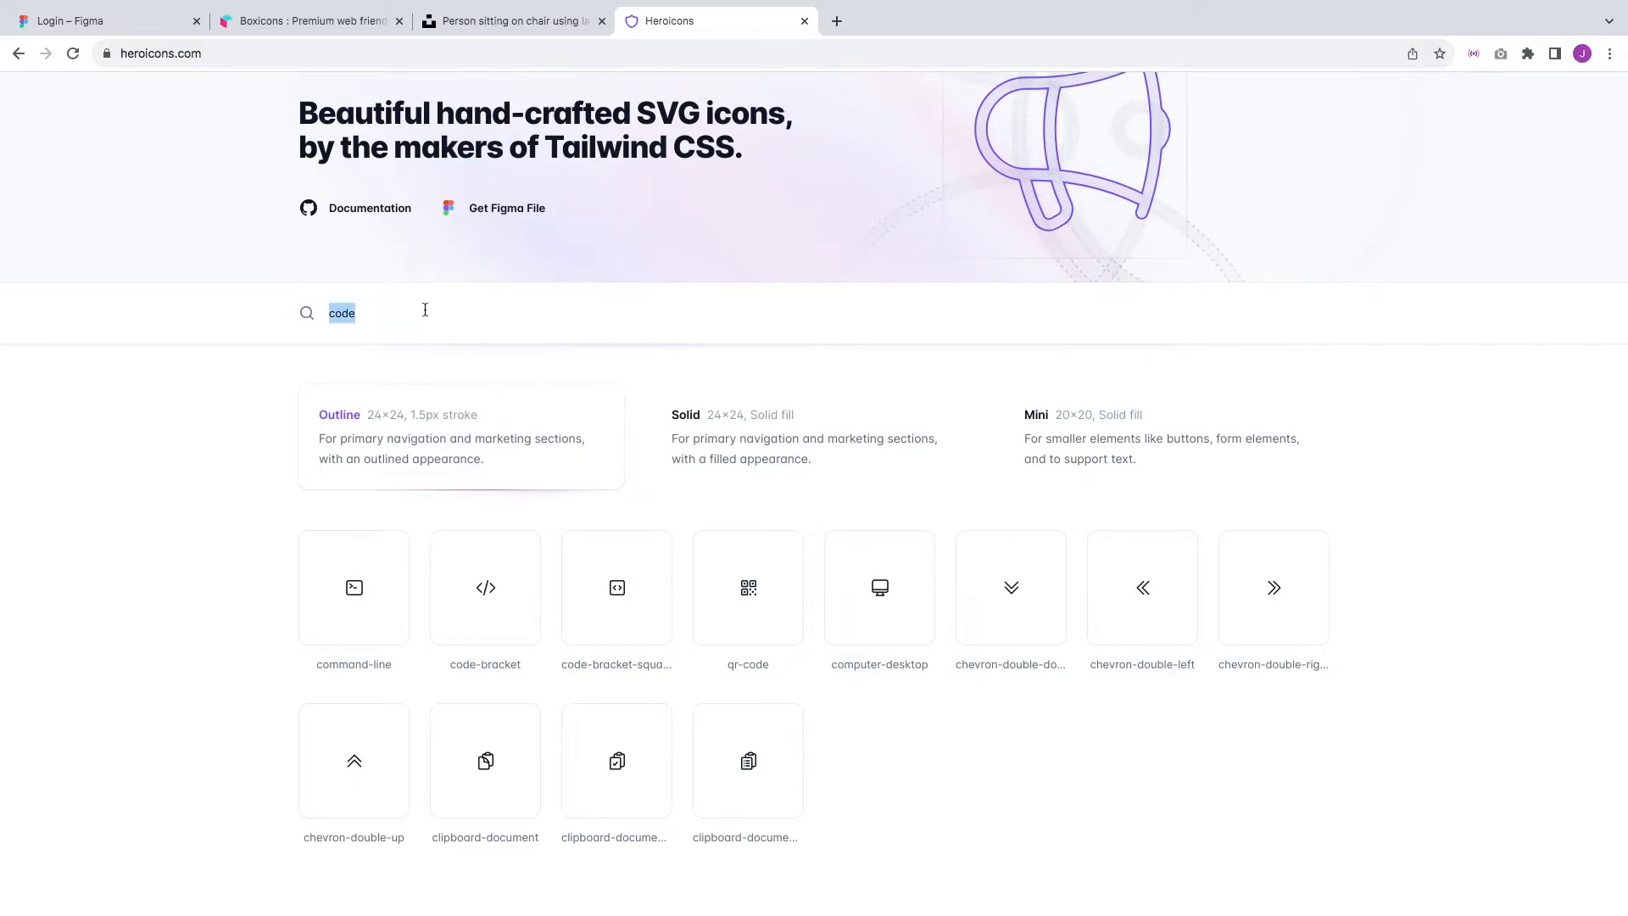
{"action": "type", "text": "pa"}
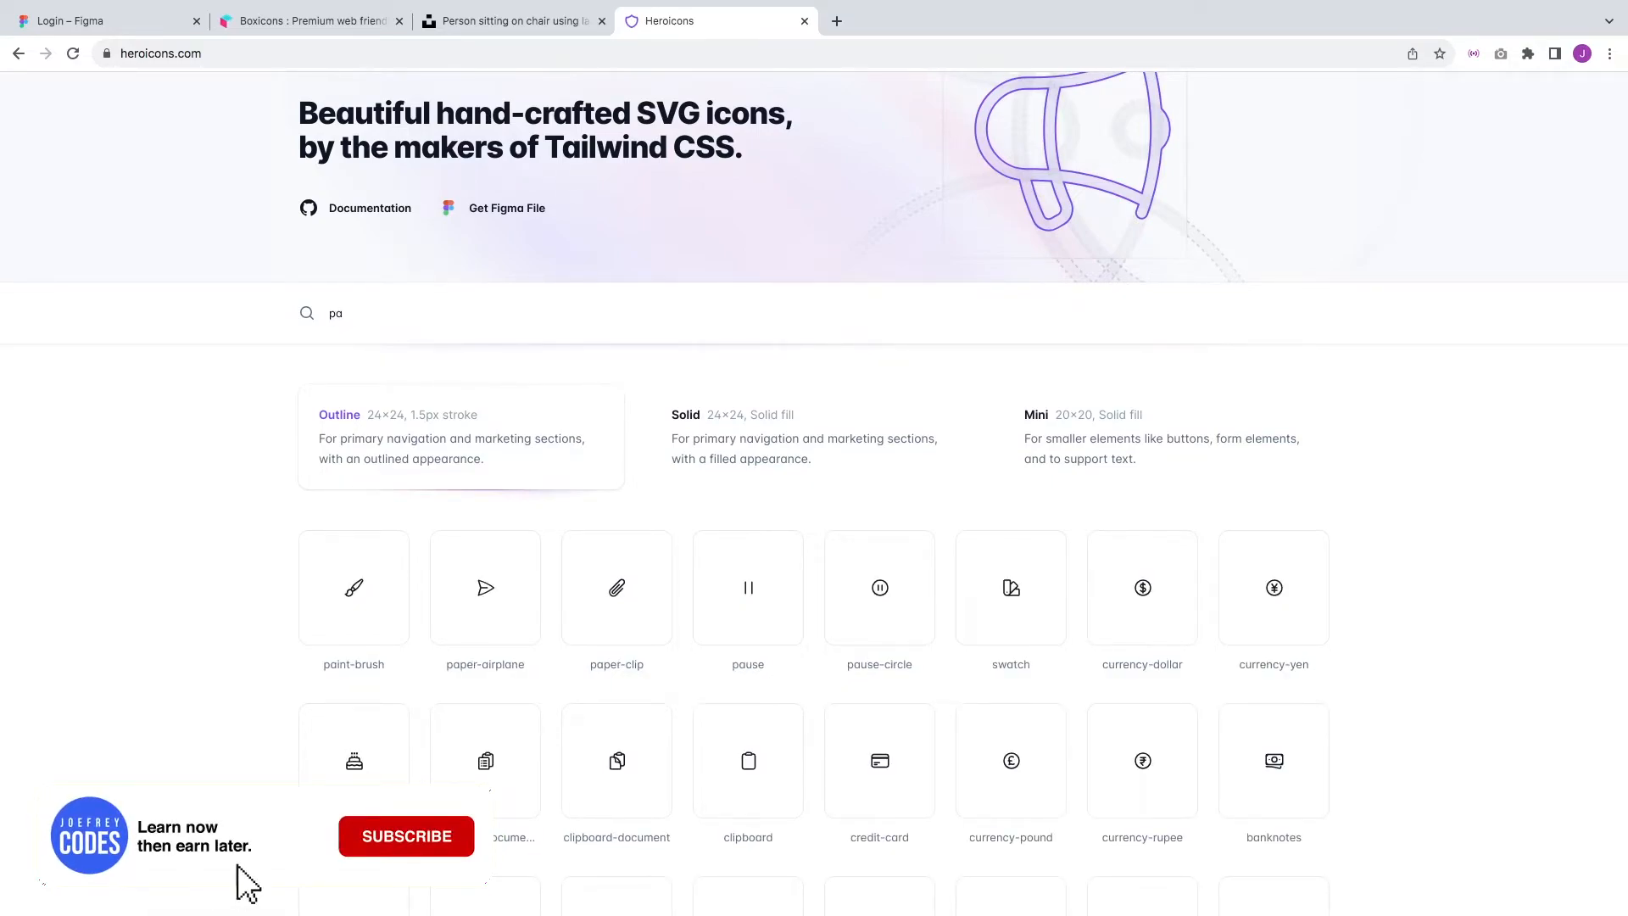
{"action": "mouse_move", "coordinate": [1012, 568]}
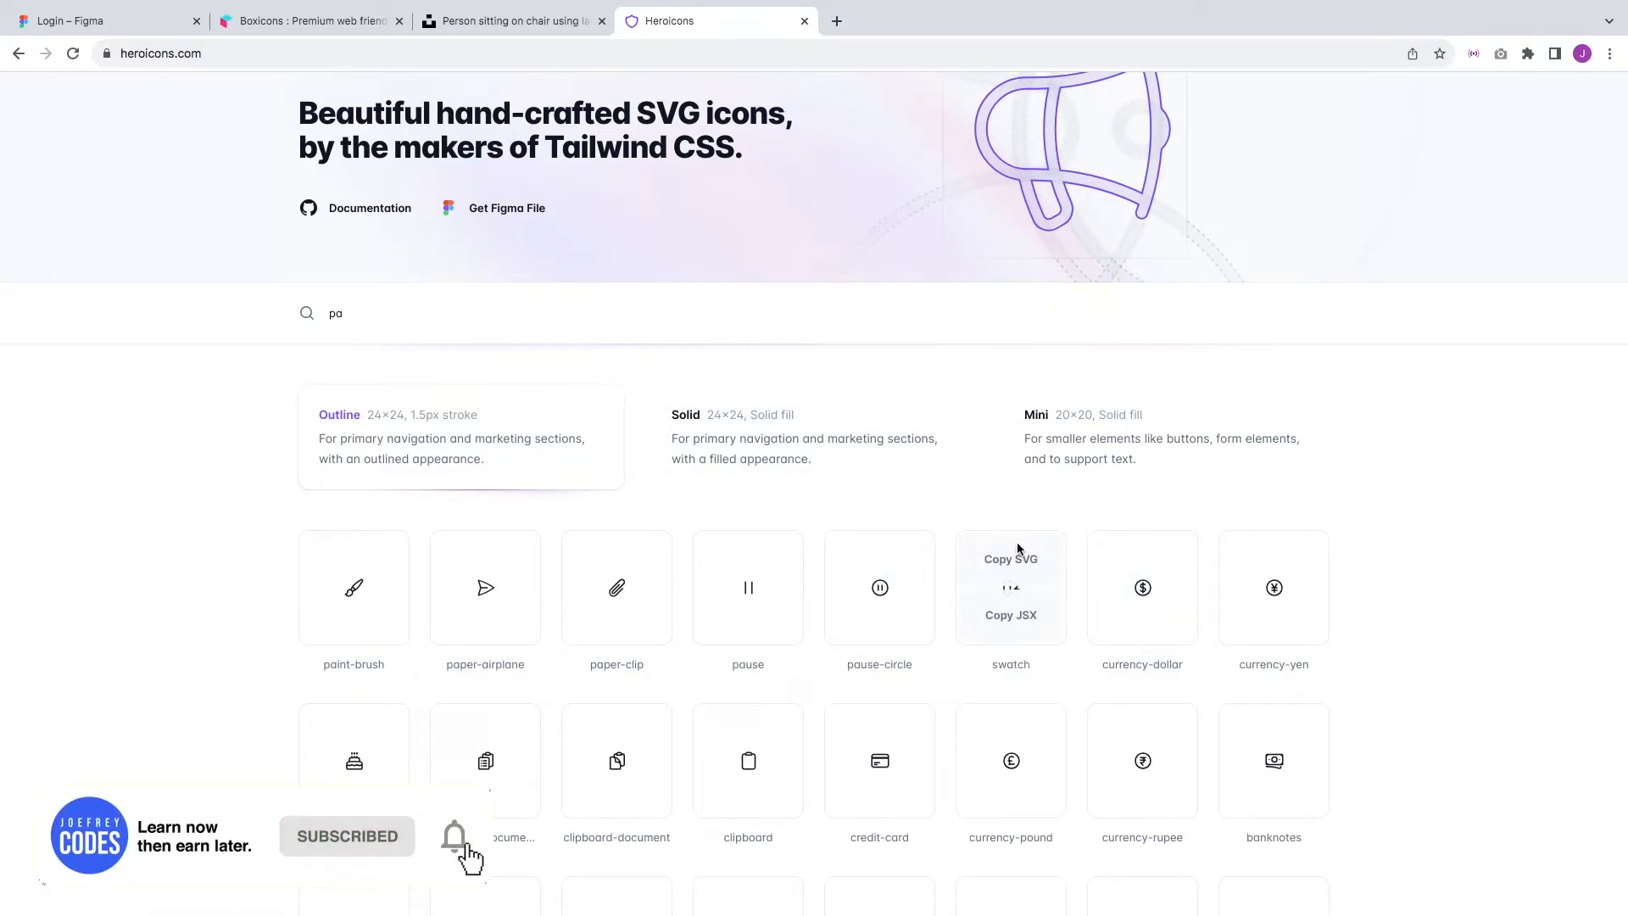
{"action": "left_click", "coordinate": [97, 22]}
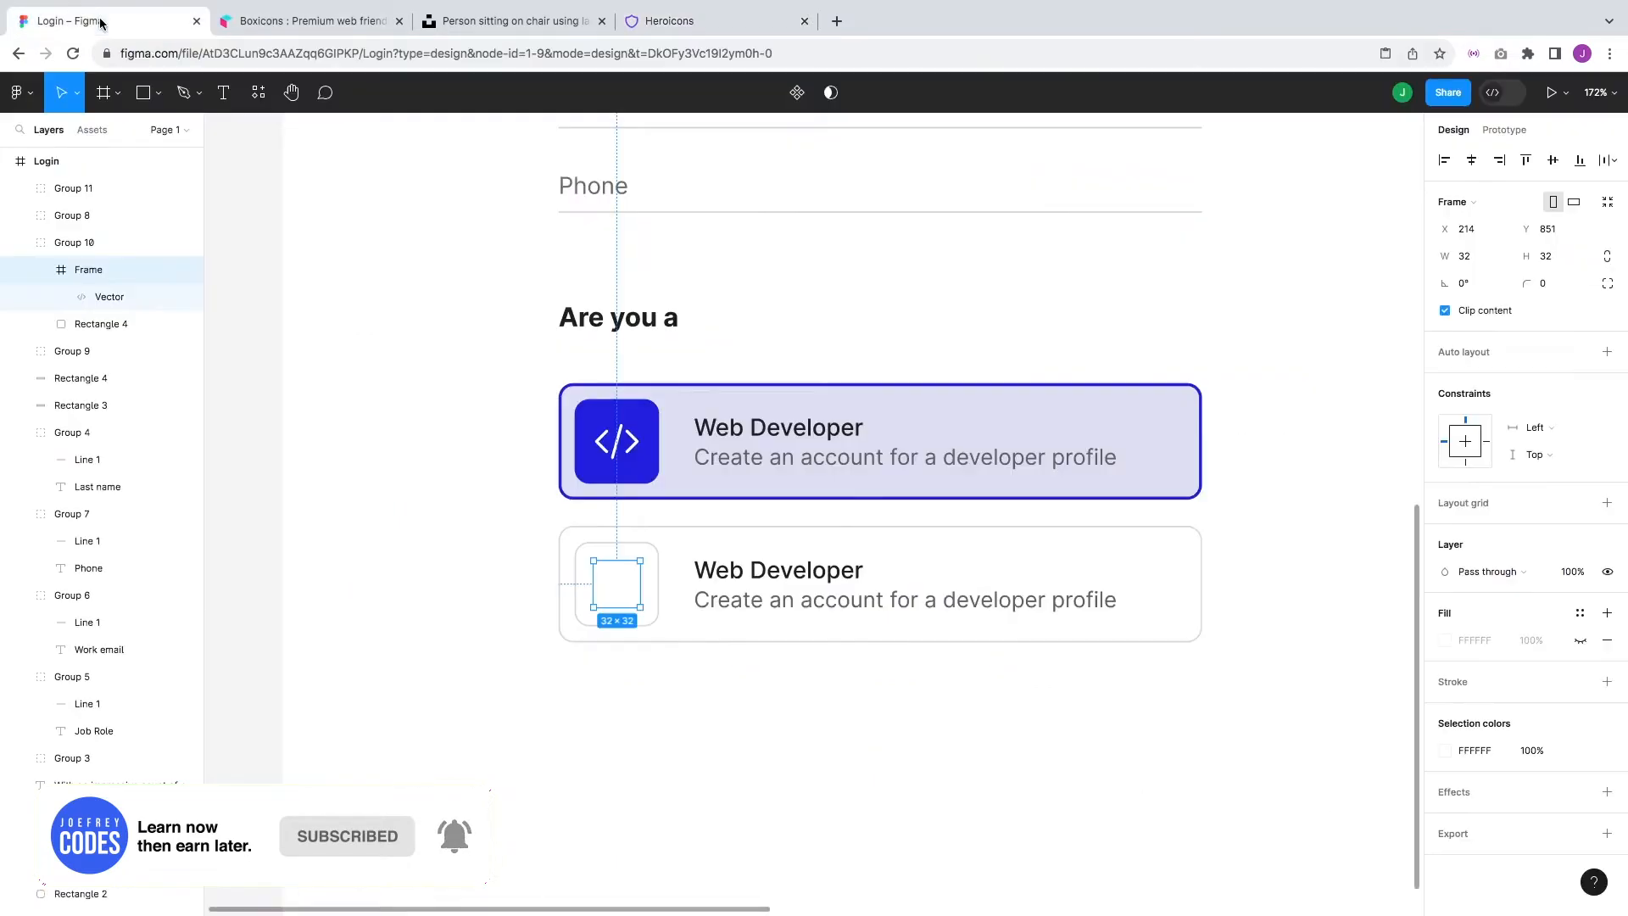
{"action": "left_click", "coordinate": [847, 735]}
{"action": "double_click", "coordinate": [622, 581]}
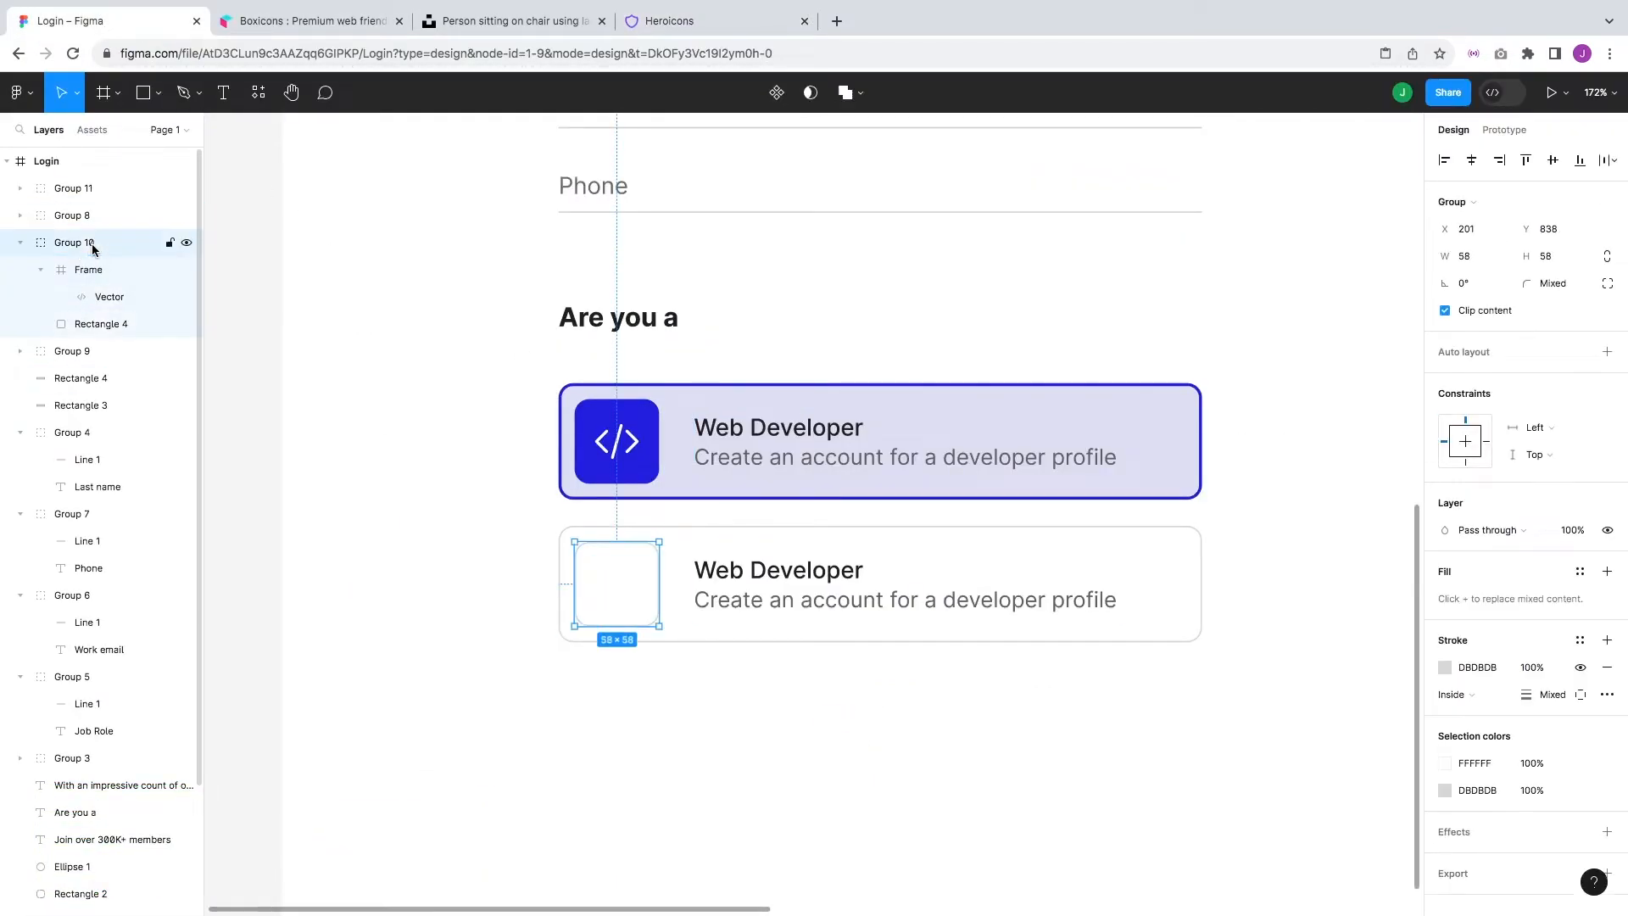
{"action": "key", "text": "ctrl+v"}
{"action": "key", "text": "ctrl+z"}
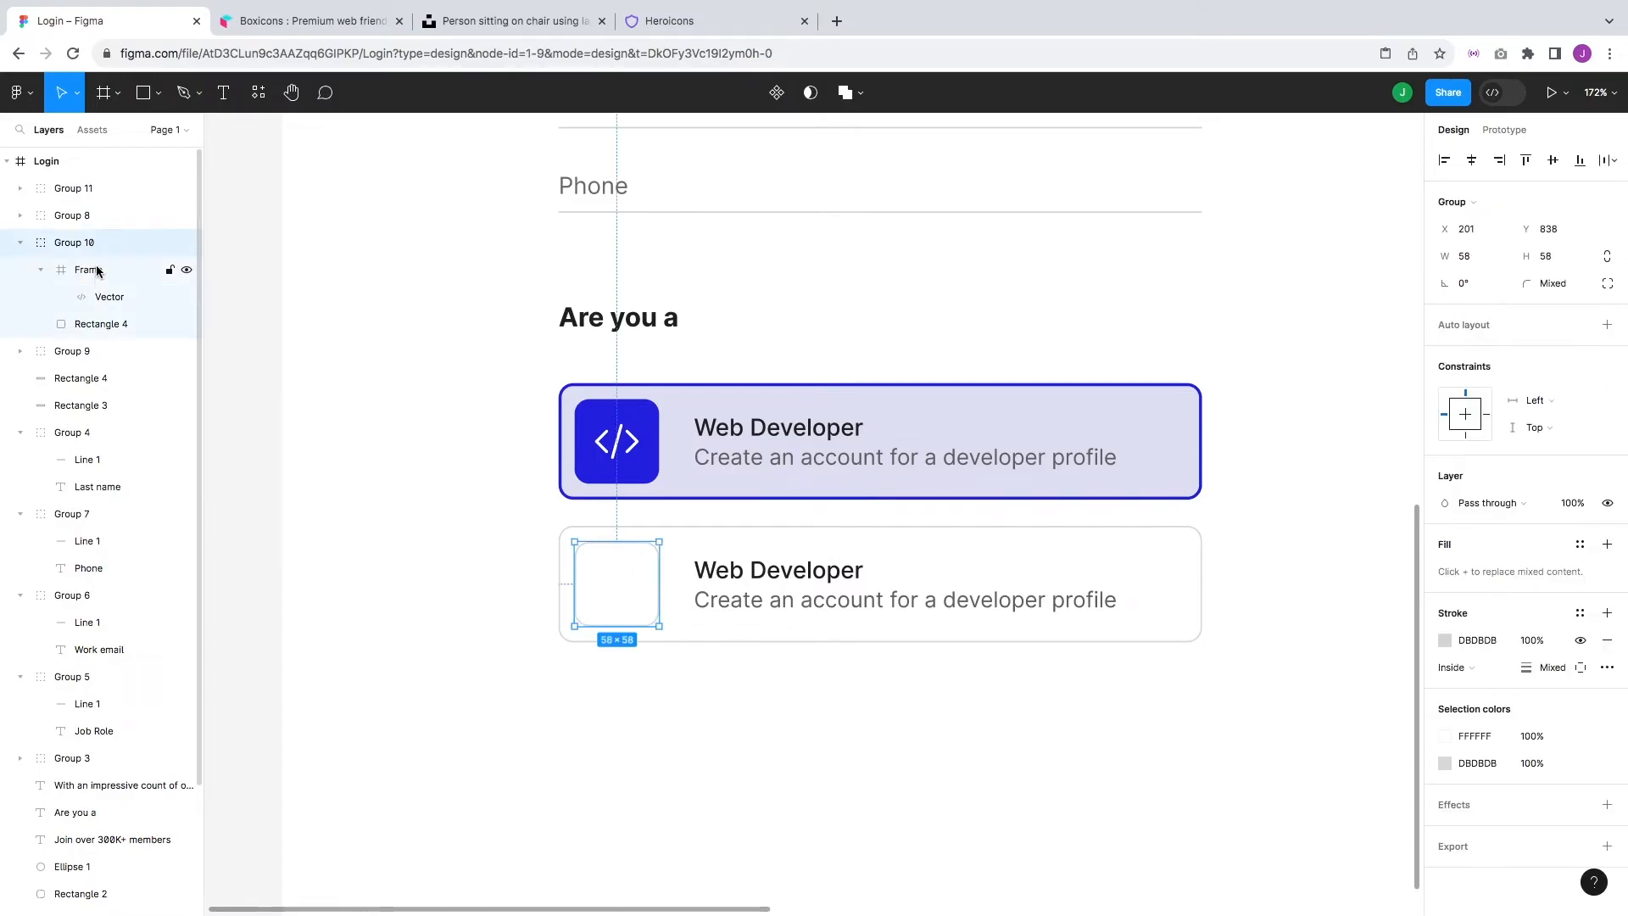
- Copy the swatch icon as SVG from Heroicons and paste it in Figma in place of the lower card's code-bracket icon
{"action": "left_click", "coordinate": [657, 23]}
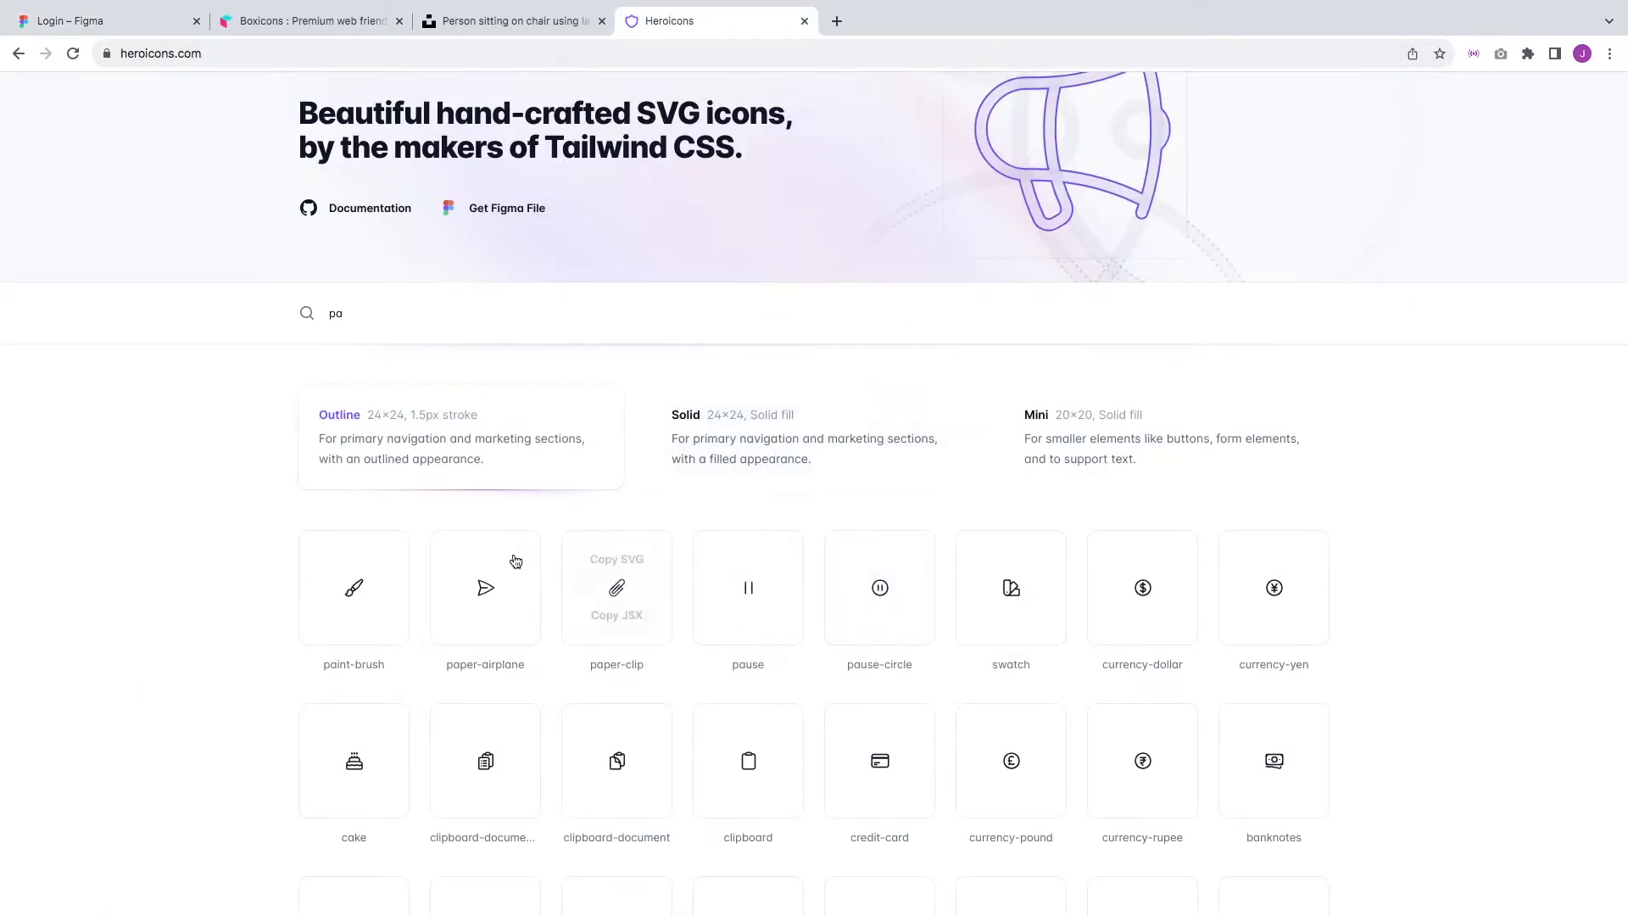
{"action": "left_click", "coordinate": [1016, 561]}
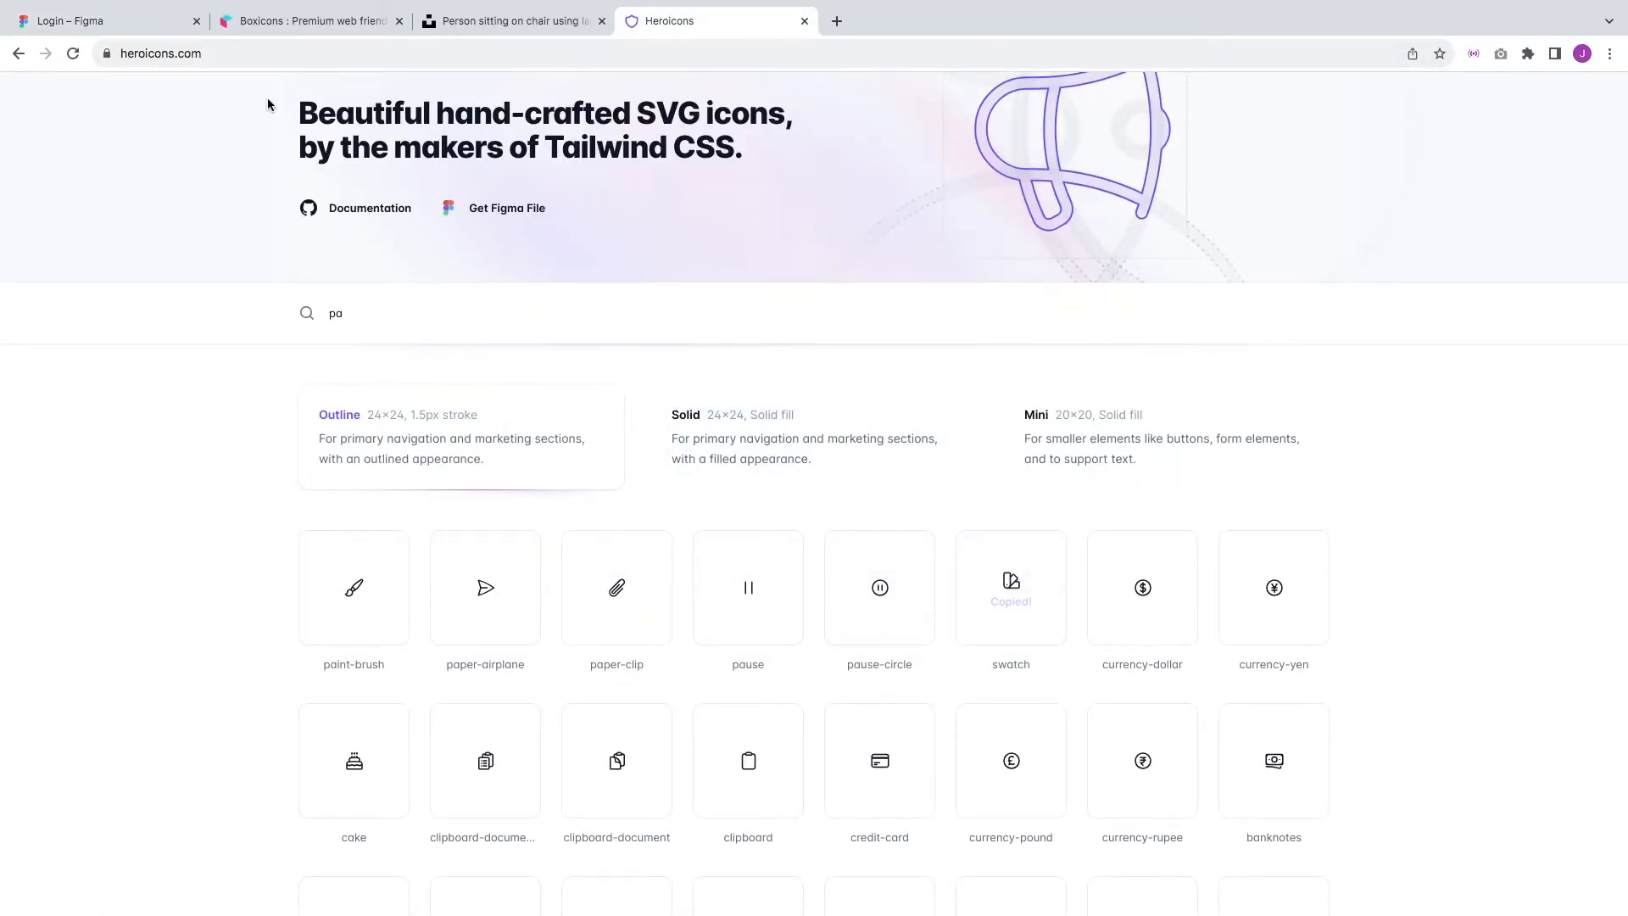
{"action": "left_click", "coordinate": [111, 20]}
{"action": "key", "text": "ctrl+v"}
{"action": "left_click", "coordinate": [99, 323]}
{"action": "key", "text": "Delete"}
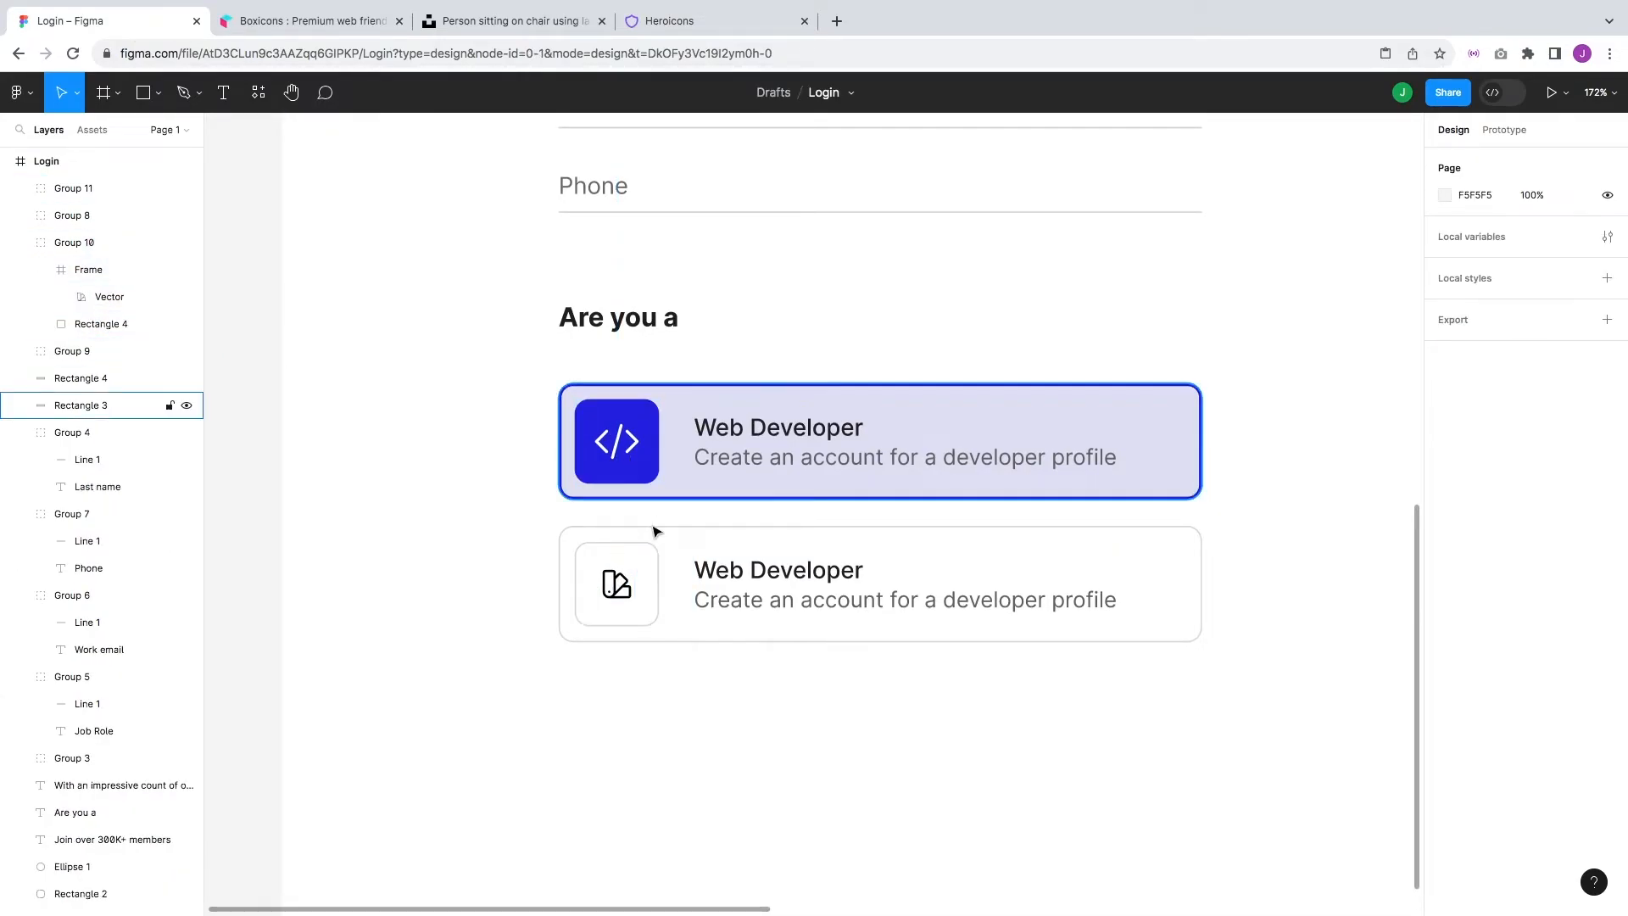
- Scale the lower card's swatch icon from its center to 32 × 32
{"action": "scroll", "coordinate": [617, 580], "scroll_direction": "up", "scroll_amount": 5}
{"action": "scroll", "coordinate": [619, 580], "scroll_direction": "up", "scroll_amount": 2}
{"action": "scroll", "coordinate": [619, 580], "scroll_direction": "down", "scroll_amount": 2}
{"action": "left_click", "coordinate": [679, 438]}
{"action": "scroll", "coordinate": [679, 438], "scroll_direction": "up", "scroll_amount": 1}
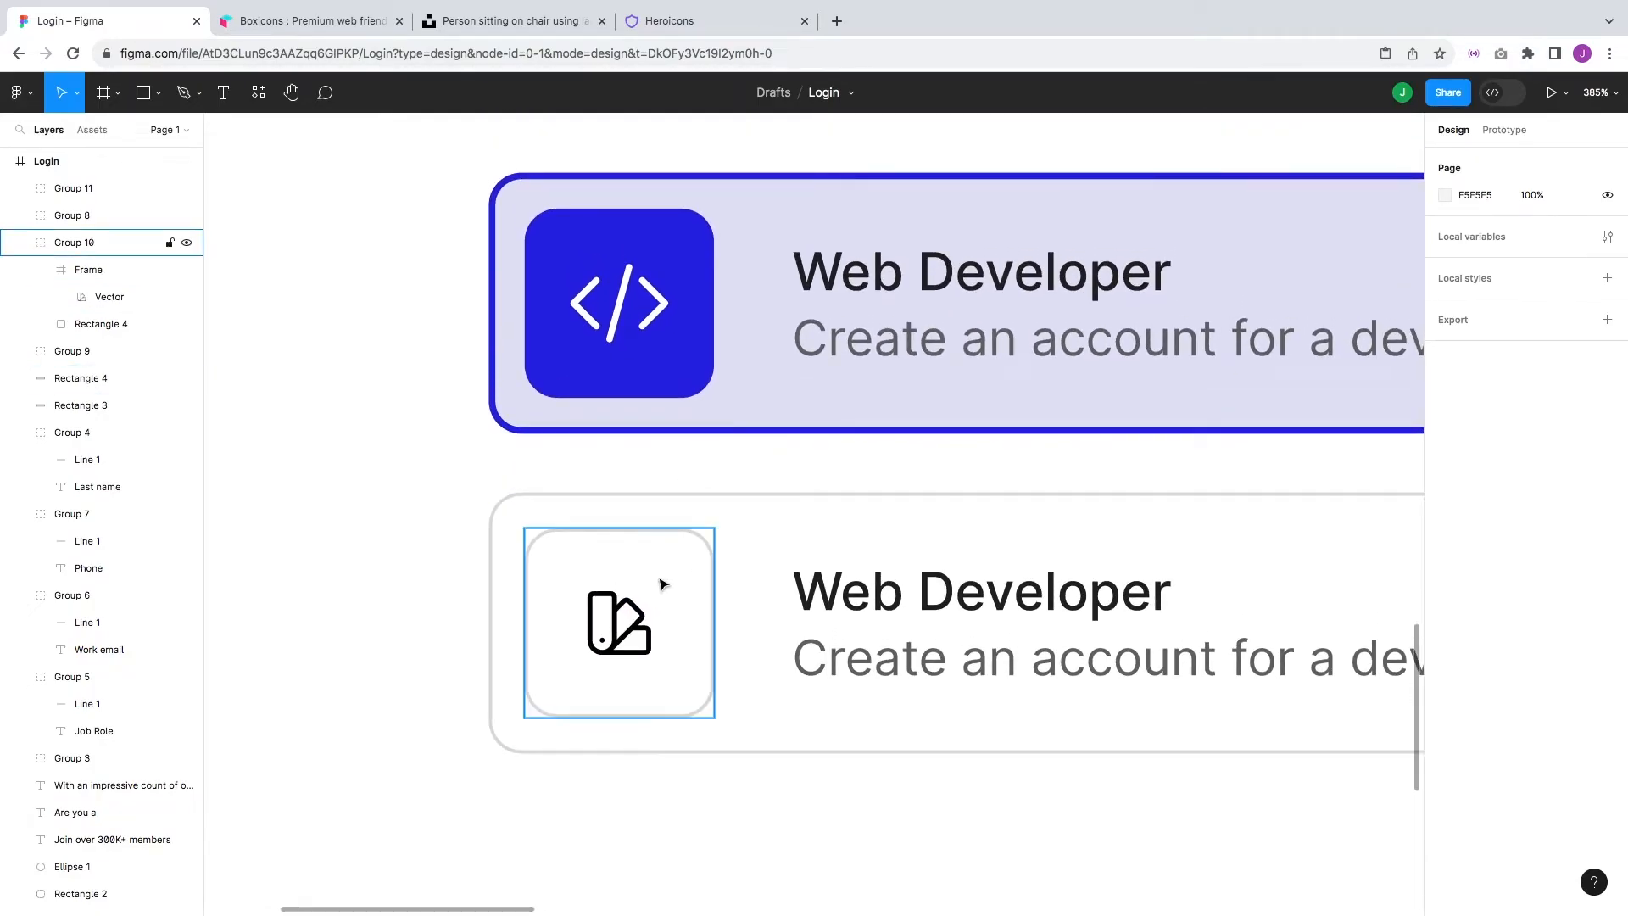
{"action": "left_click", "coordinate": [664, 584]}
{"action": "double_click", "coordinate": [619, 619]}
{"action": "key", "text": "k"}
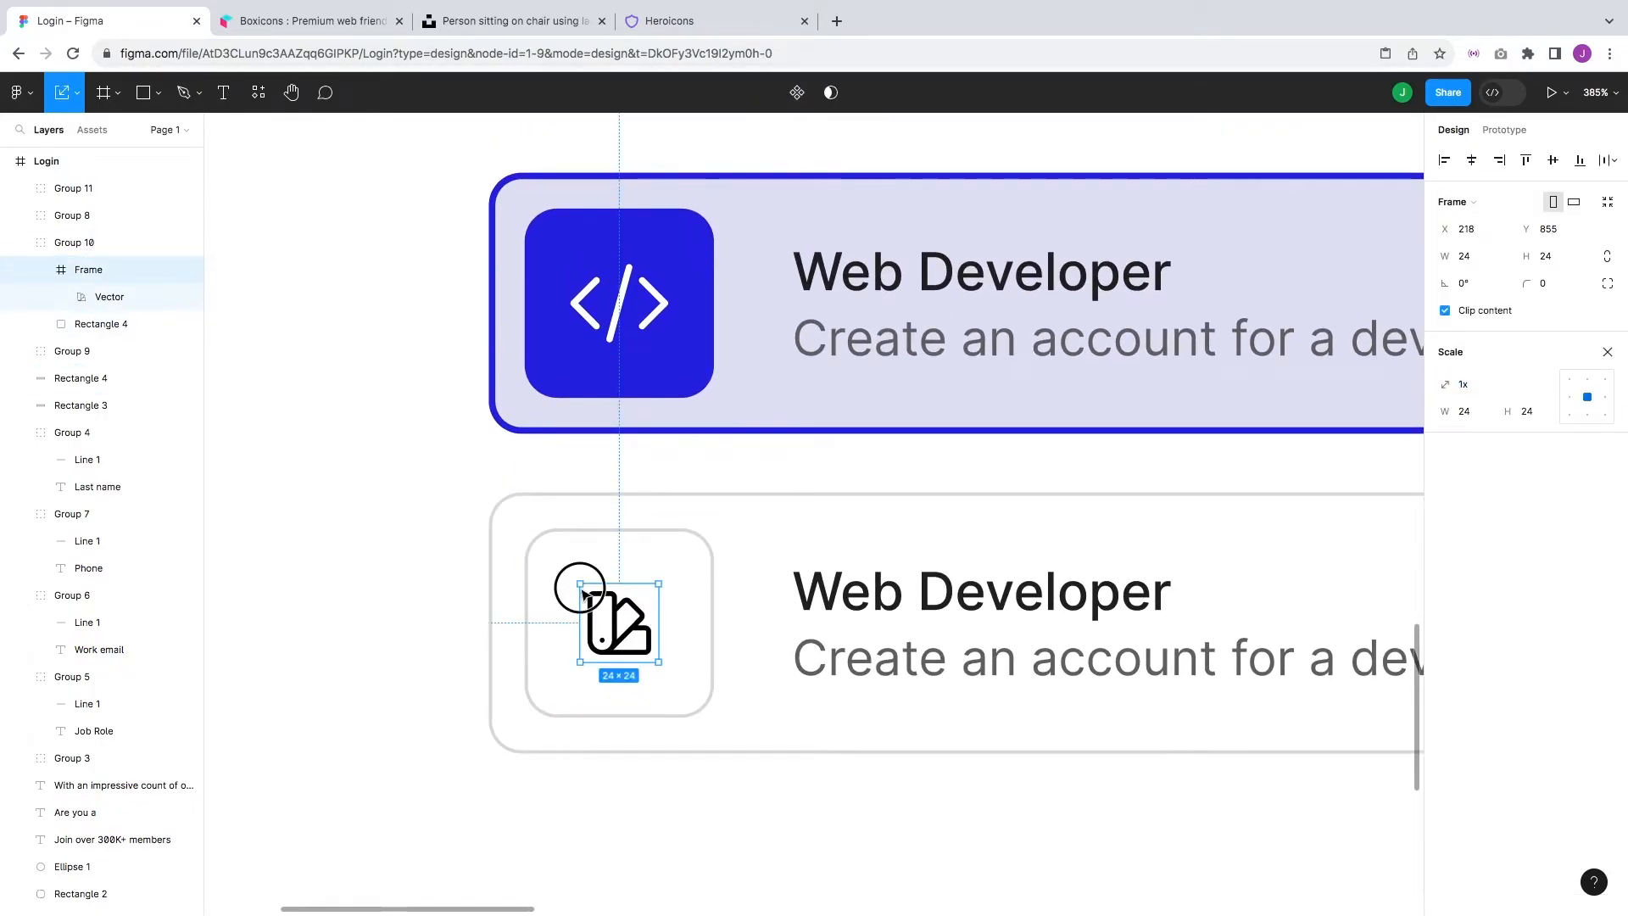
{"action": "left_click_drag", "start_coordinate": [582, 590], "coordinate": [576, 583]}
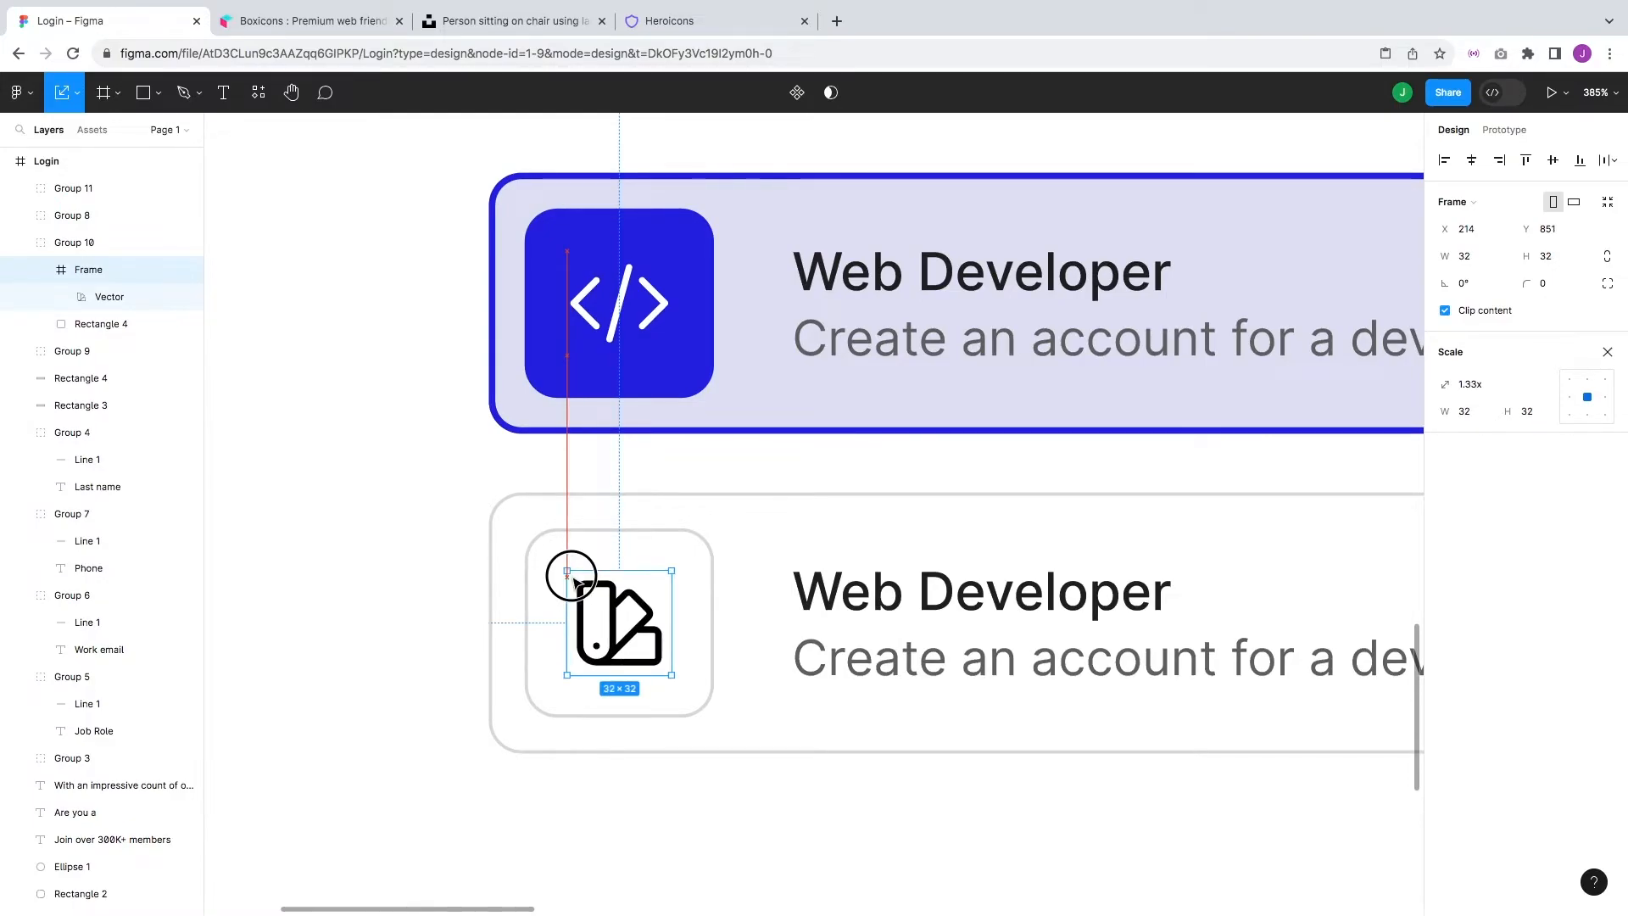
{"action": "left_click", "coordinate": [1607, 352]}
- Recolor the swatch icon to 222222 and check that color against the lower card's title text
{"action": "left_click", "coordinate": [1505, 749]}
{"action": "type", "text": "222"}
{"action": "key", "text": "Return"}
{"action": "left_click", "coordinate": [869, 817]}
{"action": "double_click", "coordinate": [993, 582]}
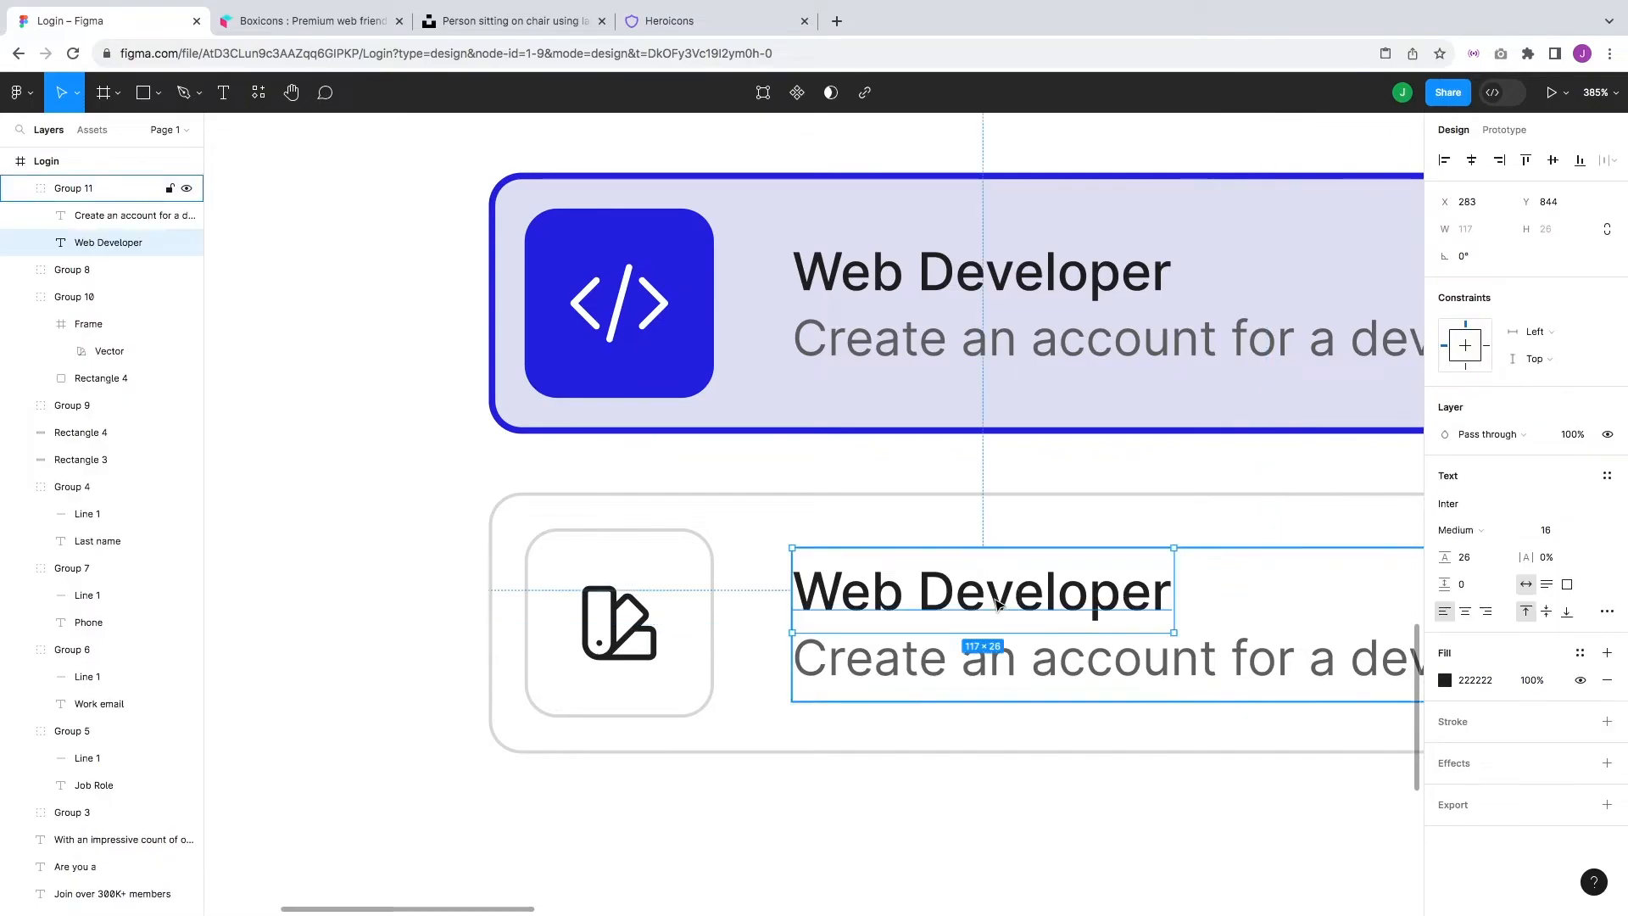
{"action": "key", "text": "Escape"}
- Duplicate the lower card's outline rectangle and place the copy directly below that card at Y 941
{"action": "scroll", "coordinate": [1007, 656], "scroll_direction": "down", "scroll_amount": 5}
{"action": "scroll", "coordinate": [1007, 655], "scroll_direction": "down", "scroll_amount": 5}
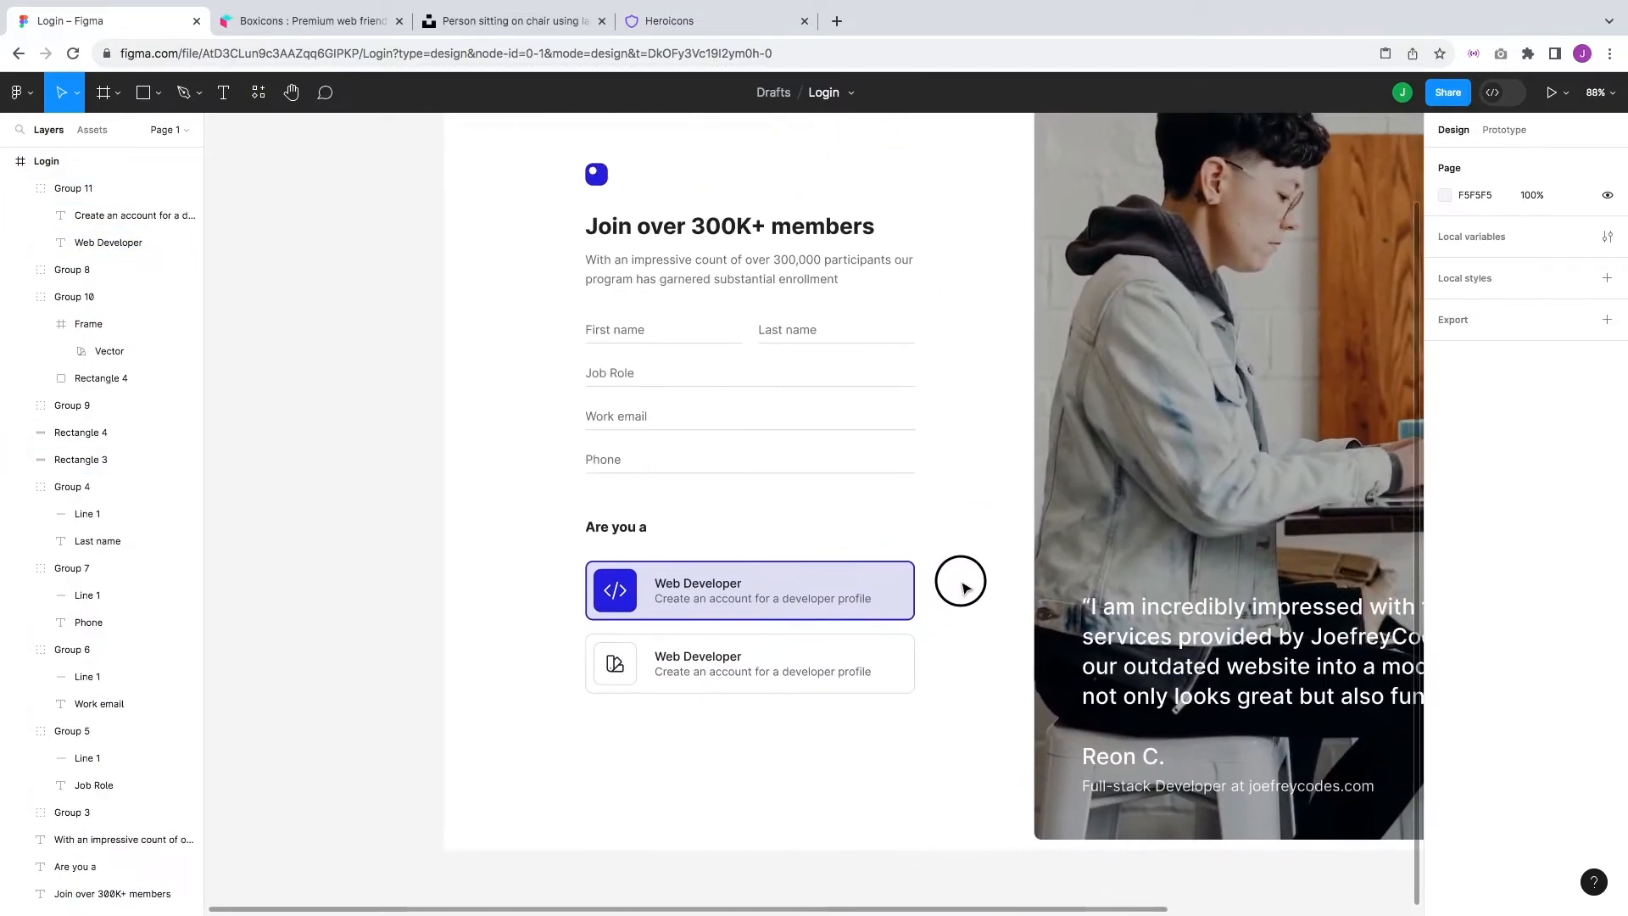
{"action": "left_click_drag", "start_coordinate": [711, 688], "coordinate": [788, 670]}
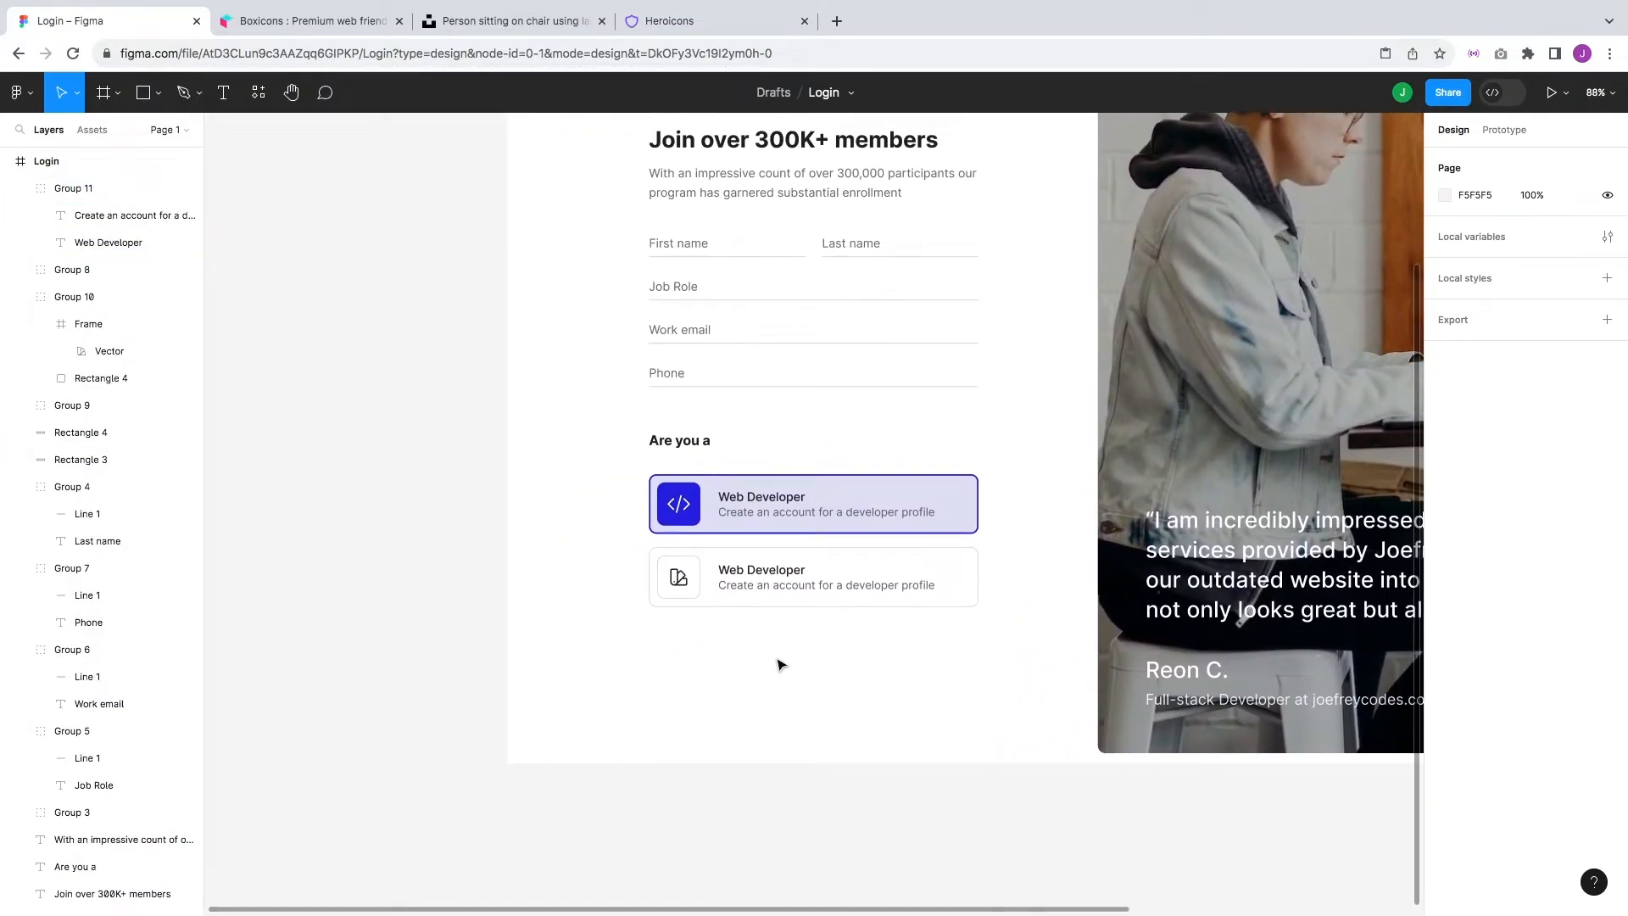
{"action": "scroll", "coordinate": [781, 664], "scroll_direction": "up", "scroll_amount": 5}
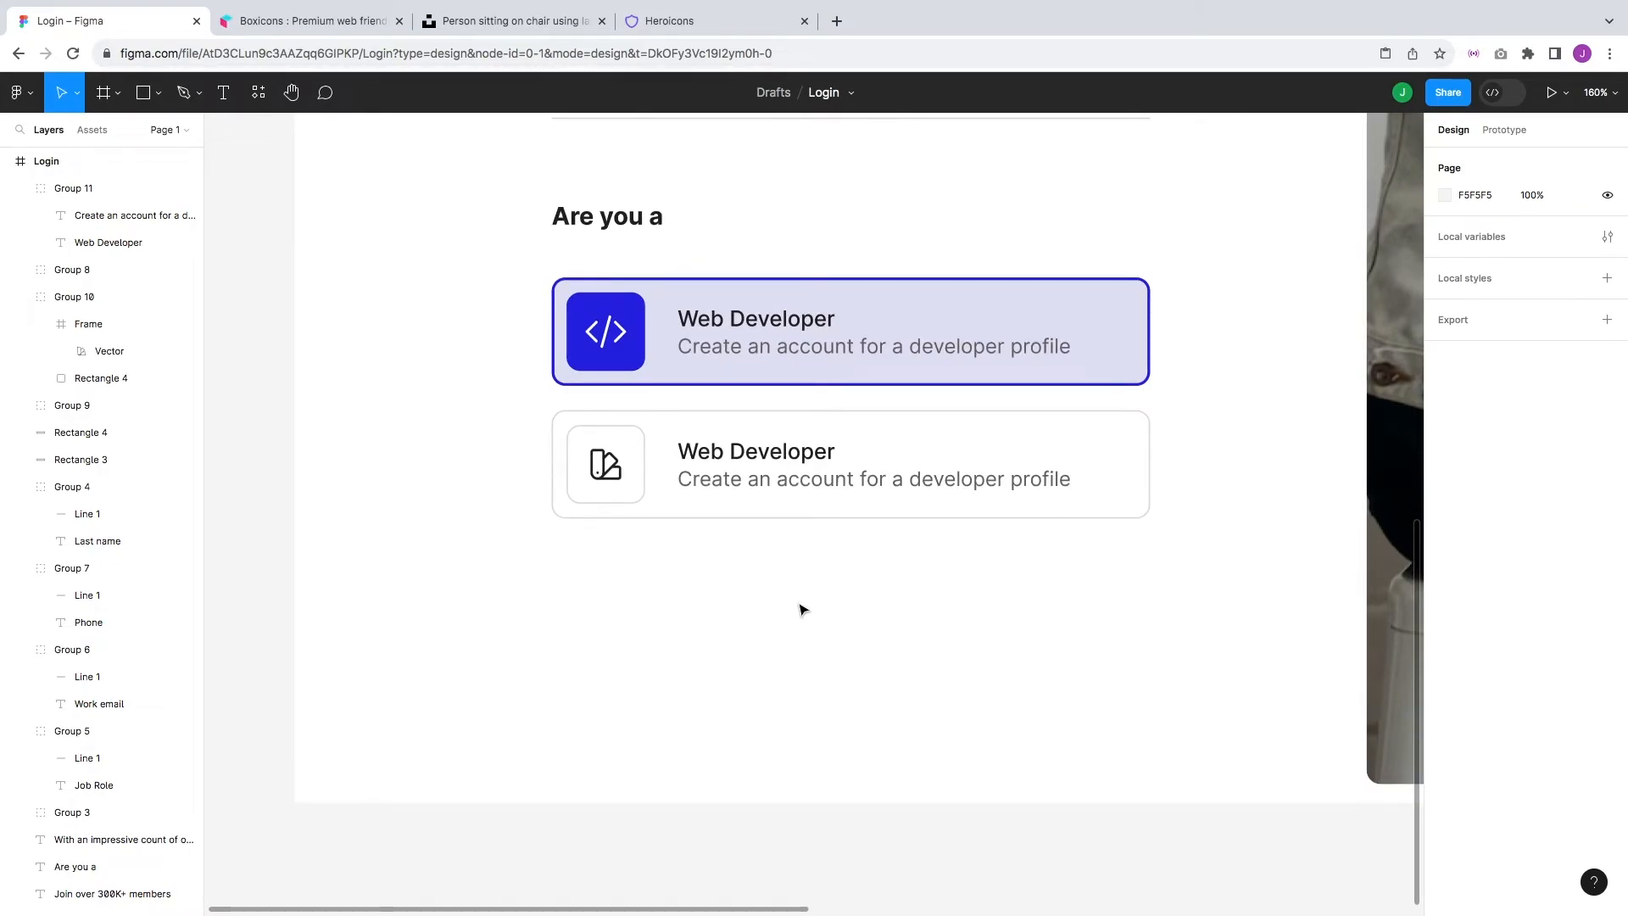
{"action": "scroll", "coordinate": [802, 610], "scroll_direction": "down", "scroll_amount": 1}
{"action": "left_click_drag", "start_coordinate": [930, 628], "coordinate": [978, 635]}
{"action": "left_click", "coordinate": [867, 452]}
{"action": "left_click", "coordinate": [947, 504]}
{"action": "left_click", "coordinate": [1147, 455]}
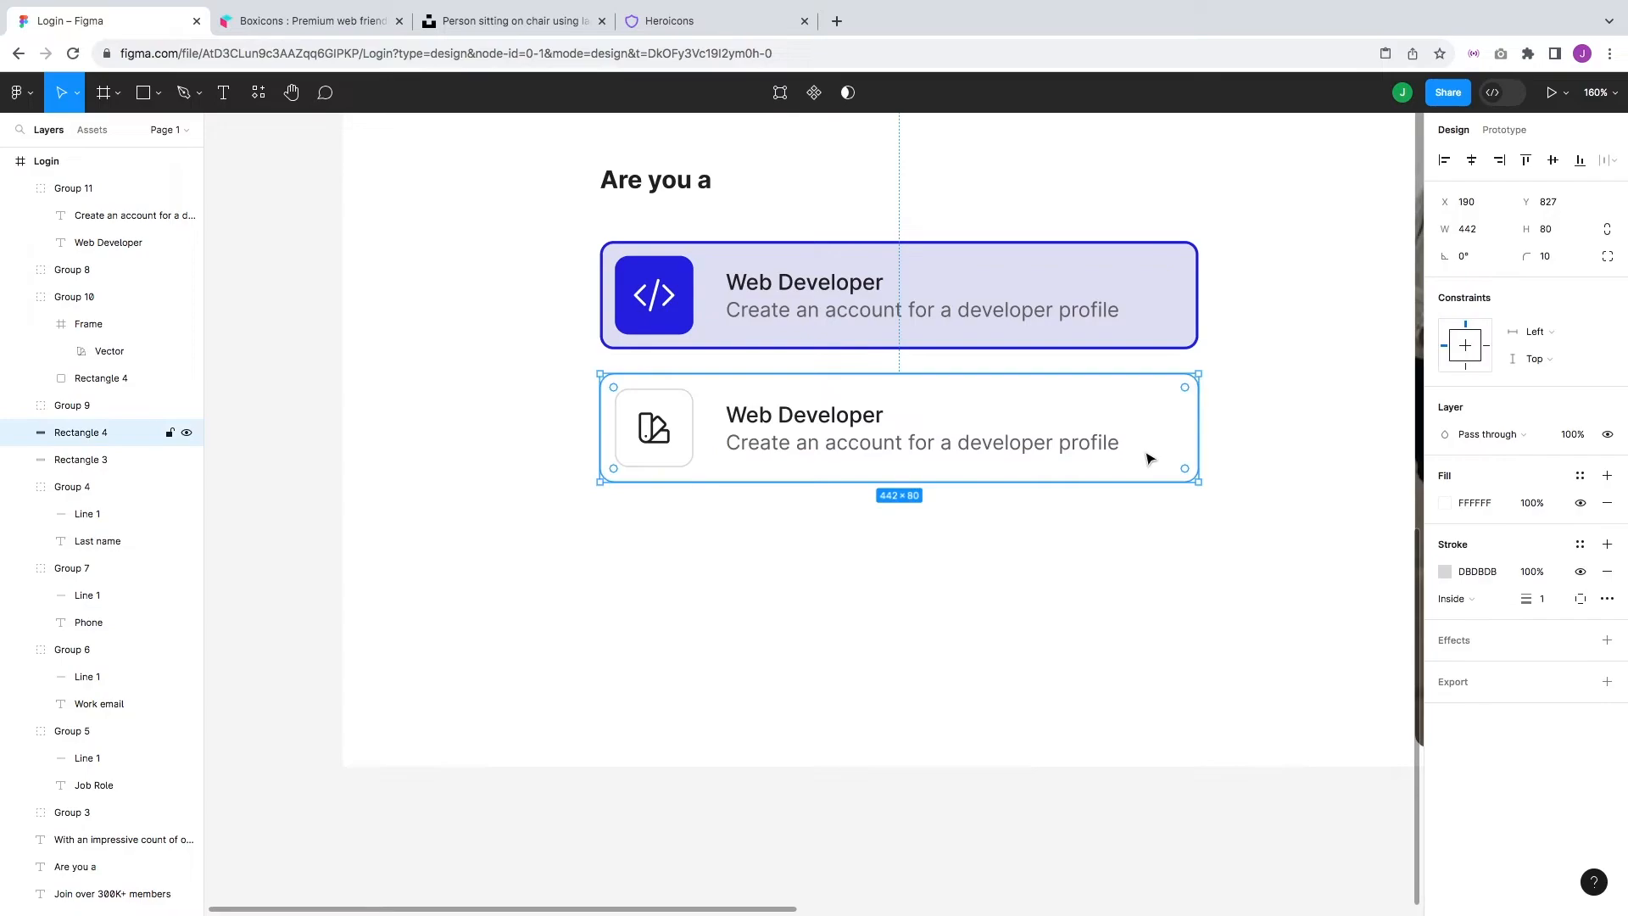
{"action": "key", "text": "ctrl+d"}
{"action": "left_click_drag", "start_coordinate": [1147, 458], "coordinate": [1150, 585]}
{"action": "left_click_drag", "start_coordinate": [1149, 594], "coordinate": [1150, 594]}
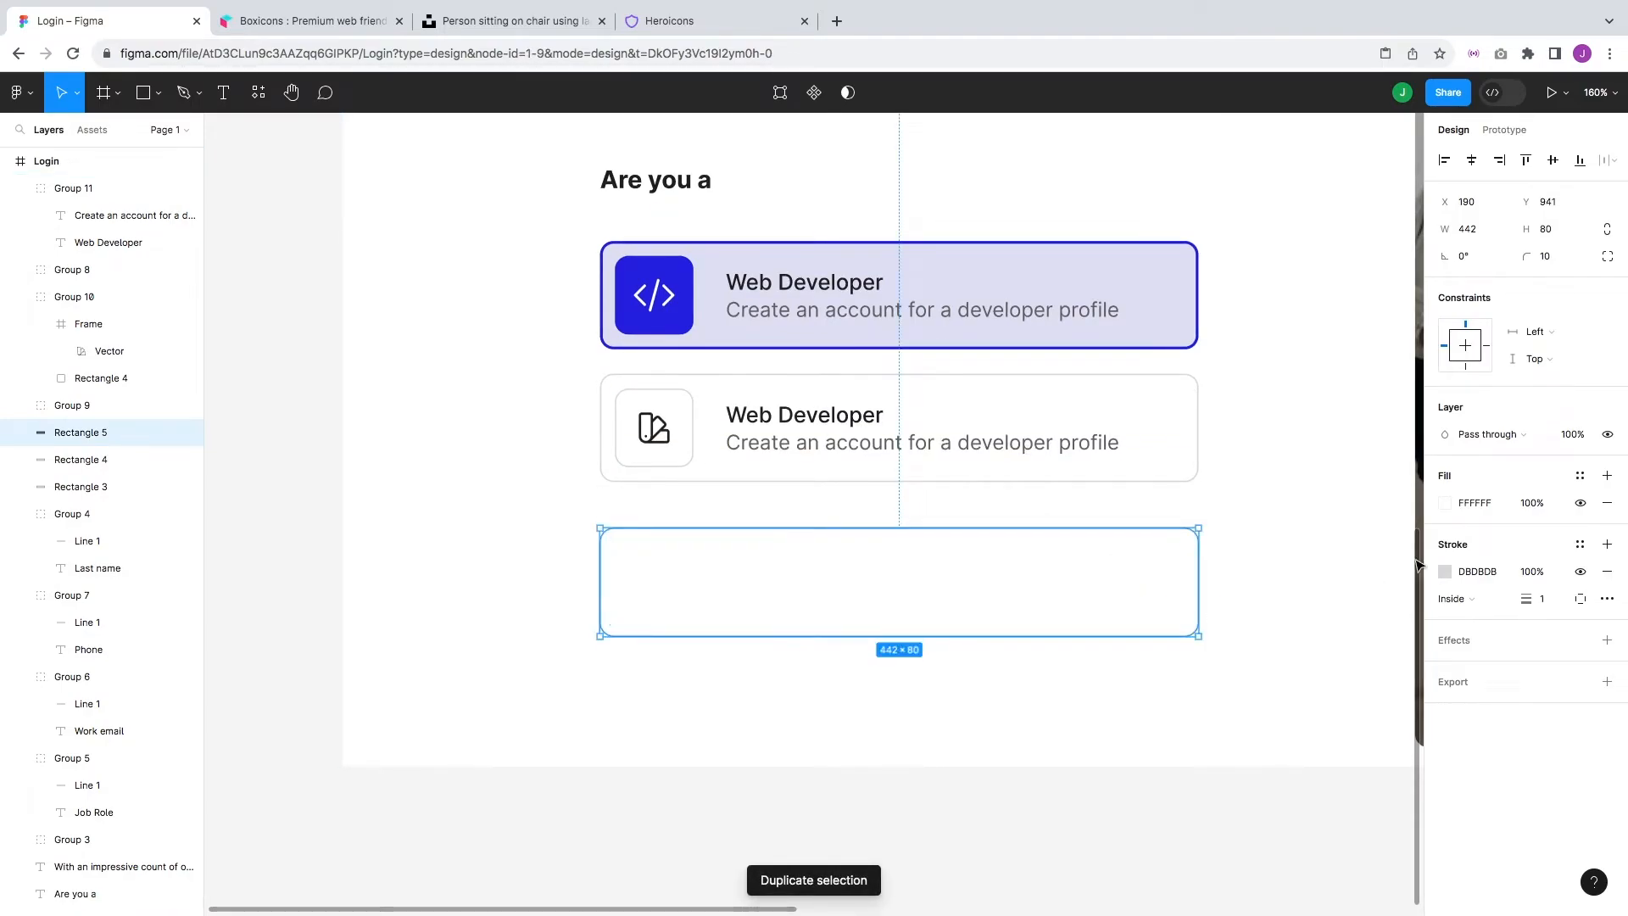
- Turn the duplicated rectangle into a button with fill 222222, no stroke and a height of 50
{"action": "left_click", "coordinate": [1476, 503]}
{"action": "type", "text": "222"}
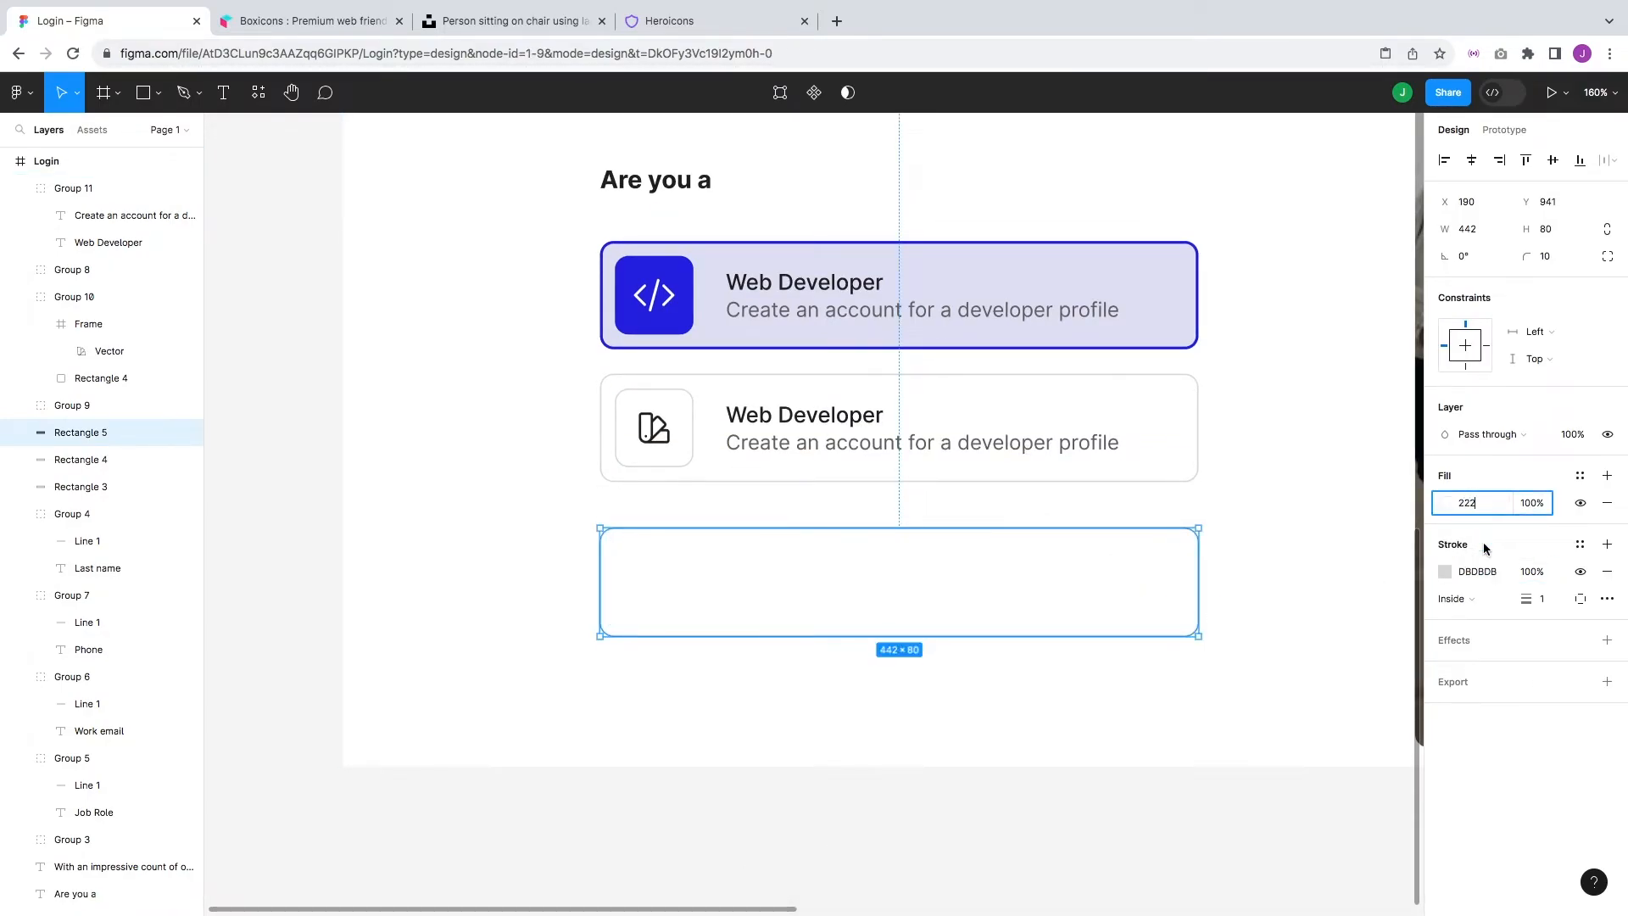
{"action": "left_click", "coordinate": [1607, 572]}
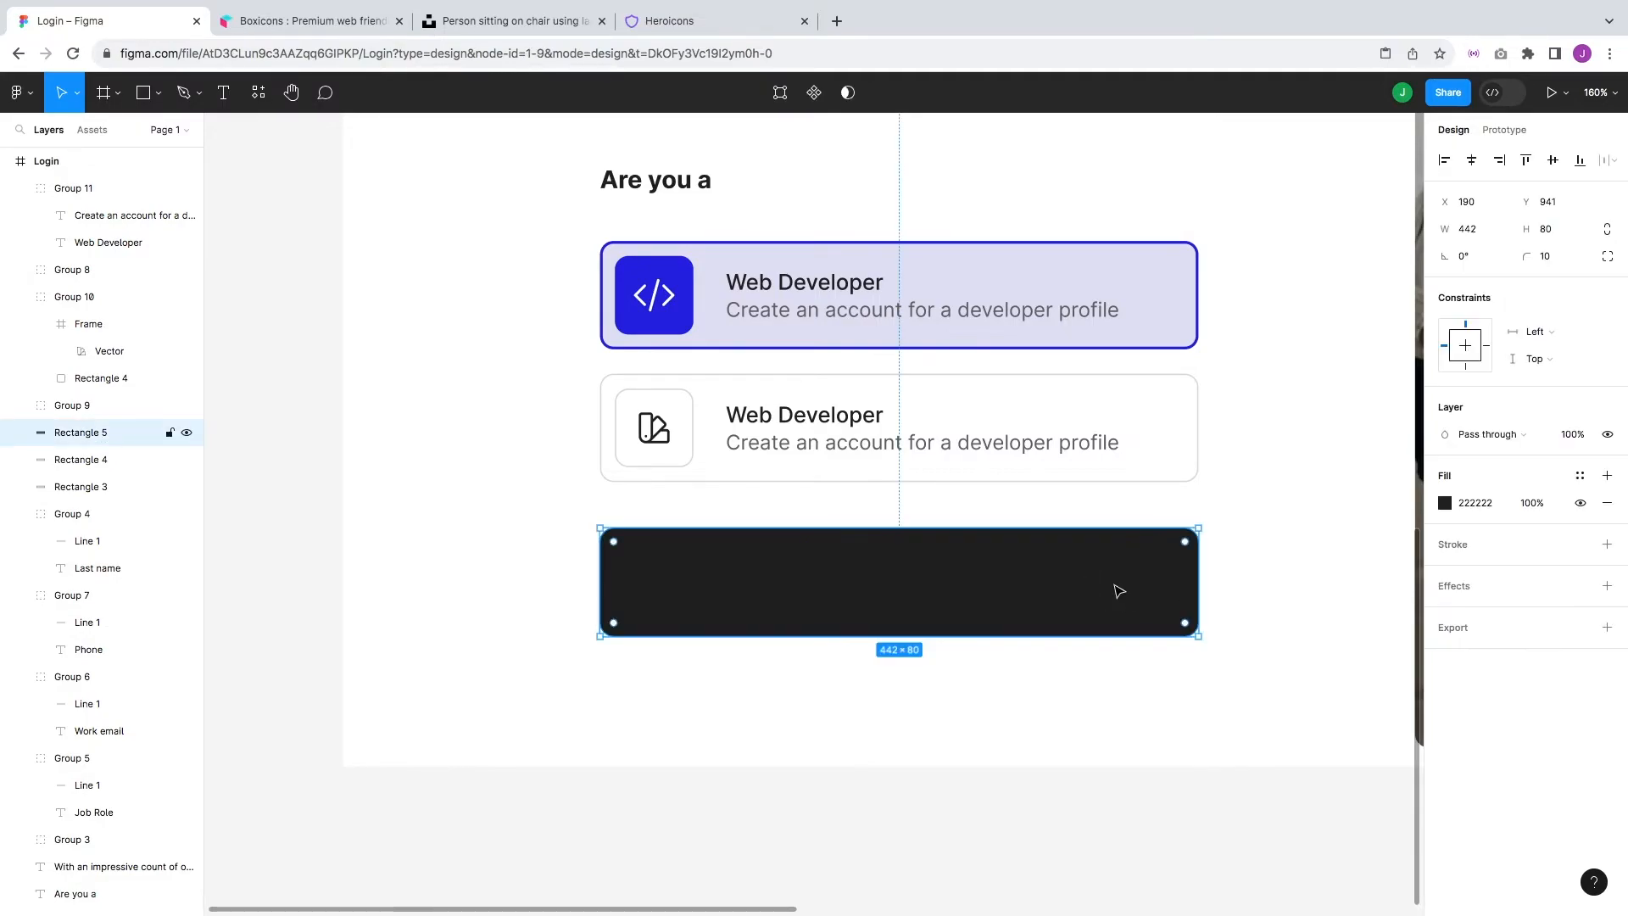
{"action": "left_click", "coordinate": [1545, 229]}
{"action": "type", "text": "50"}
{"action": "key", "text": "Return"}
{"action": "left_click", "coordinate": [975, 614]}
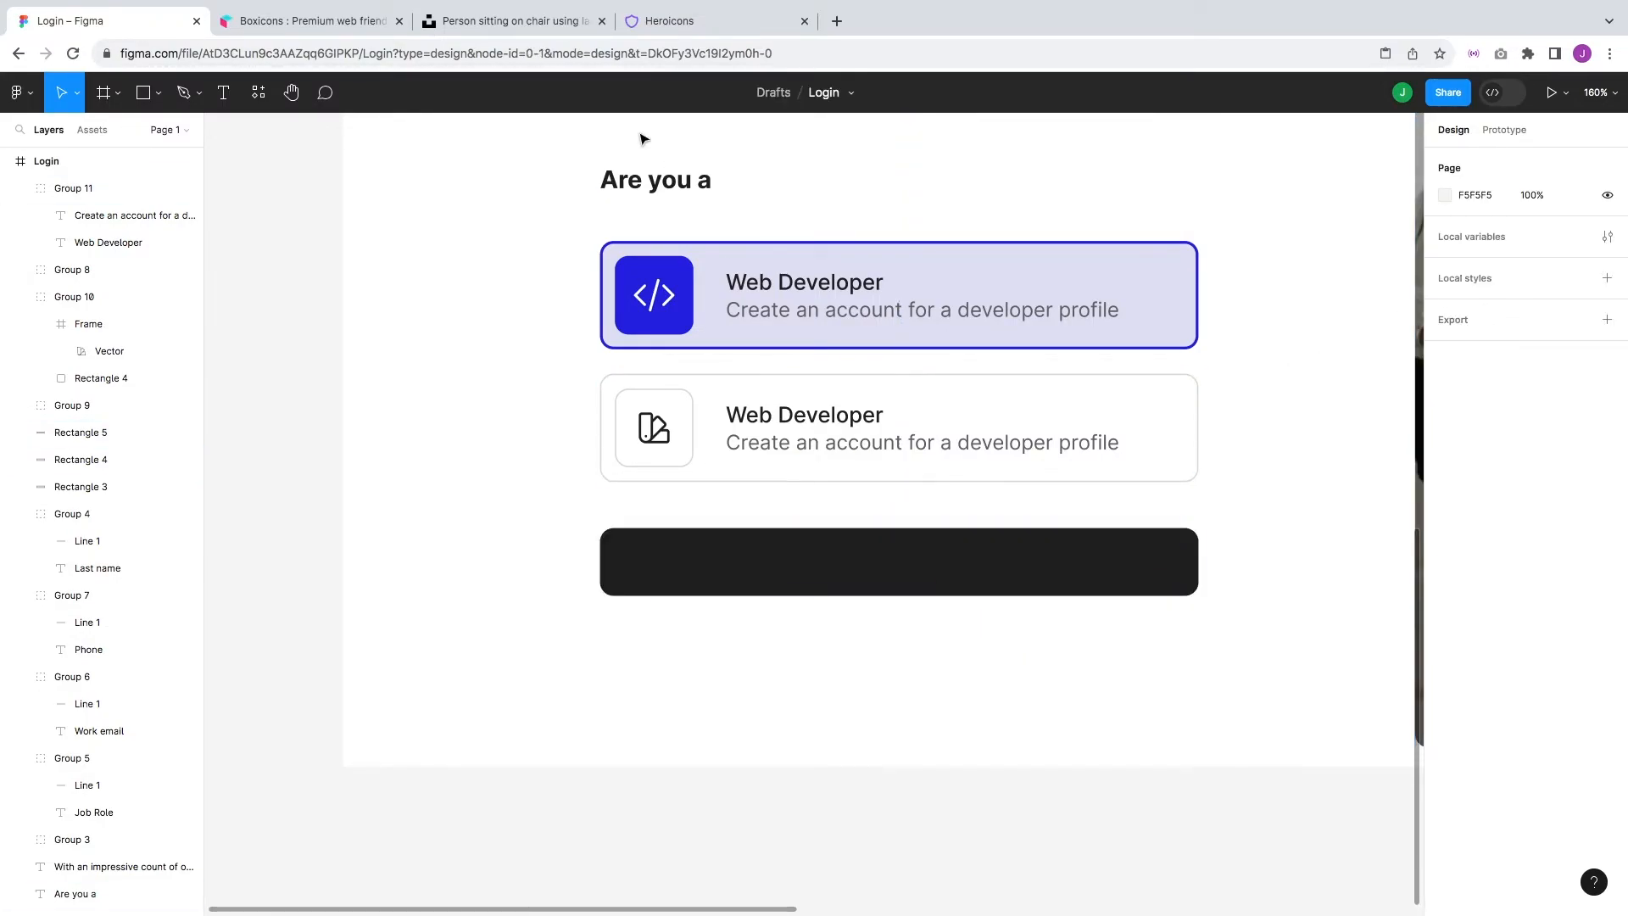
- Copy the "Are you a" heading to below the dark button and change its text to "Create an account"
{"action": "left_click", "coordinate": [676, 192]}
{"action": "left_click_drag", "start_coordinate": [676, 192], "coordinate": [913, 651], "text": "alt"}
{"action": "key", "text": "Return"}
{"action": "type", "text": "Create an account"}
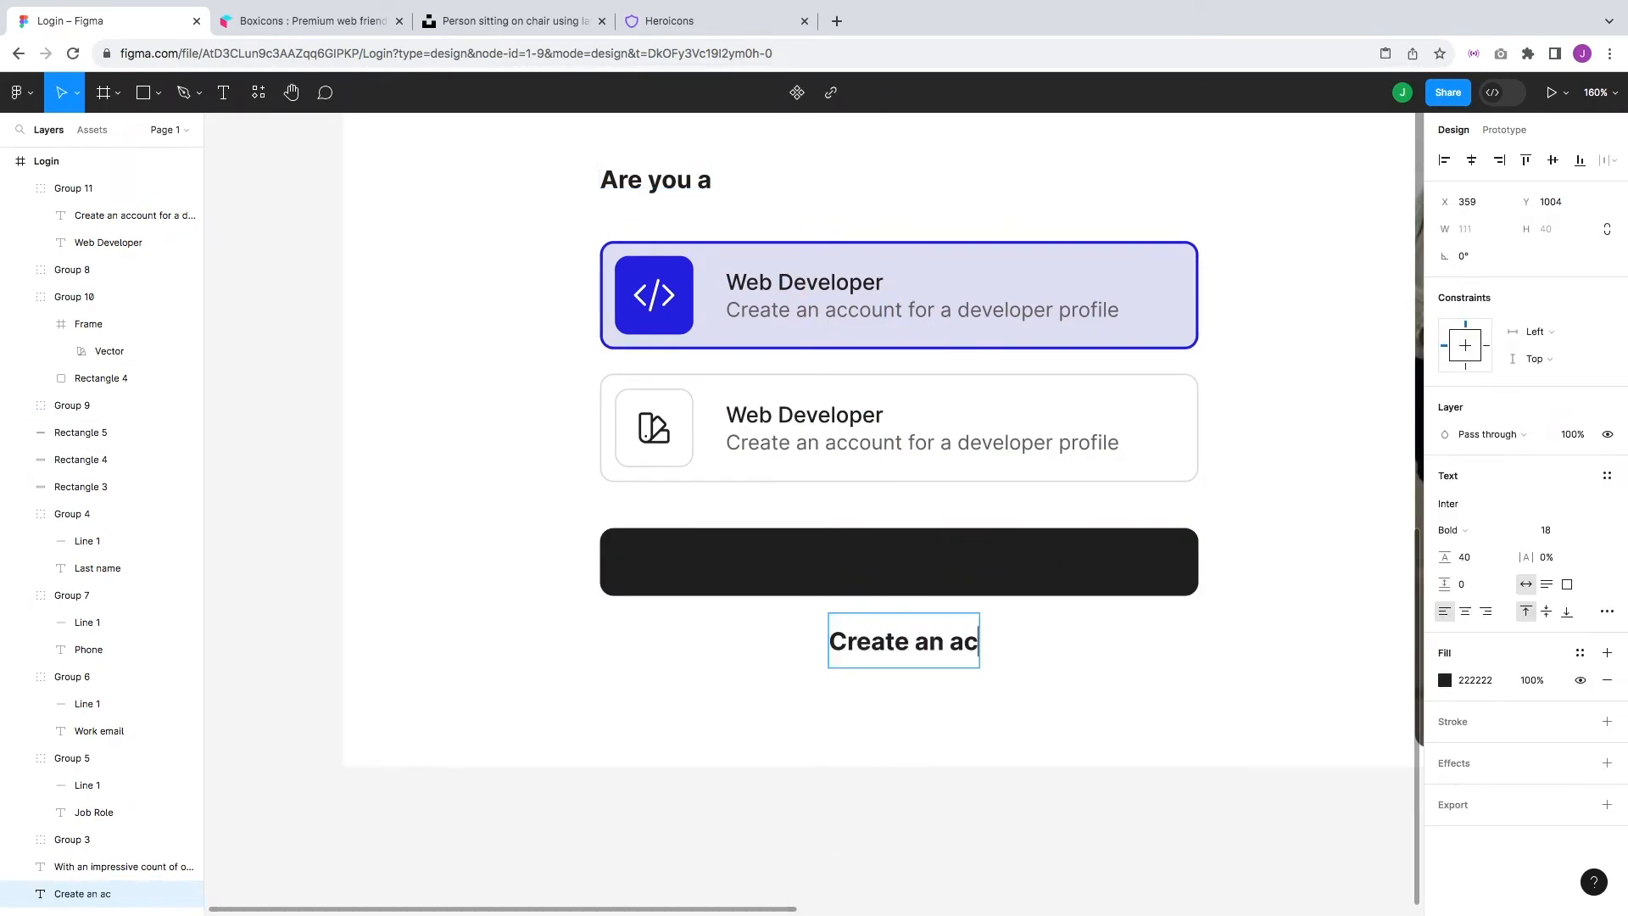
{"action": "key", "text": "Escape"}
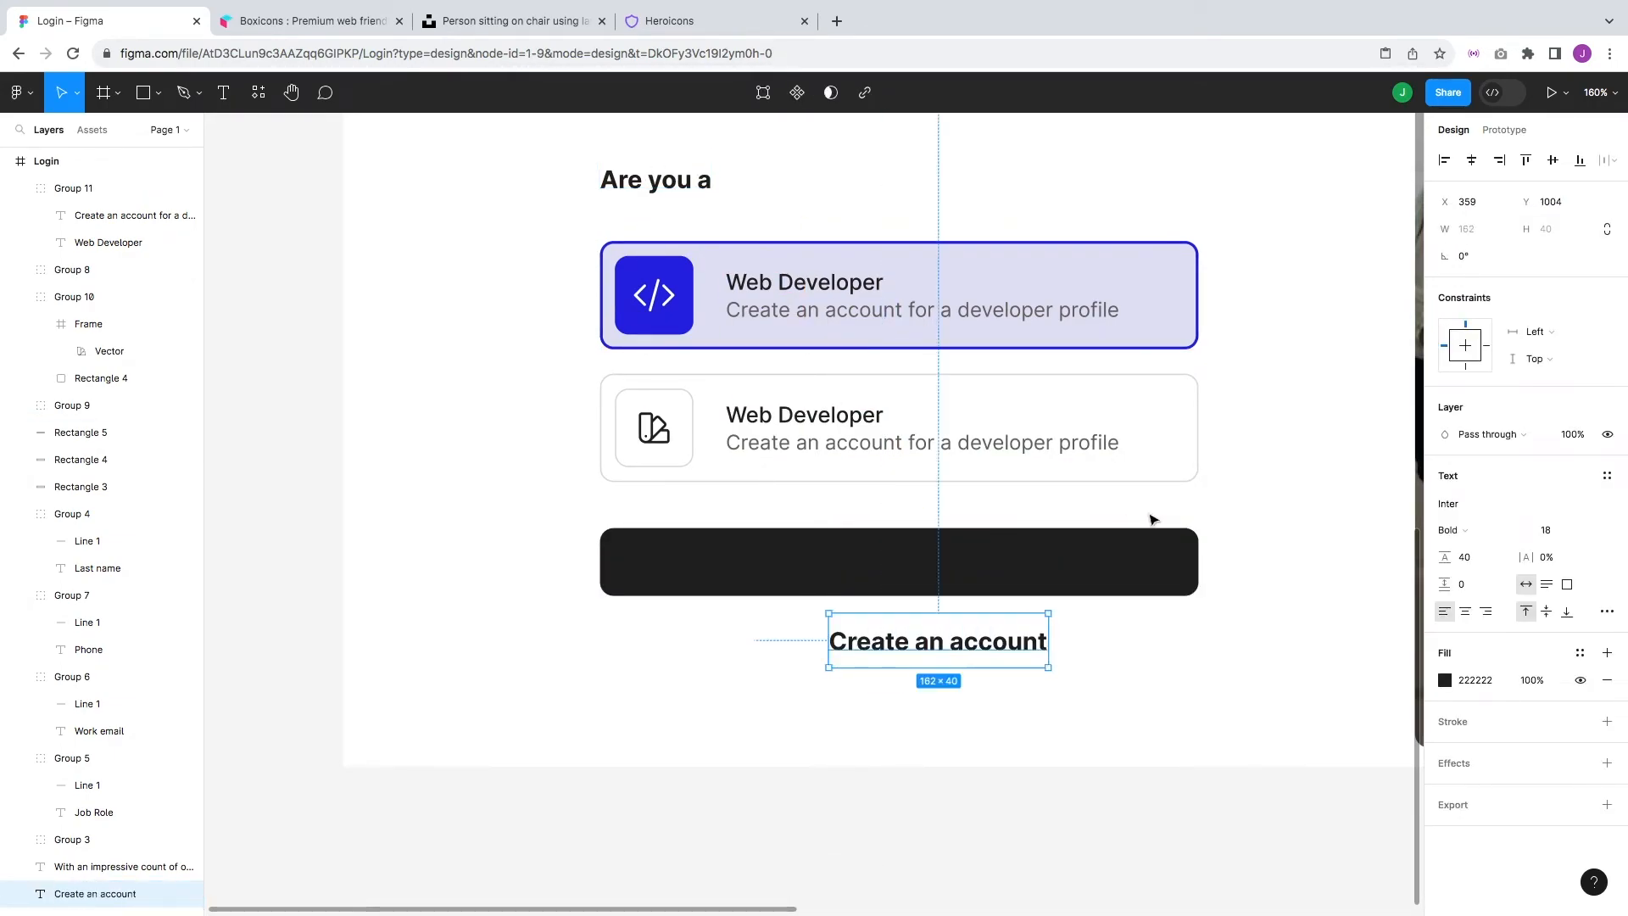
- Set the "Create an account" text's font weight to Semi Bold
{"action": "left_click", "coordinate": [1480, 532]}
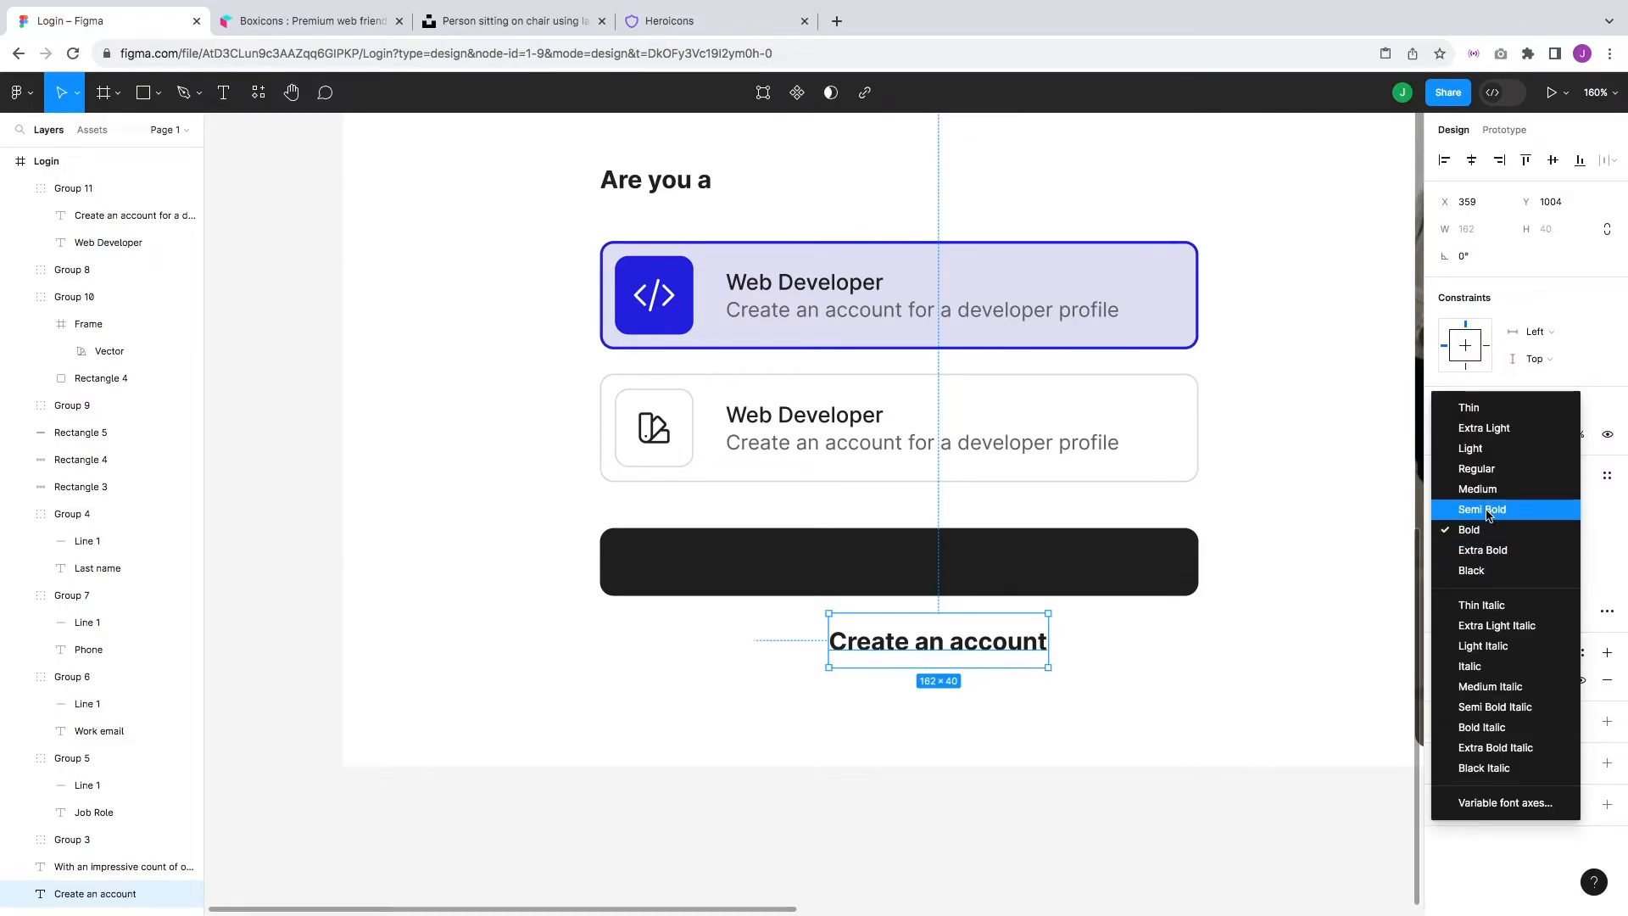
{"action": "left_click", "coordinate": [1482, 489]}
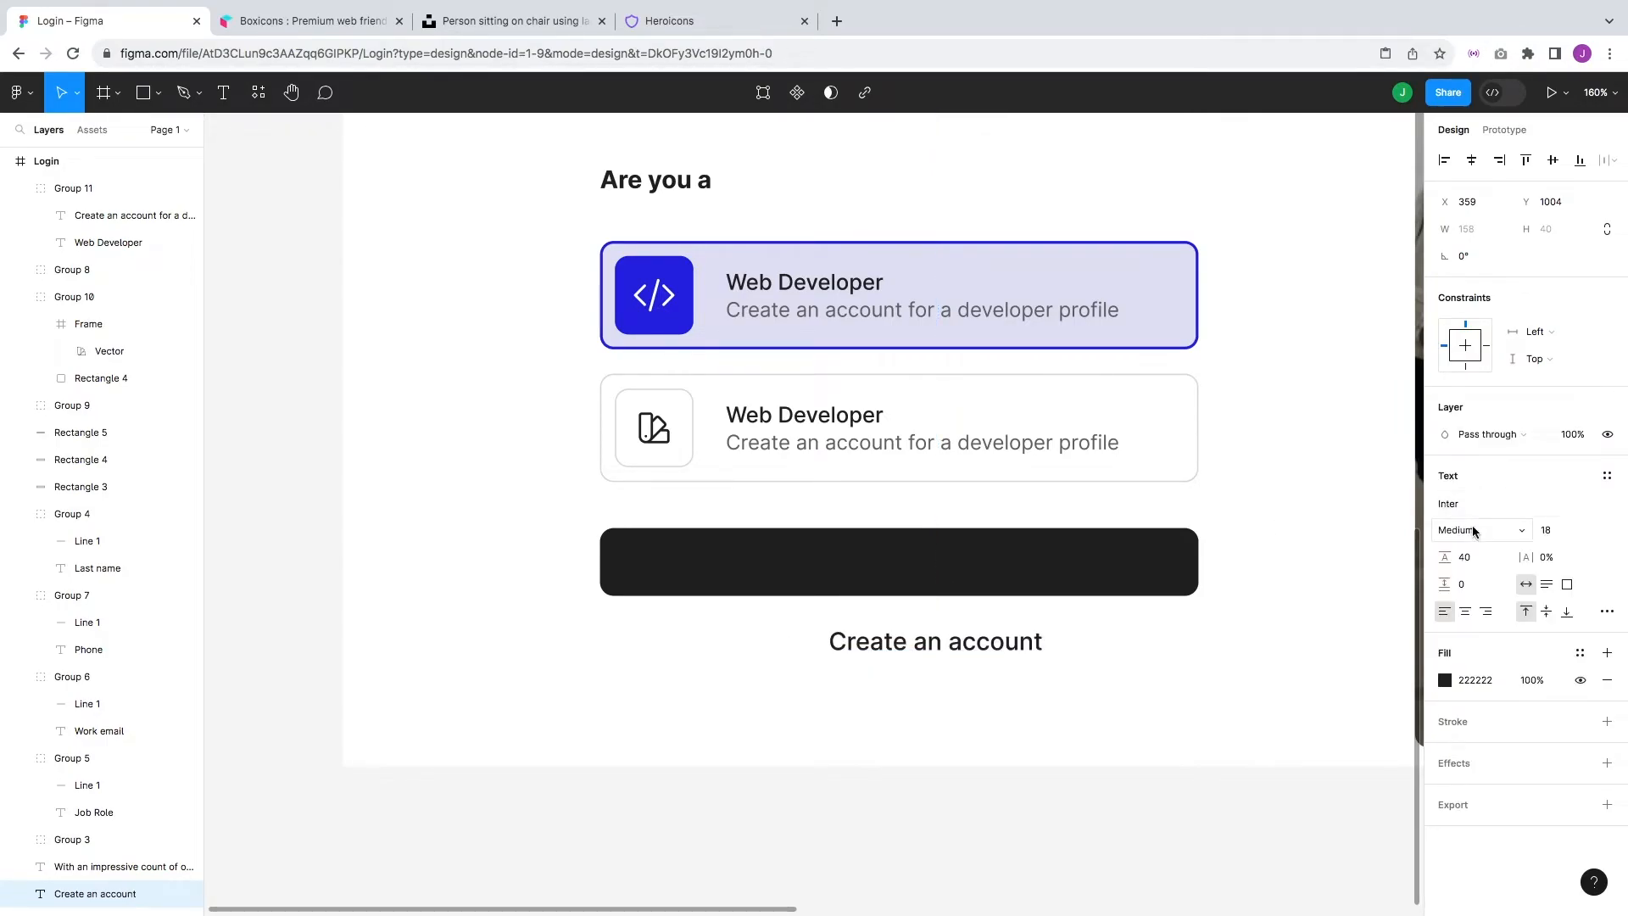
{"action": "left_click", "coordinate": [1469, 527]}
{"action": "left_click", "coordinate": [1482, 549]}
{"action": "left_click", "coordinate": [1259, 626]}
{"action": "left_click", "coordinate": [985, 657]}
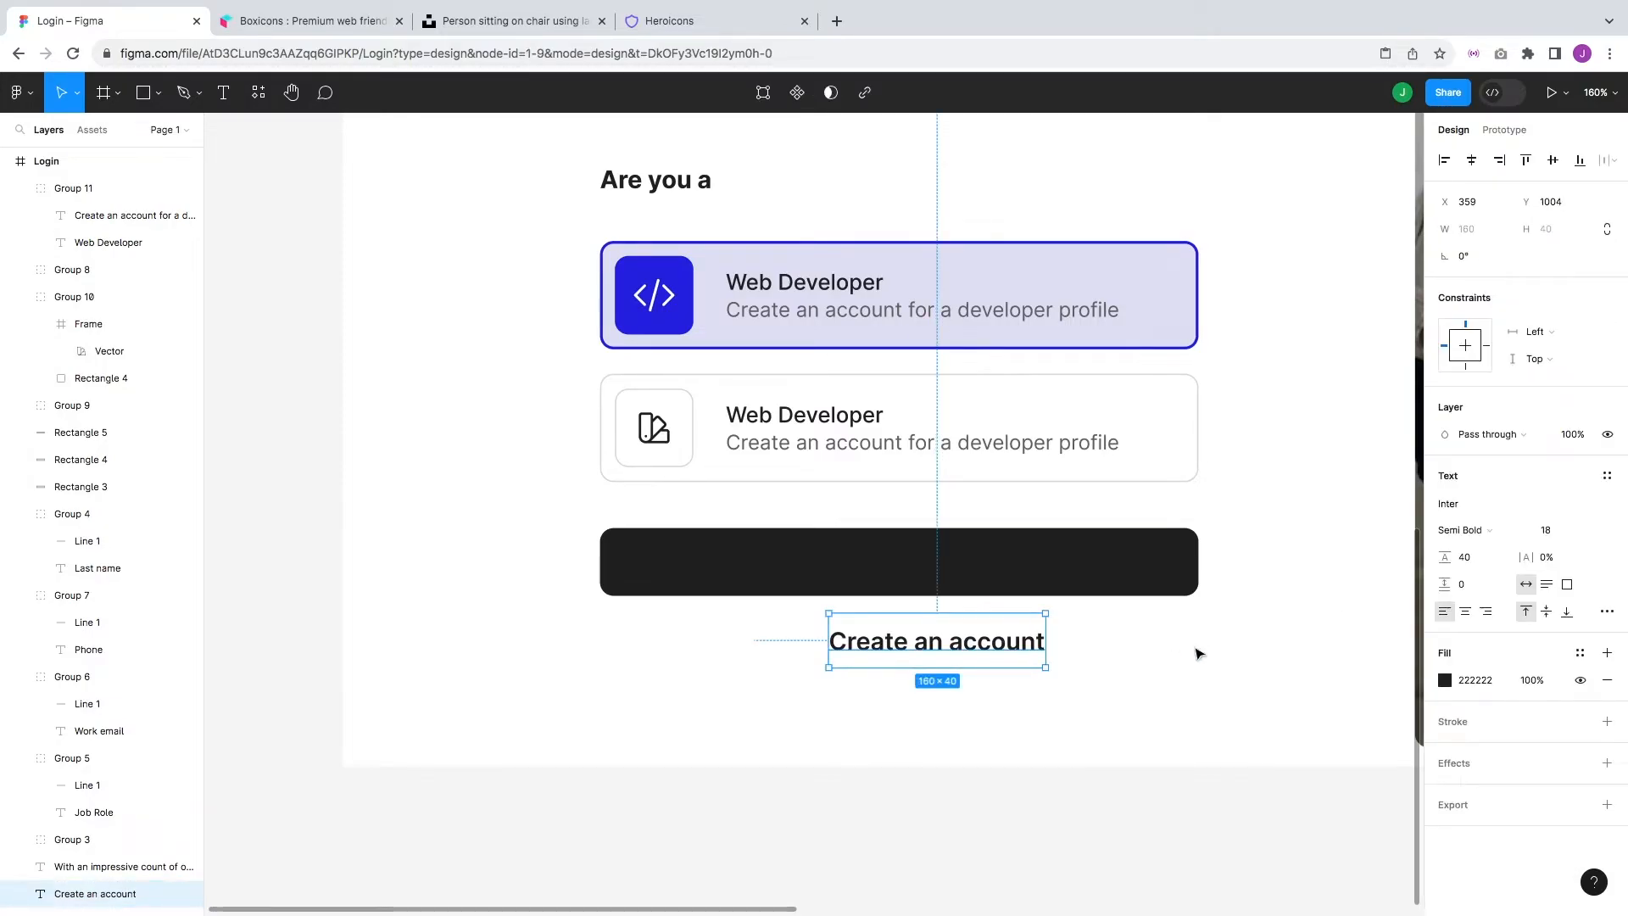
- Color the "Create an account" text FFFFFF, place it in front of the dark button and center it horizontally there
{"action": "key", "text": "Return"}
{"action": "left_click", "coordinate": [1170, 663]}
{"action": "left_click_drag", "start_coordinate": [937, 649], "coordinate": [941, 567]}
{"action": "key", "text": "super+x"}
{"action": "left_click", "coordinate": [1071, 565]}
{"action": "key", "text": "super+v"}
{"action": "left_click", "coordinate": [1155, 570], "text": "shift"}
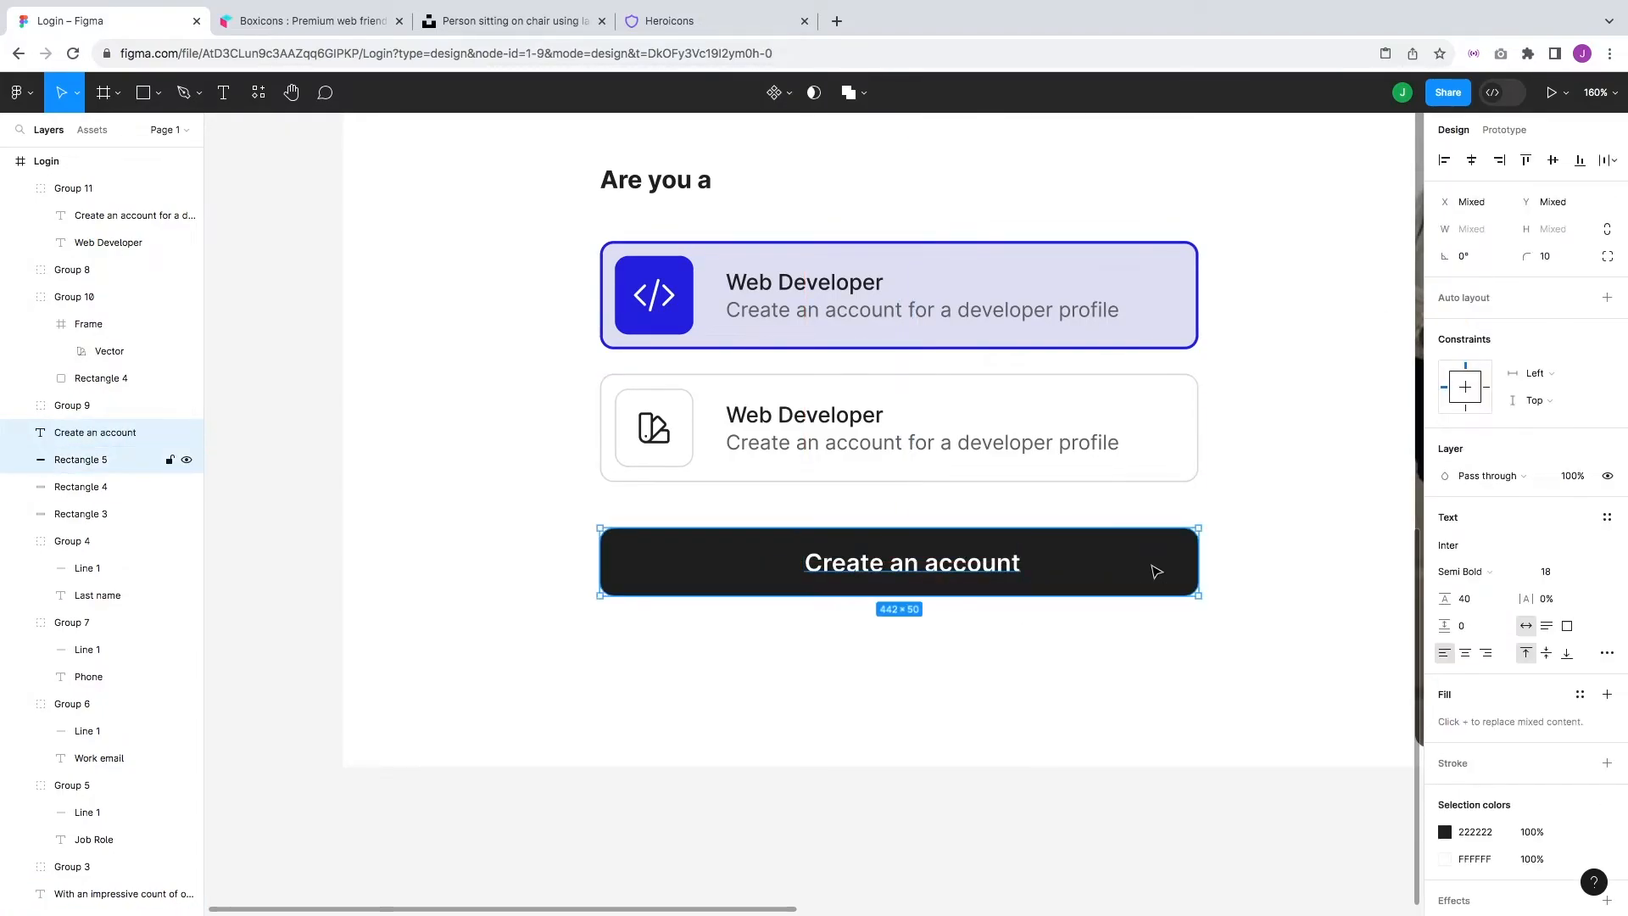
{"action": "left_click", "coordinate": [1473, 161]}
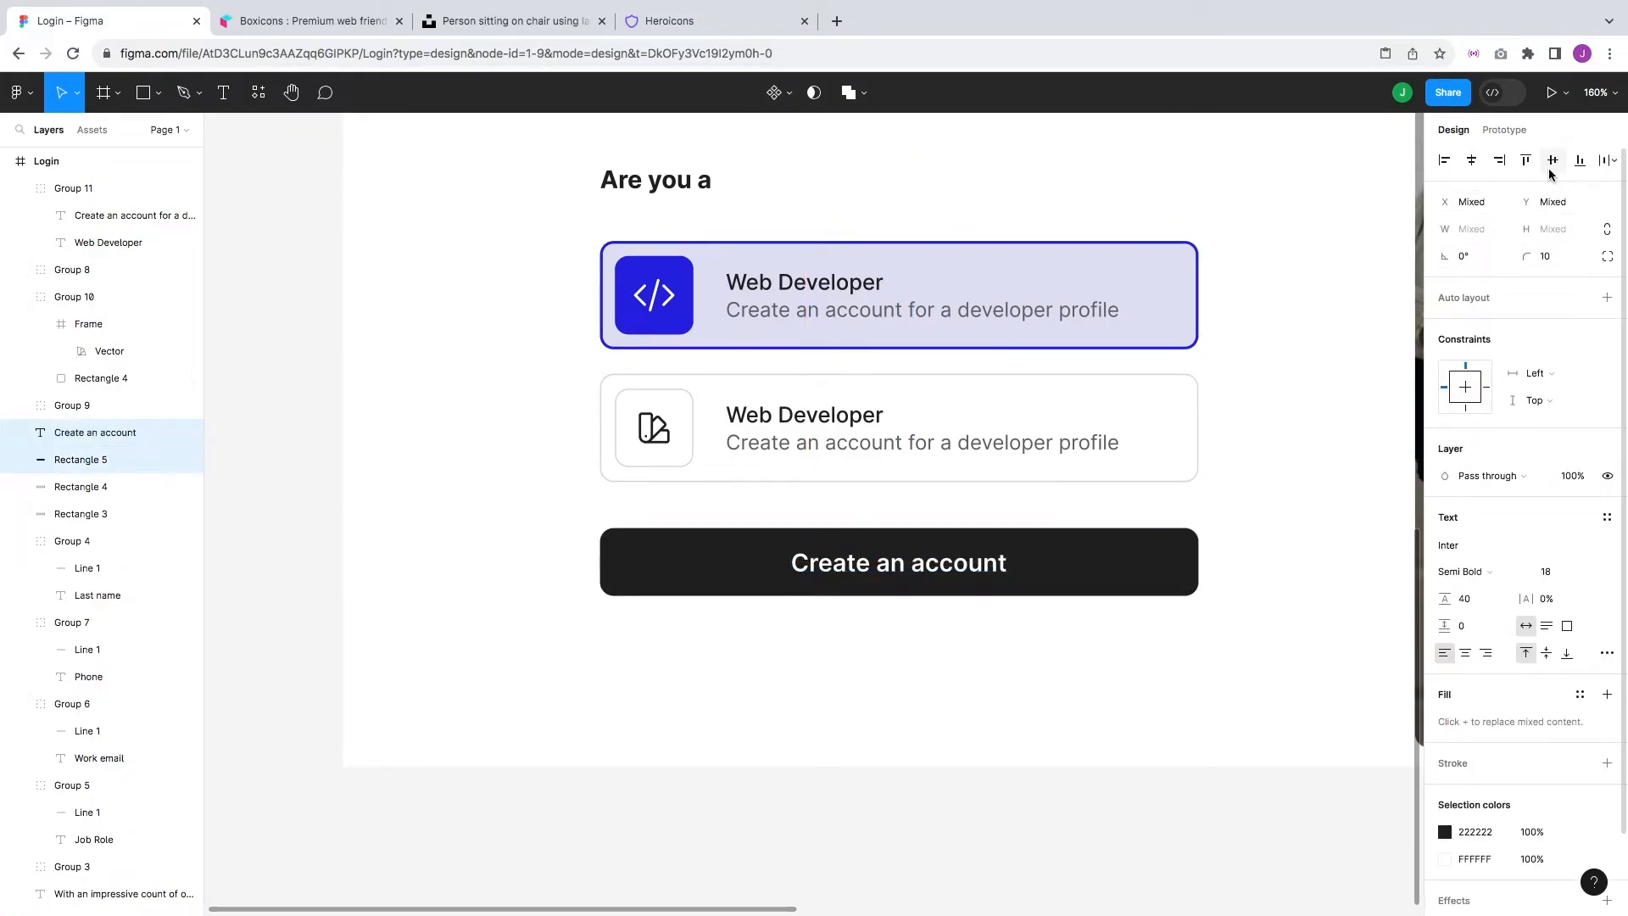
{"action": "left_click", "coordinate": [1322, 475]}
- Set the button label's font size to 16 and its line height to Auto
{"action": "left_click_drag", "start_coordinate": [1004, 667], "coordinate": [970, 579]}
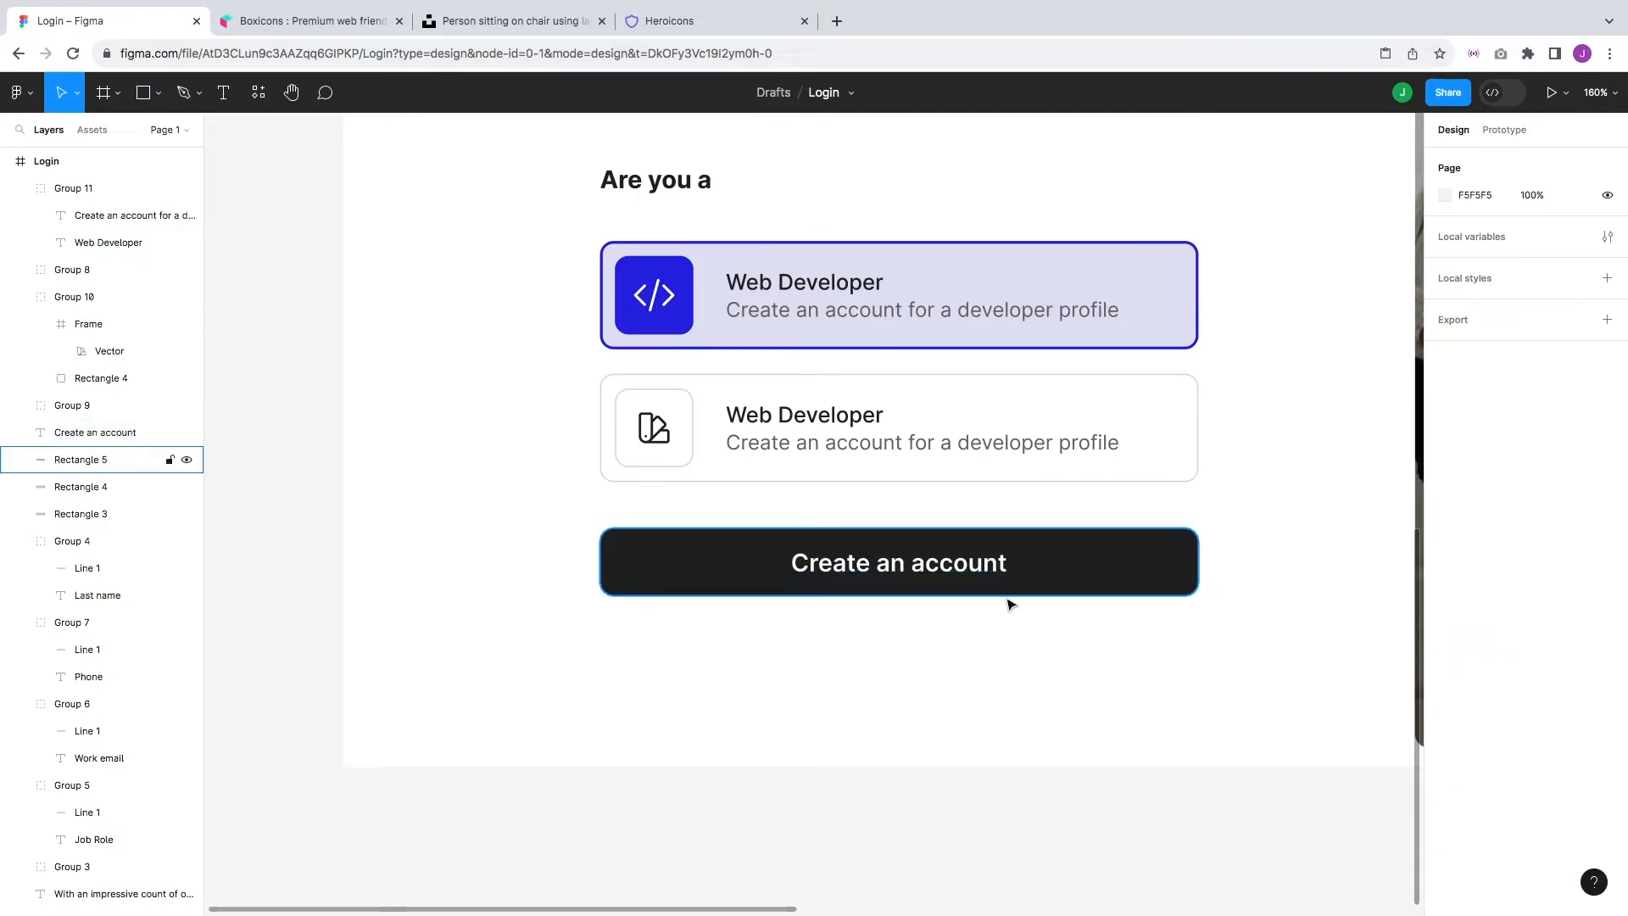
{"action": "left_click", "coordinate": [1014, 594], "text": "shift"}
{"action": "left_click", "coordinate": [1565, 530]}
{"action": "key", "text": "Down"}
{"action": "key", "text": "Down"}
{"action": "left_click", "coordinate": [1388, 560]}
{"action": "left_click", "coordinate": [963, 574]}
{"action": "type", "text": "auto"}
{"action": "key", "text": "Return"}
- Center the label within the dark button both vertically and horizontally
{"action": "left_click", "coordinate": [1128, 576], "text": "shift"}
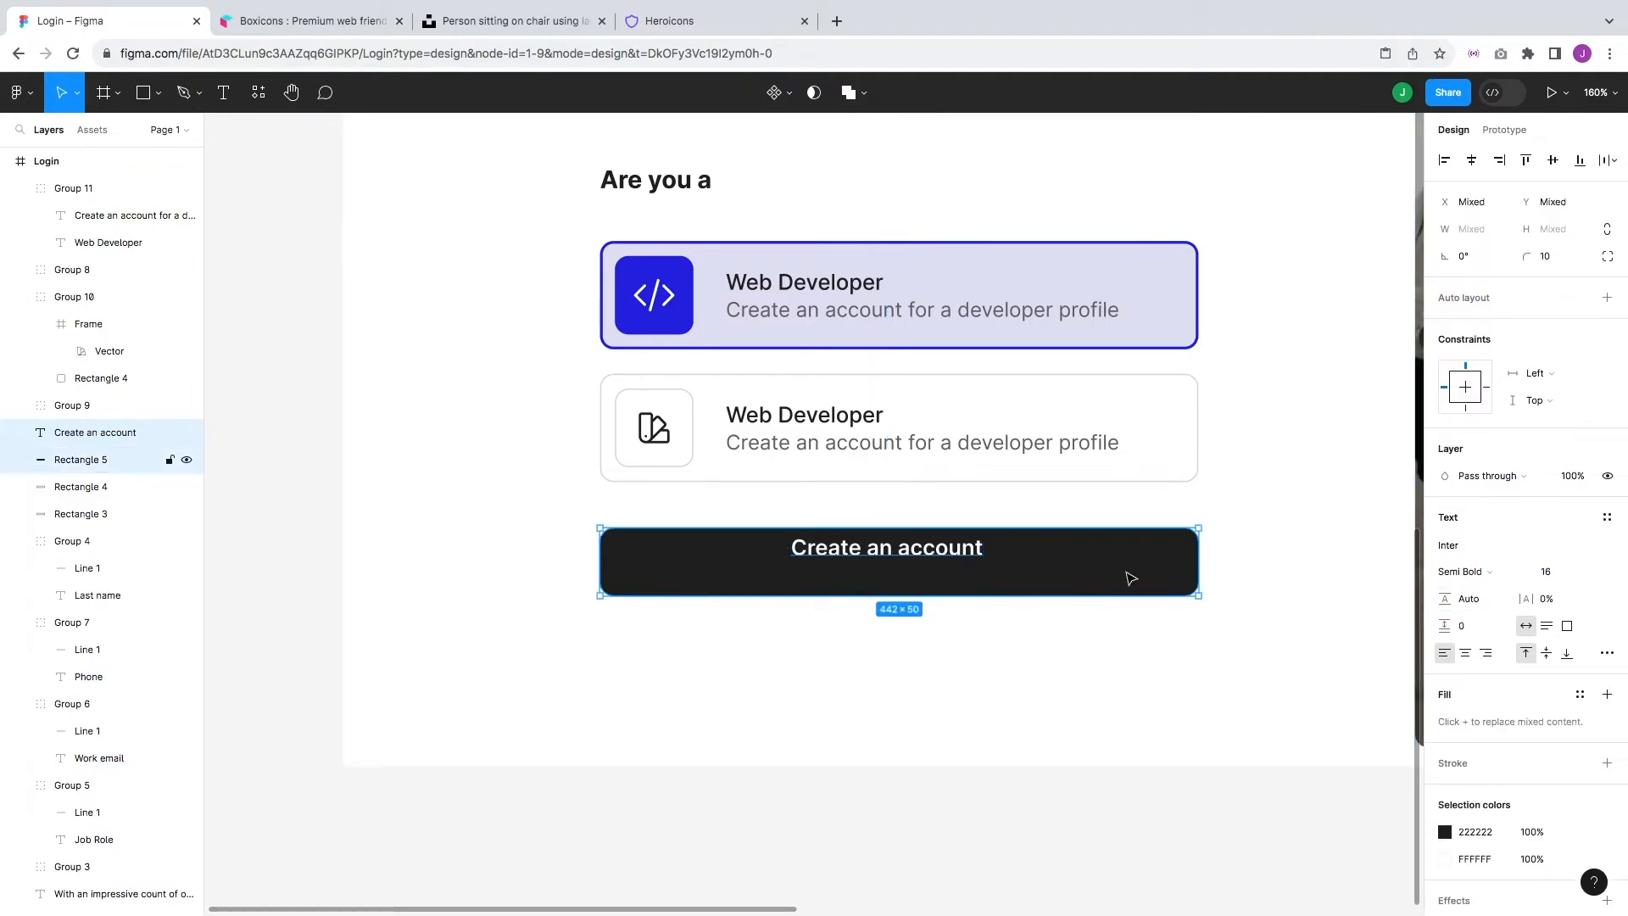
{"action": "left_click", "coordinate": [1553, 162]}
{"action": "left_click", "coordinate": [1323, 382]}
{"action": "scroll", "coordinate": [1058, 640], "scroll_direction": "down", "scroll_amount": 5}
{"action": "left_click_drag", "start_coordinate": [1109, 335], "coordinate": [928, 480]}
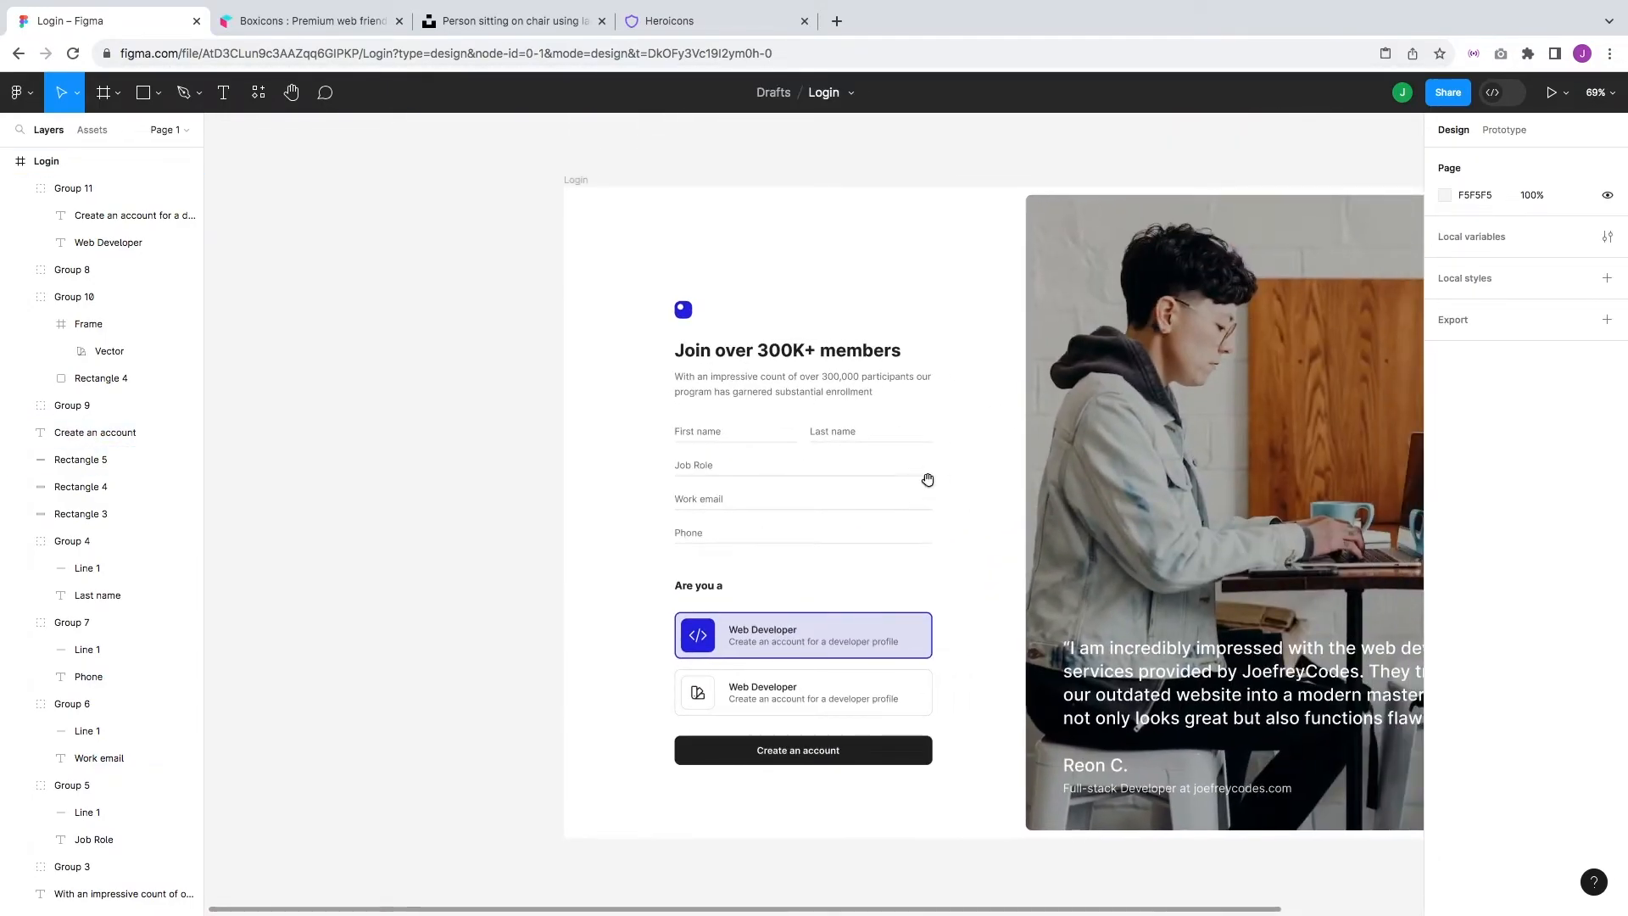
- Change the lower card's title to "Web Designer"
{"action": "scroll", "coordinate": [745, 698], "scroll_direction": "up", "scroll_amount": 5}
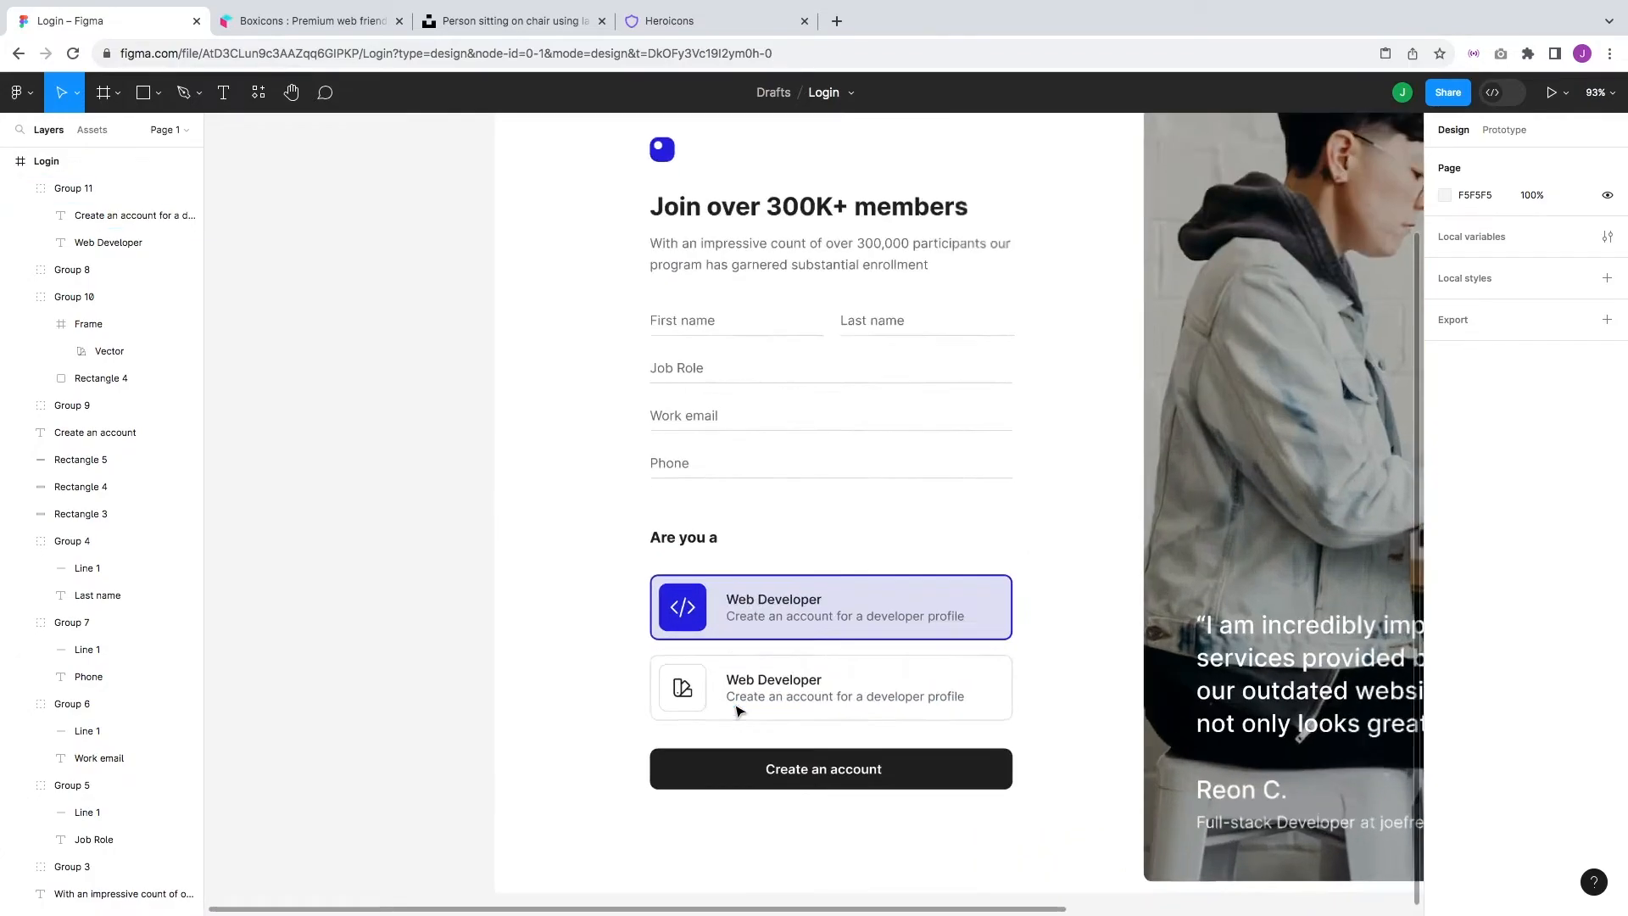
{"action": "double_click", "coordinate": [788, 659]}
{"action": "double_click", "coordinate": [791, 657]}
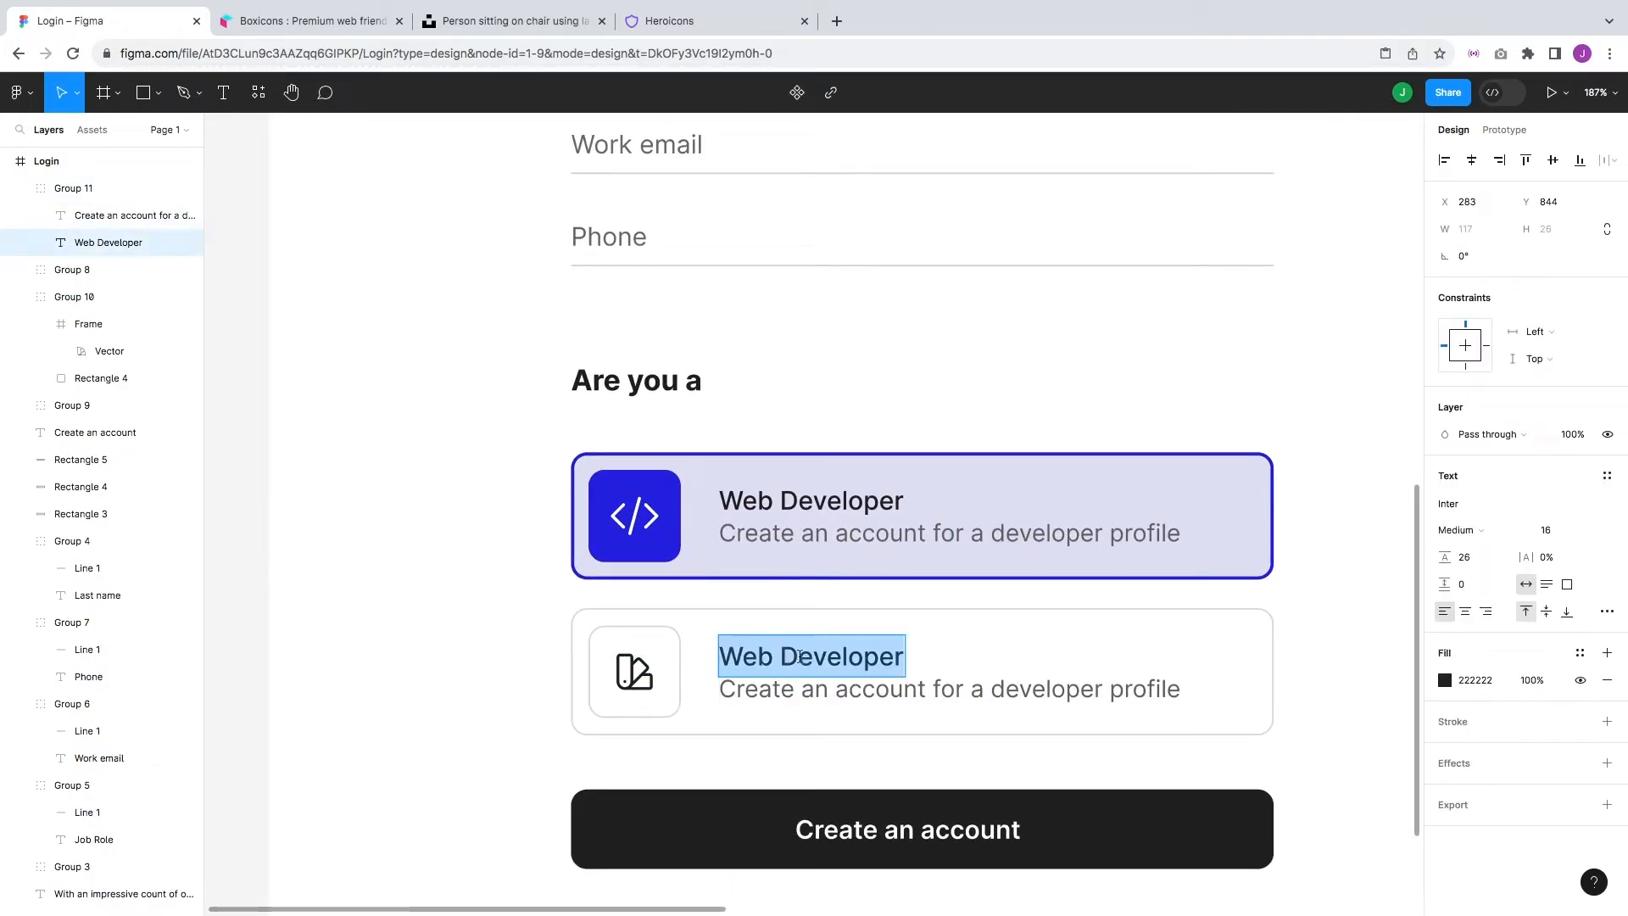
{"action": "double_click", "coordinate": [800, 655]}
{"action": "type", "text": "Designer"}
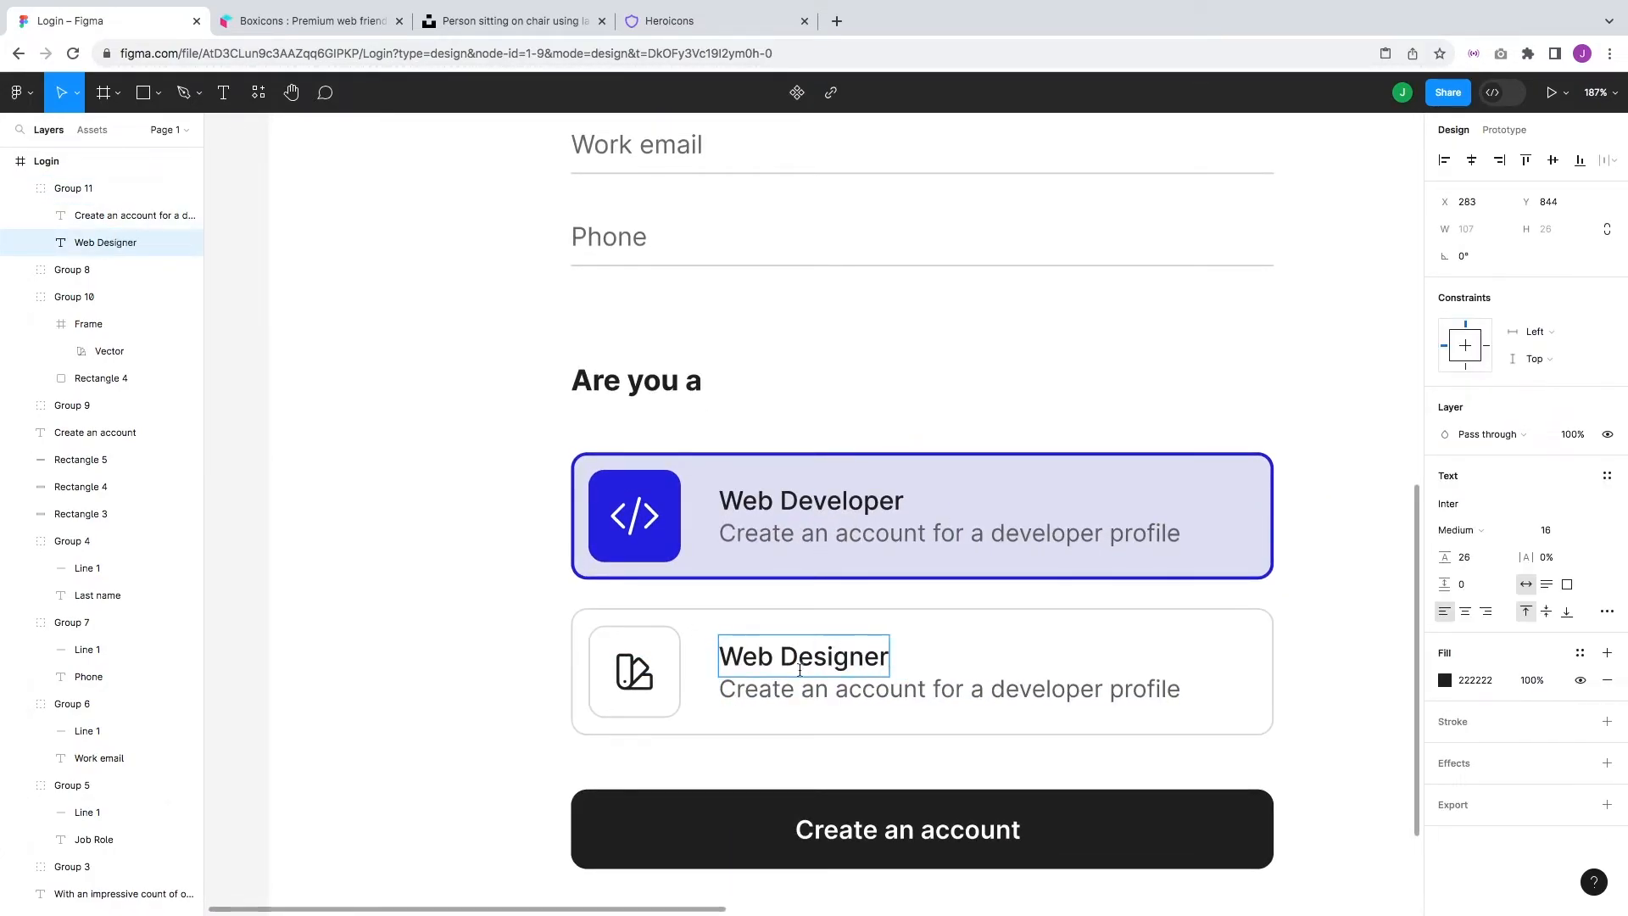
- Replace the lower card's description with "Set up an account tailored for a designer profile"
{"action": "double_click", "coordinate": [860, 685]}
{"action": "type", "text": "Set up an account"}
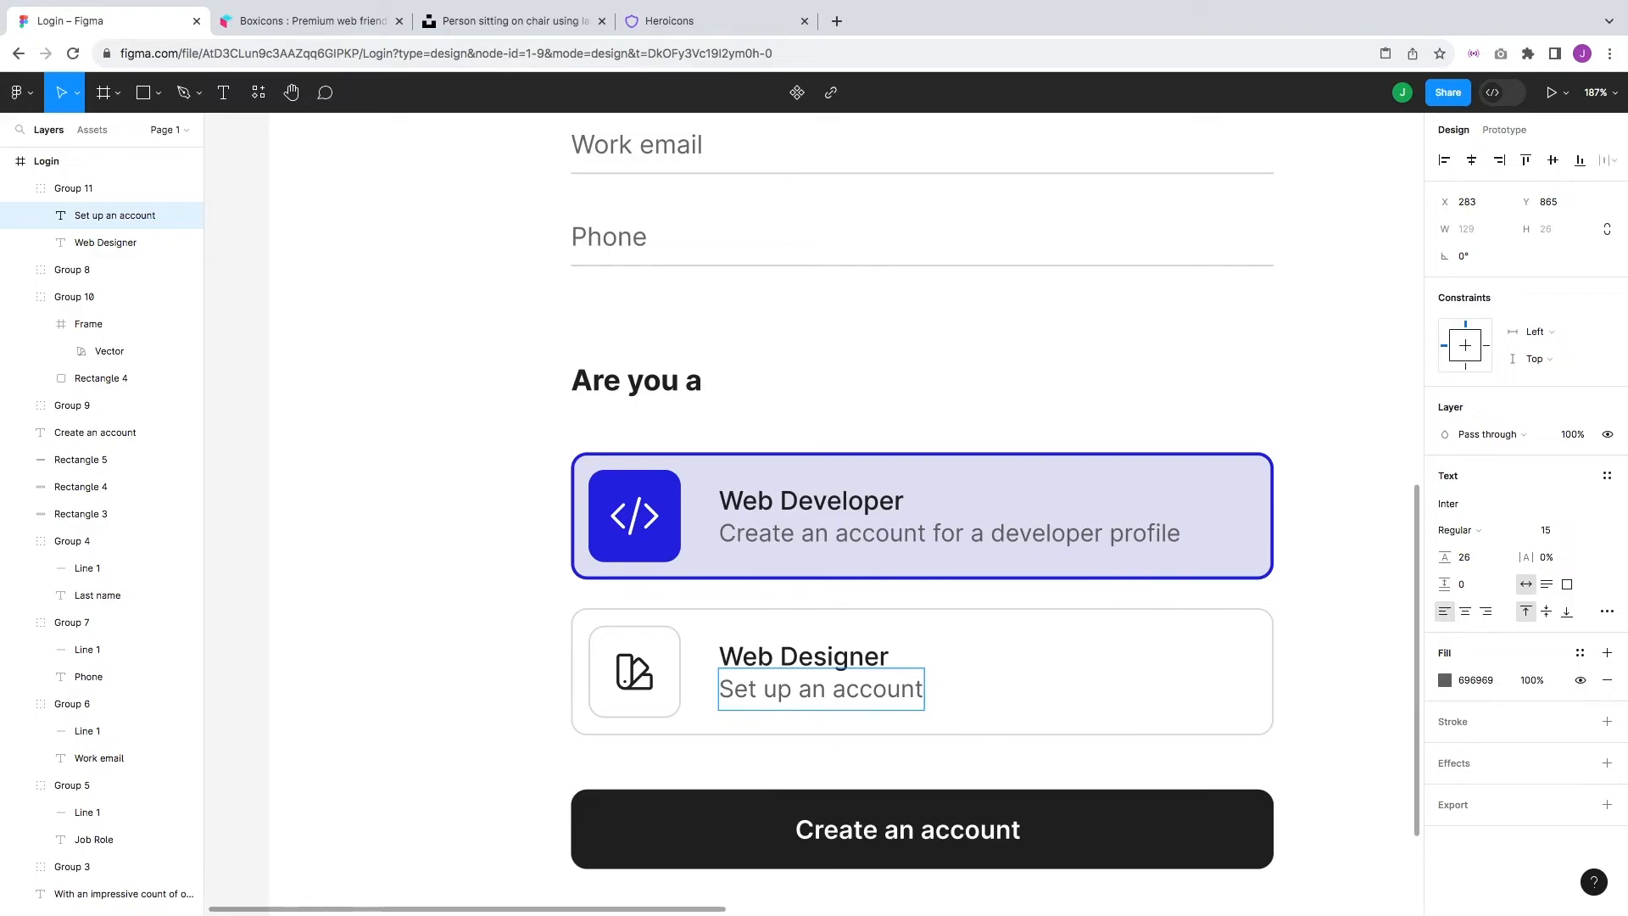
{"action": "type", "text": " tailored for a designer profil"}
{"action": "left_click", "coordinate": [1306, 623]}
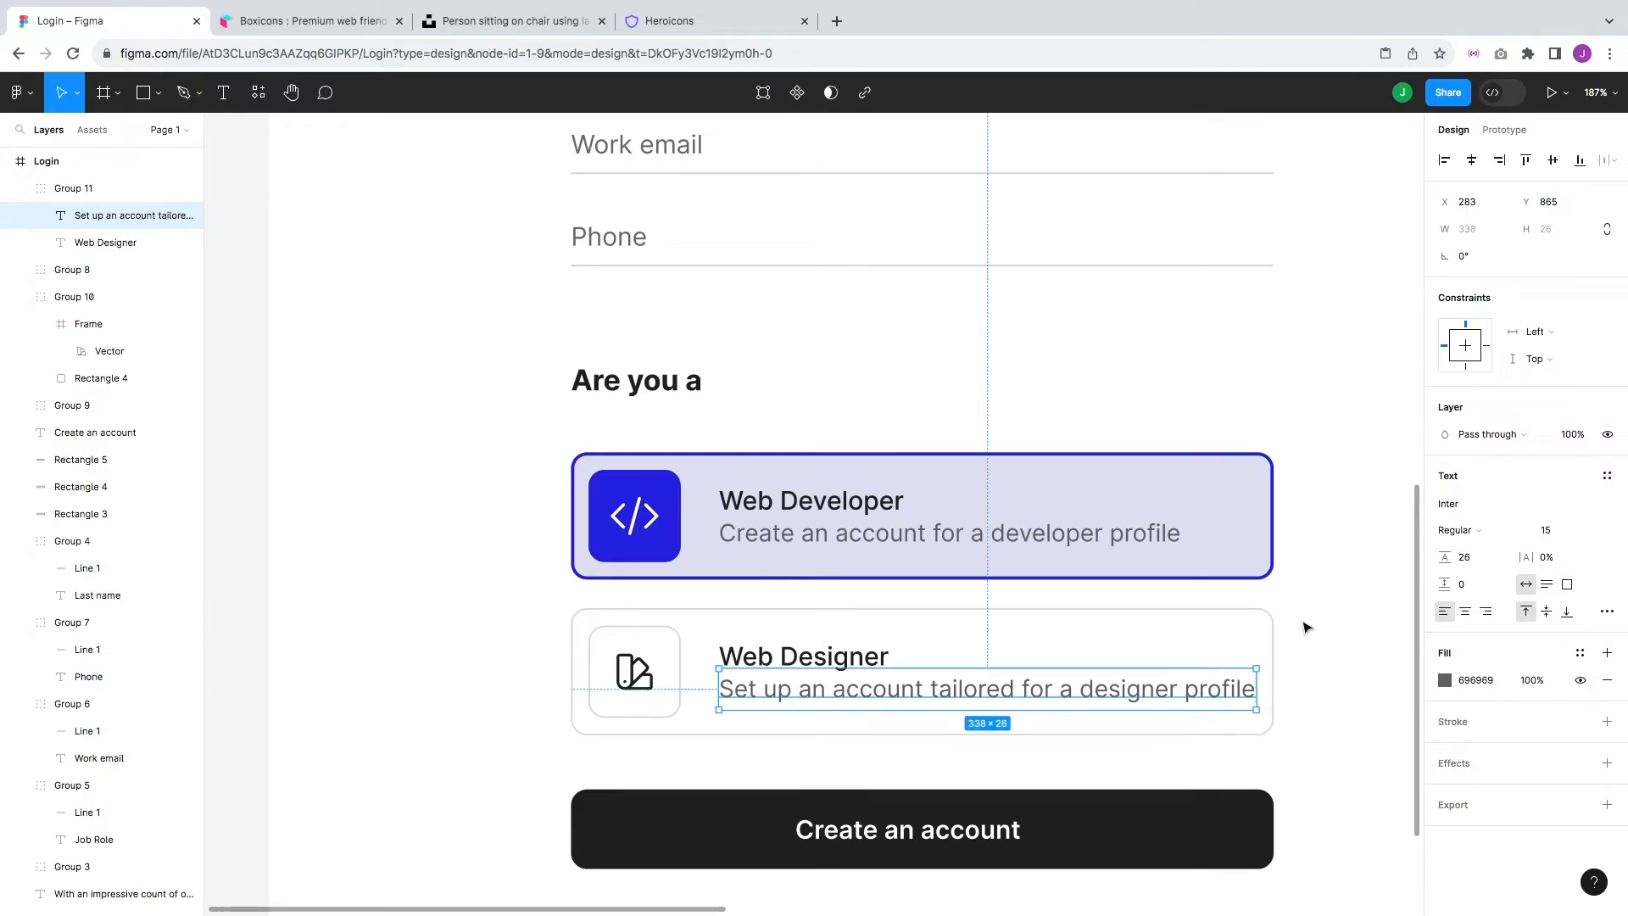
{"action": "left_click", "coordinate": [1306, 623]}
- Move both role cards' text groups 10 px left, closer to their icon squares, keeping them aligned at X 273
{"action": "double_click", "coordinate": [801, 516]}
{"action": "key", "text": "Escape"}
{"action": "left_click", "coordinate": [813, 503]}
{"action": "key", "text": "shift+Left"}
{"action": "left_click", "coordinate": [861, 662]}
{"action": "left_click_drag", "start_coordinate": [861, 662], "coordinate": [843, 658]}
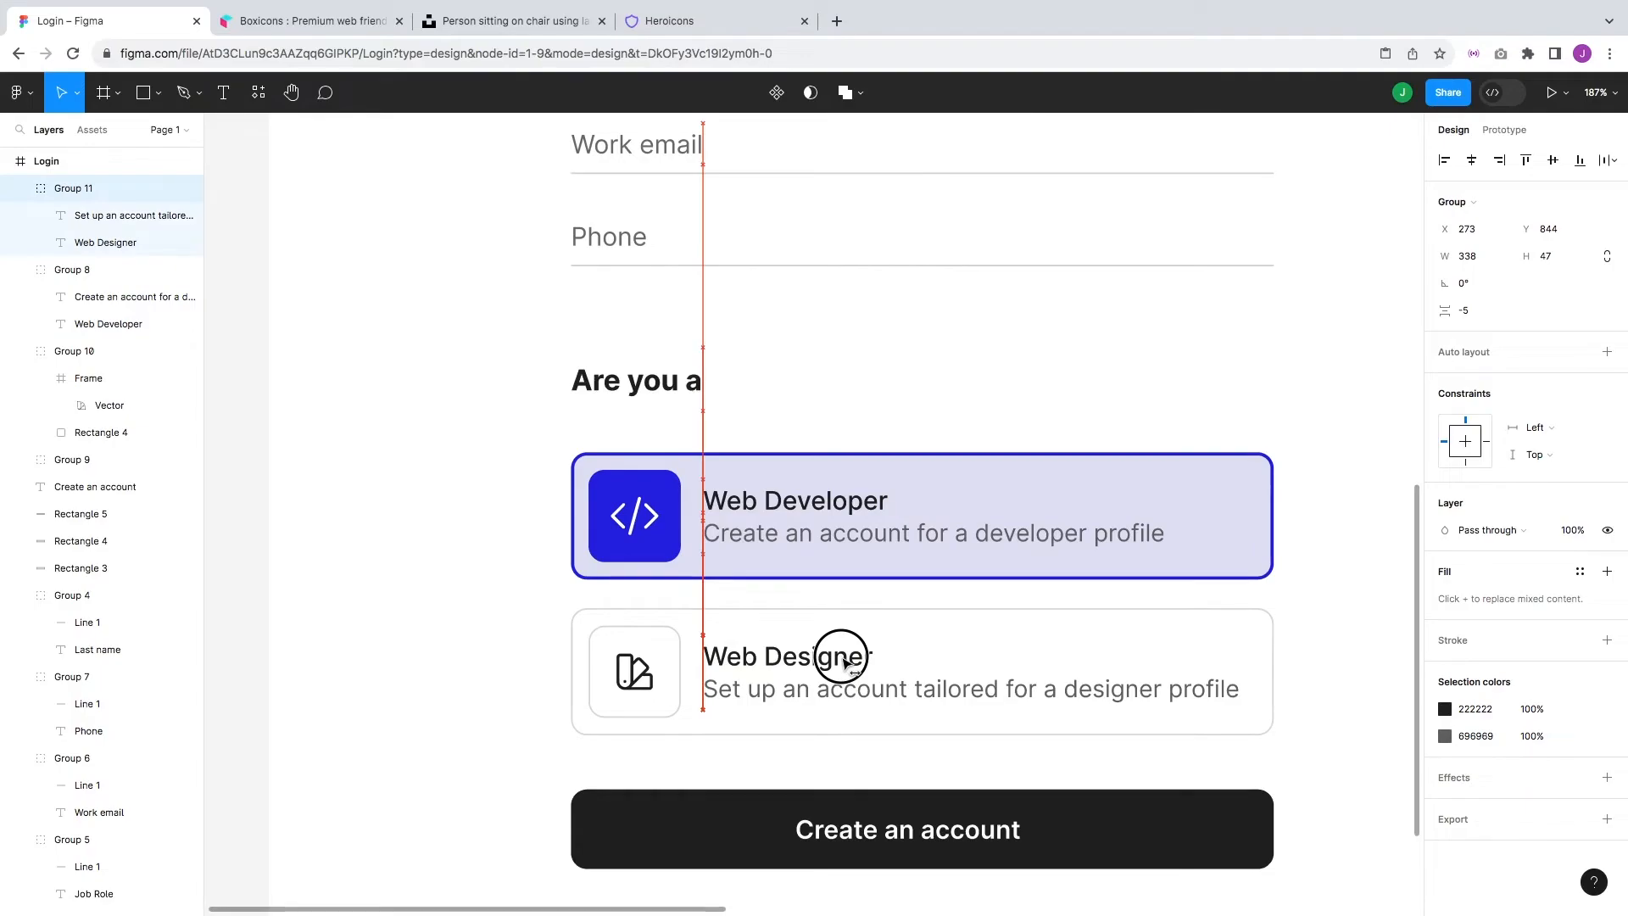
{"action": "key", "text": "Escape"}
- Switch to Boxicons, search for "check" and copy the solid check-circle icon as SVG code
{"action": "left_click_drag", "start_coordinate": [1032, 712], "coordinate": [1086, 642]}
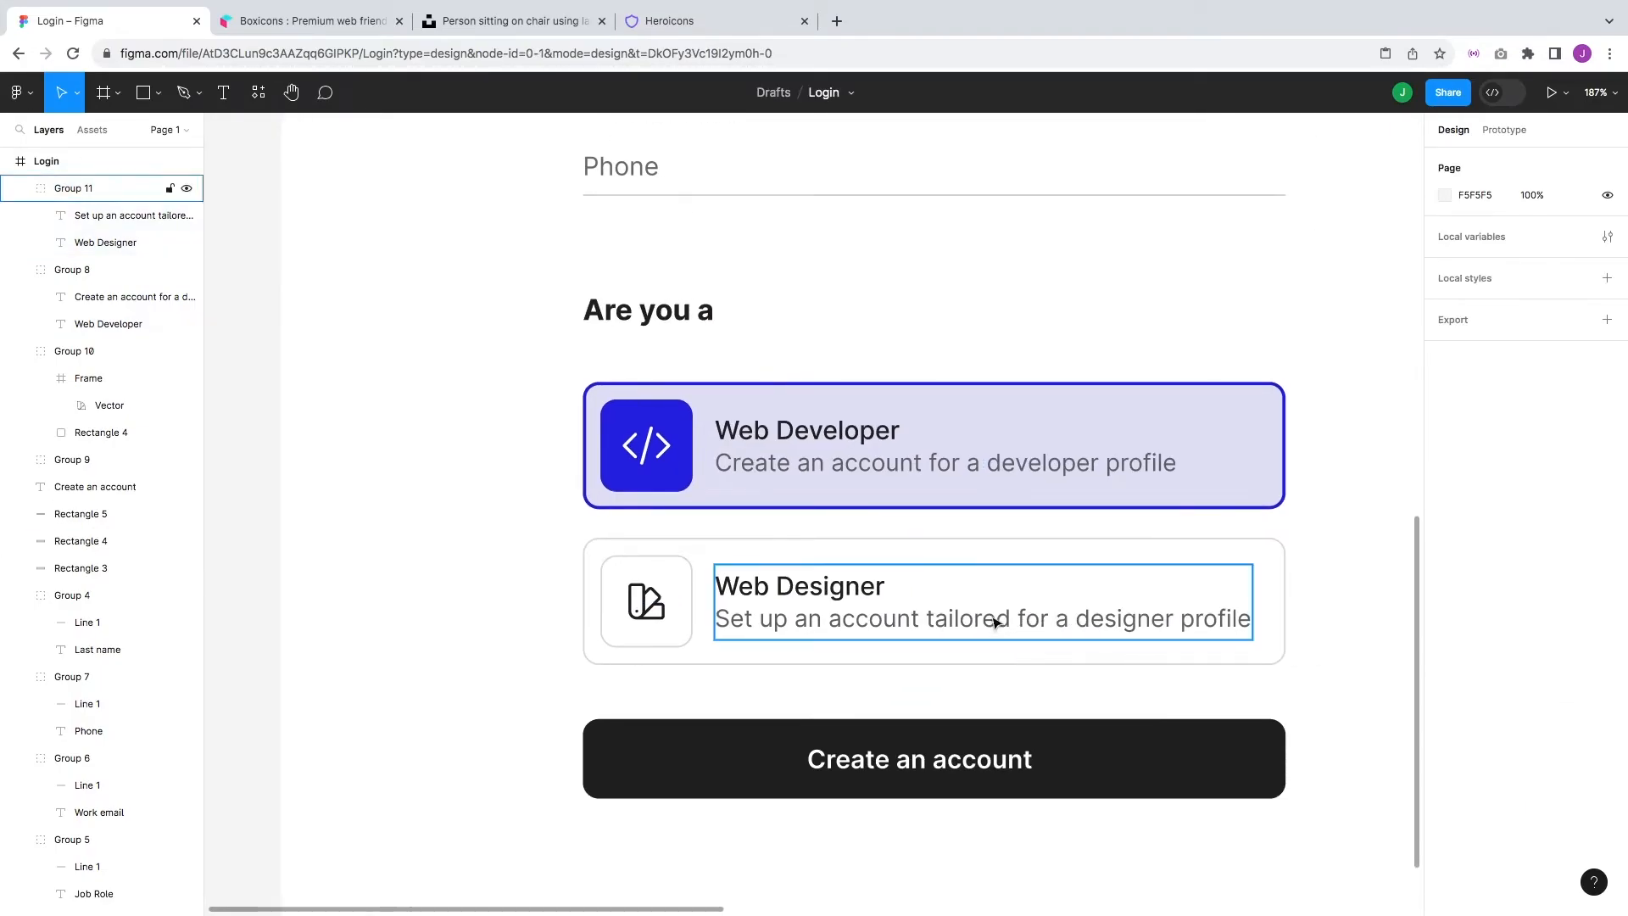
{"action": "left_click", "coordinate": [322, 24]}
{"action": "left_click", "coordinate": [543, 514]}
{"action": "type", "text": "check"}
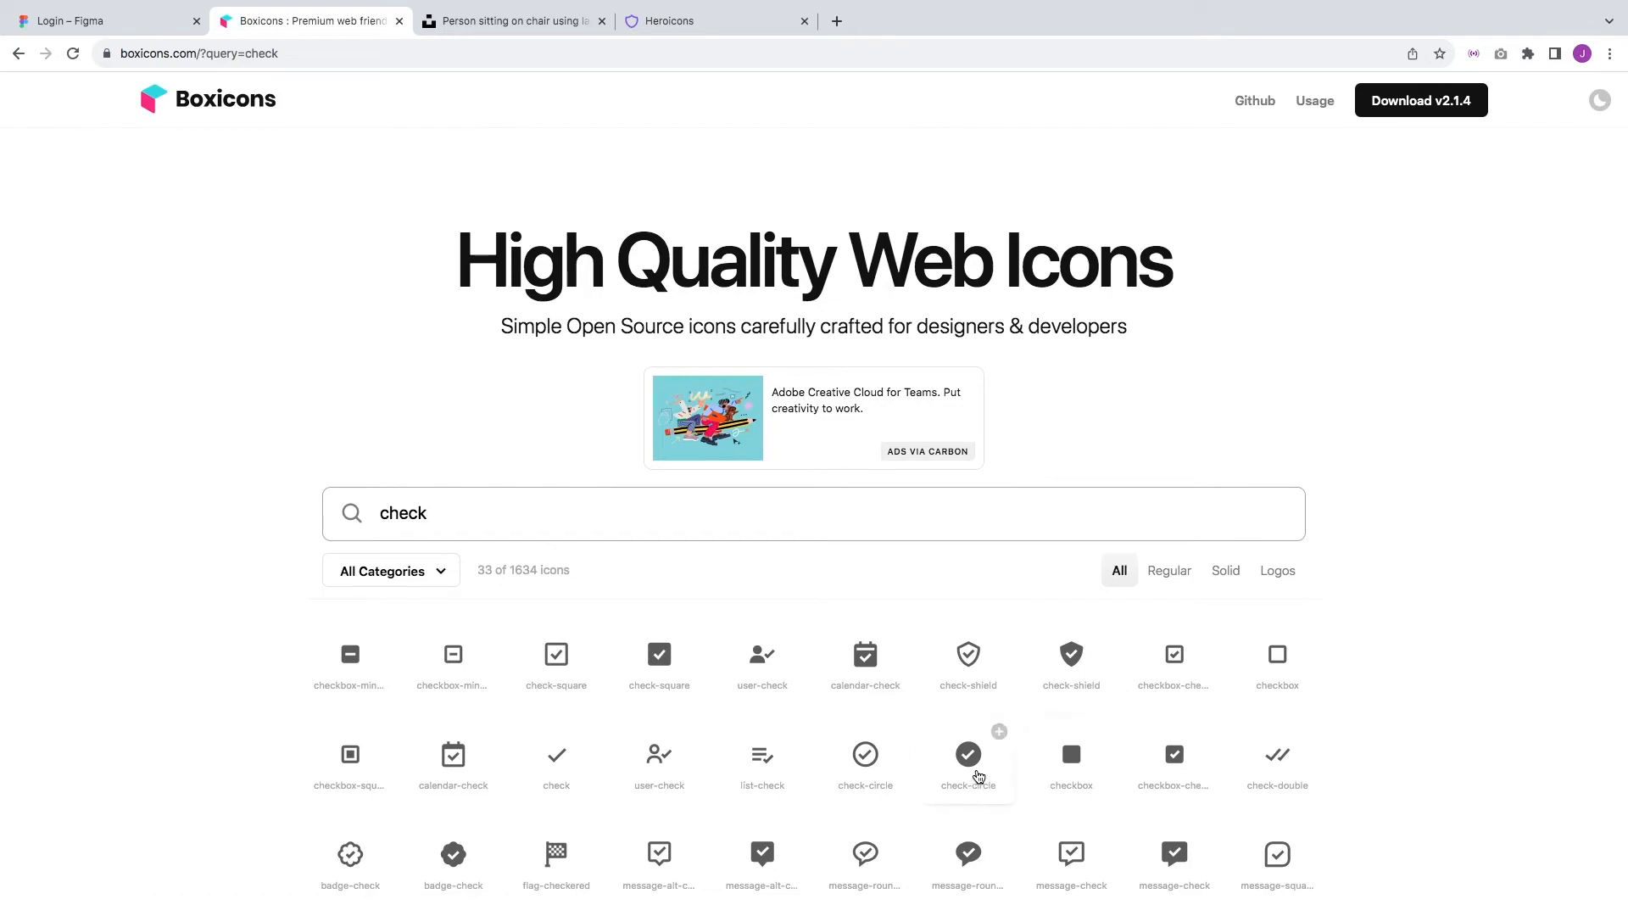
{"action": "left_click", "coordinate": [978, 777]}
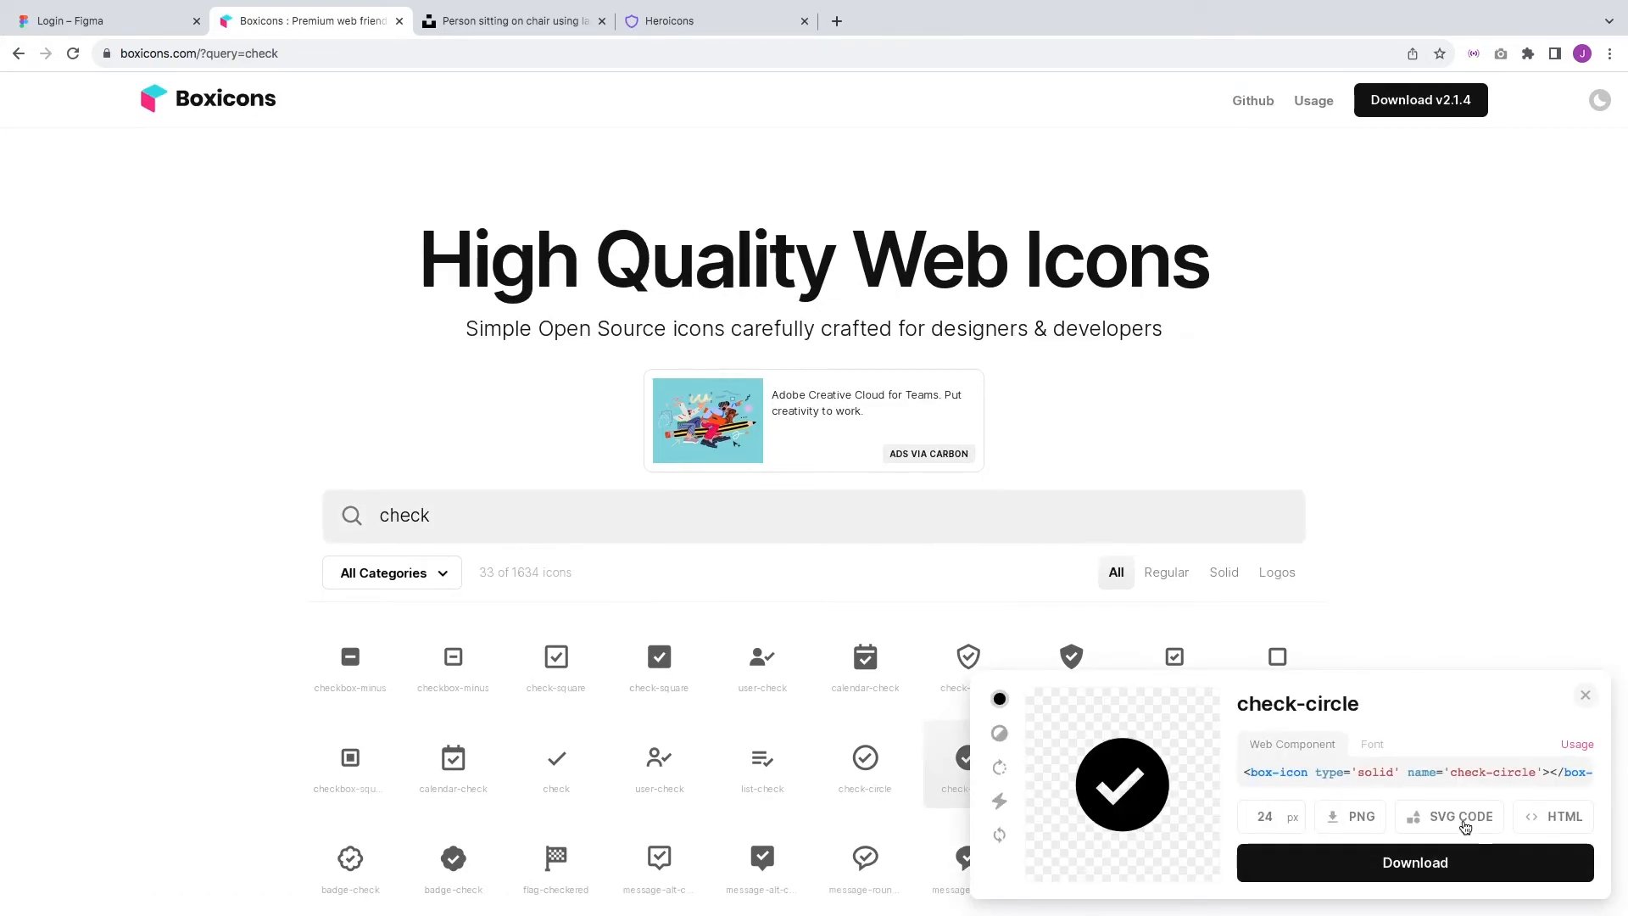
- Switch back to Figma, paste the check-circle icon and place it in the Web Developer card's upper-right corner at X 597, Y 739
{"action": "mouse_move", "coordinate": [28, 27]}
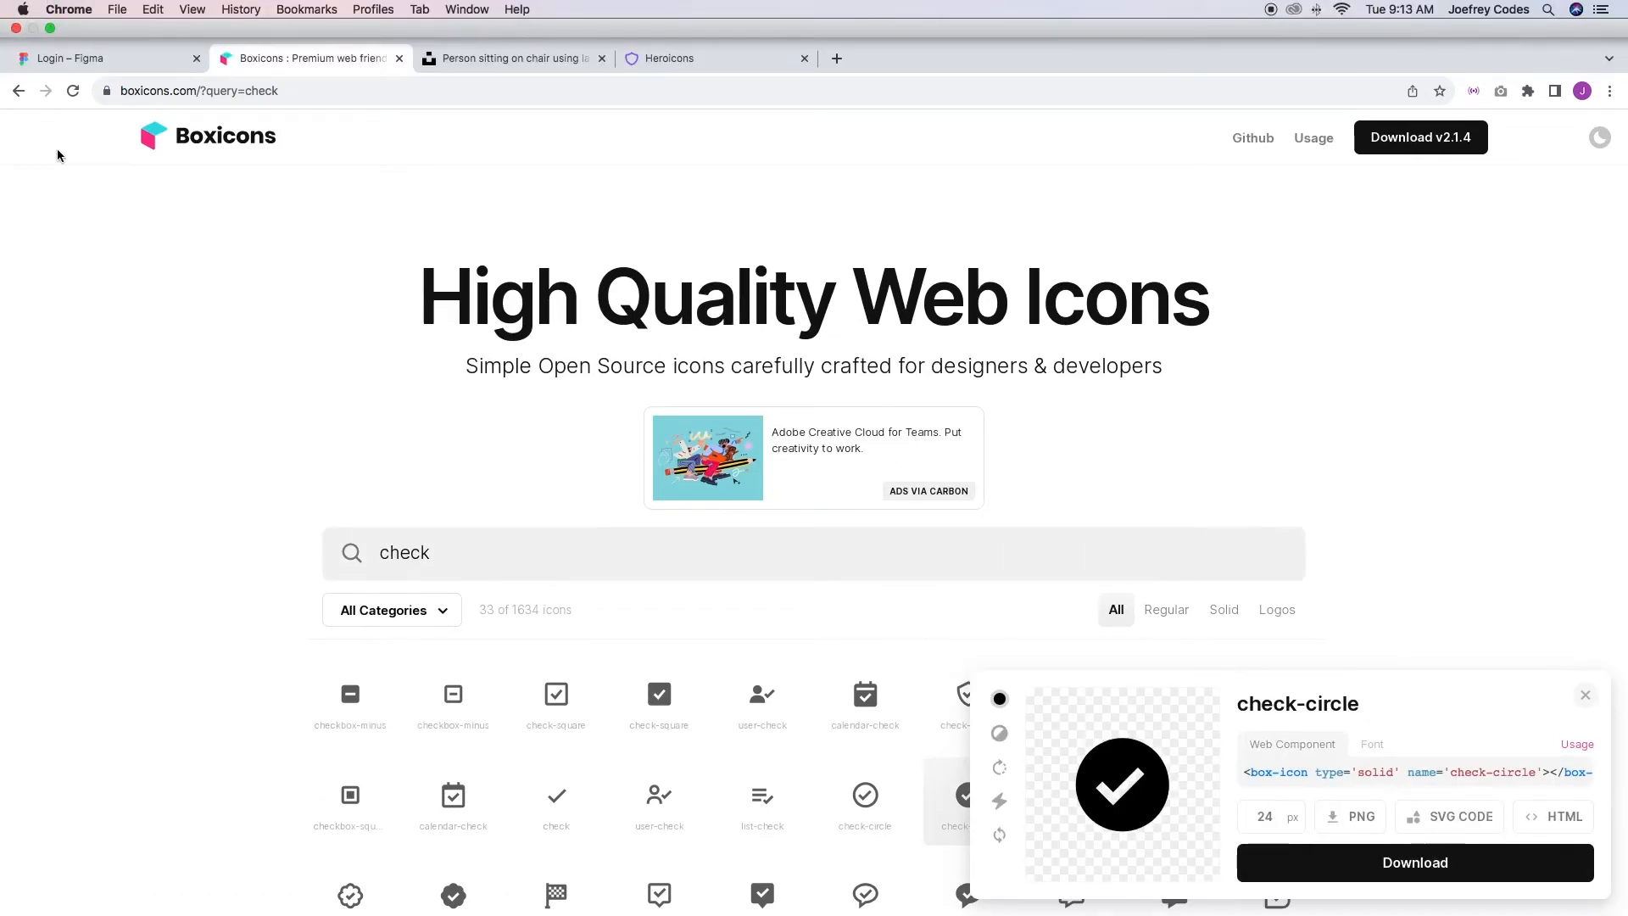
{"action": "left_click", "coordinate": [93, 20]}
{"action": "left_click", "coordinate": [1123, 472]}
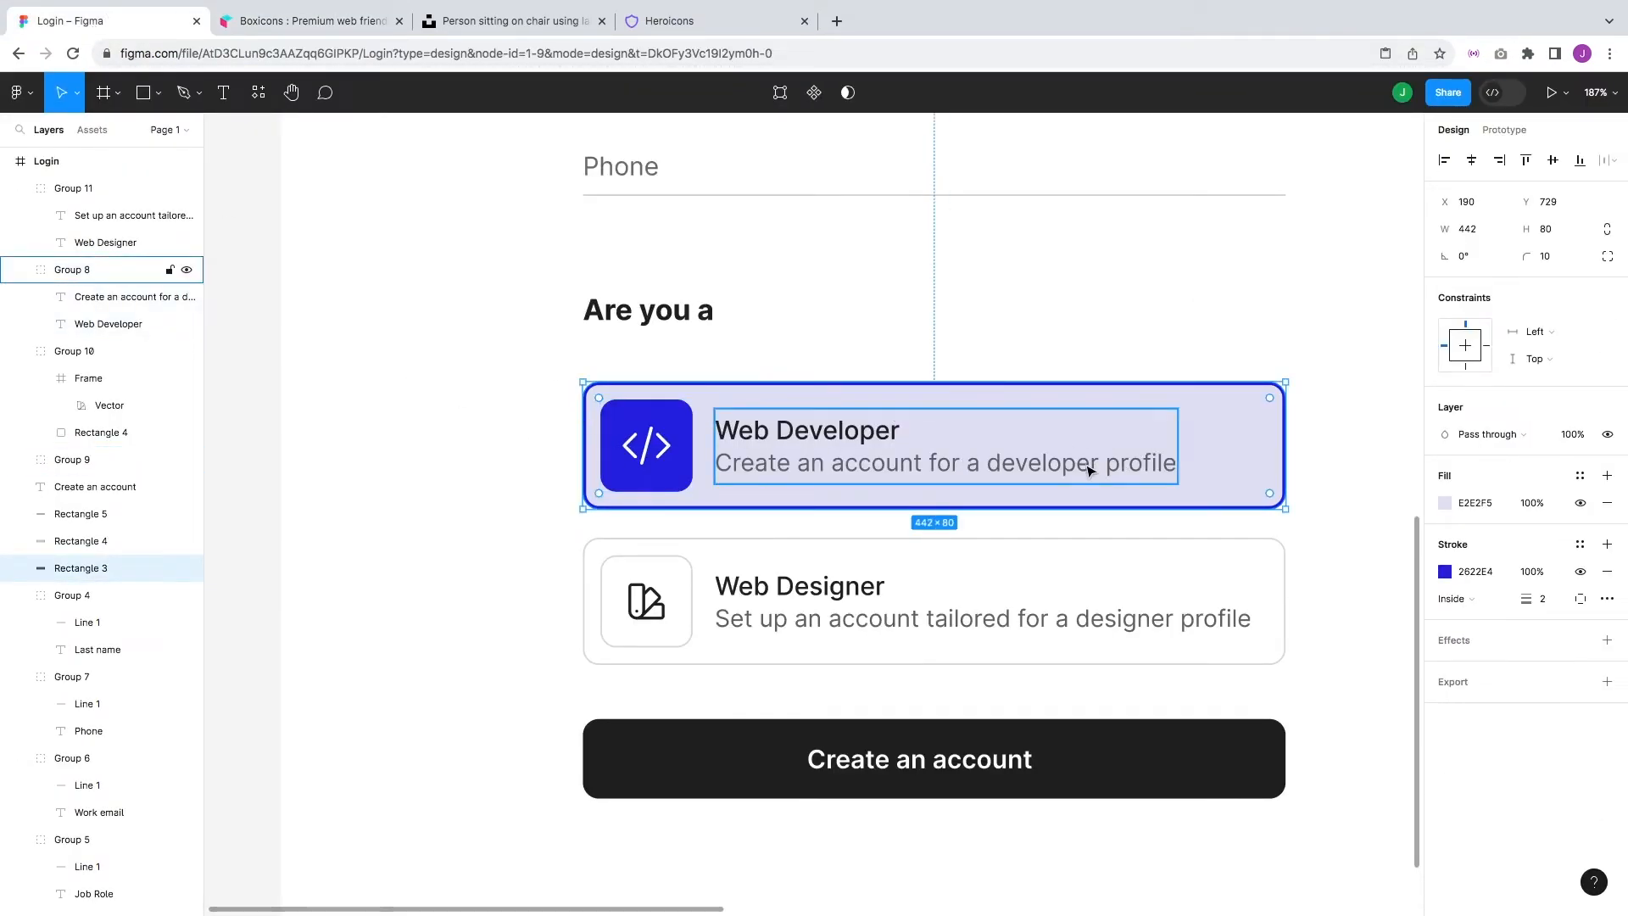
{"action": "key", "text": "ctrl+v"}
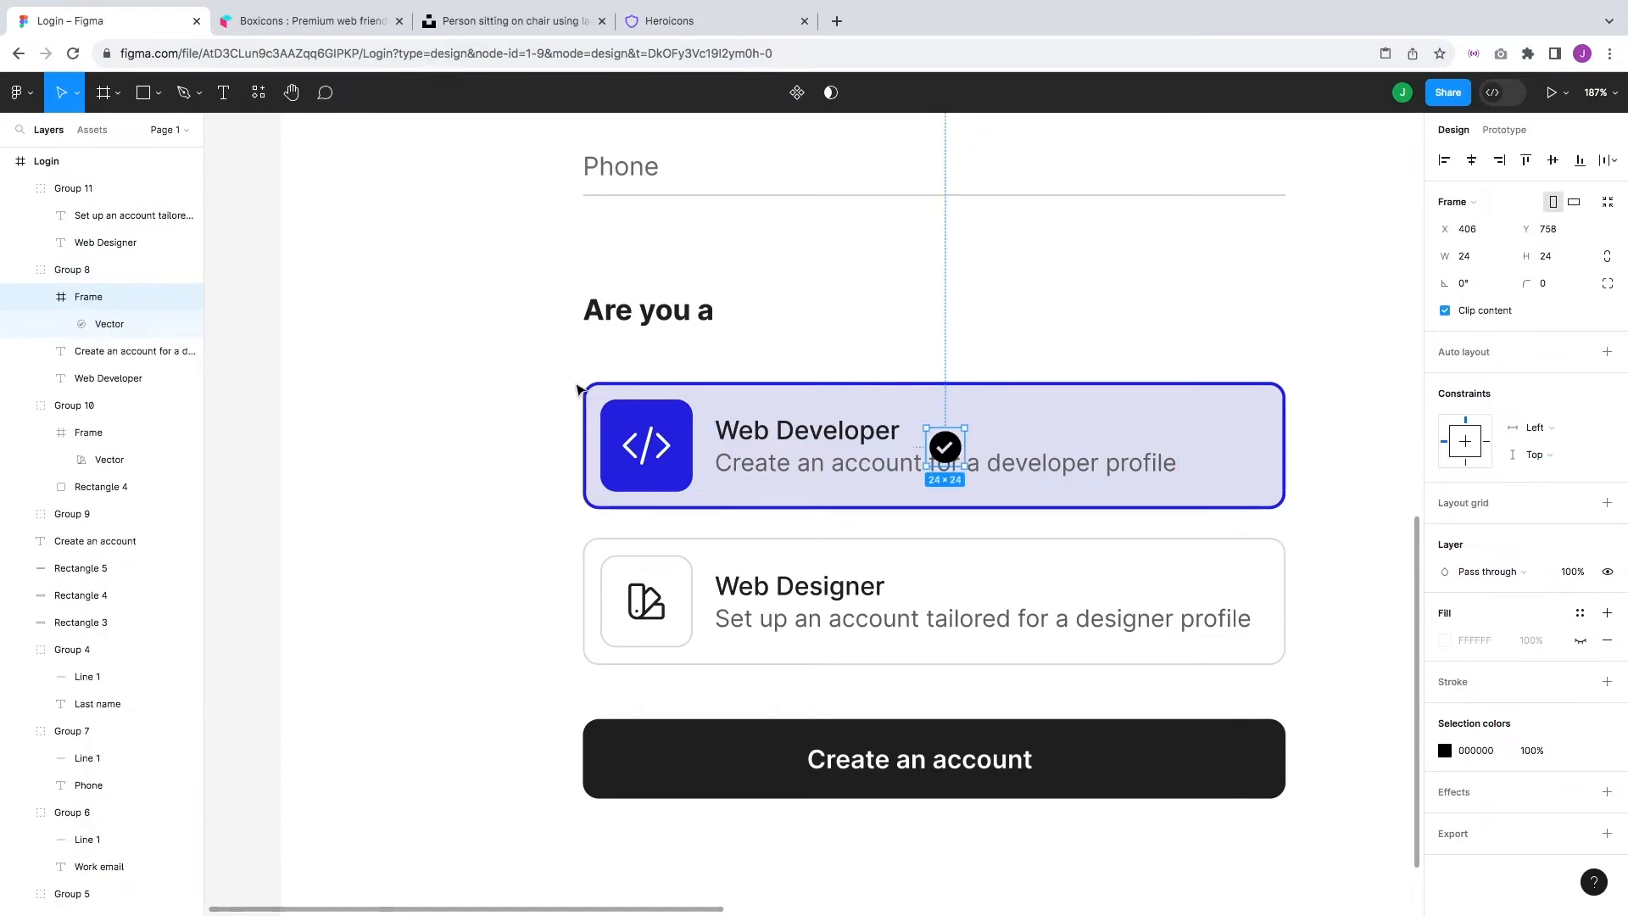
{"action": "left_click_drag", "start_coordinate": [946, 447], "coordinate": [1240, 417]}
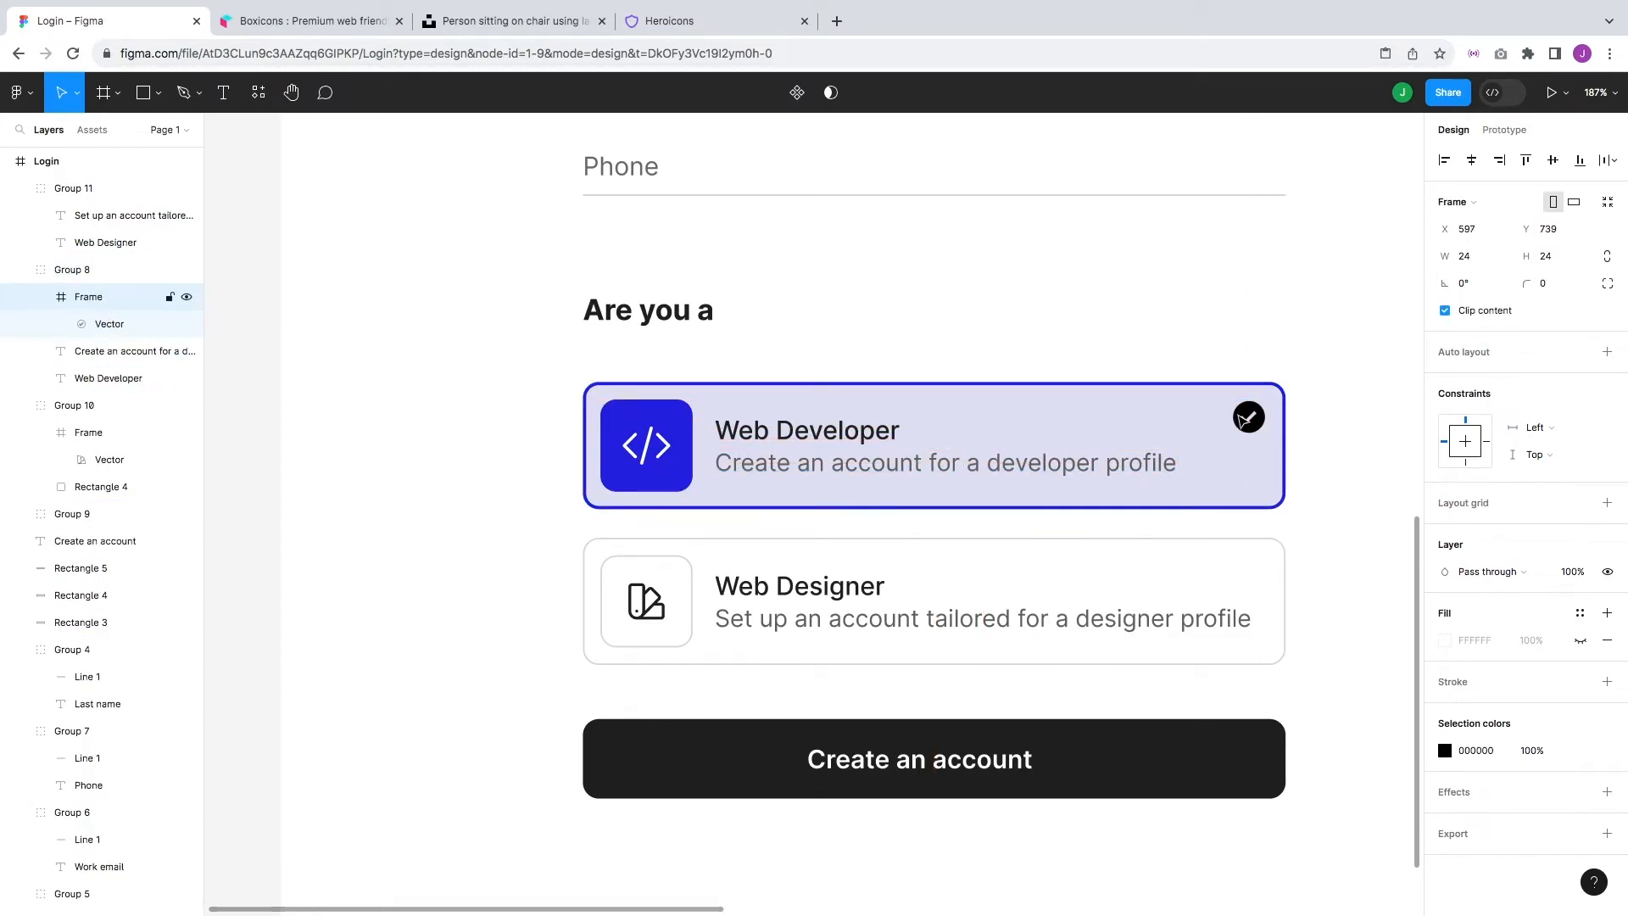
- Recolor the Web Developer card's check icon to blue 2622E4 and nudge it to X 598, Y 738
{"action": "left_click", "coordinate": [1445, 751]}
{"action": "left_click", "coordinate": [1324, 825]}
{"action": "left_click", "coordinate": [1320, 353]}
{"action": "scroll", "coordinate": [1247, 389], "scroll_direction": "right", "scroll_amount": 2}
{"action": "scroll", "coordinate": [1246, 389], "scroll_direction": "down", "scroll_amount": 1}
{"action": "left_click", "coordinate": [1189, 398]}
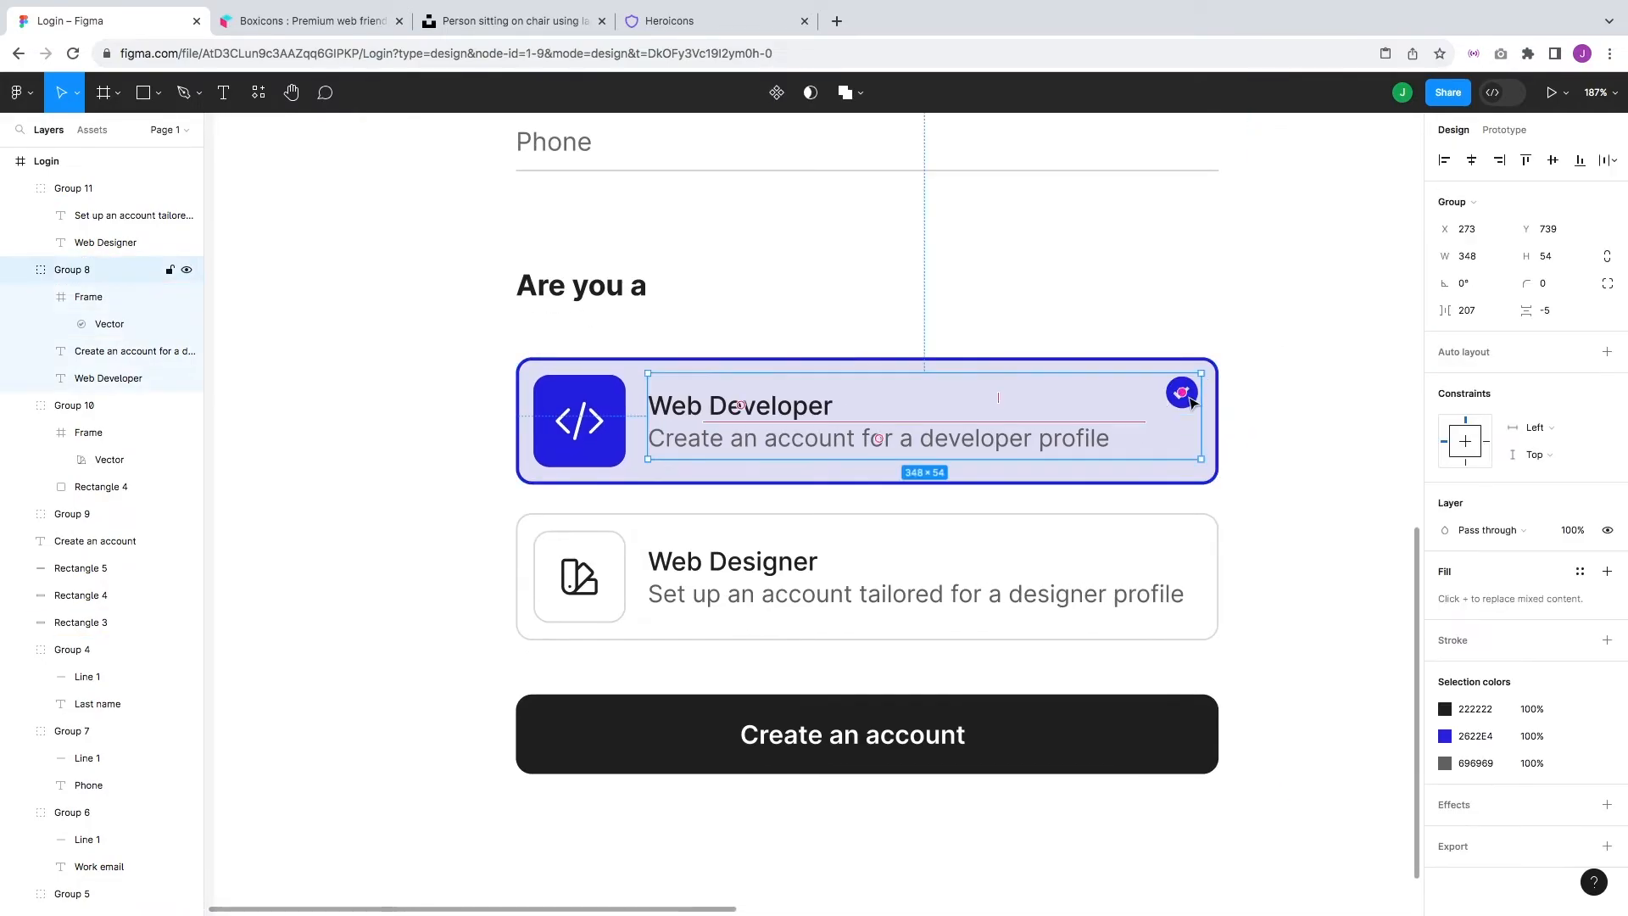
{"action": "double_click", "coordinate": [1186, 406]}
{"action": "key", "text": "Up"}
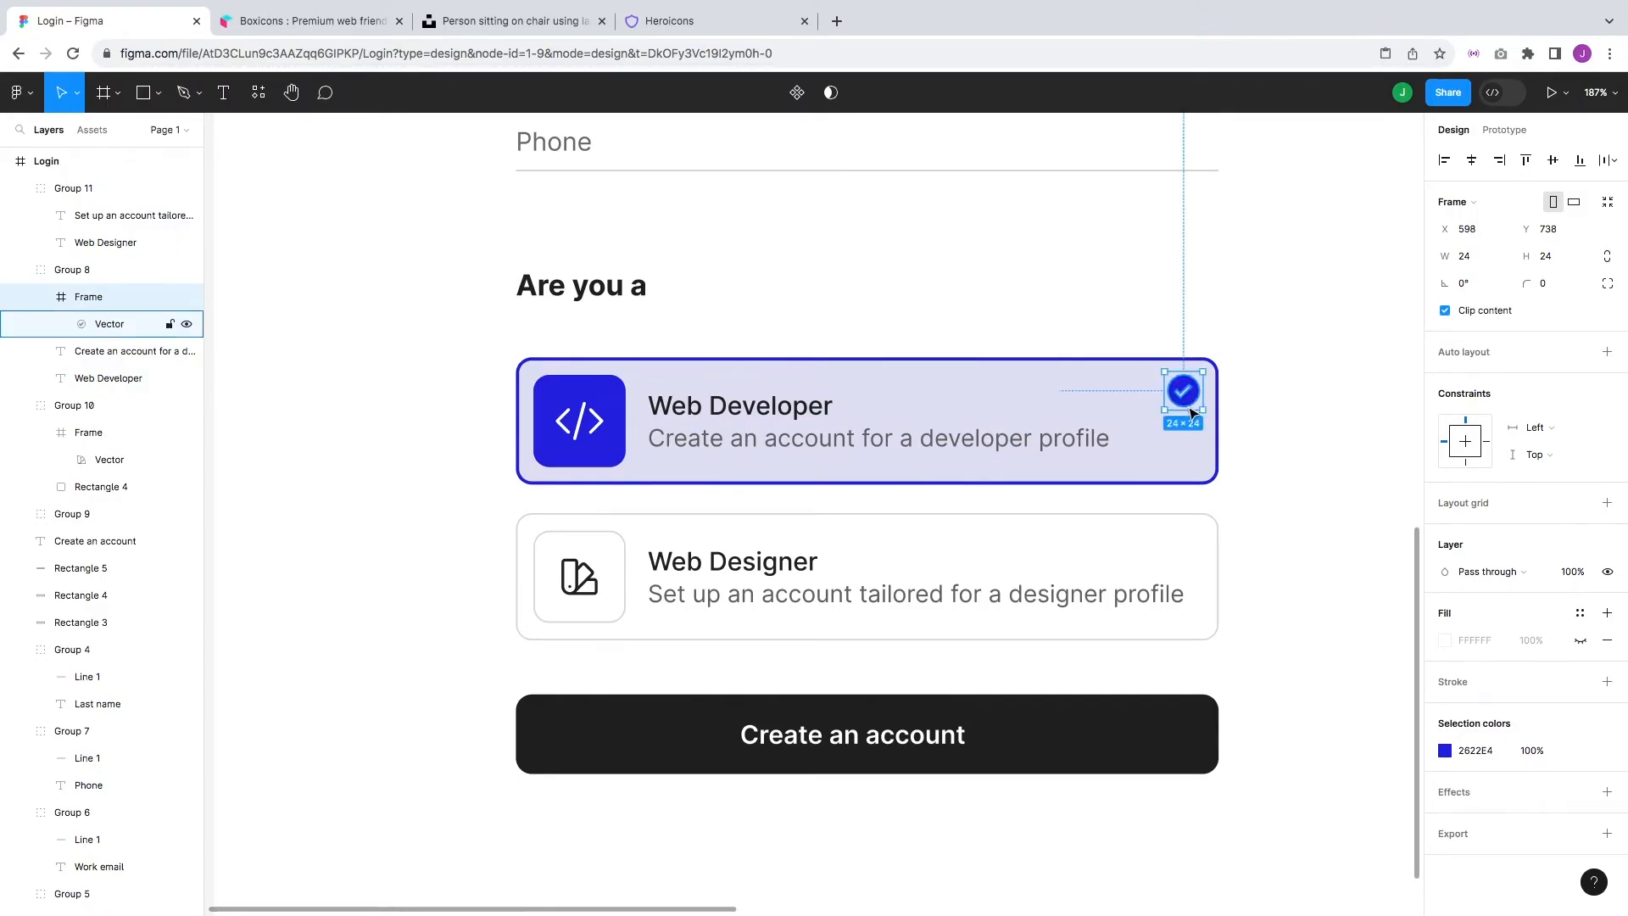
{"action": "left_click", "coordinate": [1225, 421]}
- Paste a copy of the blue check icon into the Web Designer text group and place it at X 598, Y 834
{"action": "left_click", "coordinate": [730, 599]}
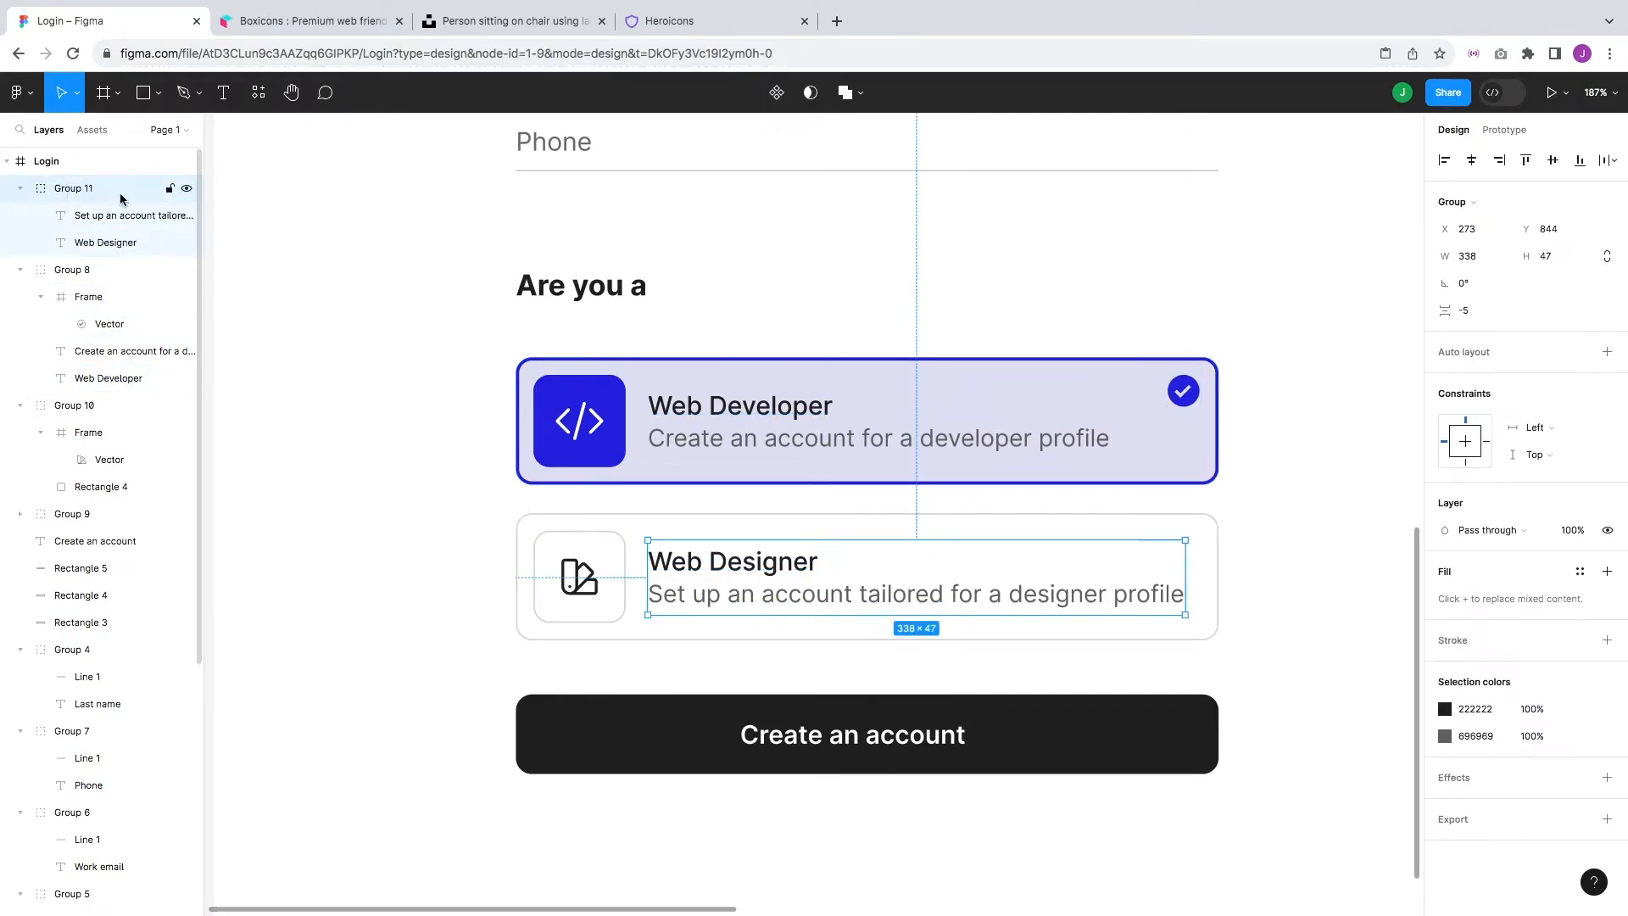
{"action": "key", "text": "ctrl+v"}
{"action": "key", "text": "shift+Up"}
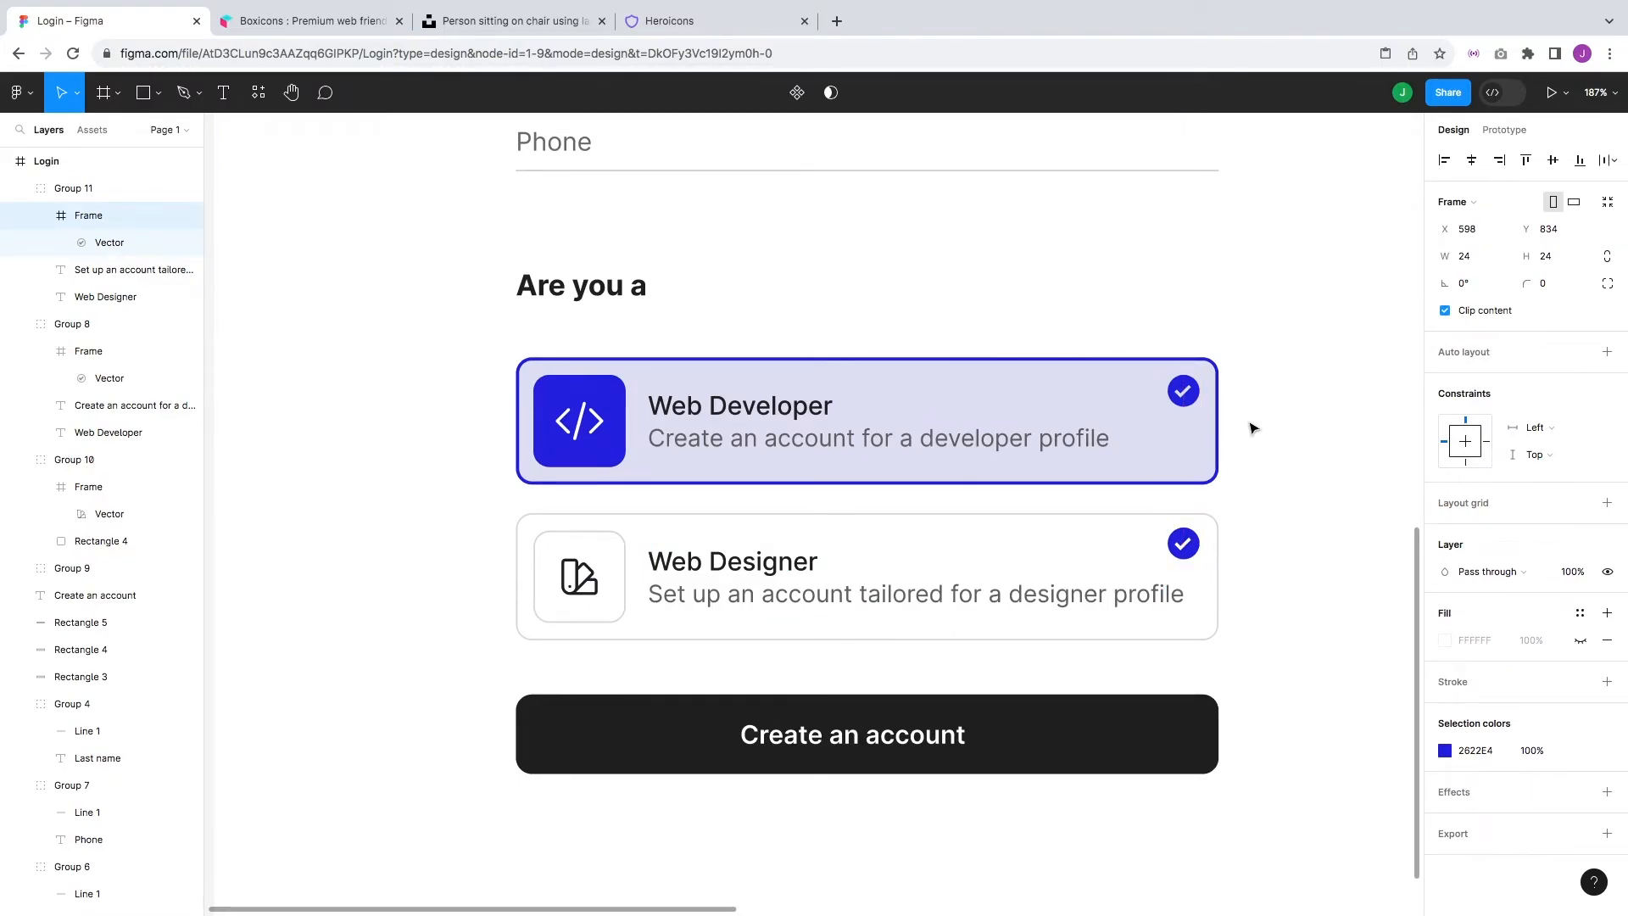
- Check the Web Developer check icon's spacing to the card edges and nudge it down to Y 739
{"action": "left_click", "coordinate": [1187, 392]}
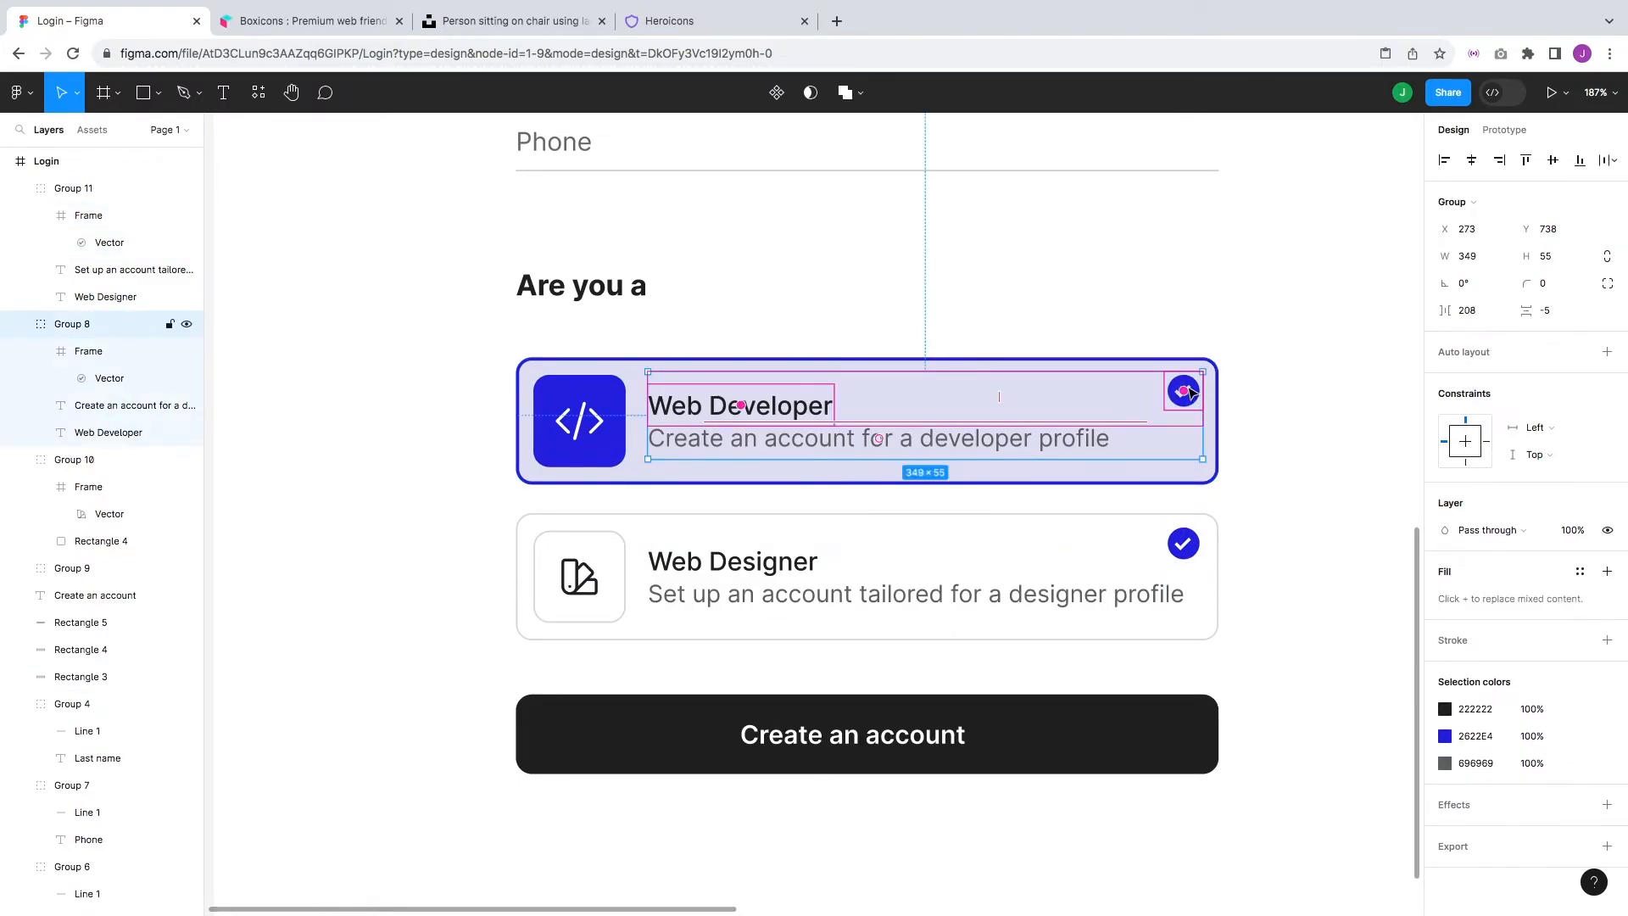
{"action": "left_click", "coordinate": [1224, 404]}
{"action": "double_click", "coordinate": [1192, 399]}
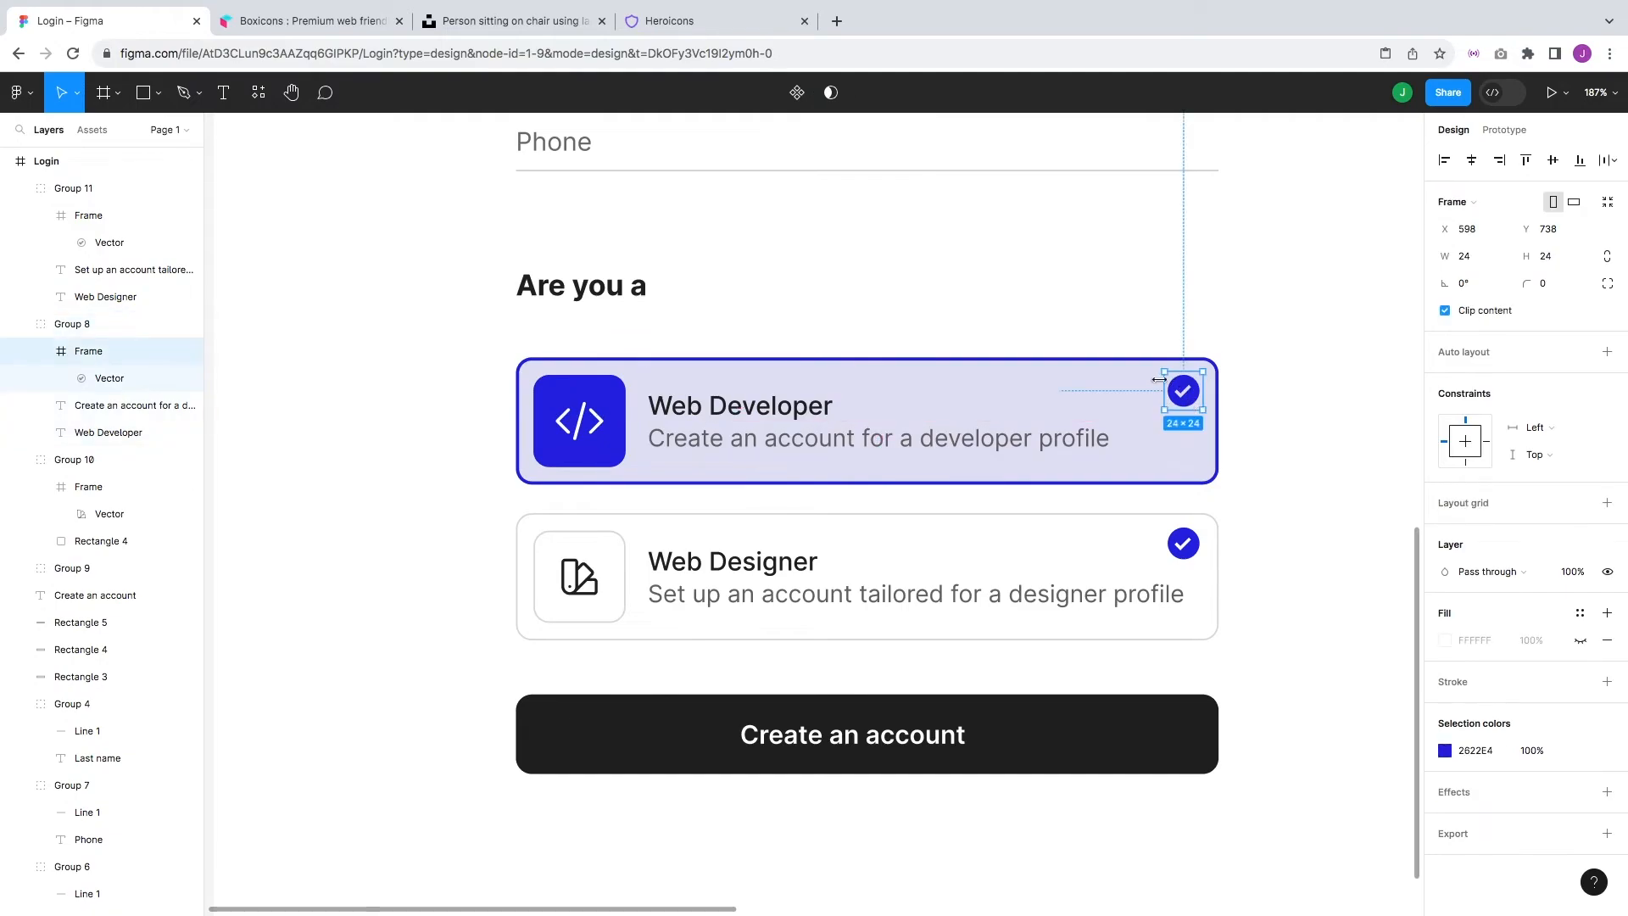
{"action": "key", "text": "alt"}
{"action": "key", "text": "Down"}
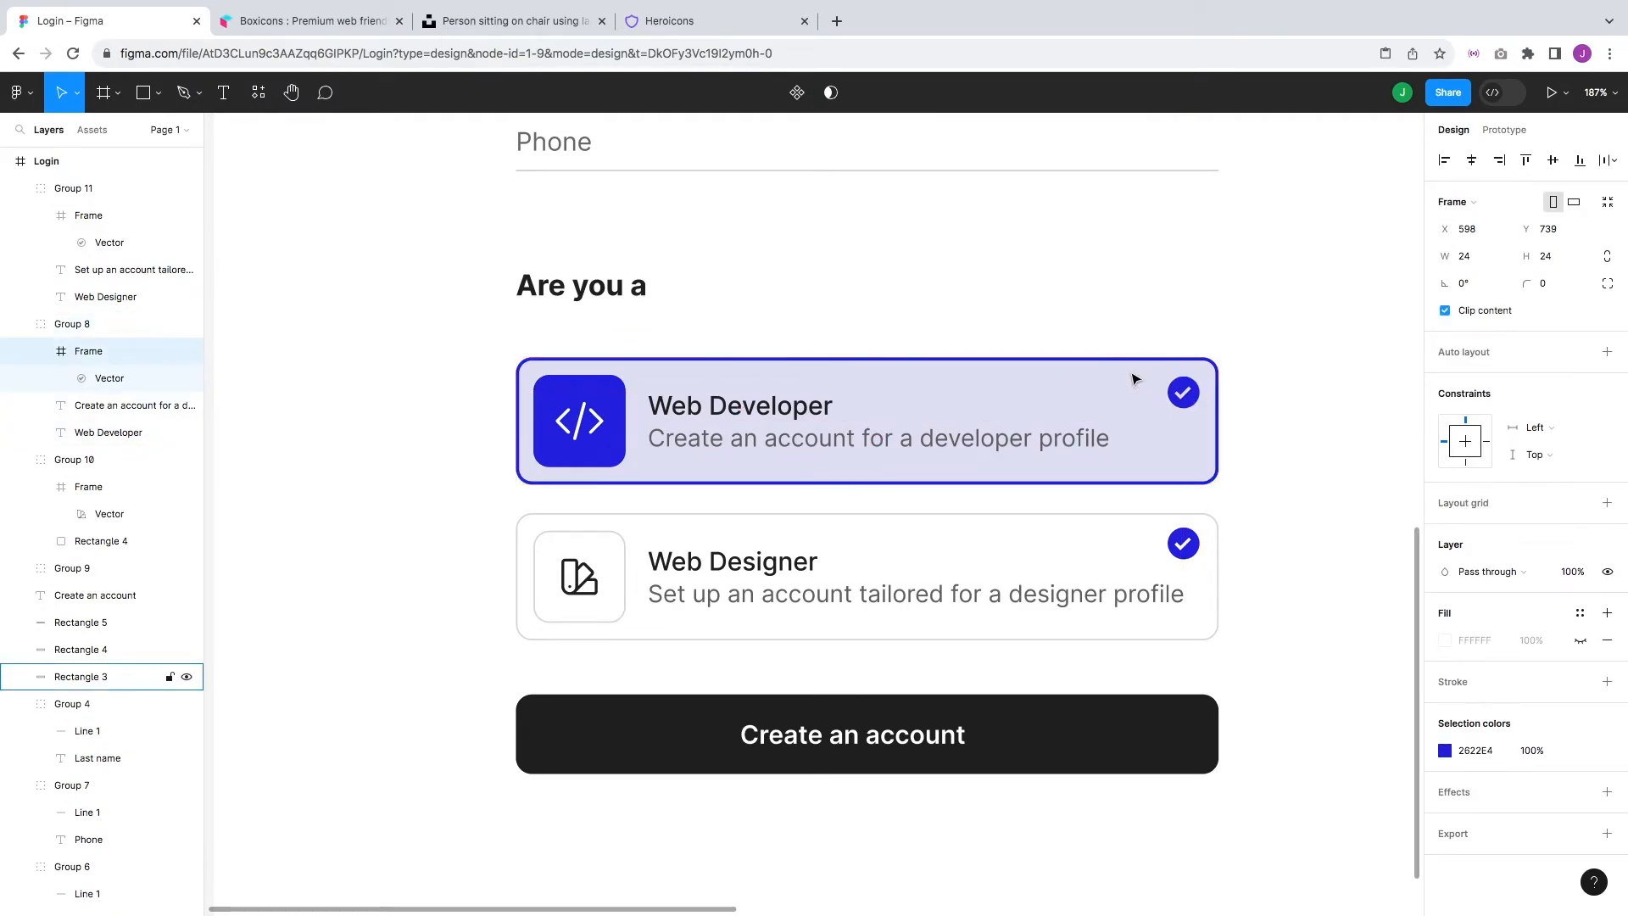
- Check the Web Designer check icon's spacing to its card edges and move it down to Y 837
{"action": "double_click", "coordinate": [1192, 554]}
{"action": "key", "text": "alt"}
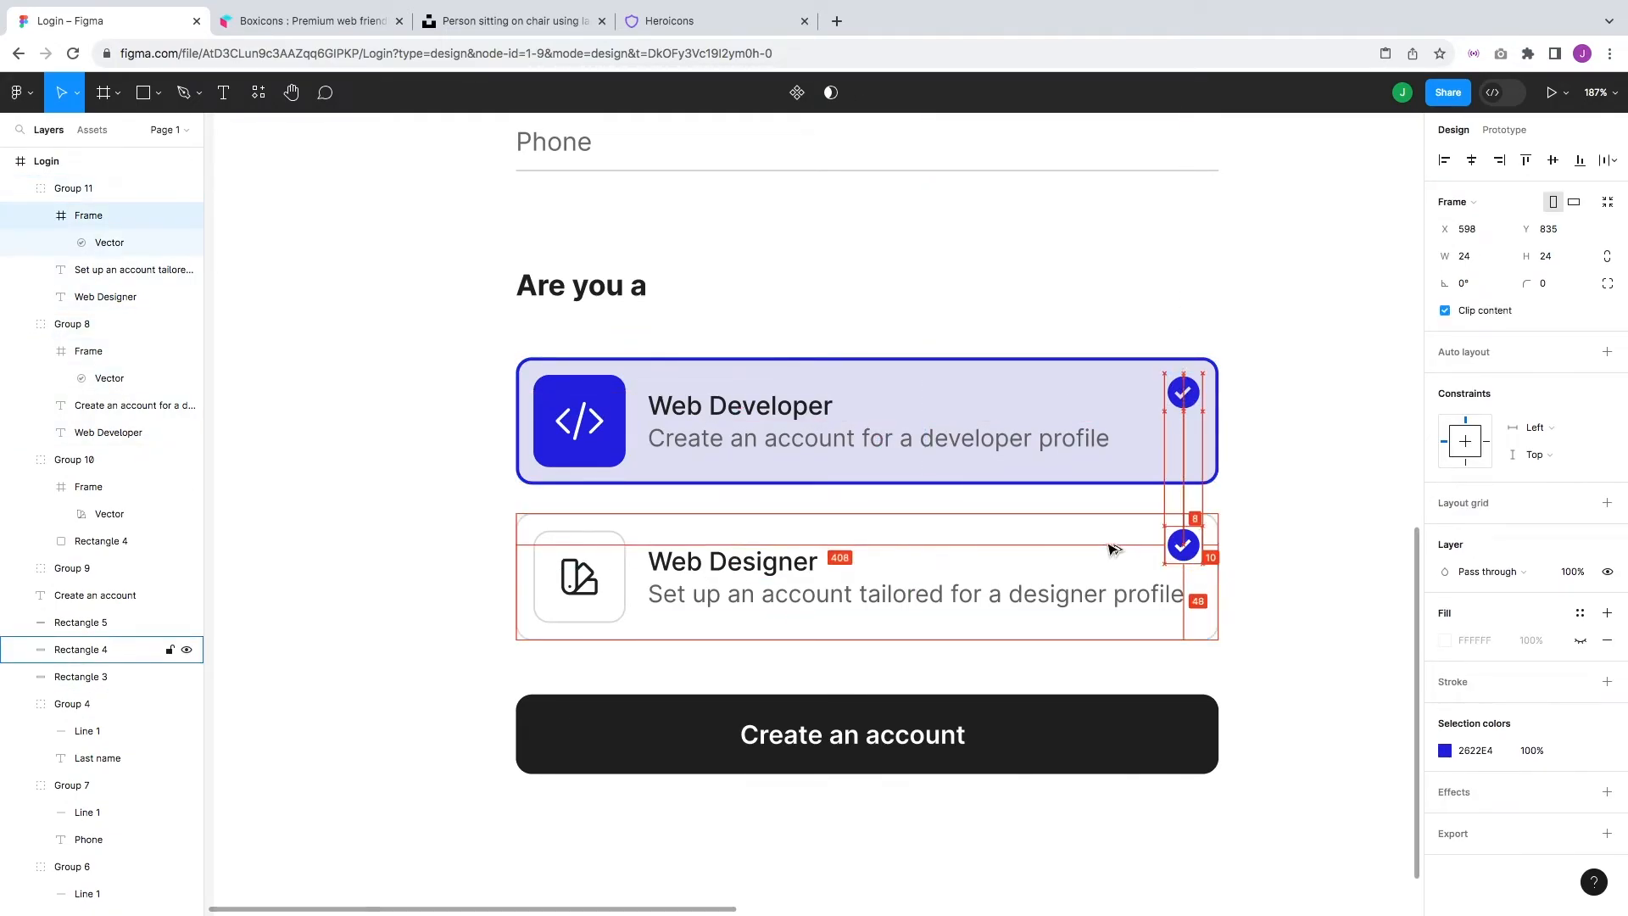
{"action": "left_click", "coordinate": [1292, 561]}
{"action": "left_click_drag", "start_coordinate": [1291, 561], "coordinate": [1208, 477]}
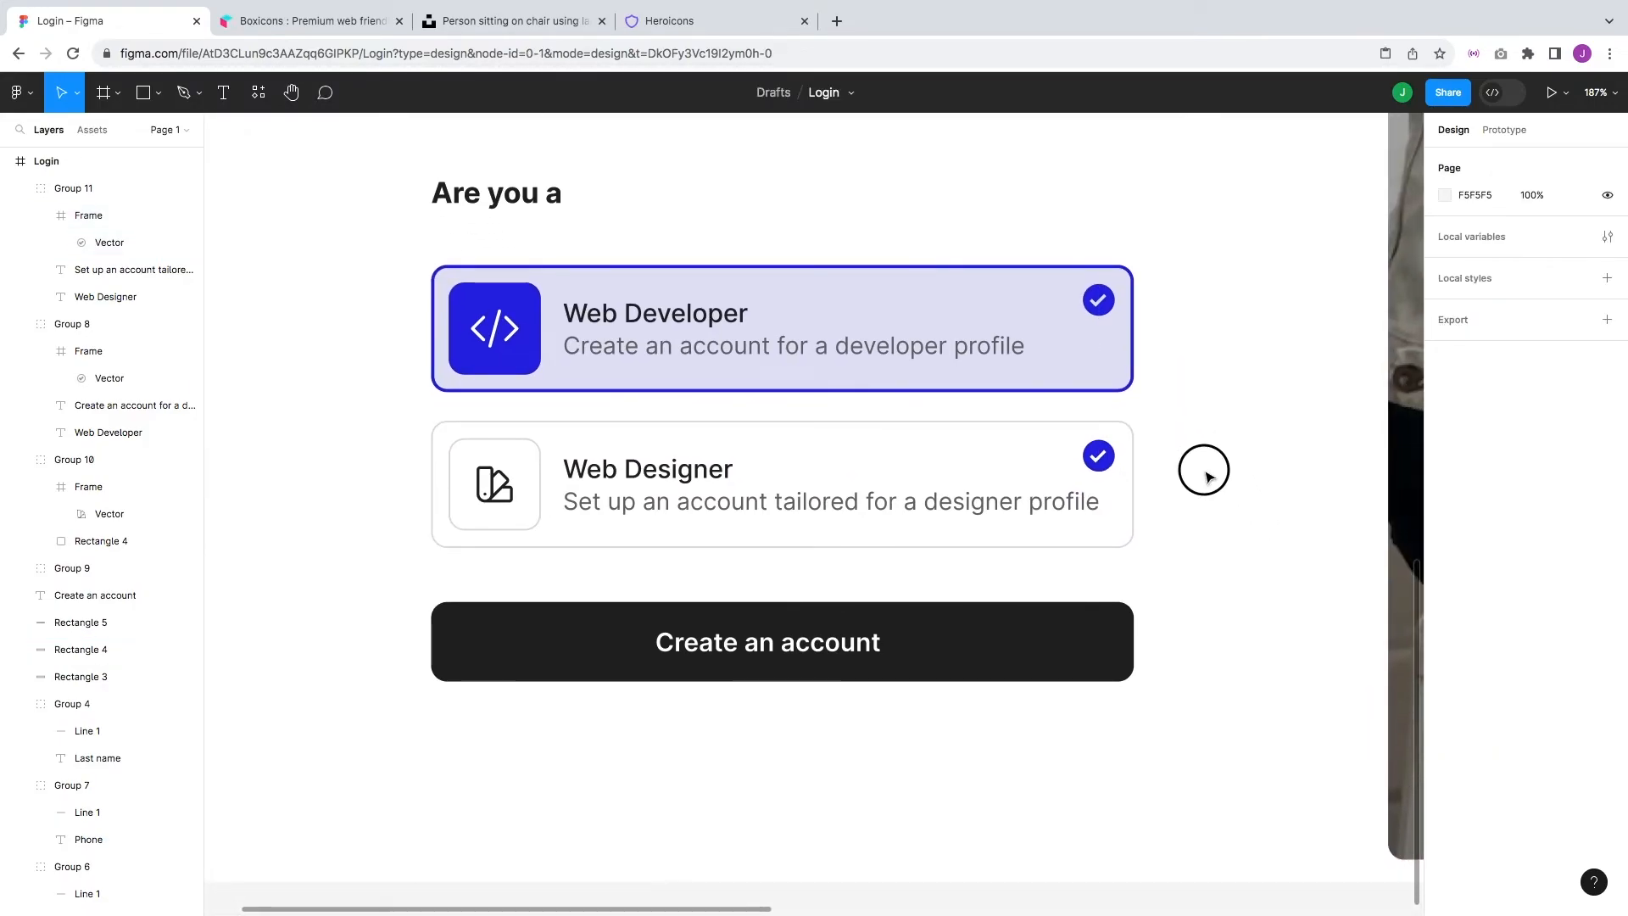
- Start an ellipse over the Web Designer card's check icon, centred on its blue circle
{"action": "double_click", "coordinate": [1102, 468]}
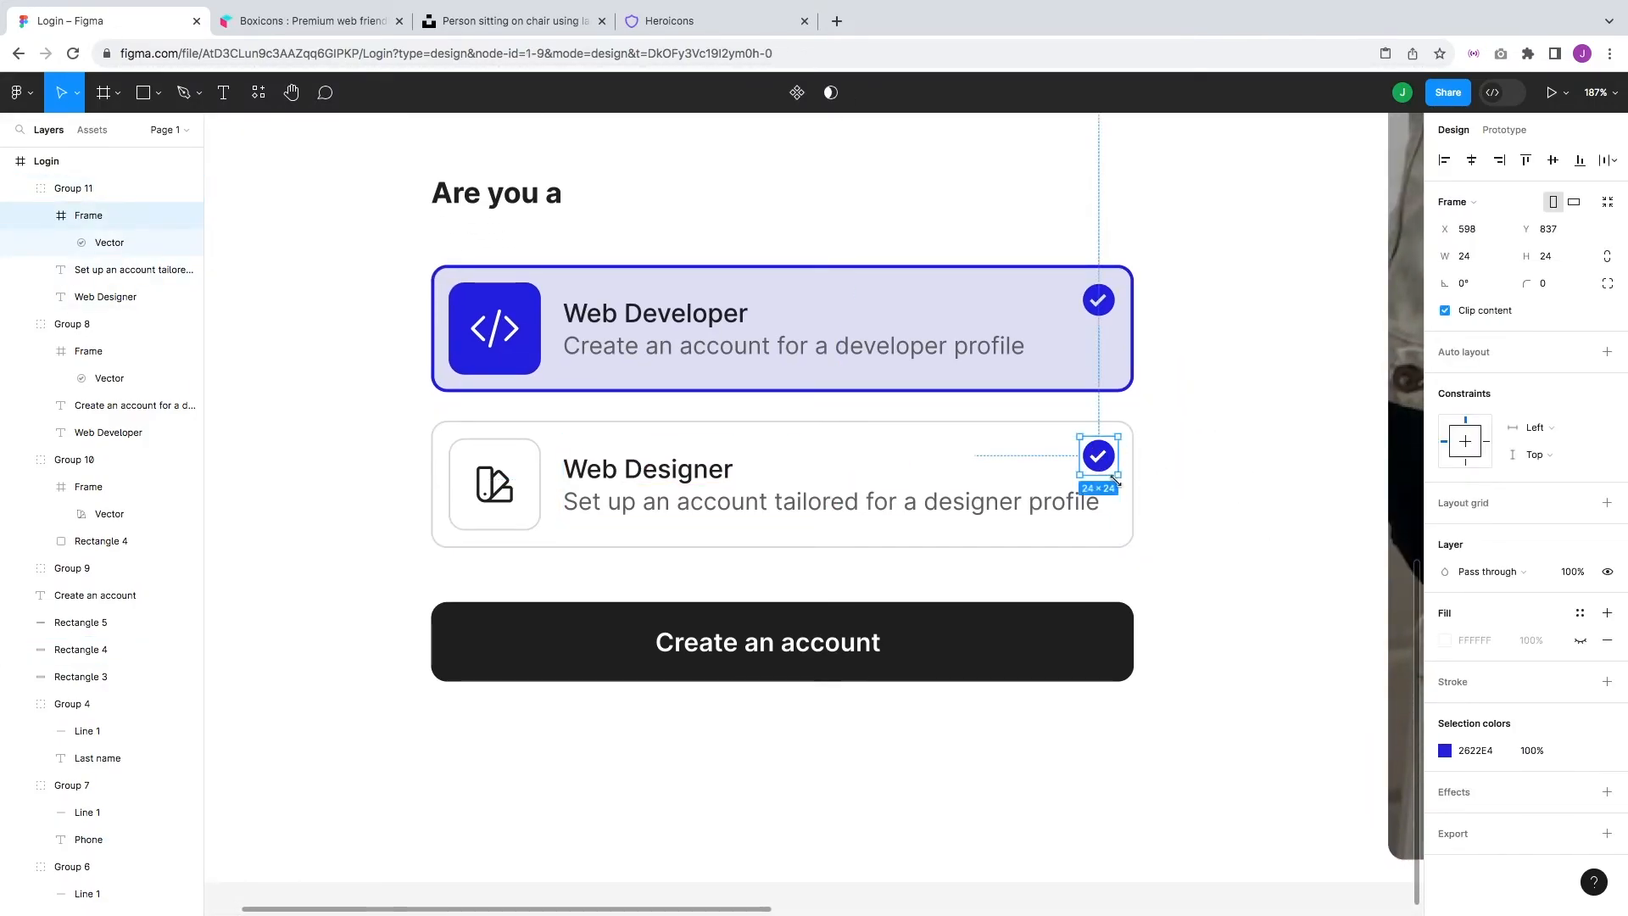
{"action": "scroll", "coordinate": [1116, 480], "scroll_direction": "up", "scroll_amount": 10}
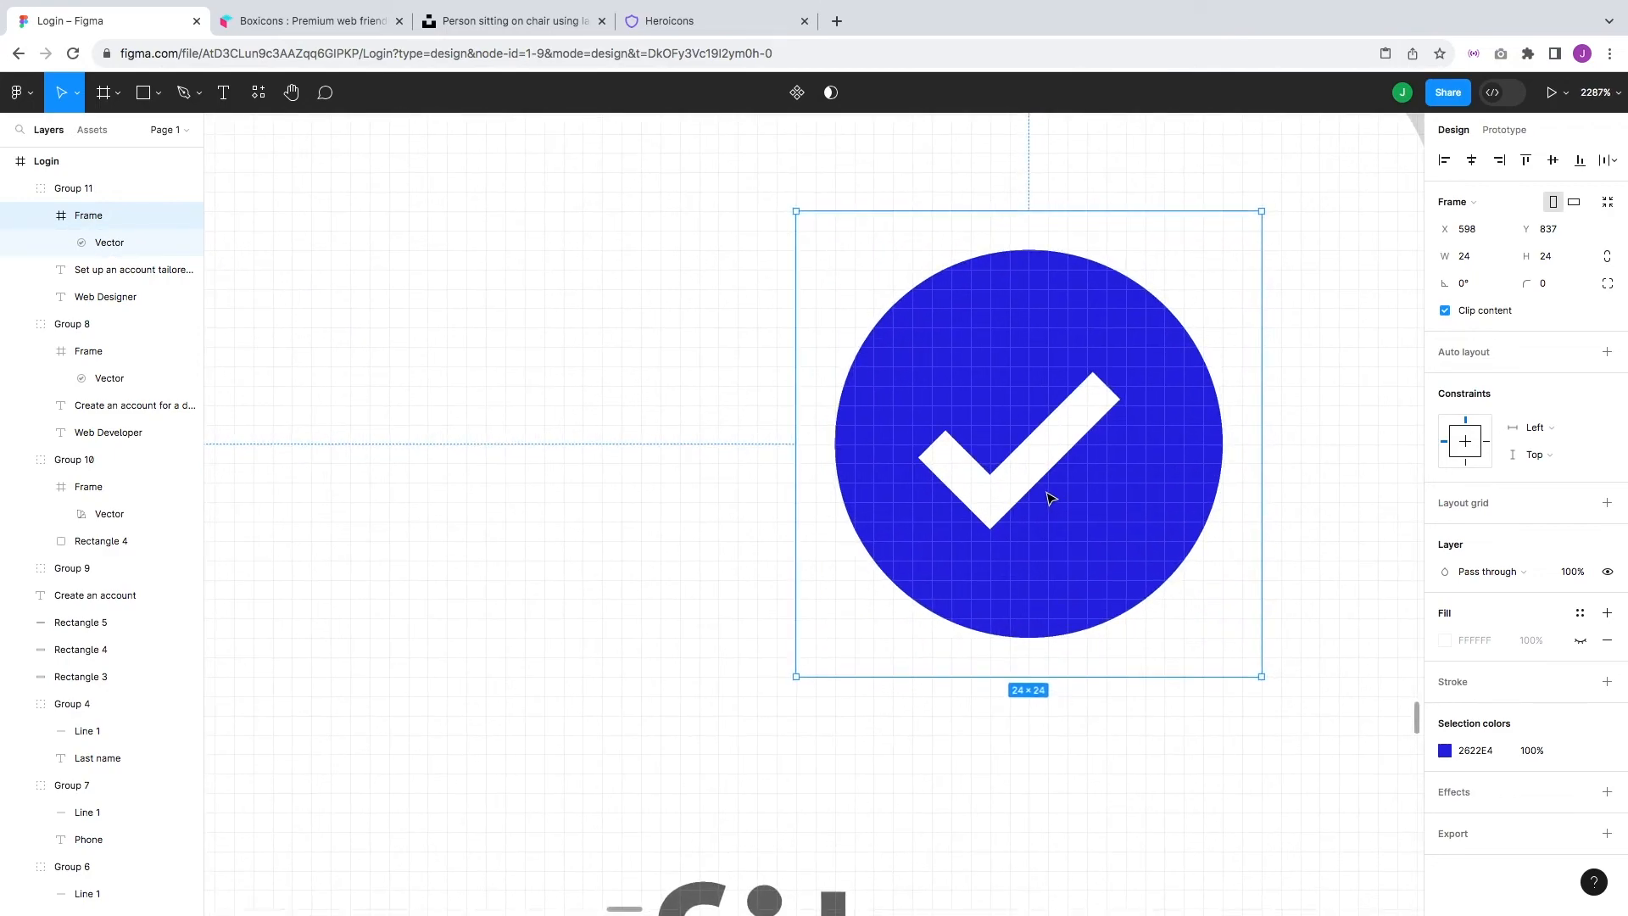
{"action": "left_click", "coordinate": [158, 92]}
{"action": "left_click", "coordinate": [94, 185]}
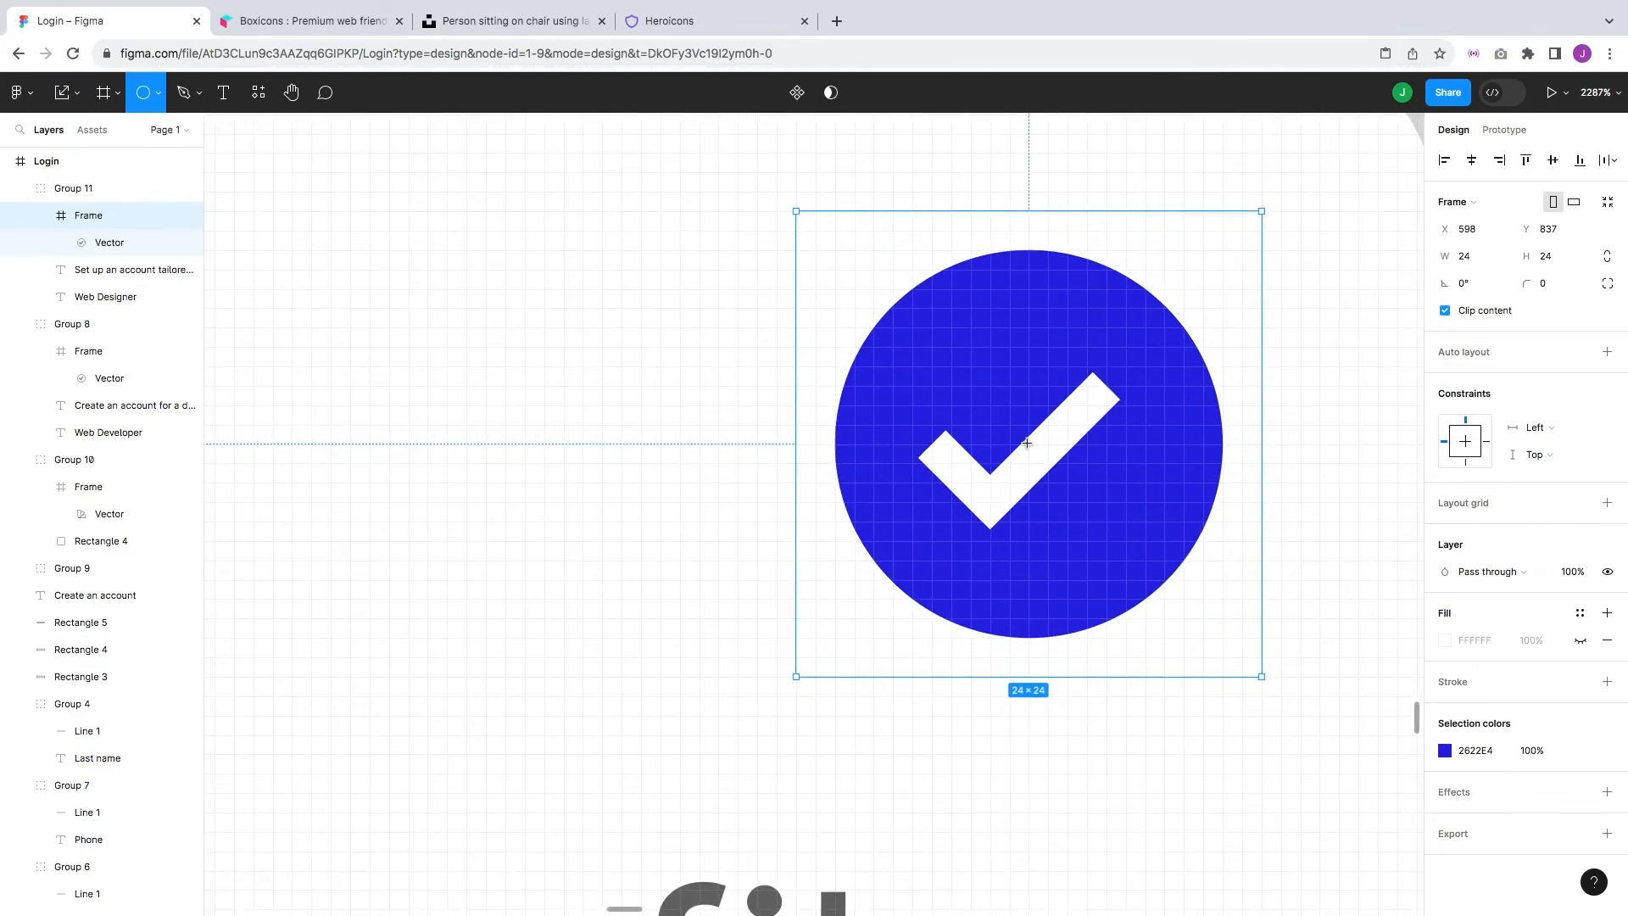